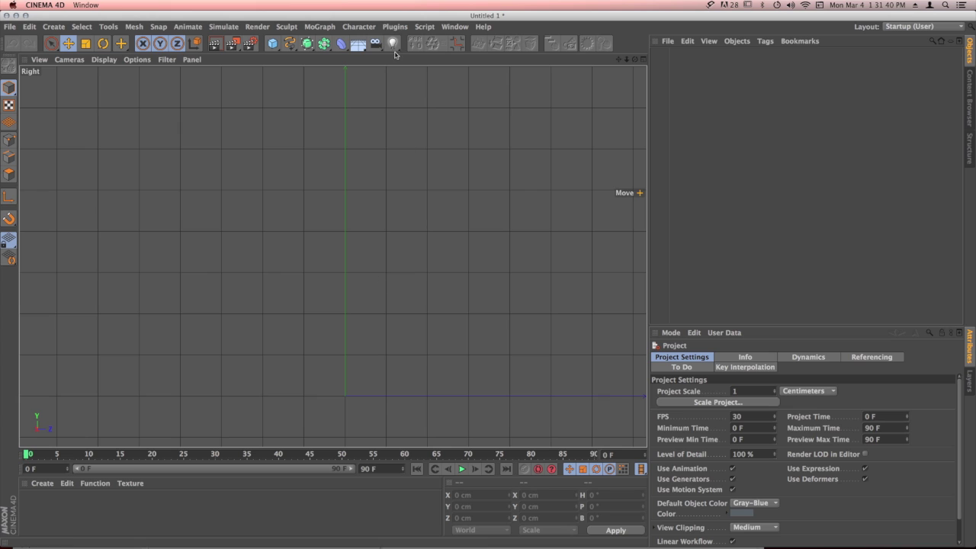
Draw a bent five-joint leg chain downward in the Right view with the Joint Tool, using bones about 353, 330, 173 and 181 cm long
click(358, 27)
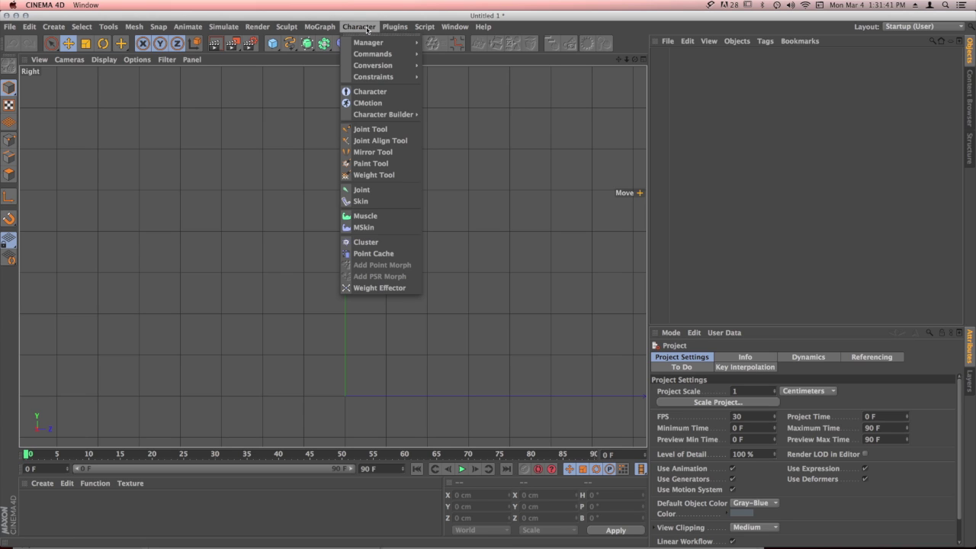
click(409, 131)
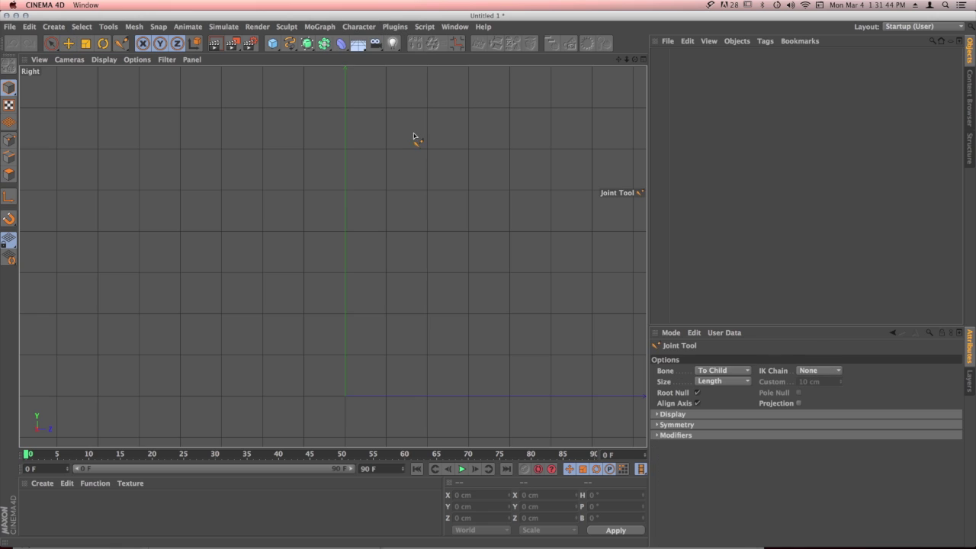
ctrl+click(344, 87)
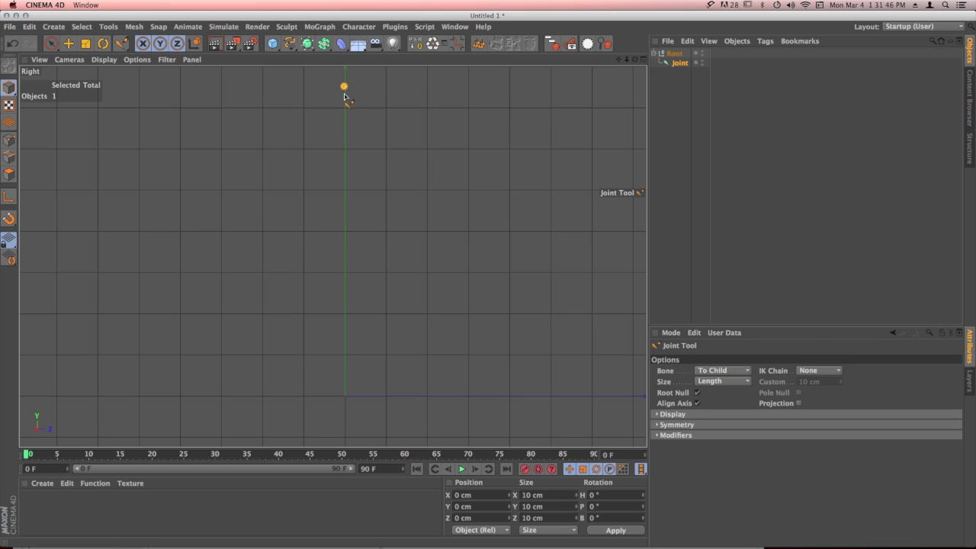
ctrl+click(263, 207)
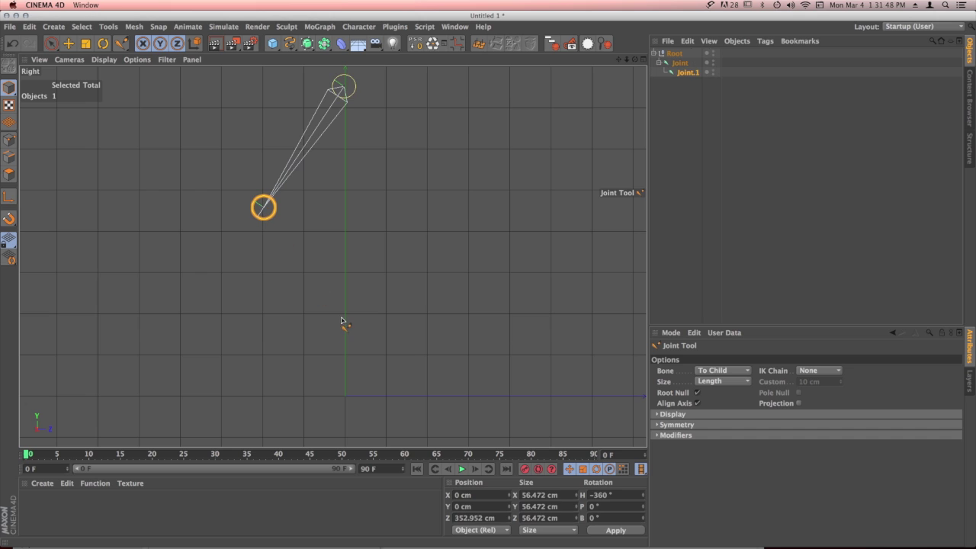
ctrl+click(340, 320)
ctrl+click(308, 384)
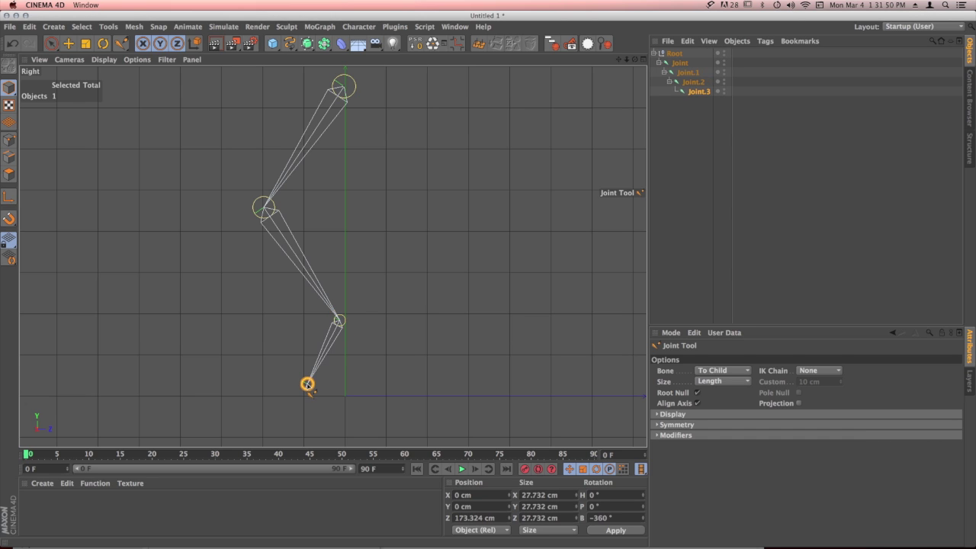
ctrl+click(233, 387)
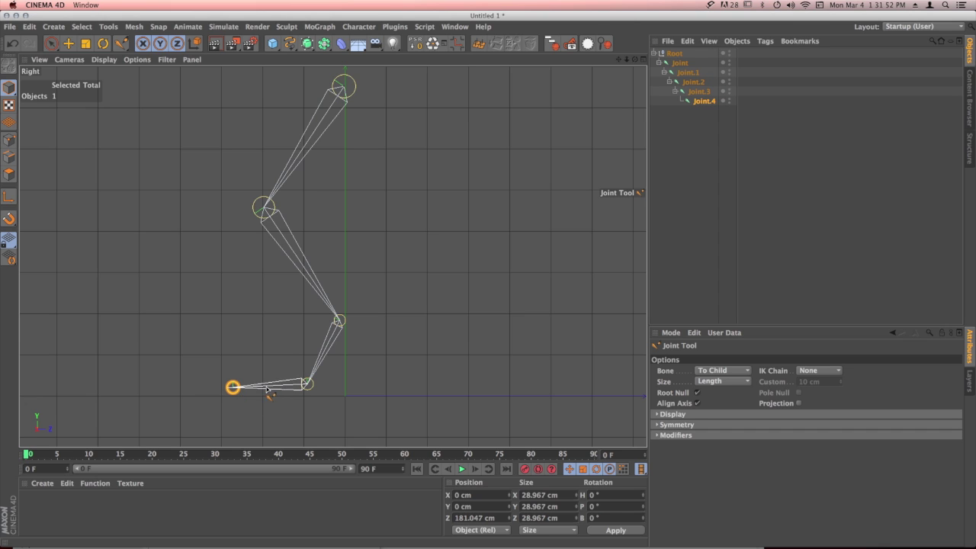
click(51, 43)
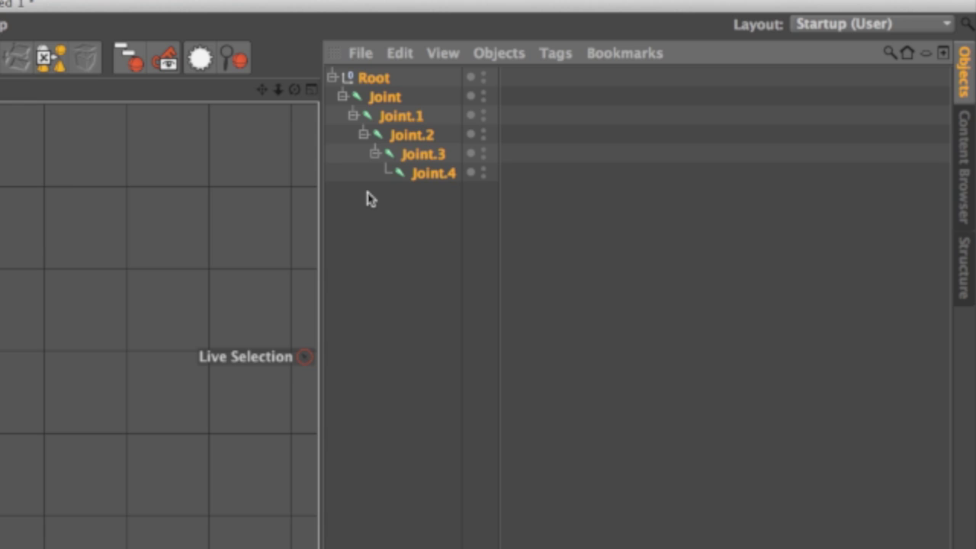
Rename the root null of the chain as Hip and the first joint beneath it as Leg
click(379, 81)
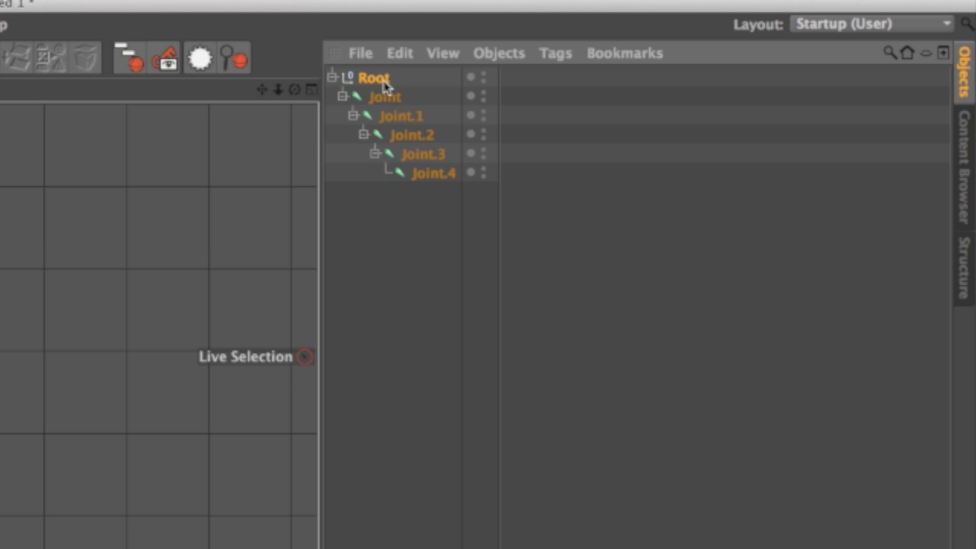
double_click(375, 79)
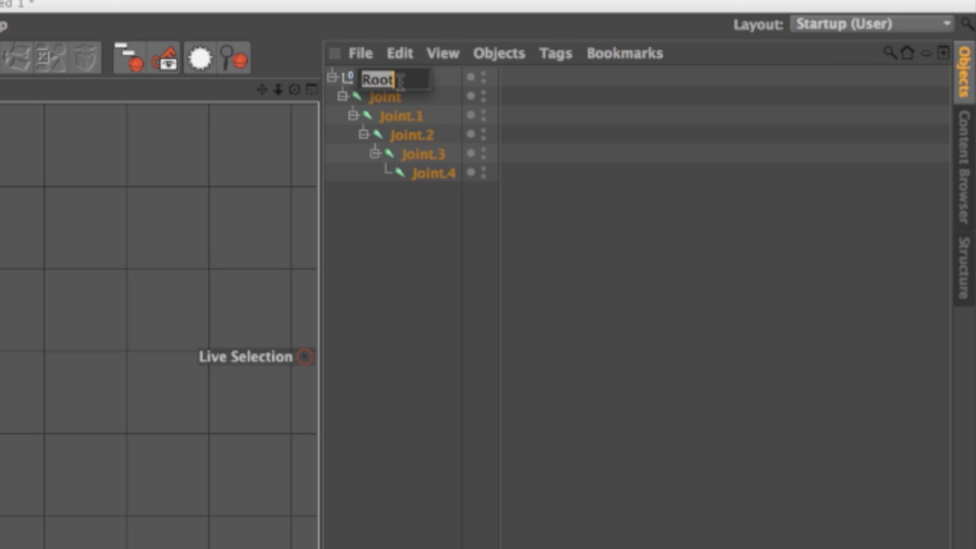
text(Hip)
key(Return)
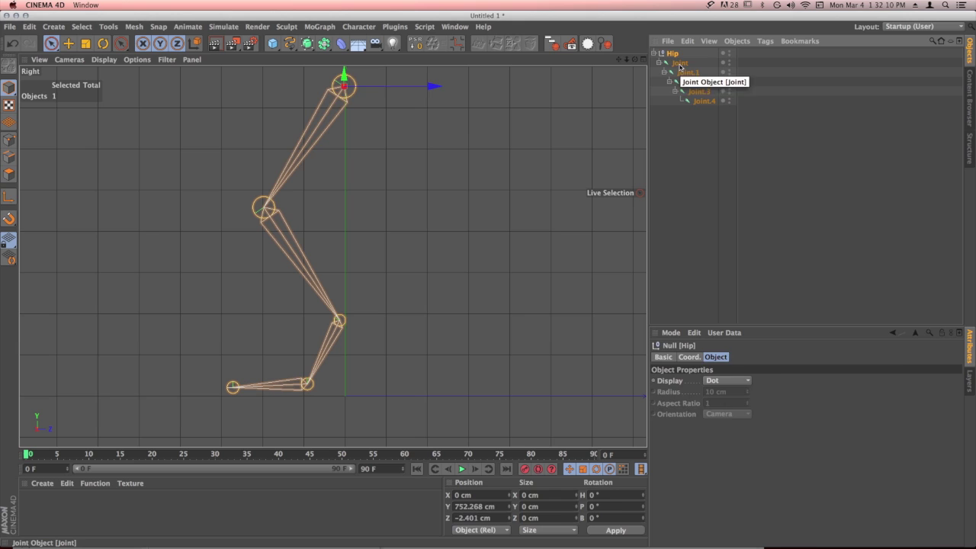
click(564, 78)
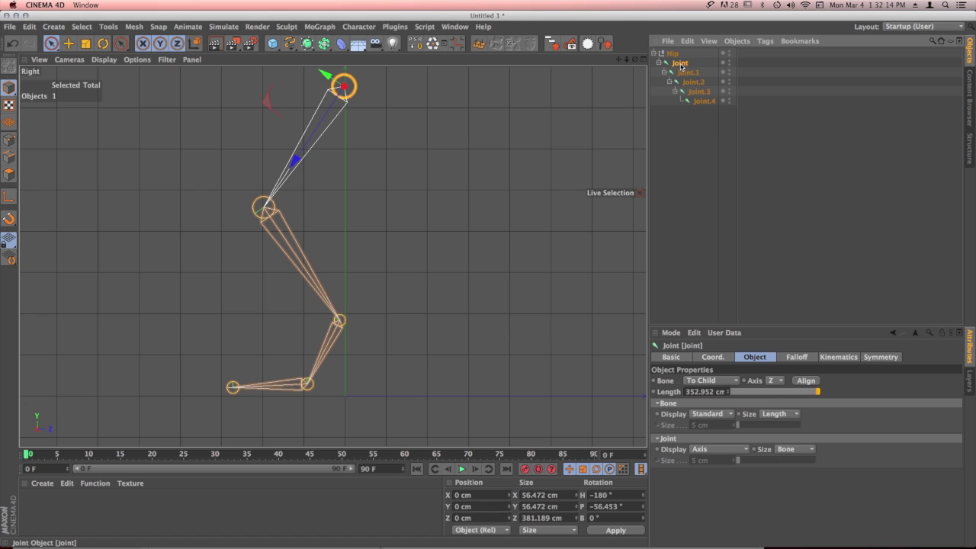
double_click(679, 63)
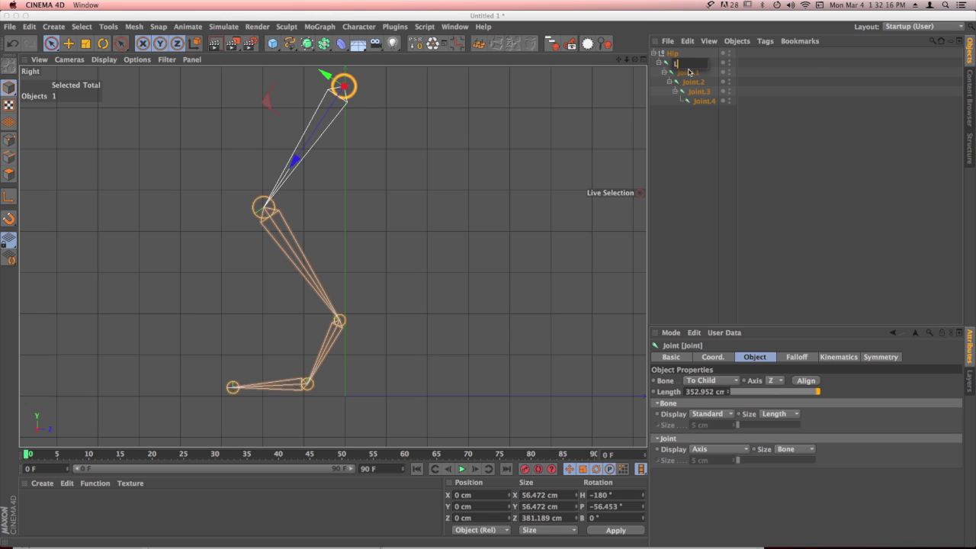
key(Return)
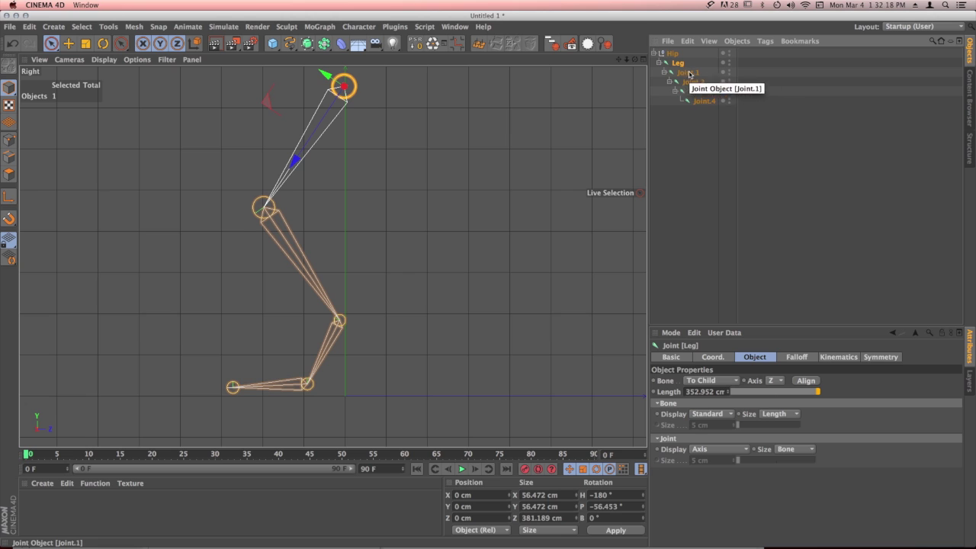
Rename Joint.1 as Knee and Joint.2 as Heel in the joint hierarchy
click(687, 73)
double_click(689, 73)
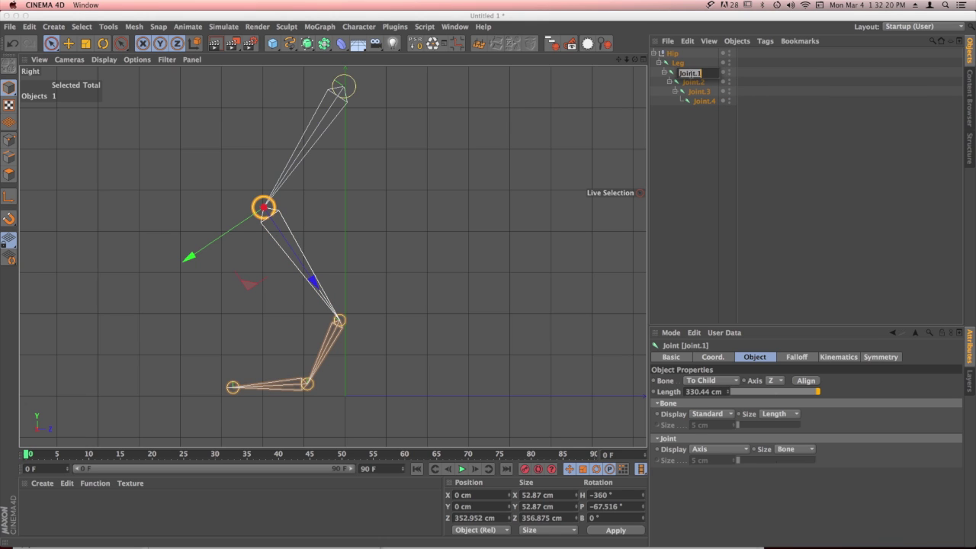
text(Knee)
key(Return)
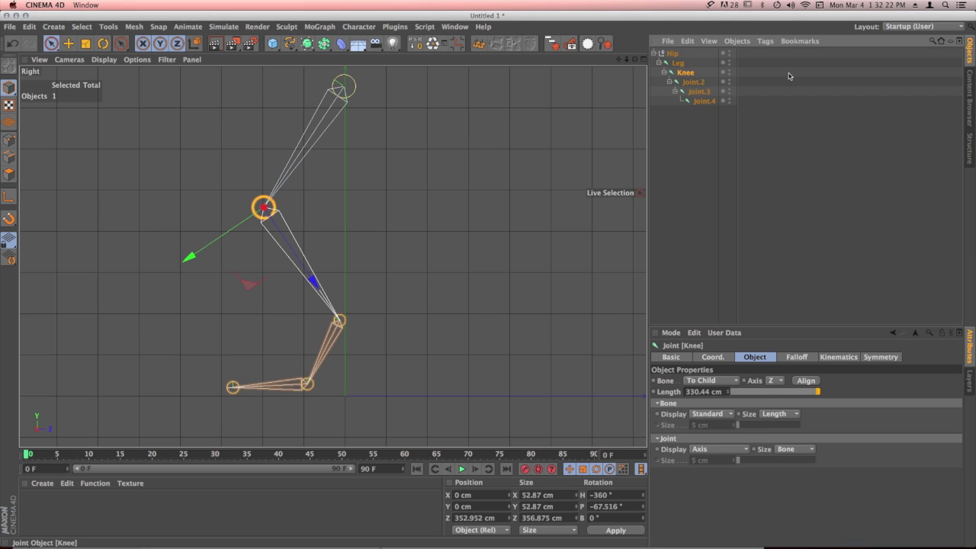
click(694, 83)
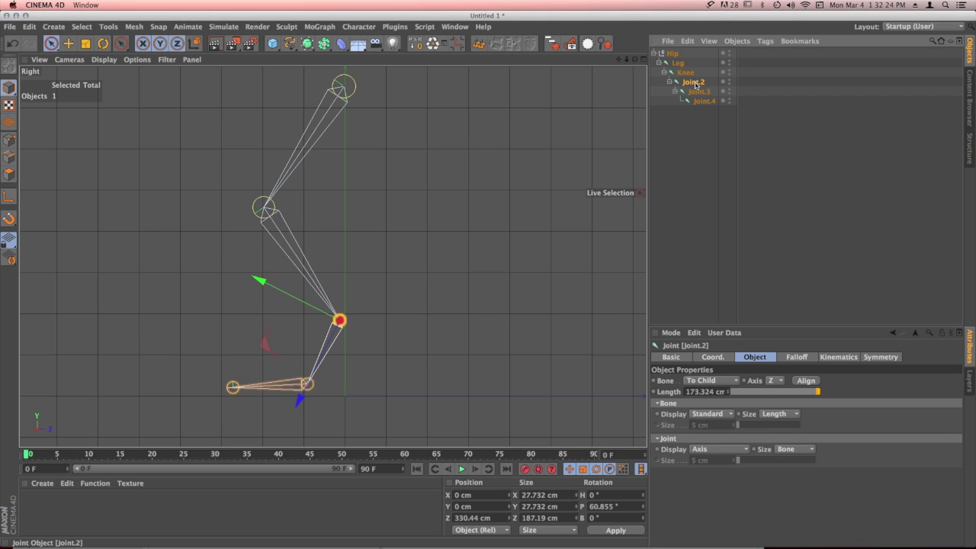
double_click(695, 82)
text(H)
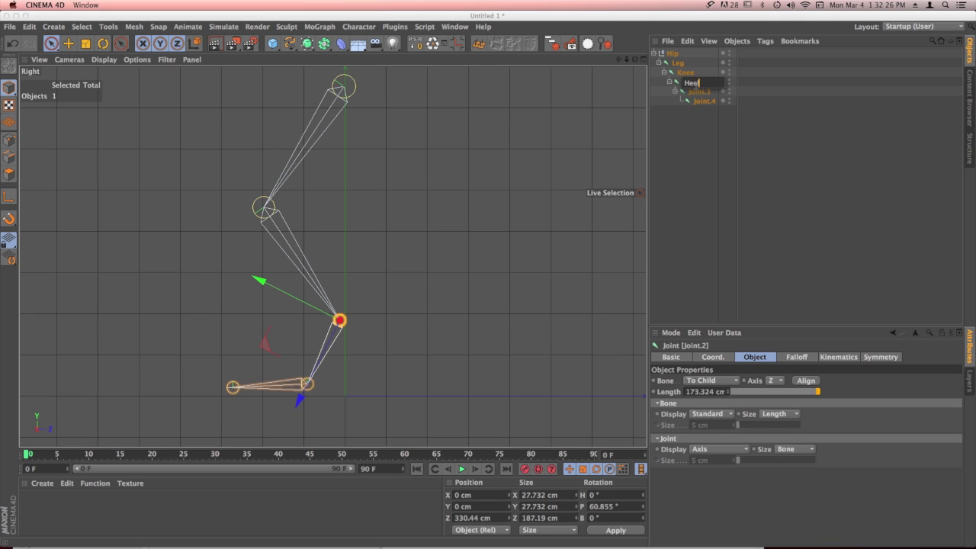
text(eel)
key(Return)
Rename Joint.3 as Foot and the last joint of the chain as Toe [ end ]
key(Down)
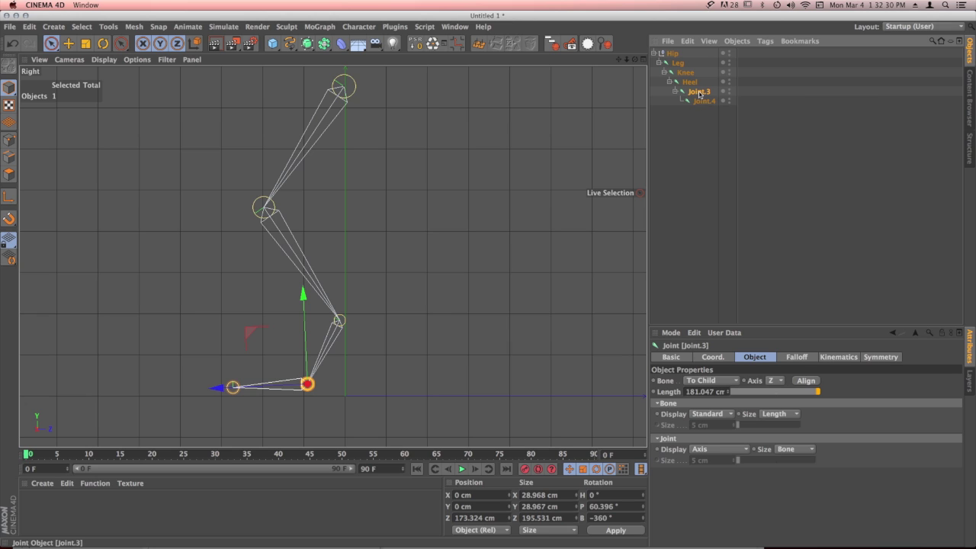
double_click(699, 93)
text(Foot)
key(Return)
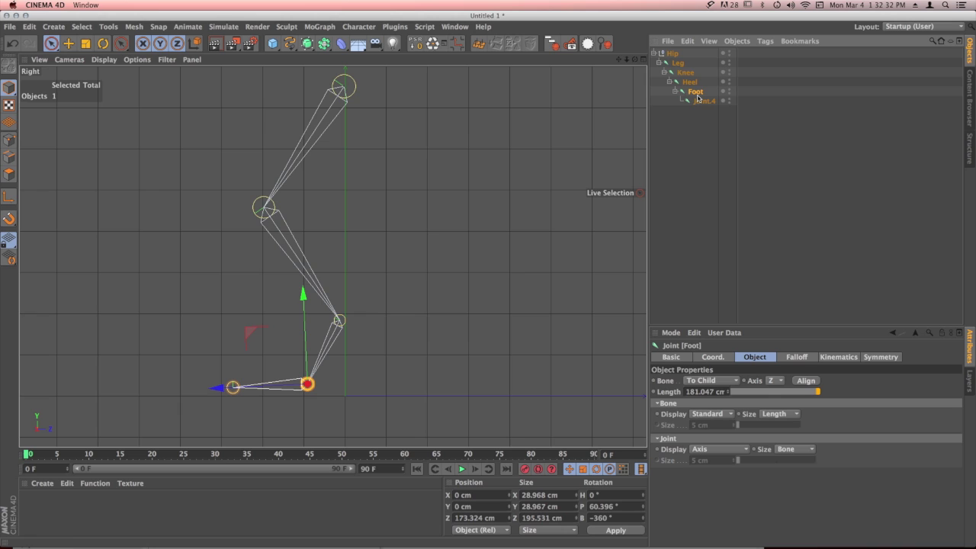
click(700, 102)
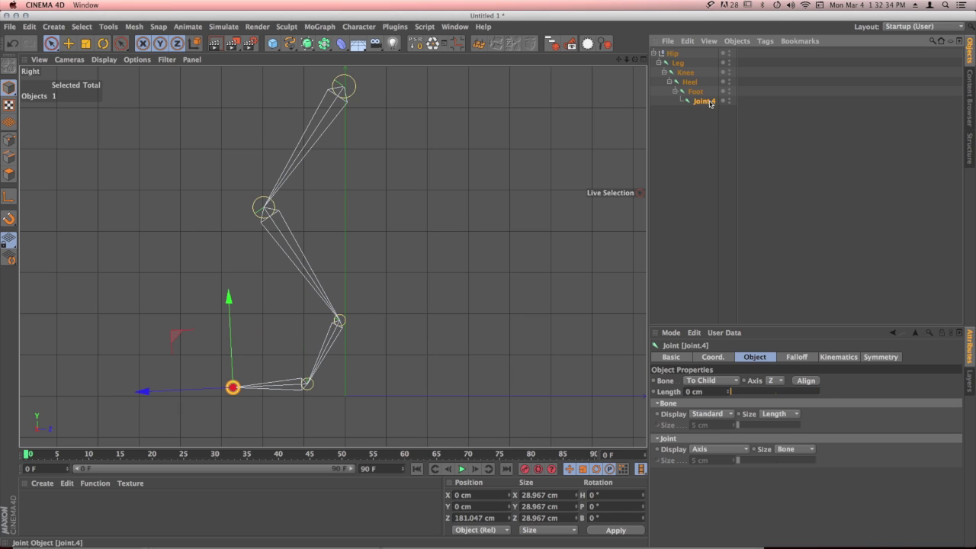
double_click(702, 101)
text(Toe [ end)
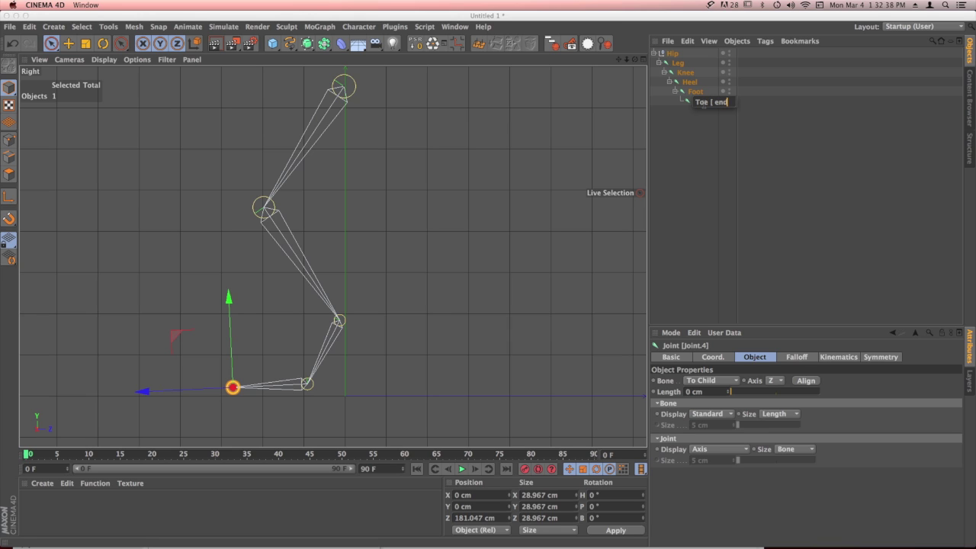
key(Return)
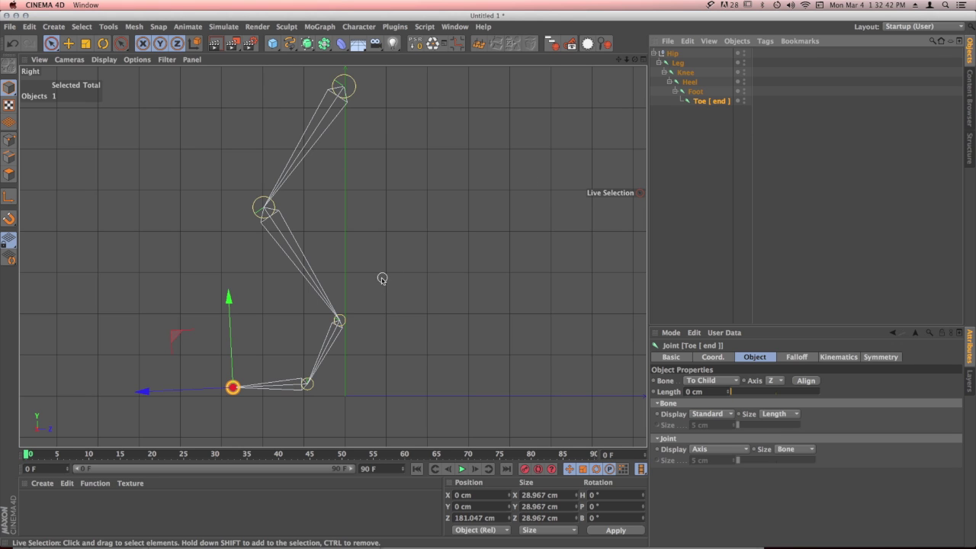
Switch from the Right view to the Perspective view with the whole leg chain in frame
alt+middle_drag(381, 277, 424, 283)
scroll(424, 282, down, 4)
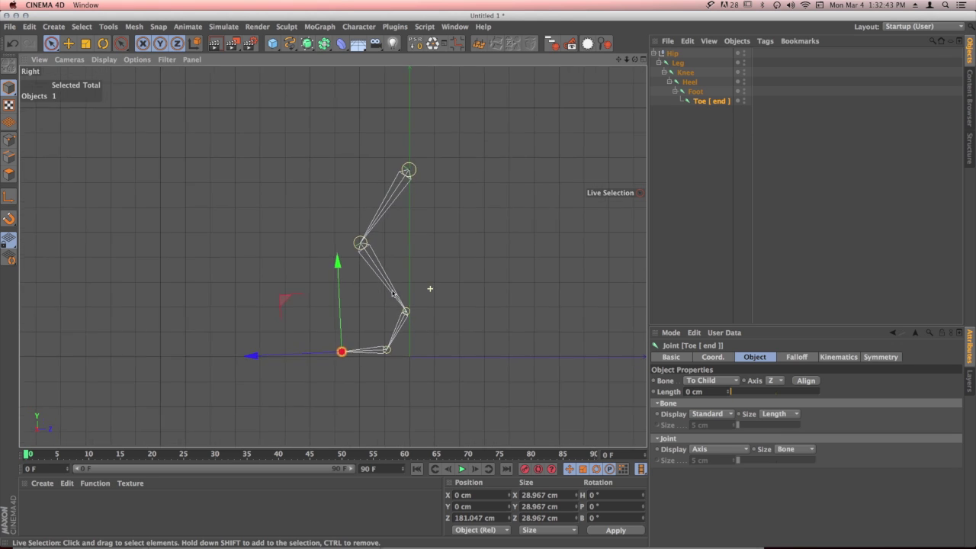
click(641, 58)
click(328, 59)
alt+drag(394, 124, 279, 289)
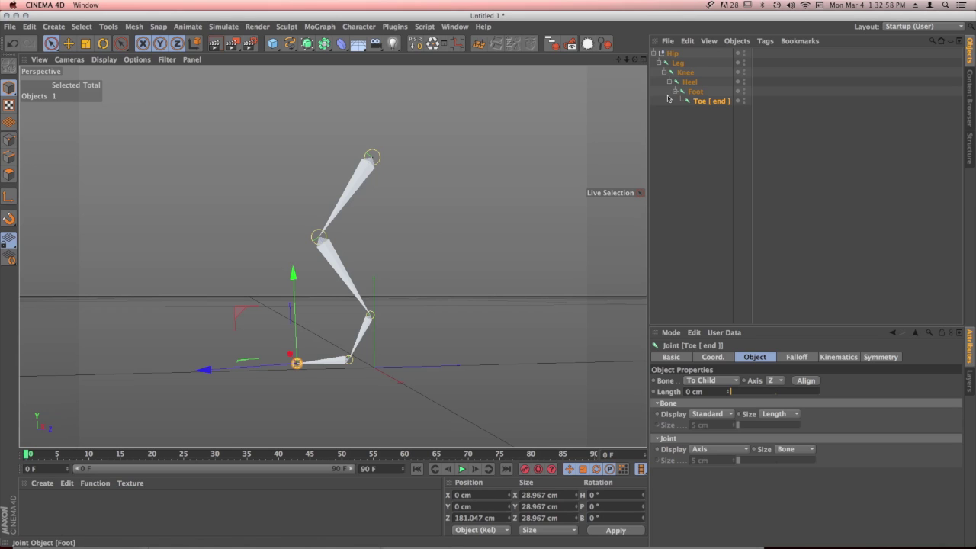
alt+drag(414, 262, 385, 259)
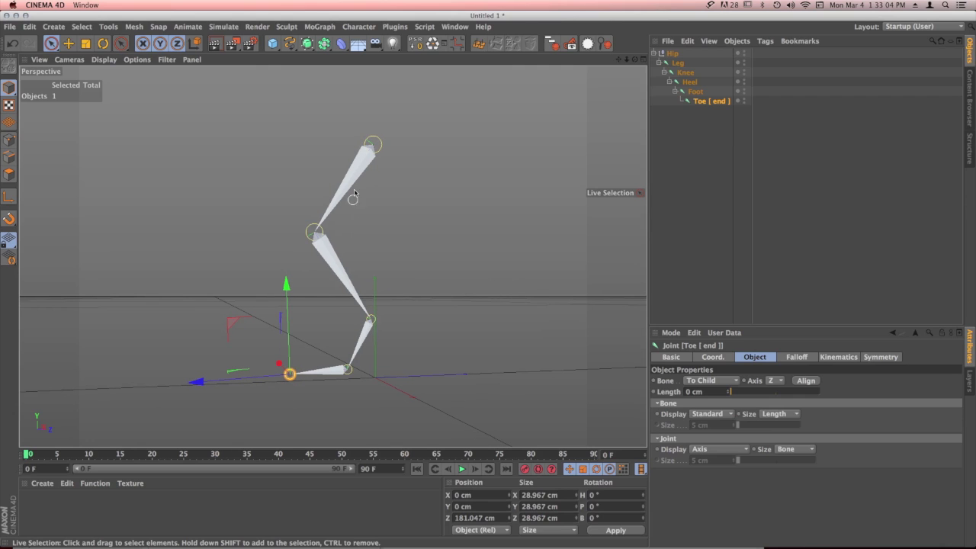
Rotate the Leg joint around its pitch axis to about -18.4°, swinging the whole chain forward
click(678, 64)
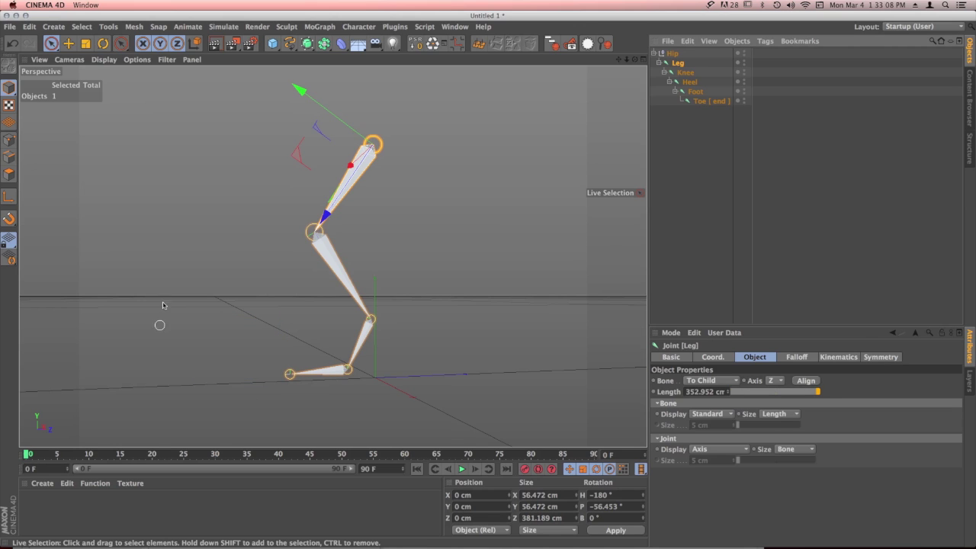
click(103, 44)
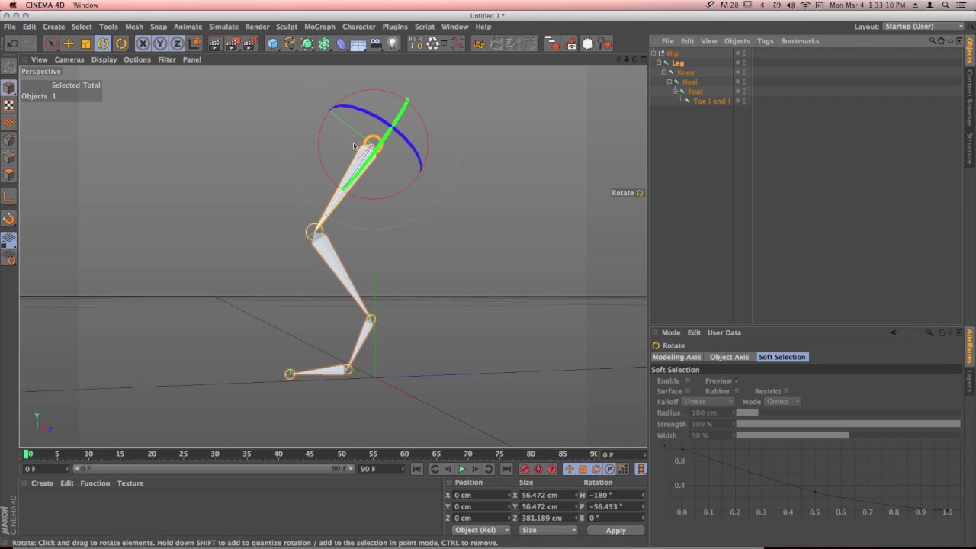
alt+drag(353, 145, 366, 233)
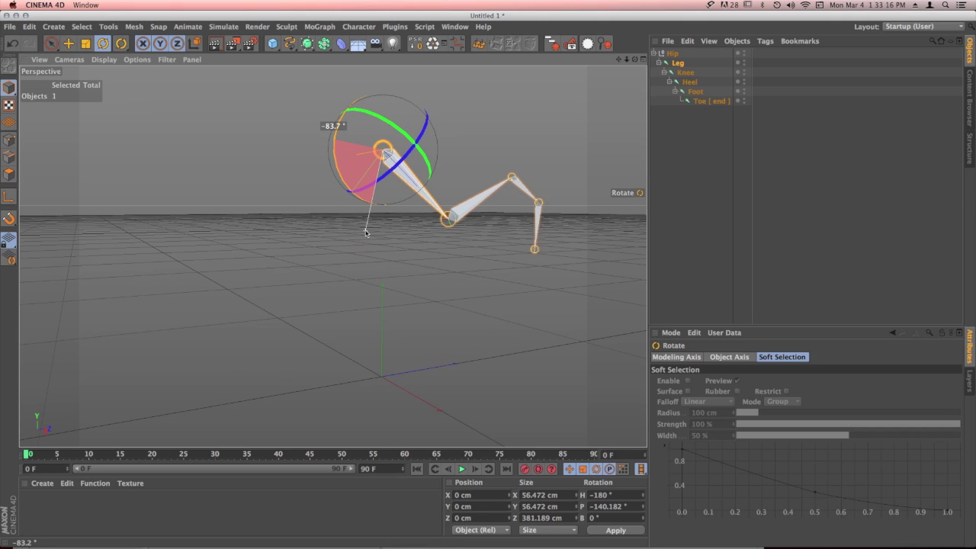
drag(366, 233, 345, 128)
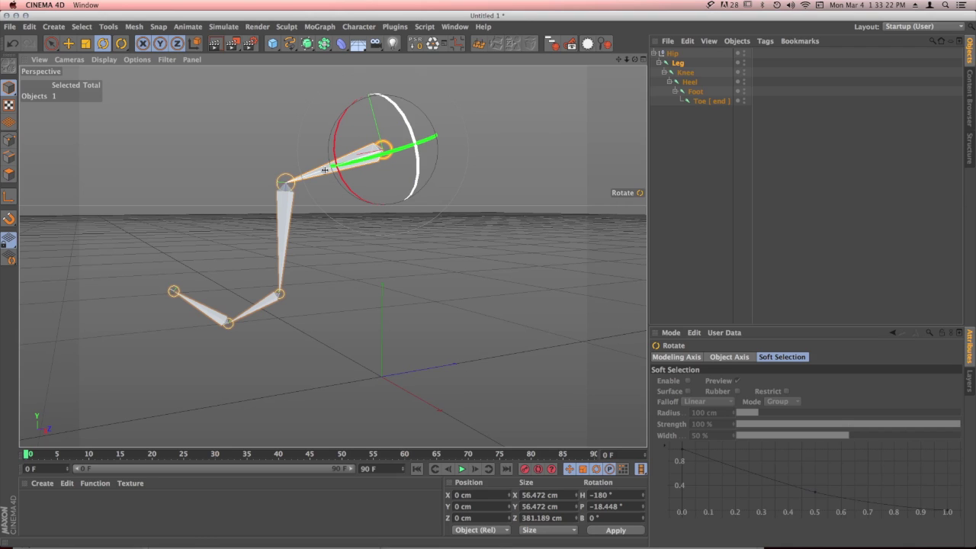
Rotate the Knee joint around its pitch axis to about -28.8°
click(686, 73)
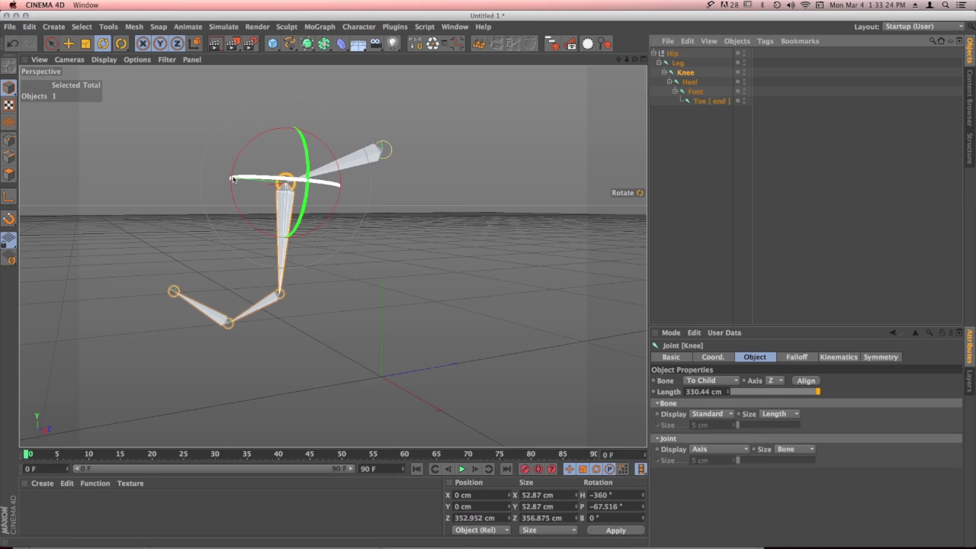
alt+drag(250, 203, 328, 256)
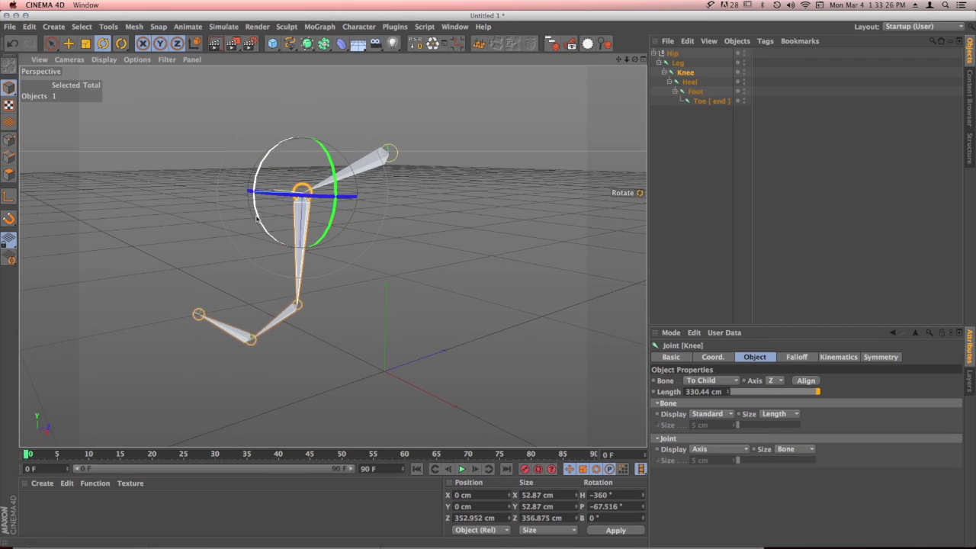
drag(258, 218, 250, 182)
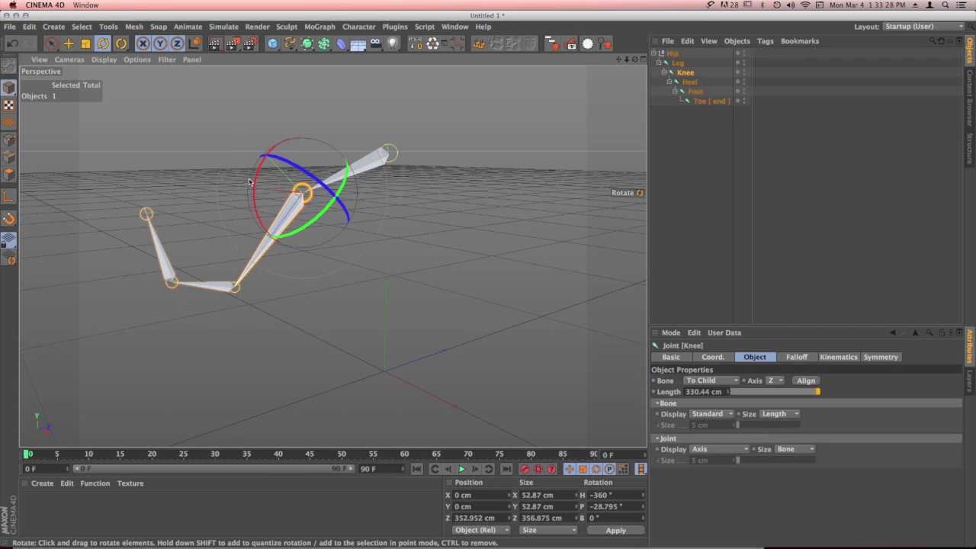
Try rotating the Heel joint around its pitch axis, and undo that rotation
alt+drag(448, 247, 412, 244)
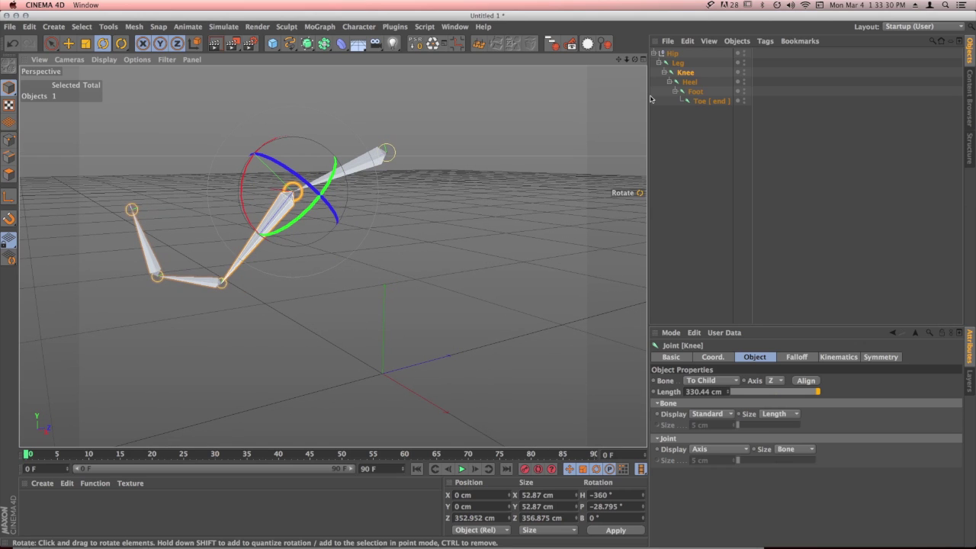
click(689, 82)
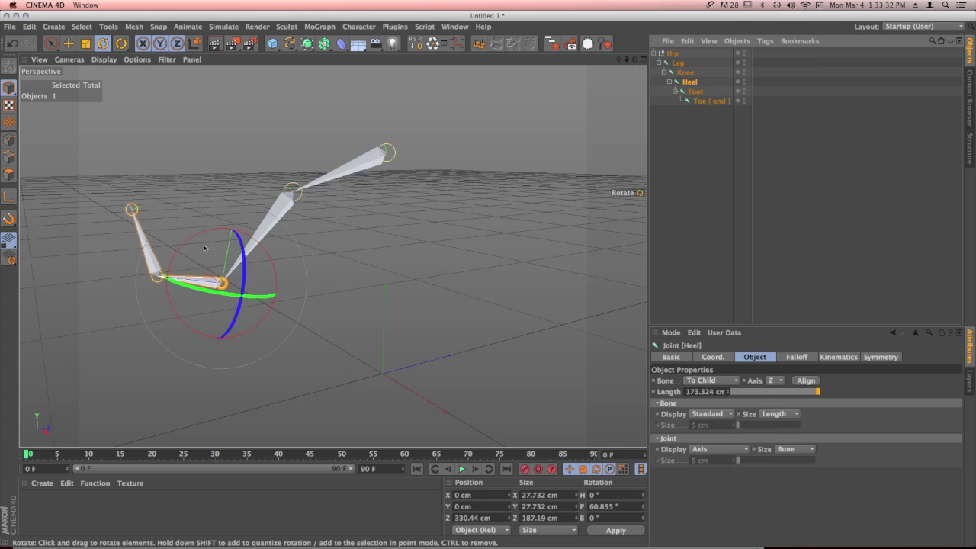
alt+drag(203, 247, 184, 296)
key(super+z)
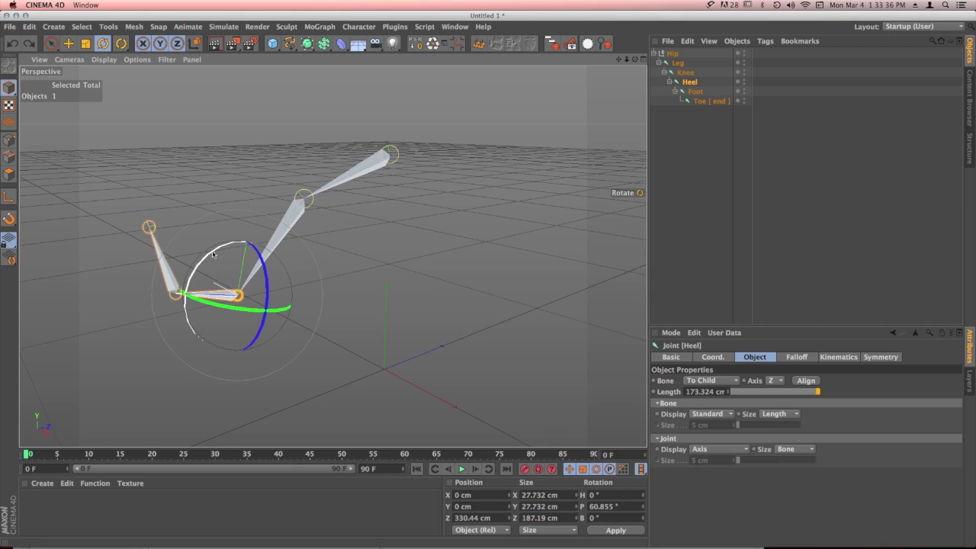
Rotate the Heel joint around its pitch axis to about 15.2°
drag(213, 255, 186, 278)
alt+drag(428, 270, 366, 199)
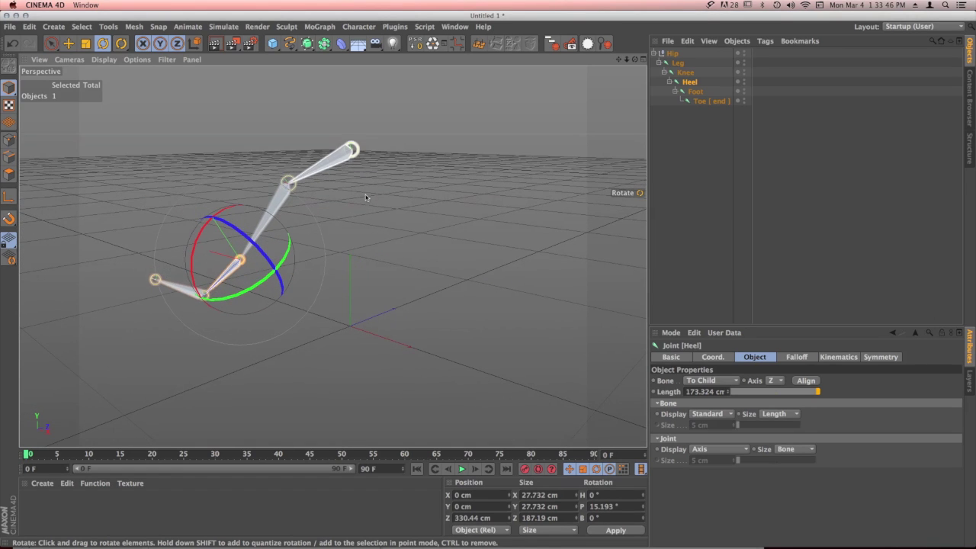
Select the Leg, Knee, Heel, Foot and Toe joints in turn to examine which part of the chain each one controls
click(678, 63)
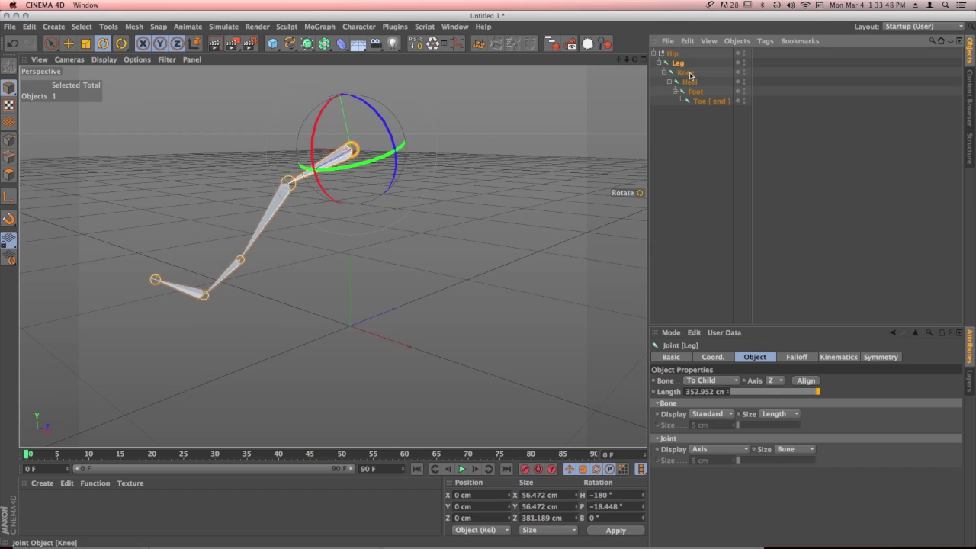
click(689, 74)
click(690, 83)
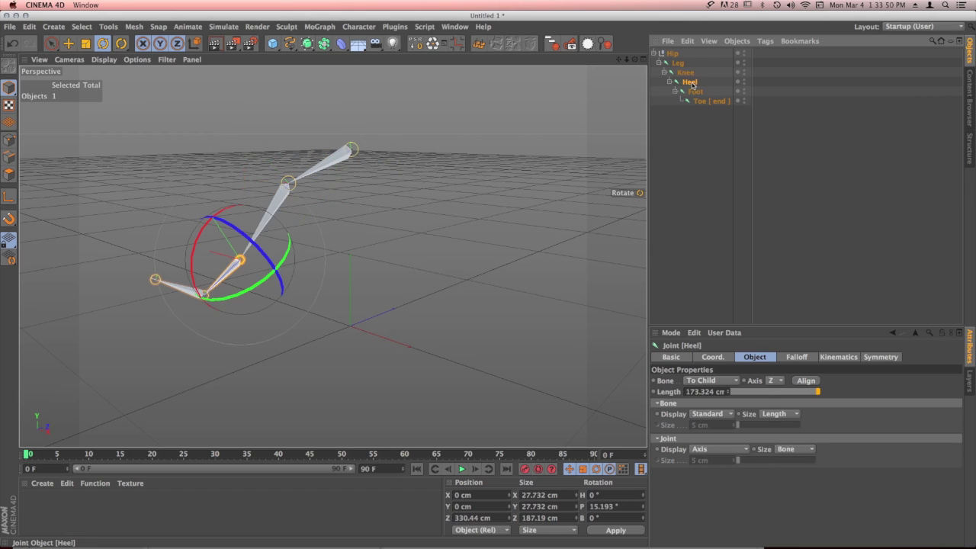
click(697, 93)
click(708, 100)
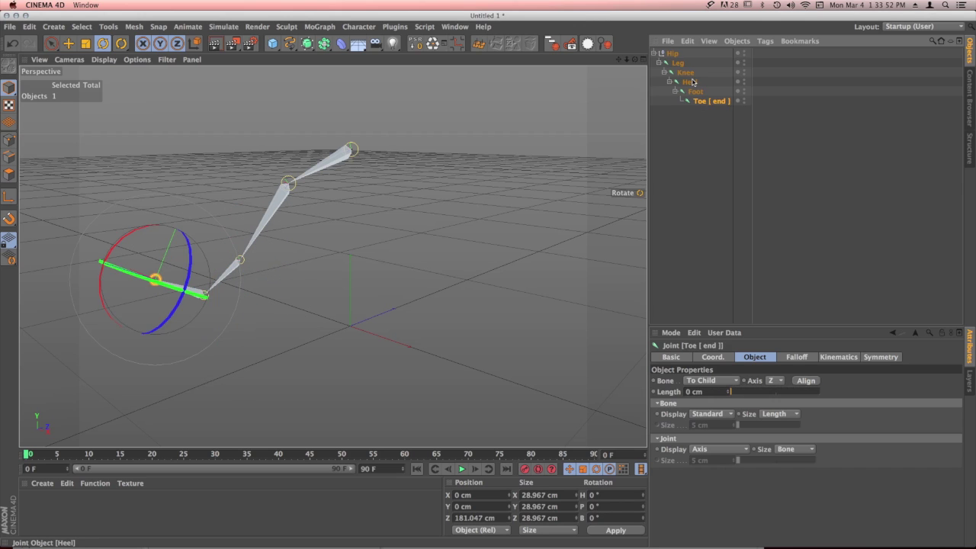
click(692, 83)
click(678, 63)
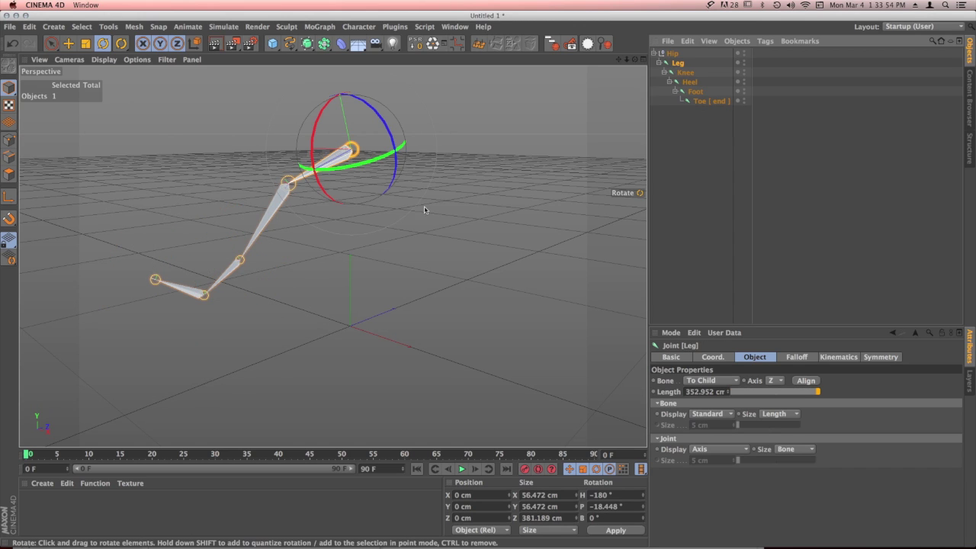
alt+drag(424, 212, 326, 204)
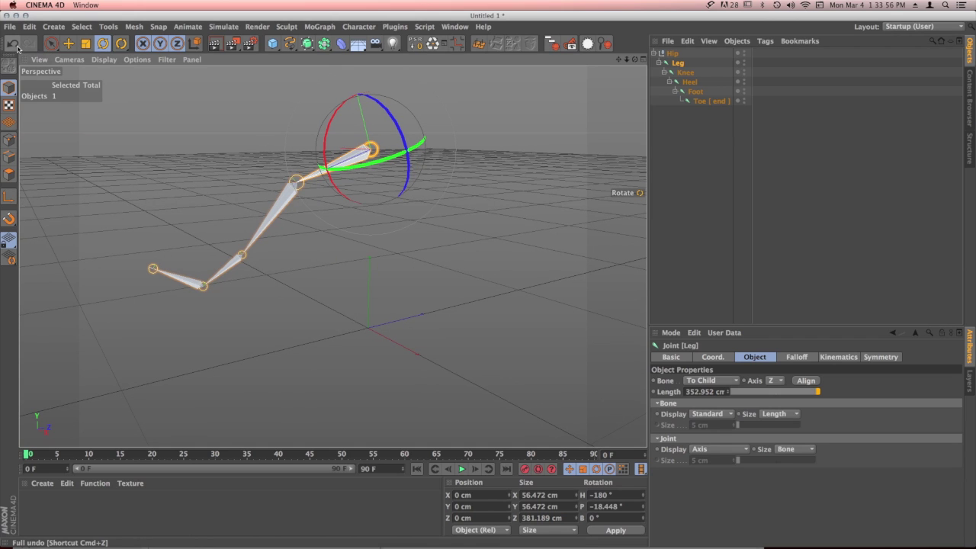
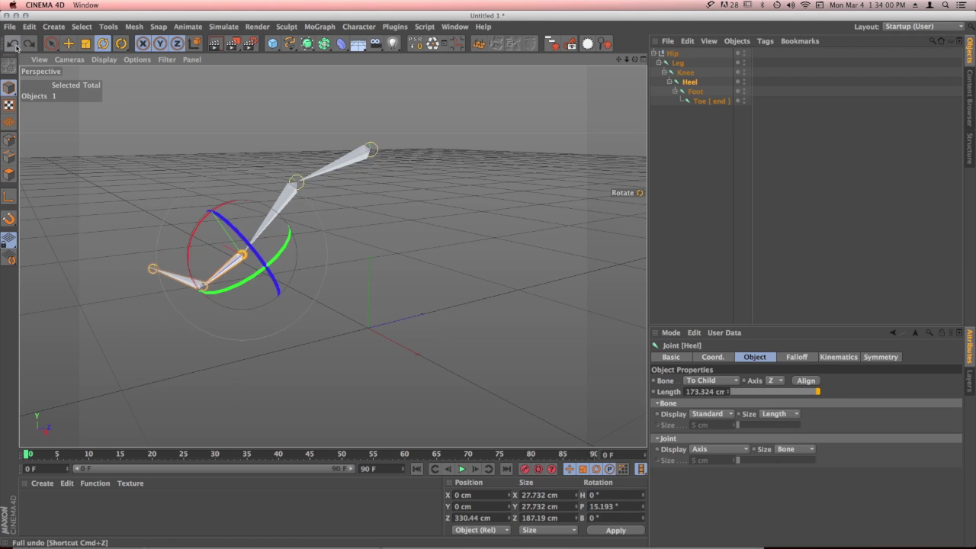
Undo the pitch rotations of the Heel, Knee and Leg joints, back to the original leg pose
click(13, 44)
click(13, 44)
click(13, 43)
click(13, 43)
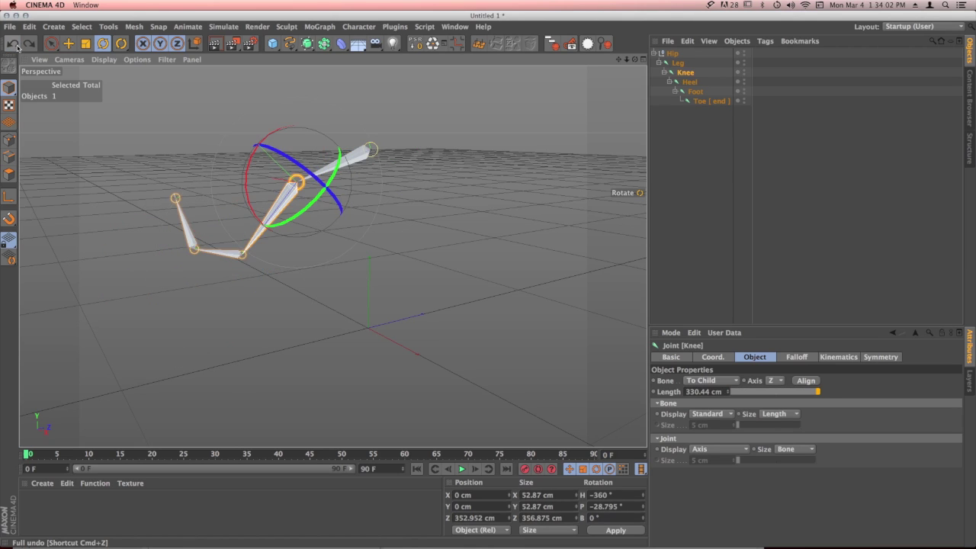
click(13, 43)
click(13, 44)
click(13, 43)
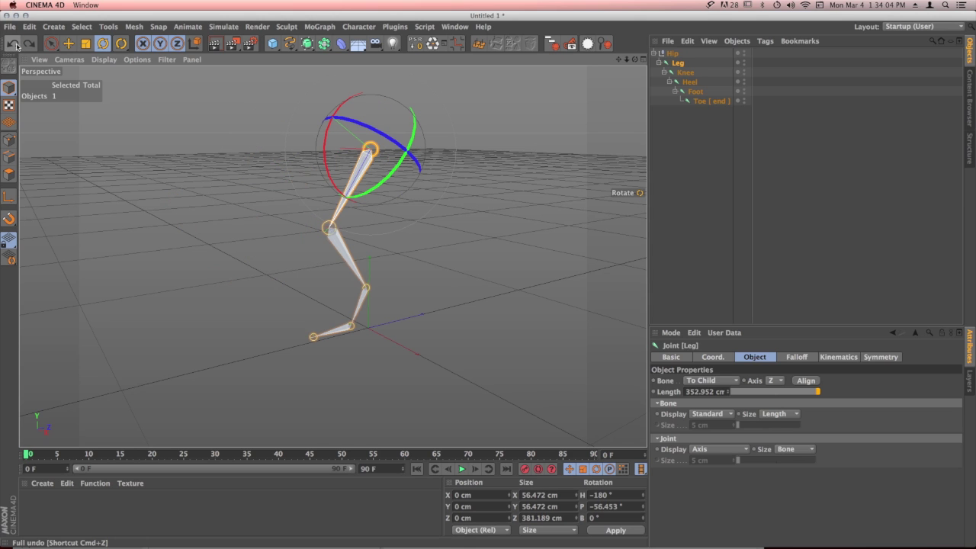
Examine the leg hierarchy from a near side view, selecting each level from Hip down to Toe and returning to Leg
alt+drag(499, 264, 404, 272)
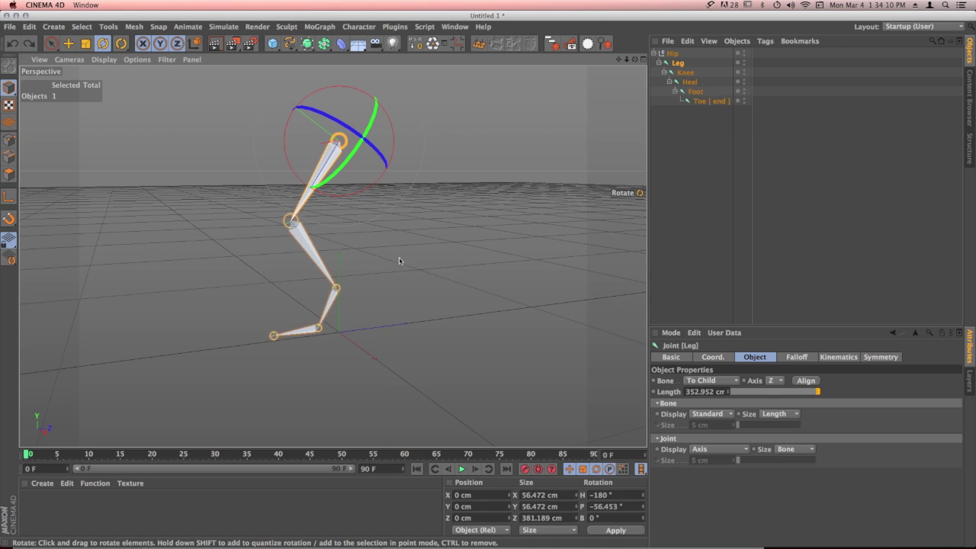
click(673, 54)
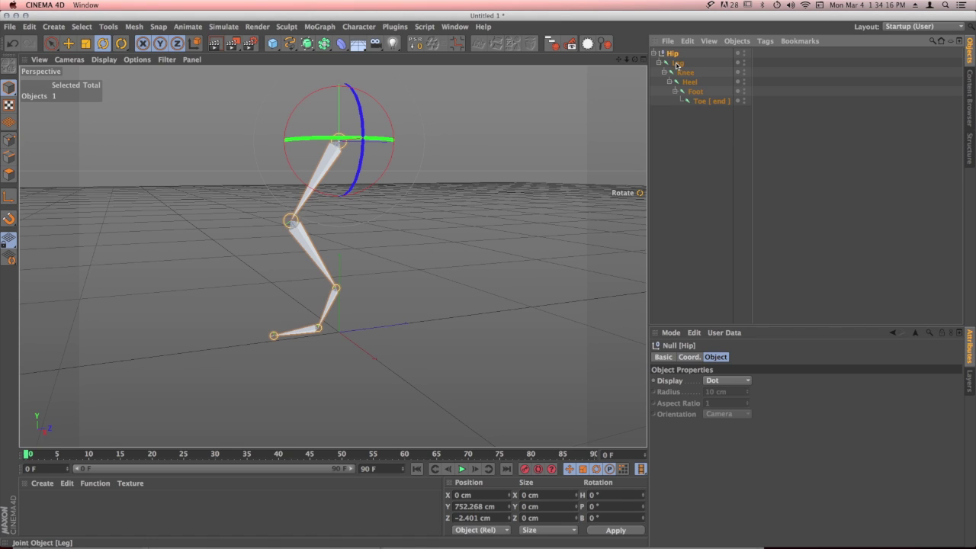
click(681, 65)
click(688, 74)
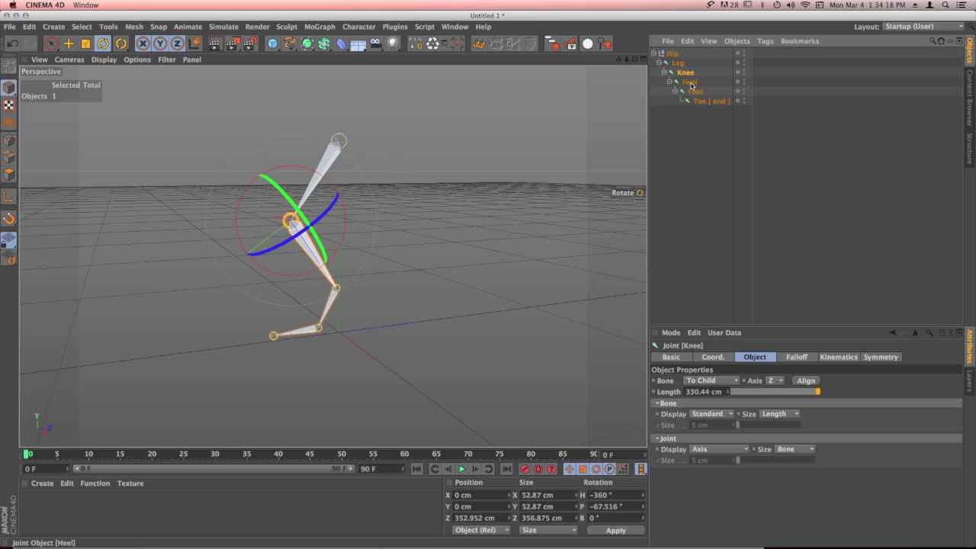
click(690, 82)
click(695, 91)
click(701, 100)
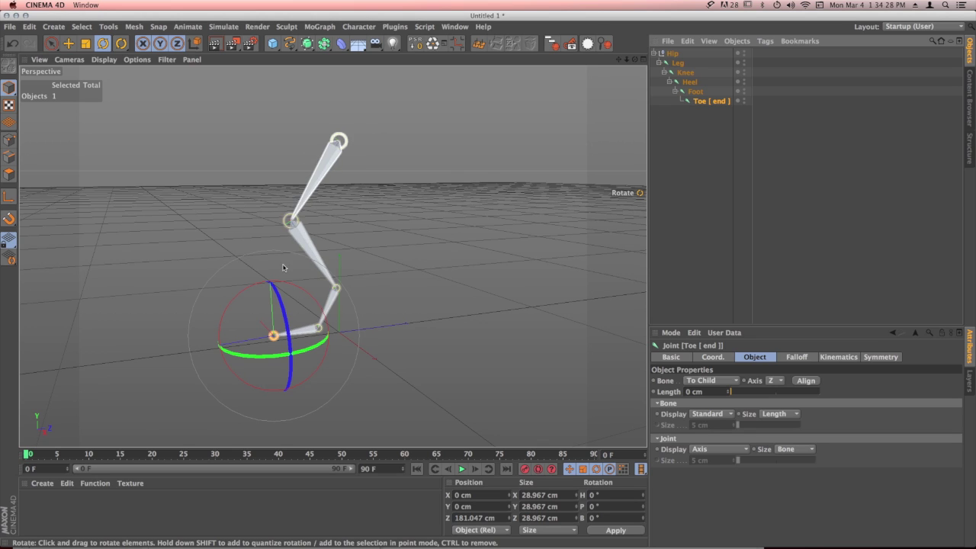
click(677, 64)
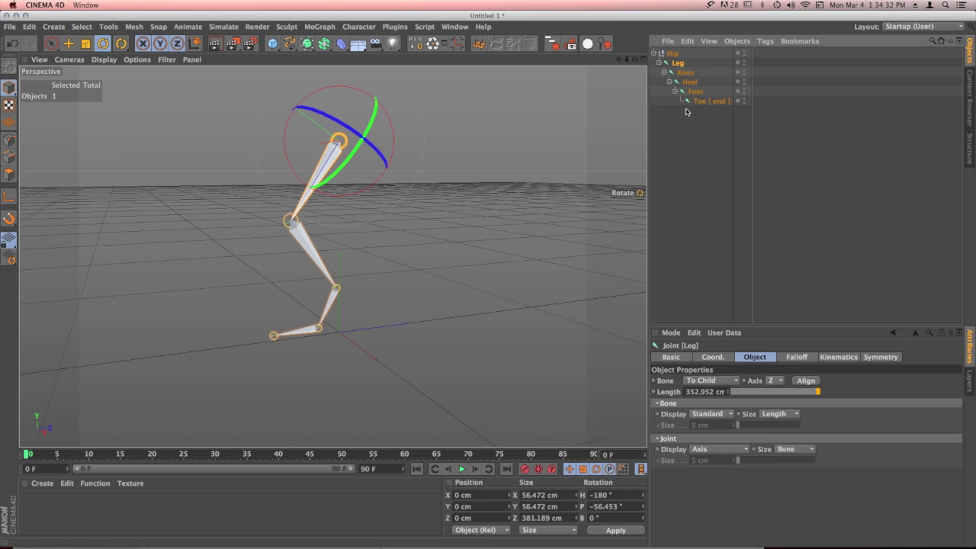
alt+drag(382, 268, 389, 261)
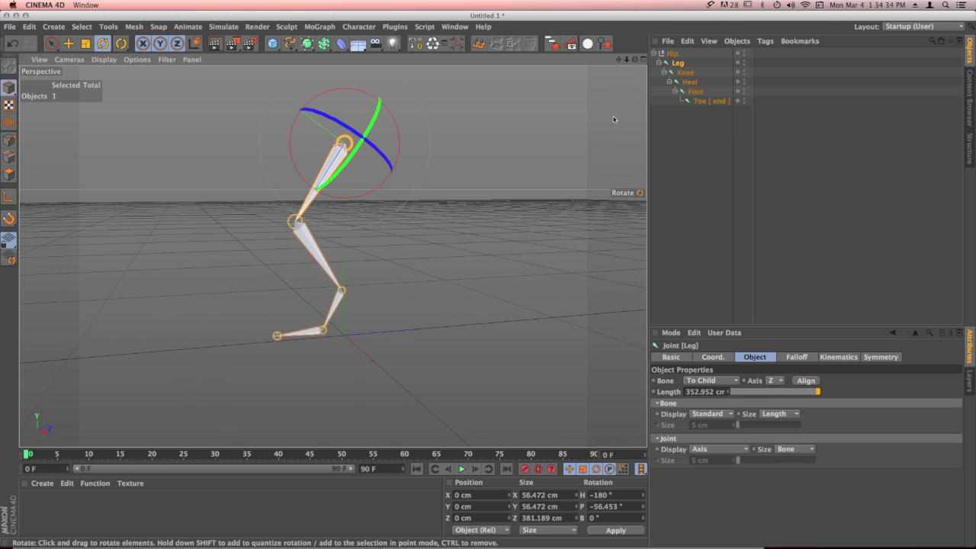
Add an IK character tag to the Leg joint
click(694, 84)
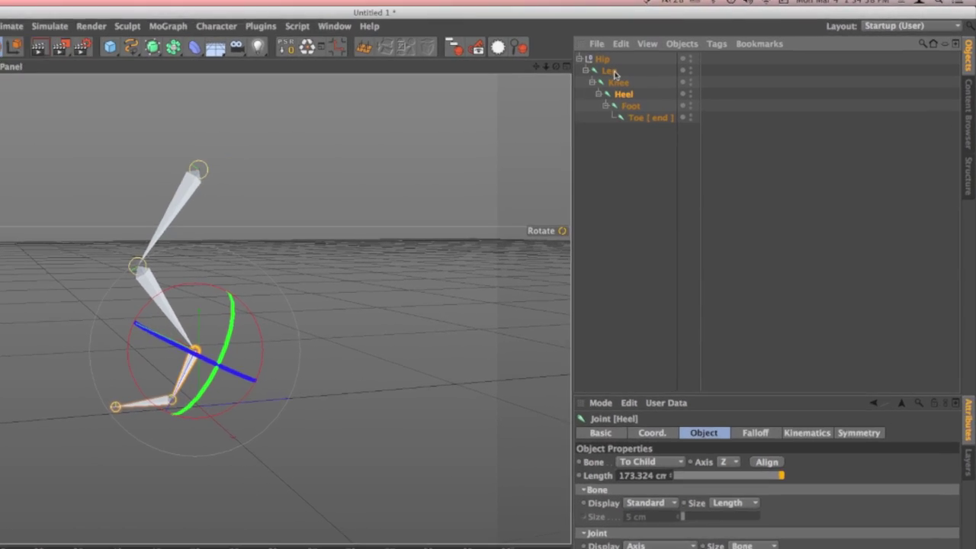
click(681, 66)
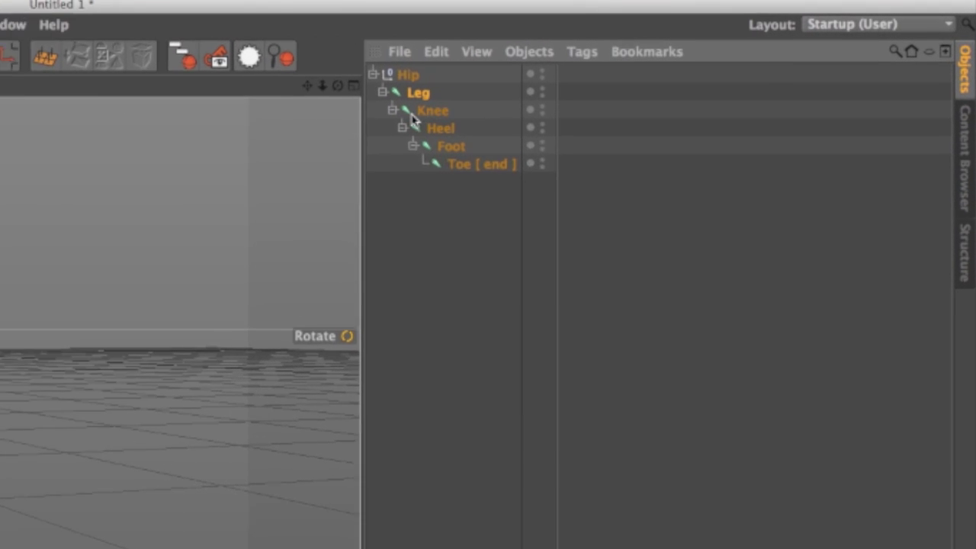
right_click(381, 101)
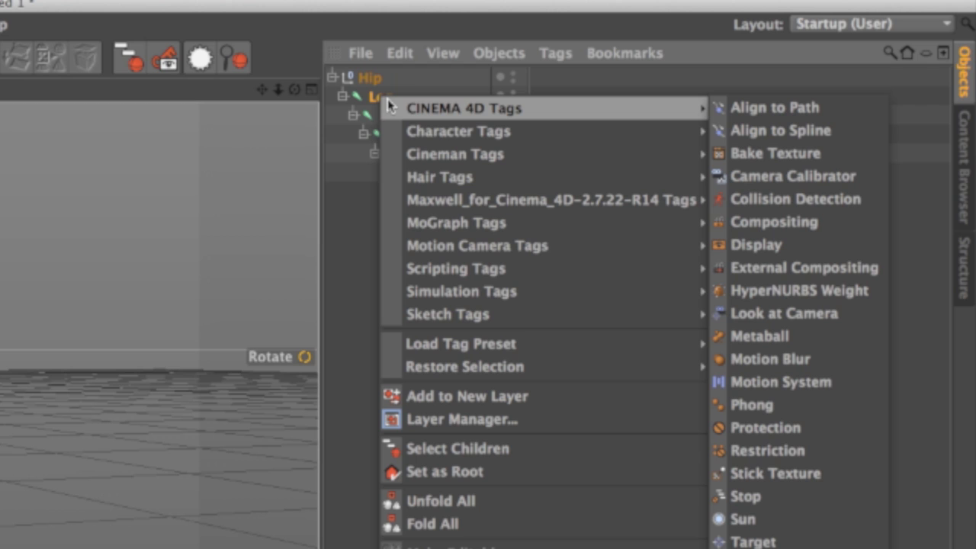
mouse_move(463, 133)
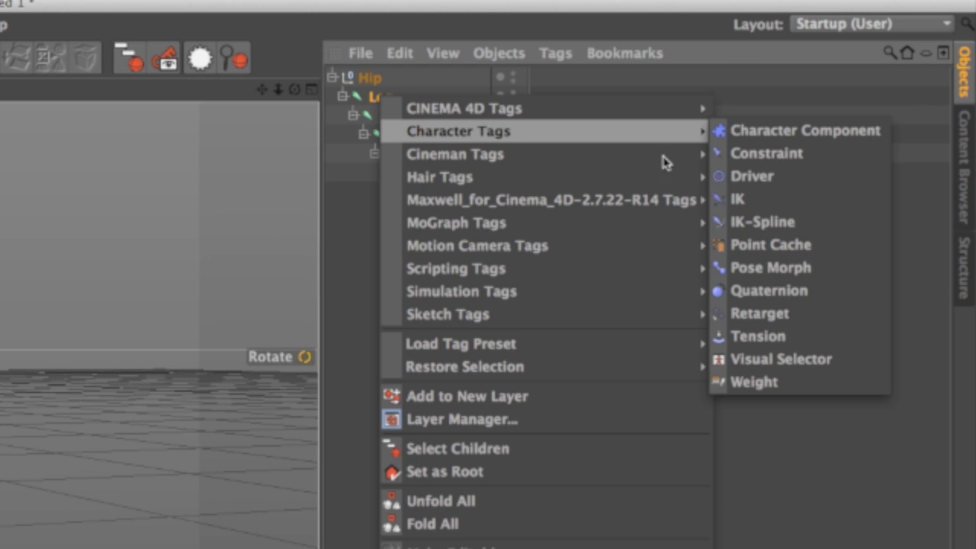
click(761, 204)
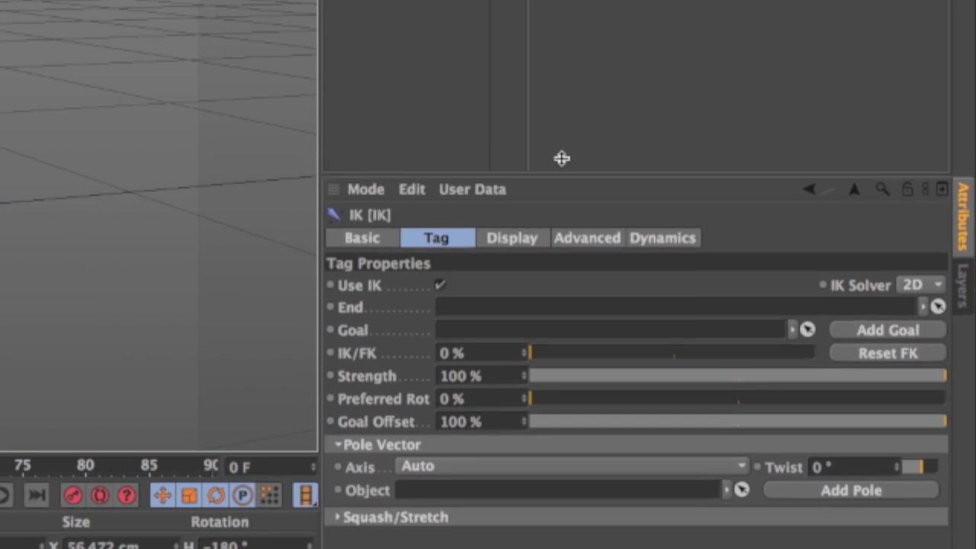
Assign the Heel joint as the IK tag's End and add a goal for the chain
drag(561, 158, 562, 55)
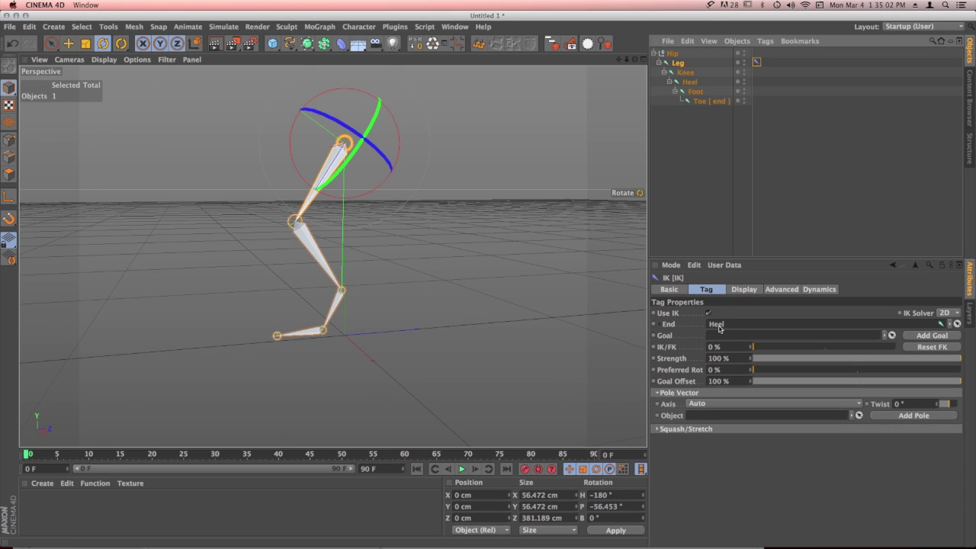
alt+drag(362, 275, 371, 343)
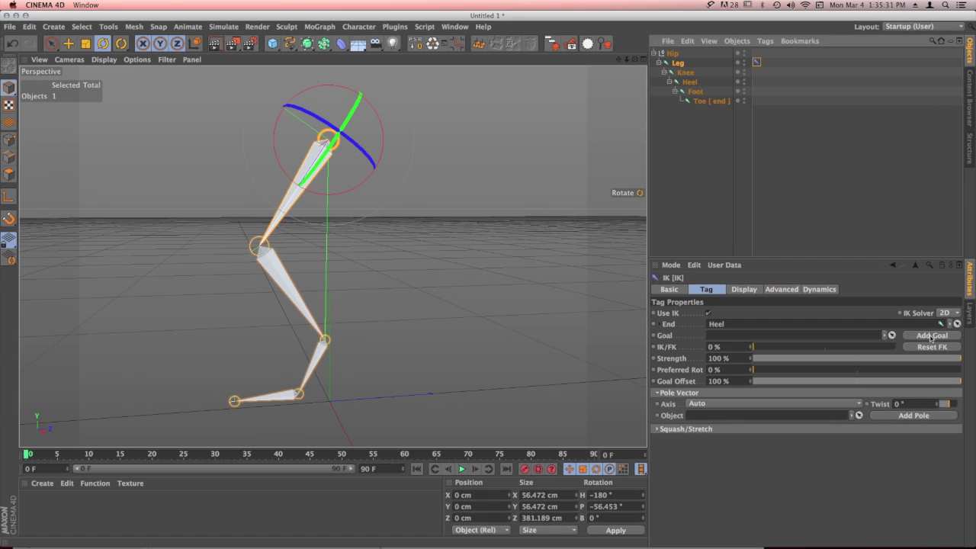
click(887, 229)
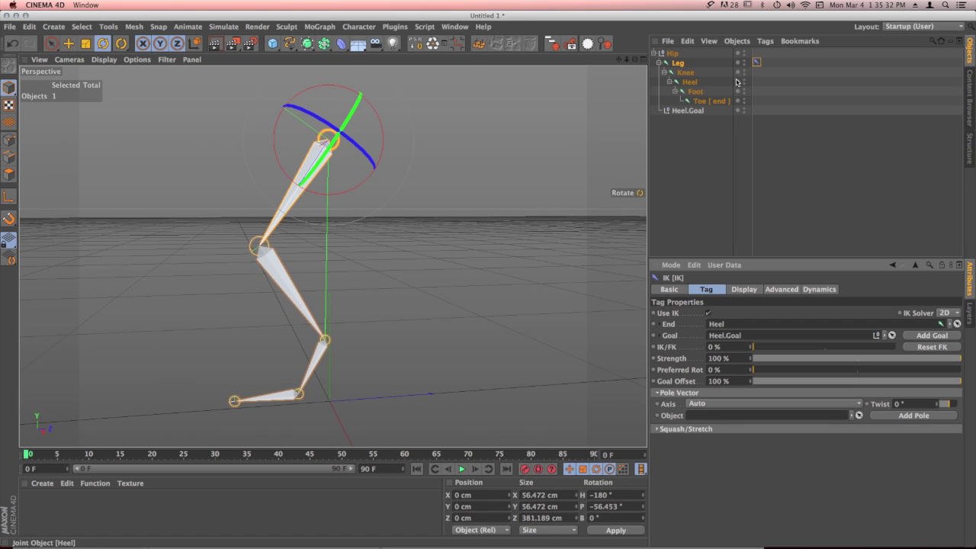
Try moving the Heel.Goal null forward and up to test how the IK leg bends, and undo the move
click(693, 84)
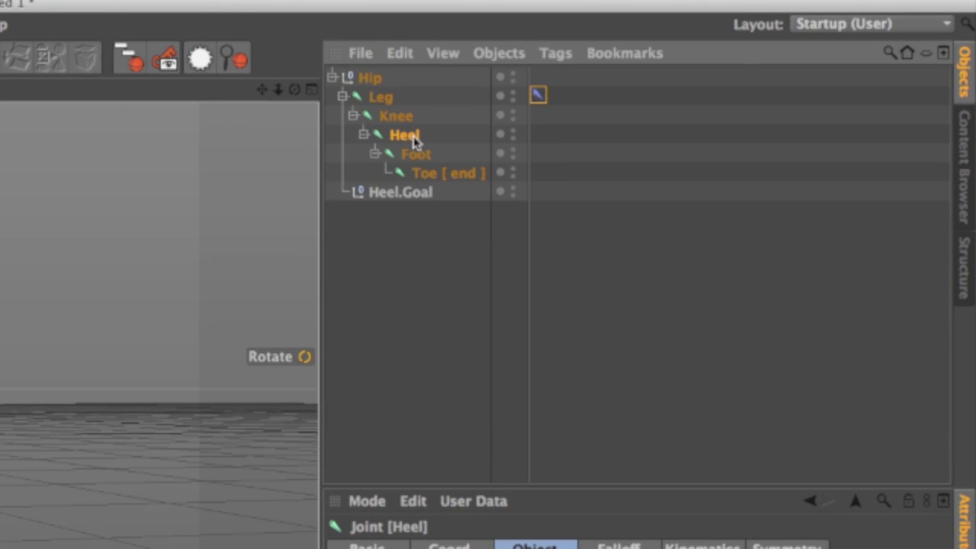
click(385, 193)
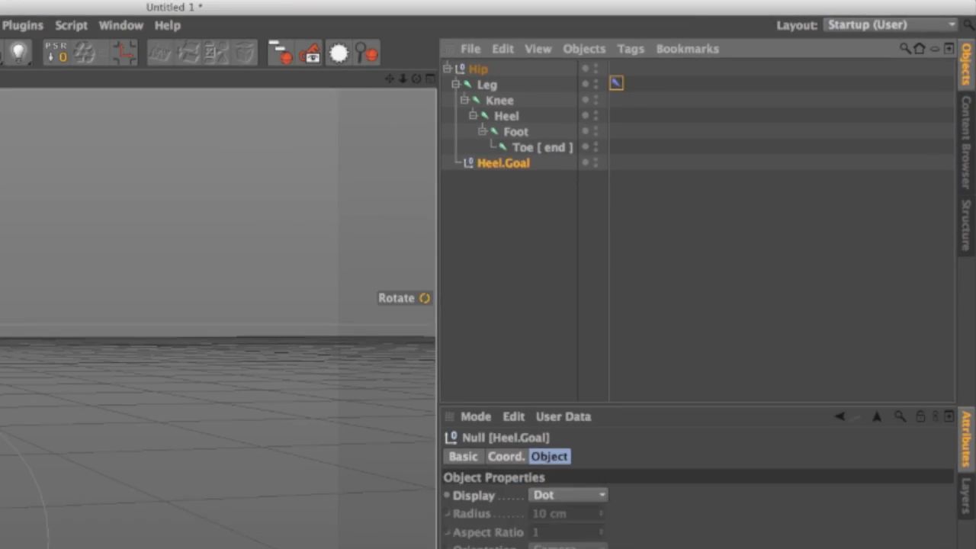
key(e)
drag(258, 369, 106, 340)
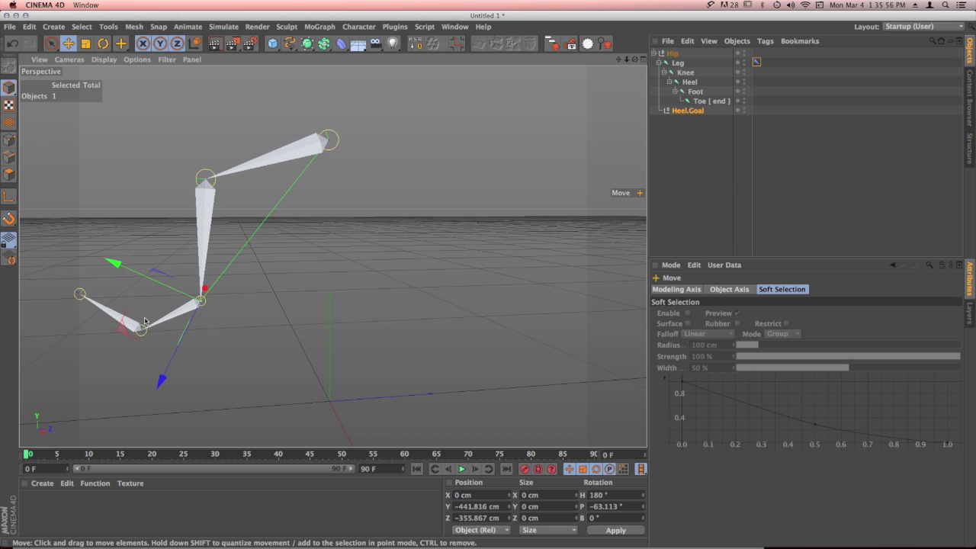
key(super+z)
alt+drag(347, 345, 406, 336)
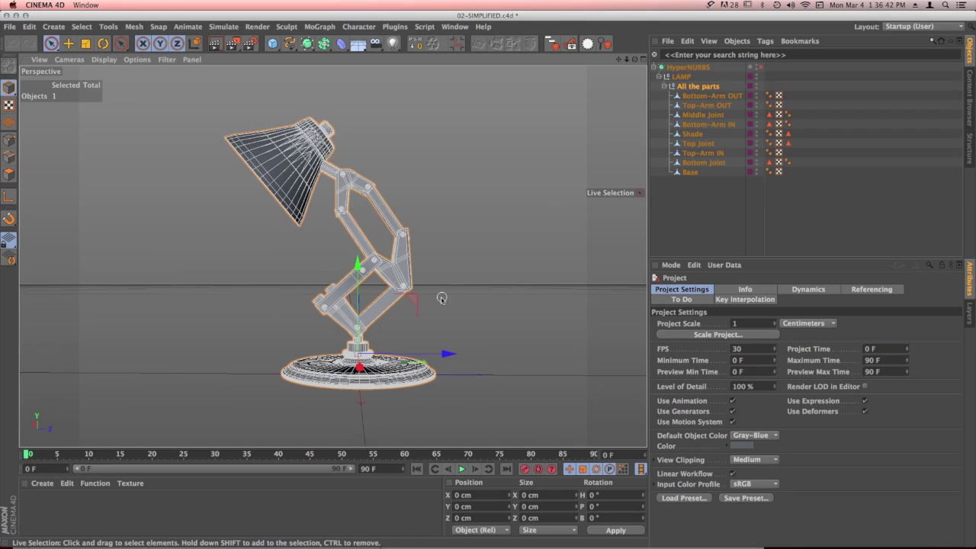
Highlight all the lamp parts from Bottom-Arm OUT to Base in the 02-SIMPLIFIED.c4d scene, and clear the selection
alt+drag(442, 299, 423, 322)
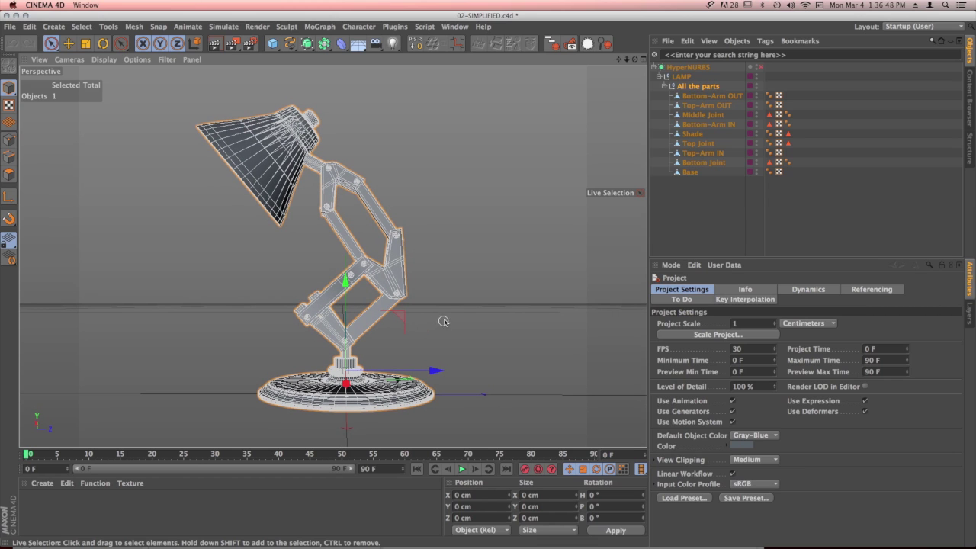
click(711, 96)
shift+click(690, 173)
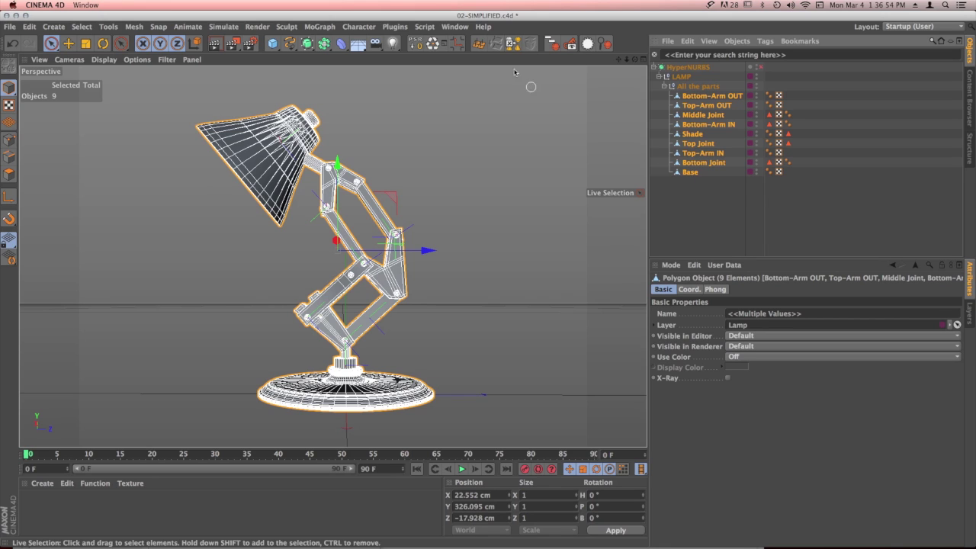
click(698, 185)
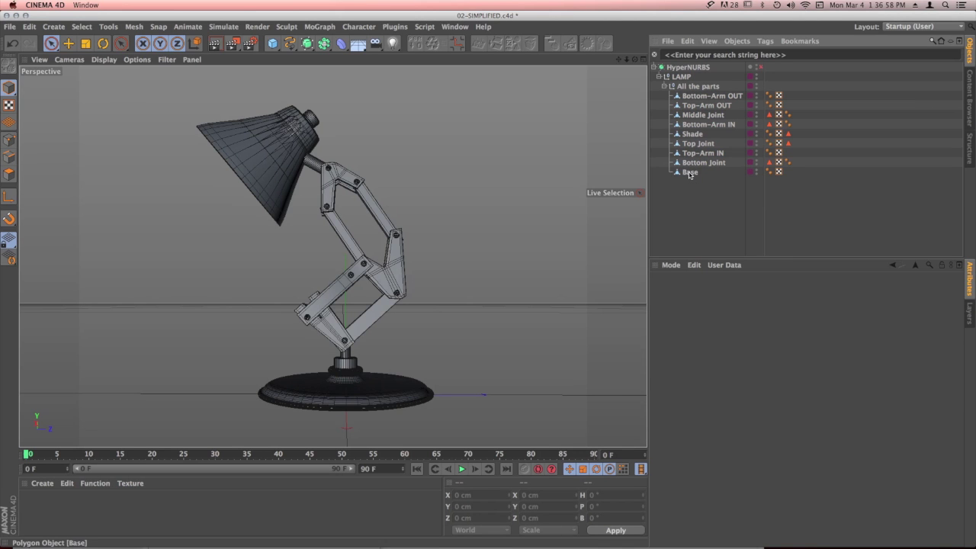
Examine the lamp parts individually, selecting each one from Base up to Middle Joint in the object hierarchy
click(689, 173)
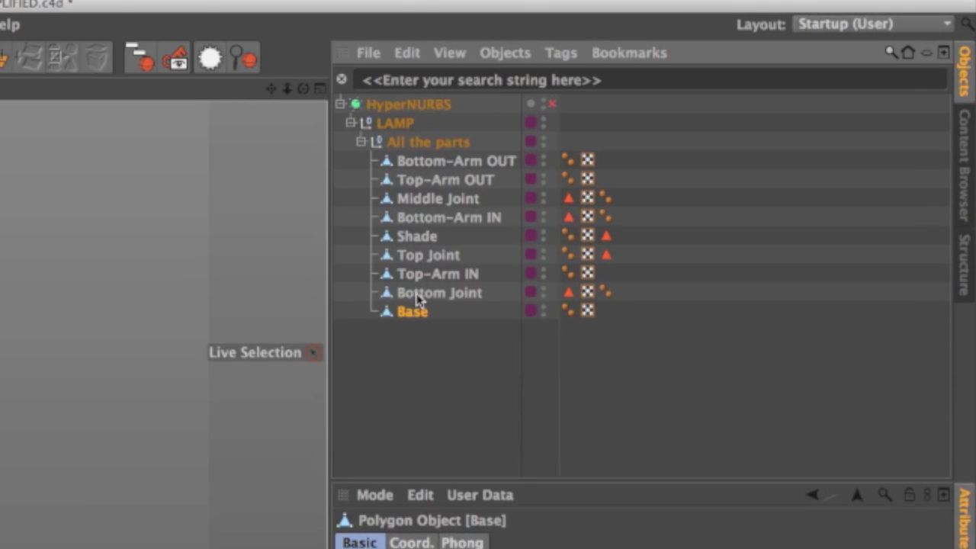
click(695, 164)
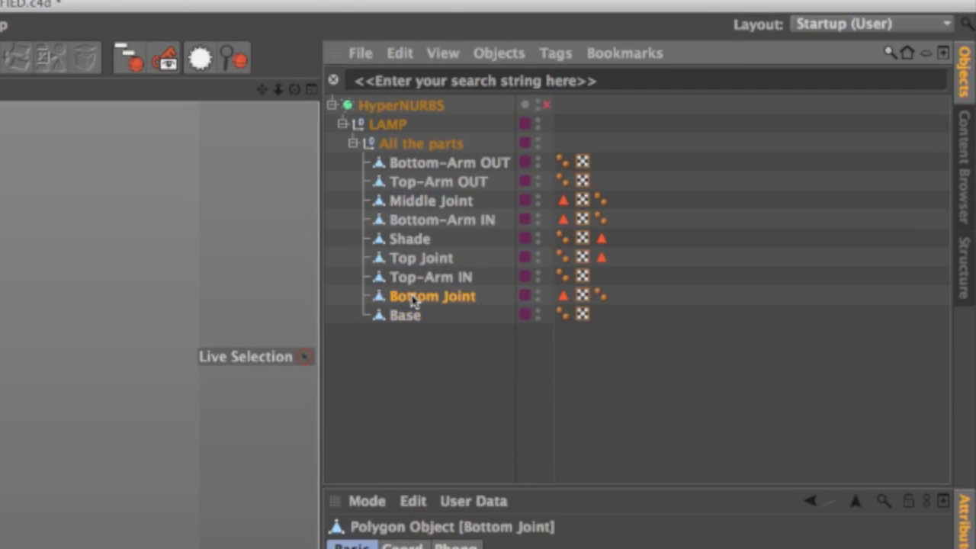
click(419, 279)
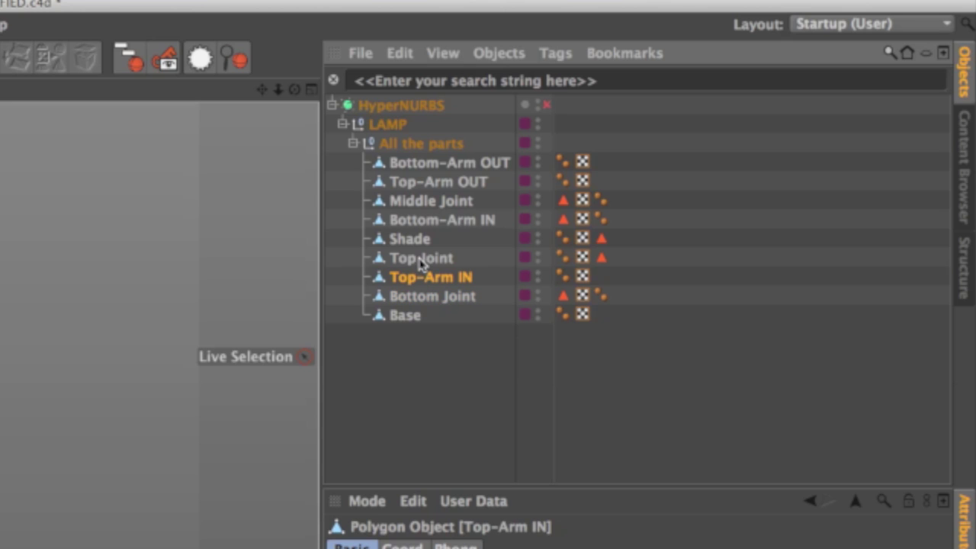
click(422, 259)
click(415, 240)
click(417, 220)
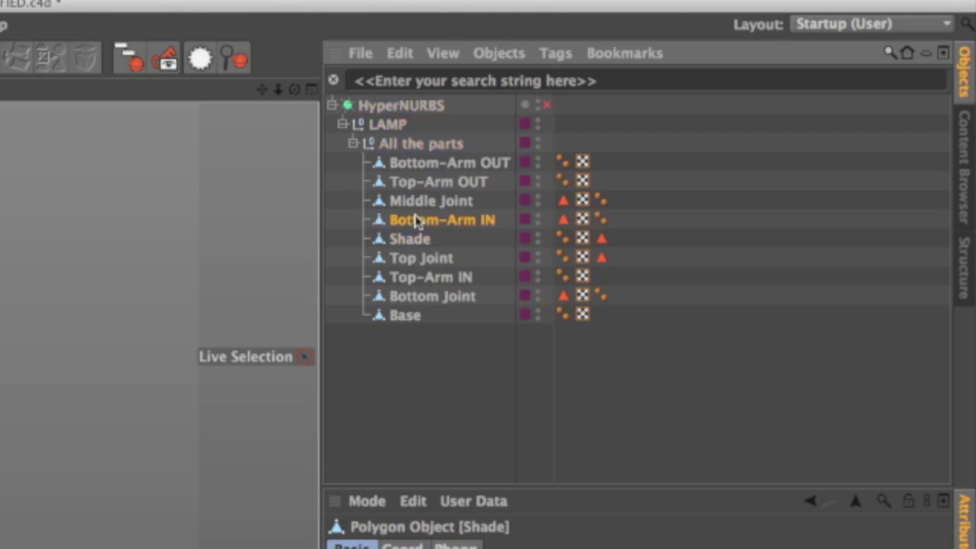
click(420, 201)
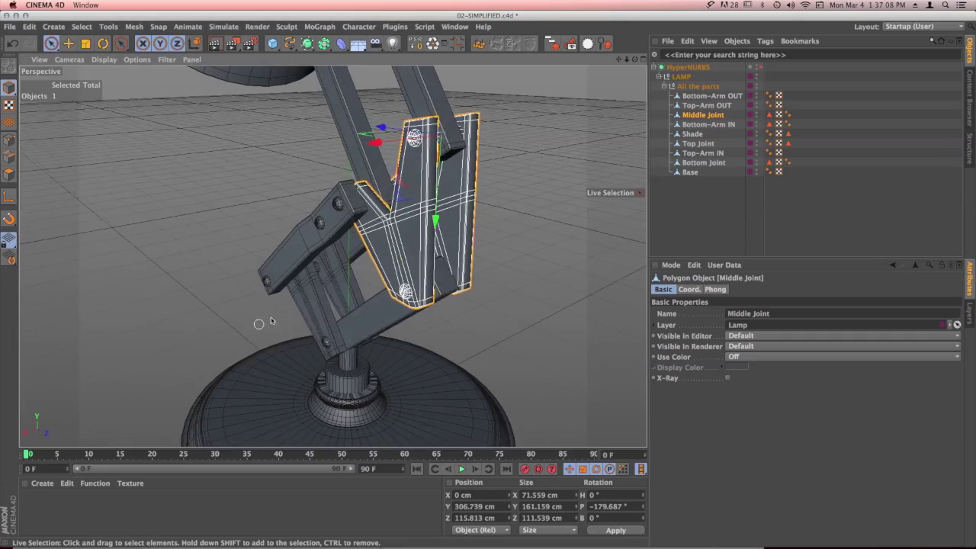
Look up the Set Parent command in the command customization list by filtering the command names for Parent
alt+drag(260, 324, 387, 290)
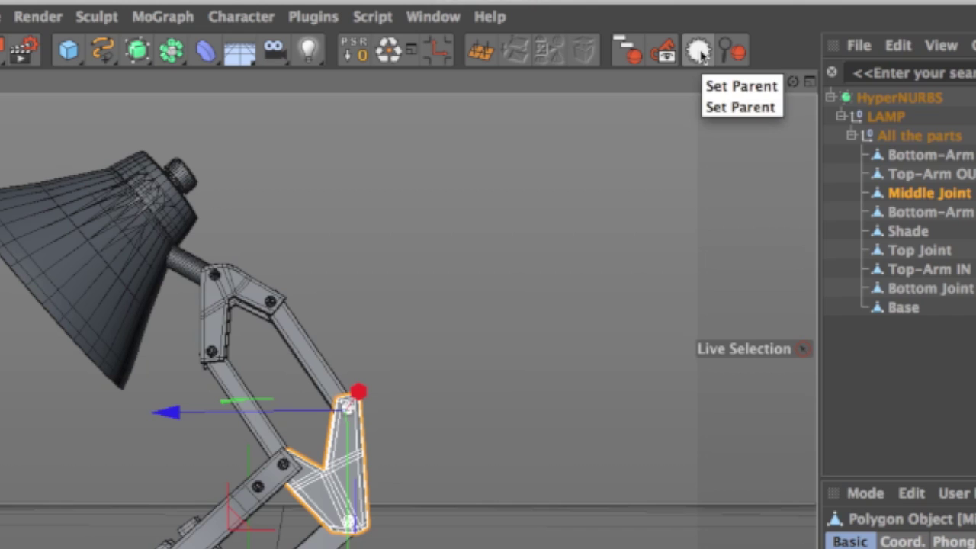
click(442, 17)
mouse_move(454, 52)
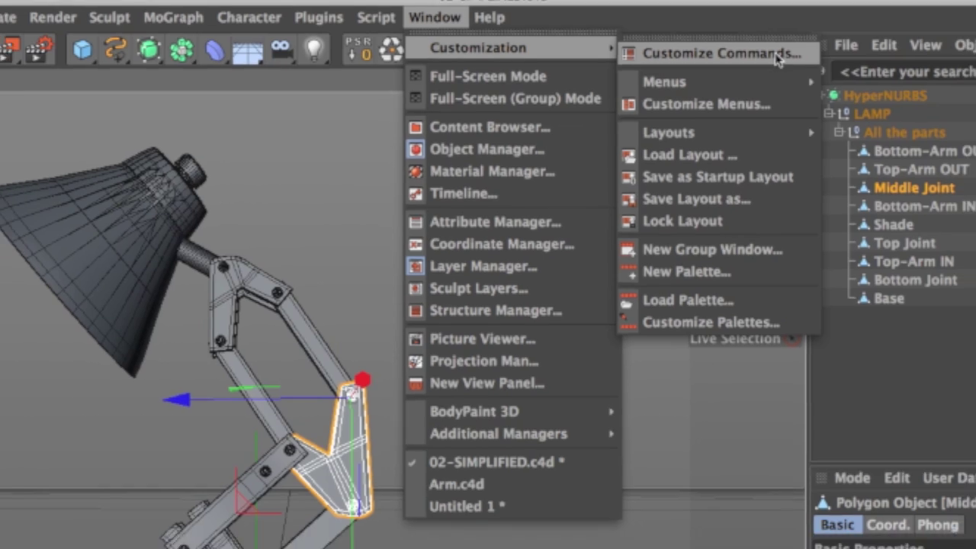
click(787, 55)
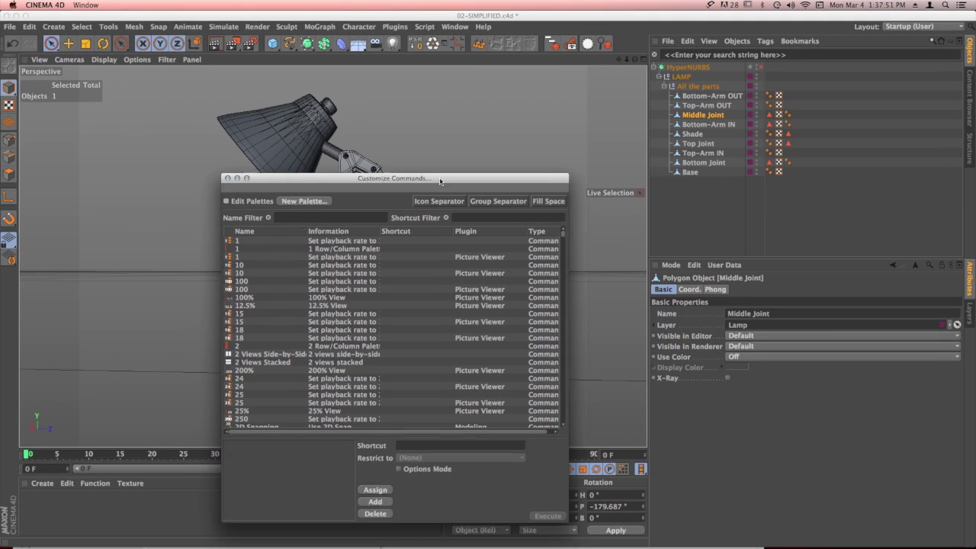
drag(440, 180, 440, 156)
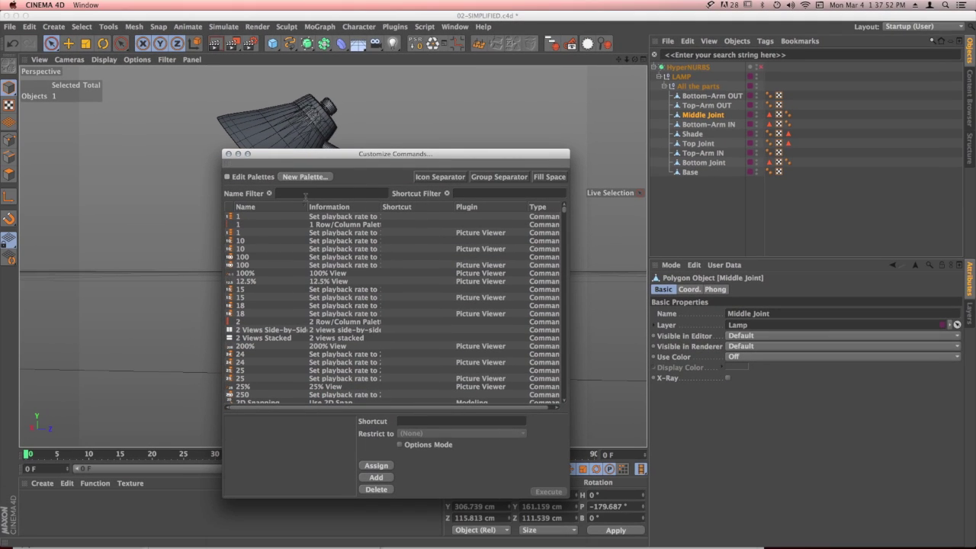
text(Parent)
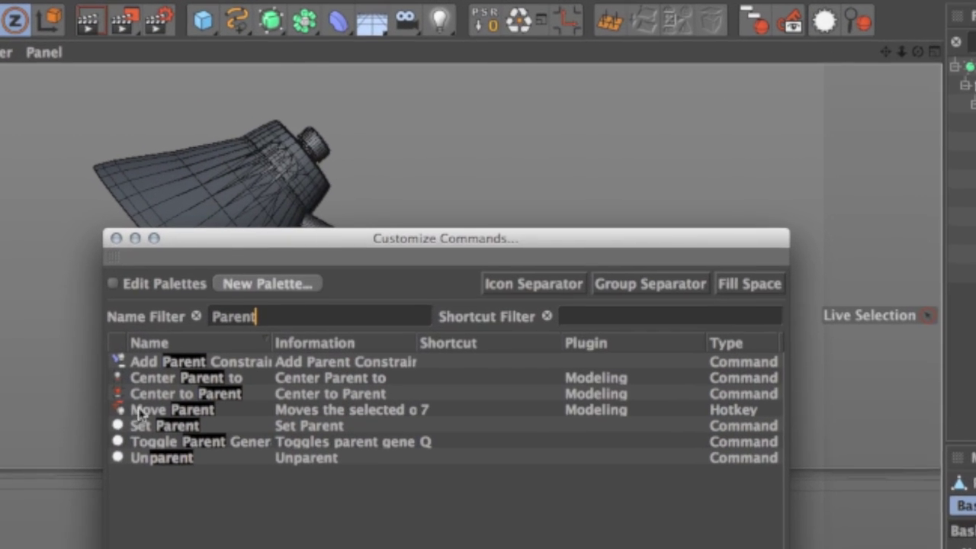
click(200, 331)
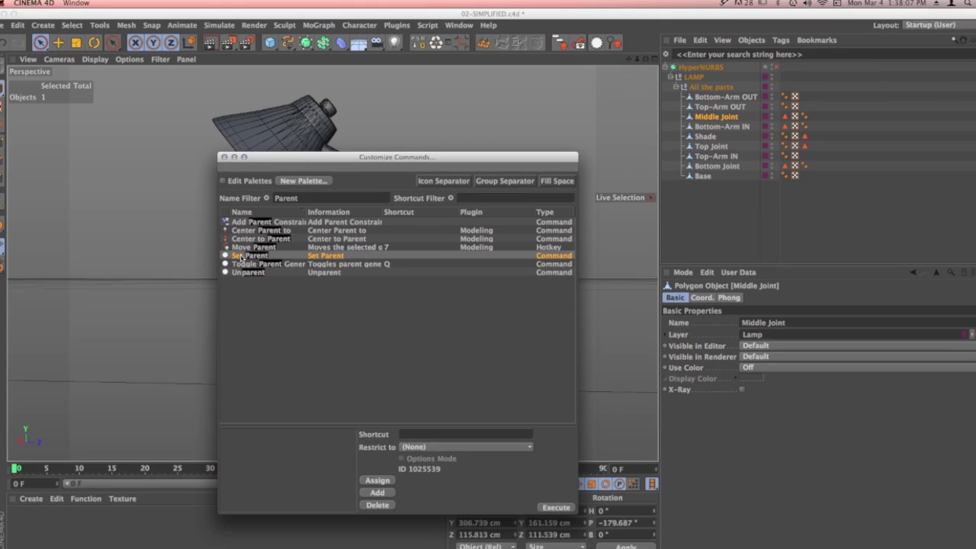
drag(147, 433, 647, 121)
mouse_move(496, 97)
mouse_down()
mouse_move(607, 46)
mouse_move(642, 44)
mouse_move(609, 43)
mouse_up()
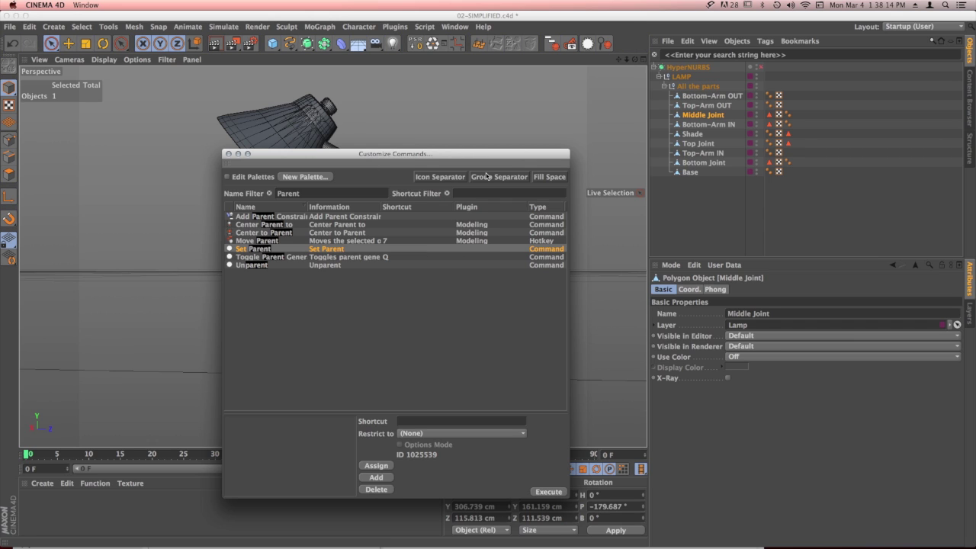
Look up the Reset PSR command by filtering the command names for PSR
double_click(311, 193)
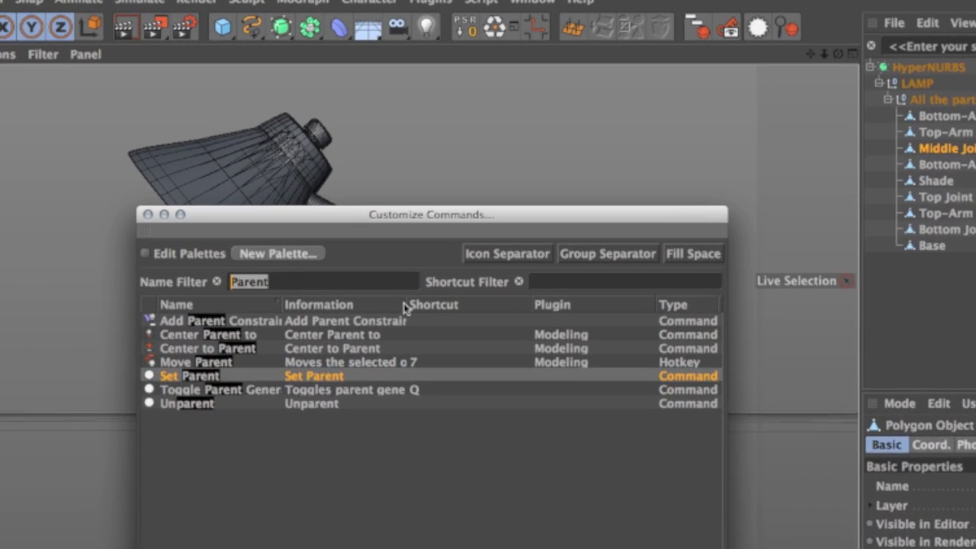
text(PSR)
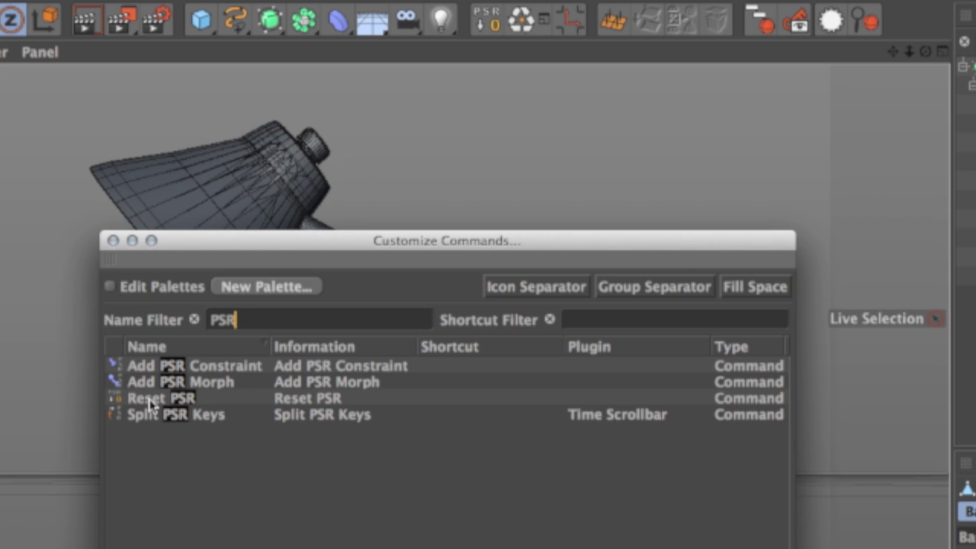
click(153, 400)
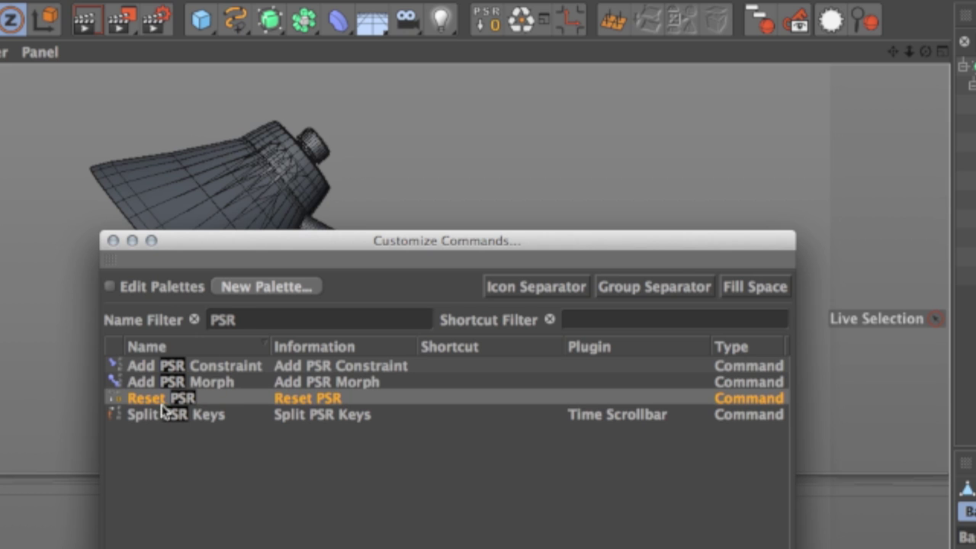
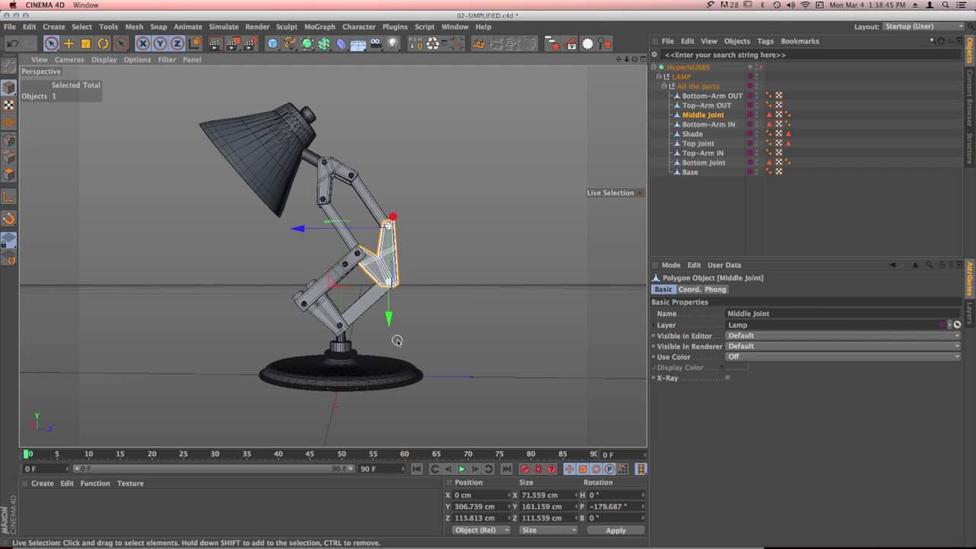
Switch to the Arm.c4d scene and view the arm mesh with its joint chain
alt+drag(398, 343, 395, 345)
click(454, 29)
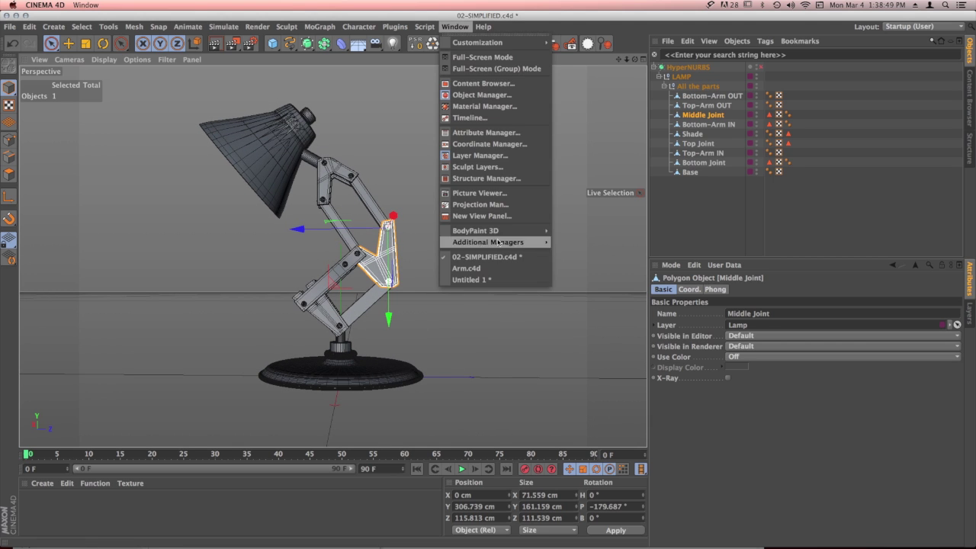
click(500, 270)
mouse_move(448, 302)
alt+mouse_down()
mouse_move(451, 285)
mouse_move(457, 394)
mouse_move(471, 278)
mouse_move(421, 287)
mouse_move(444, 306)
mouse_move(437, 294)
alt+mouse_up()
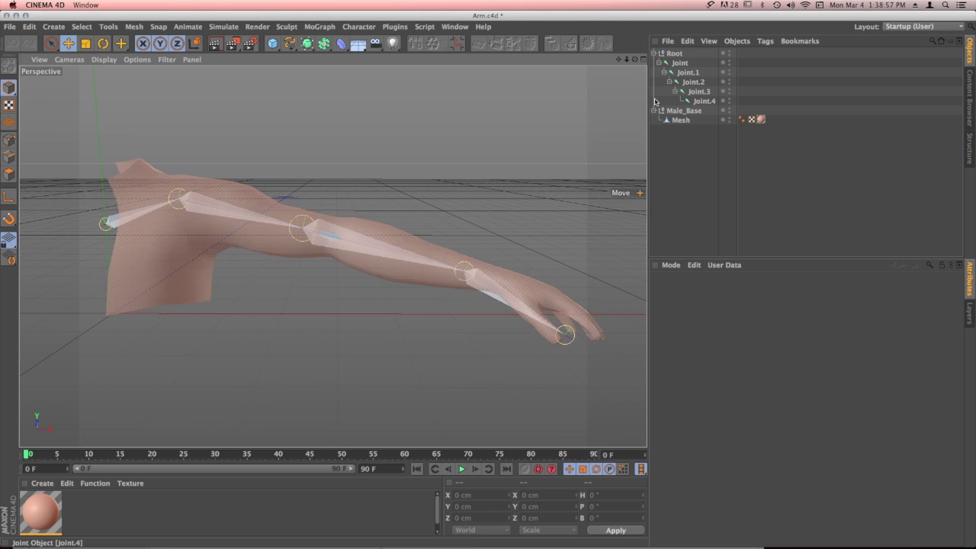
alt+drag(365, 281, 396, 265)
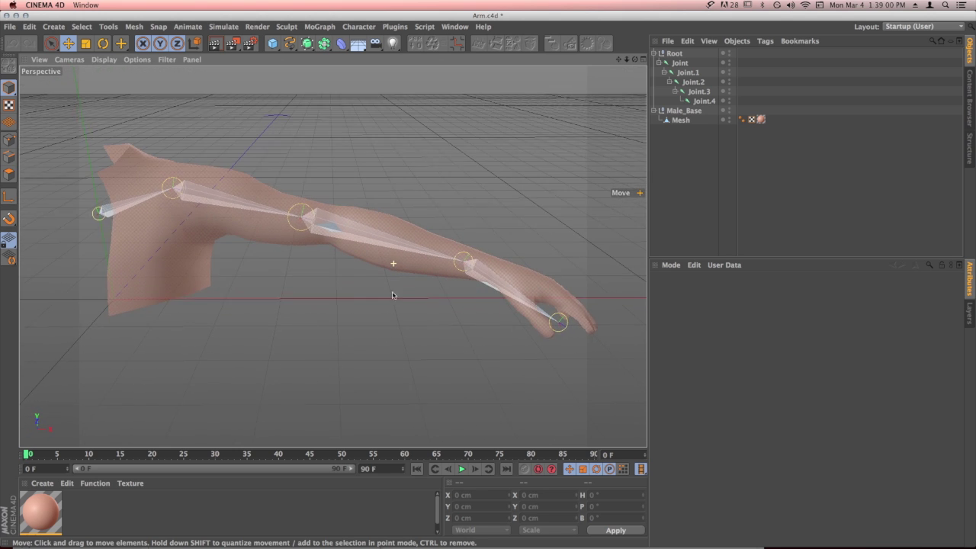
Rename the first joint directly under Root to Clavicle
click(677, 55)
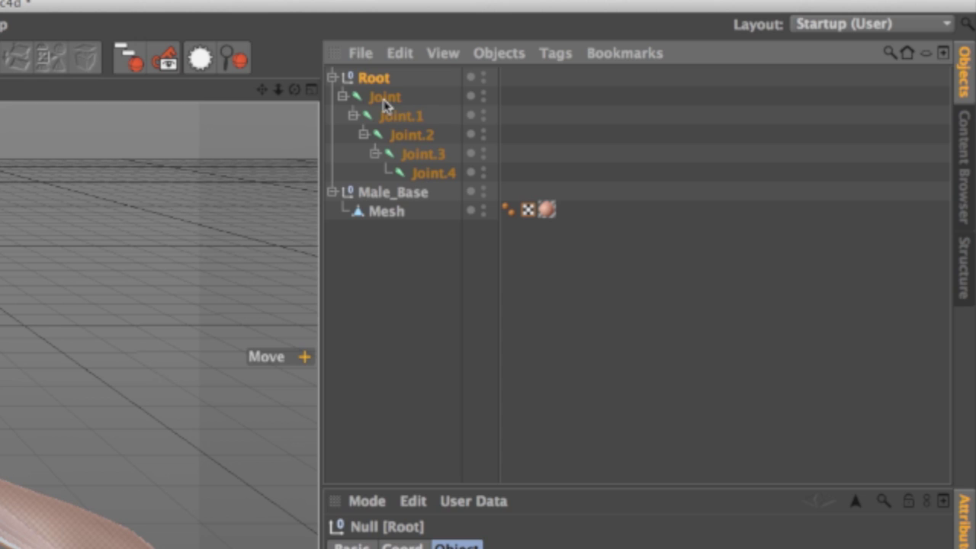
click(387, 100)
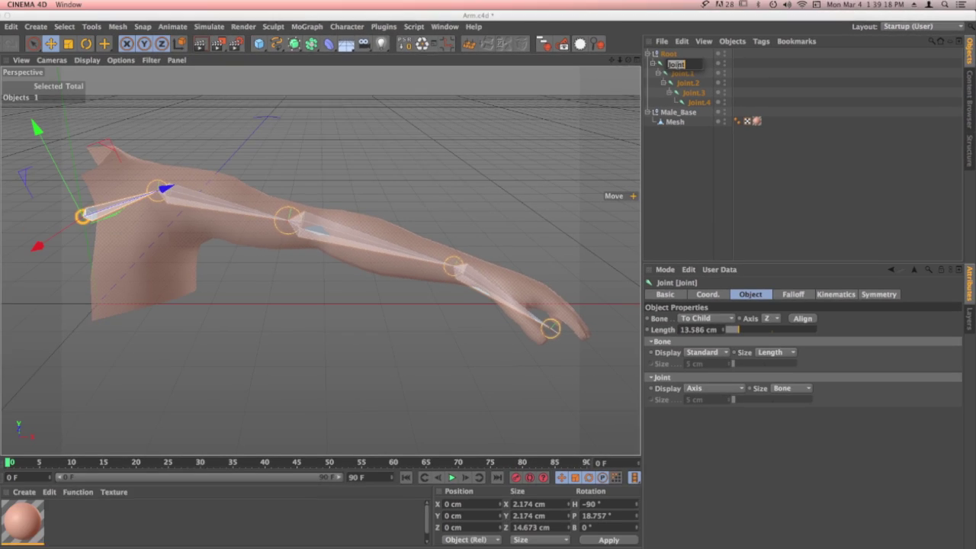
double_click(388, 99)
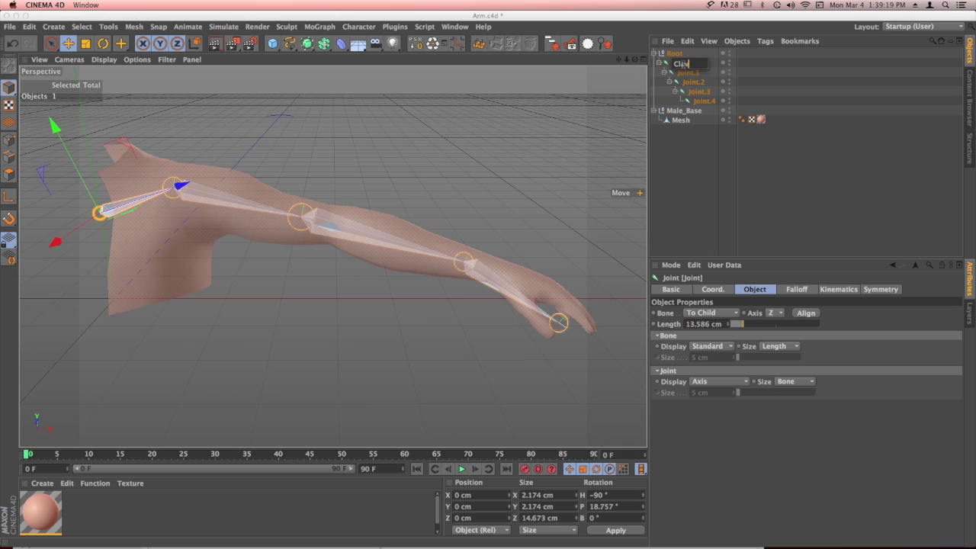
text(Clavicle)
key(Return)
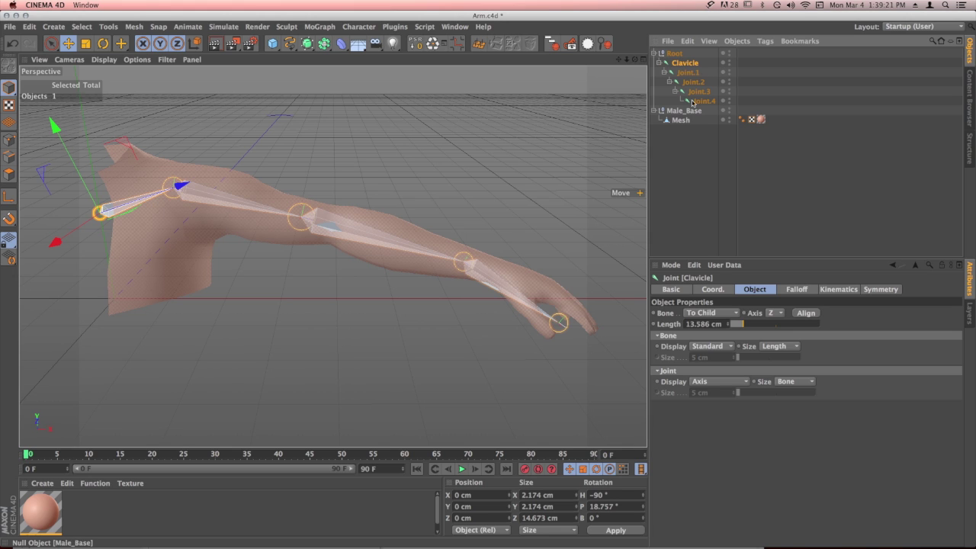
Rename Joint.1, the upper-arm joint below Clavicle, to Shoulder
click(687, 73)
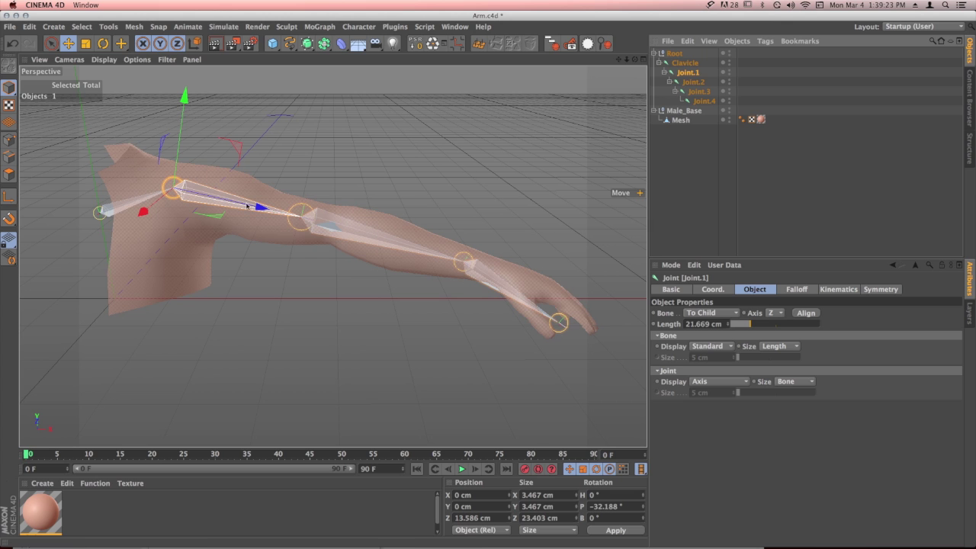
alt+drag(257, 200, 261, 191)
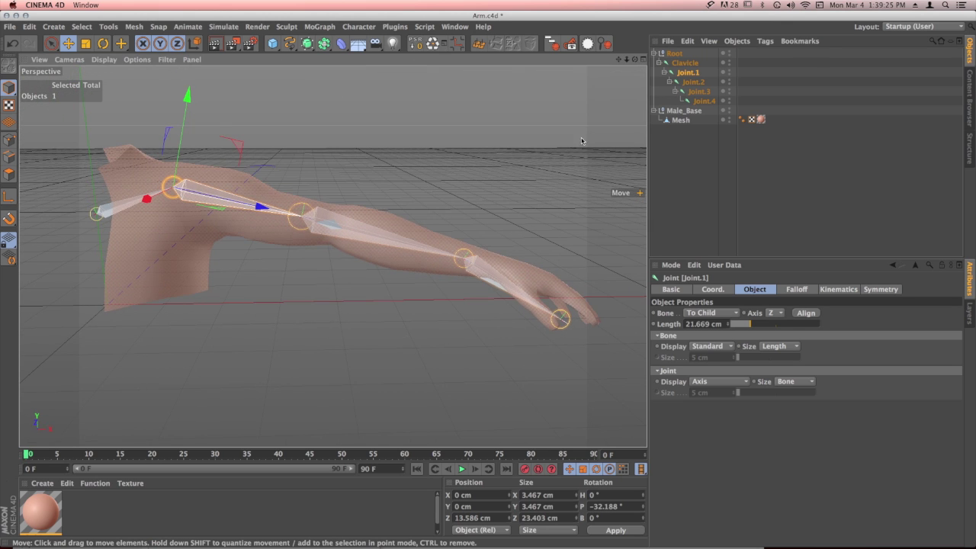
double_click(690, 73)
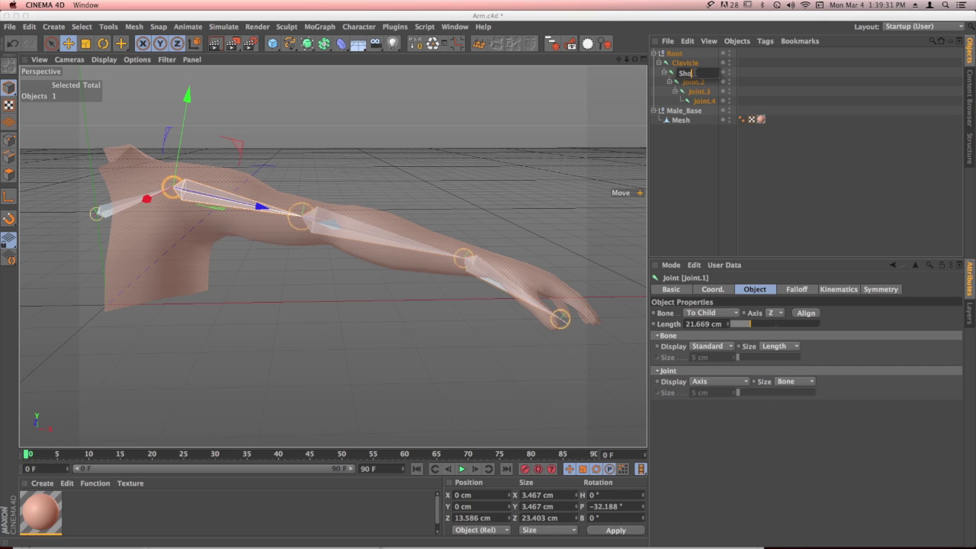
key(Return)
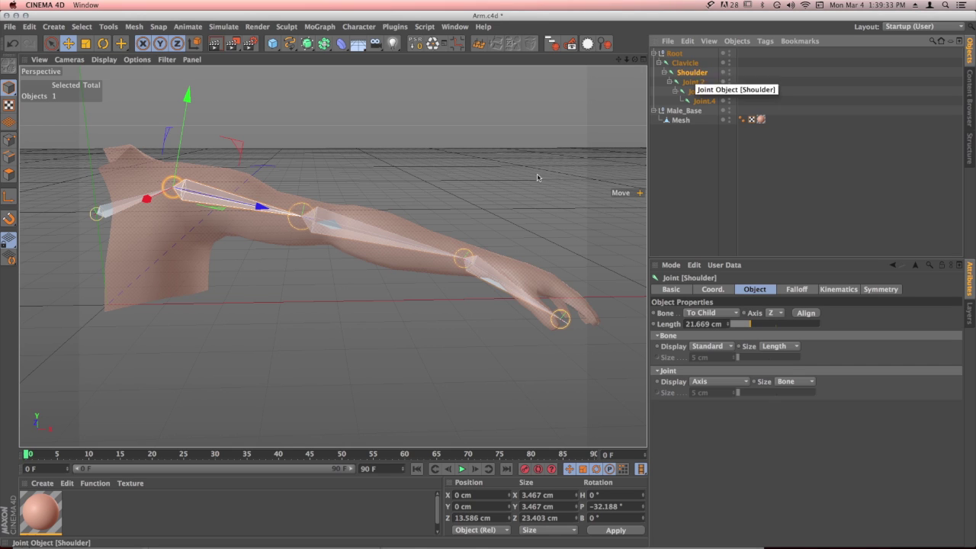
Rename Joint.2, the forearm joint below Shoulder, to Elbow
click(694, 83)
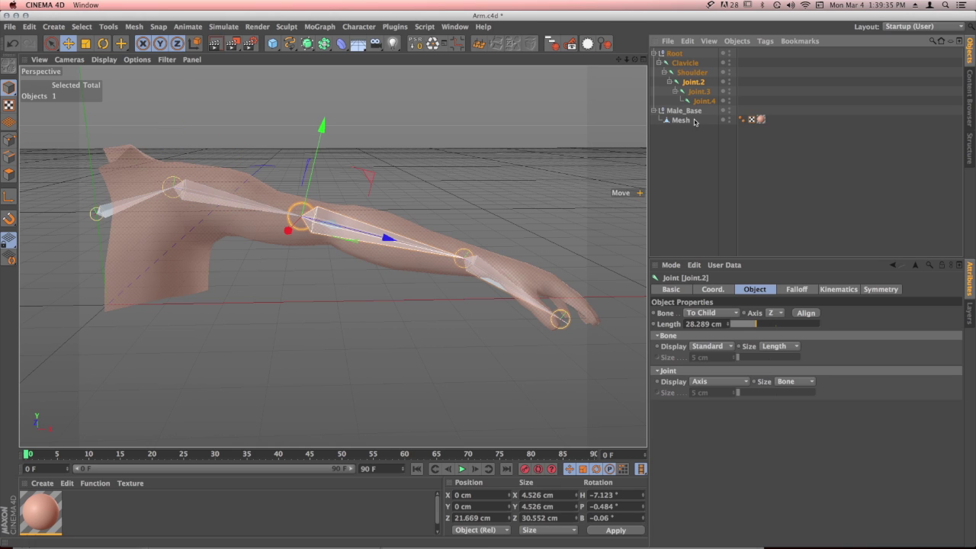
double_click(694, 83)
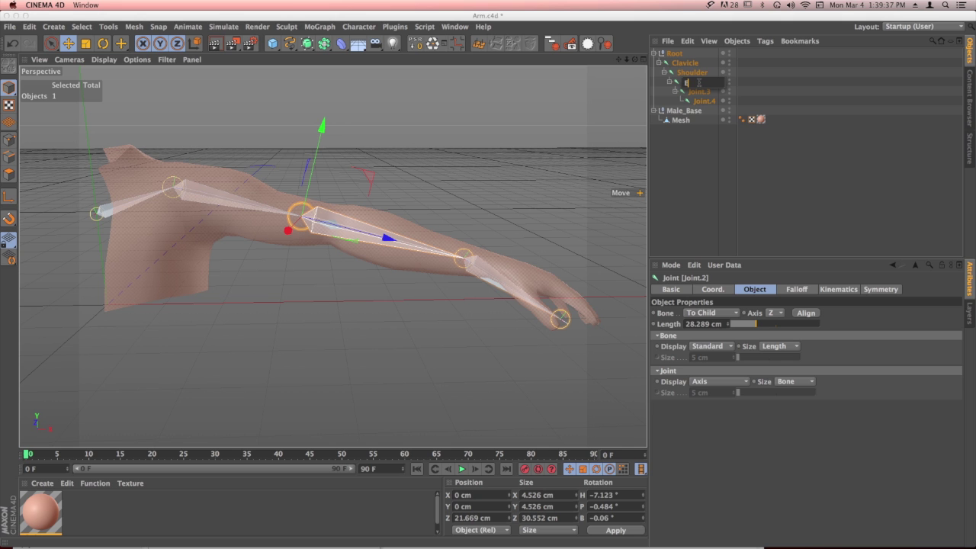
text(Elbow)
key(Return)
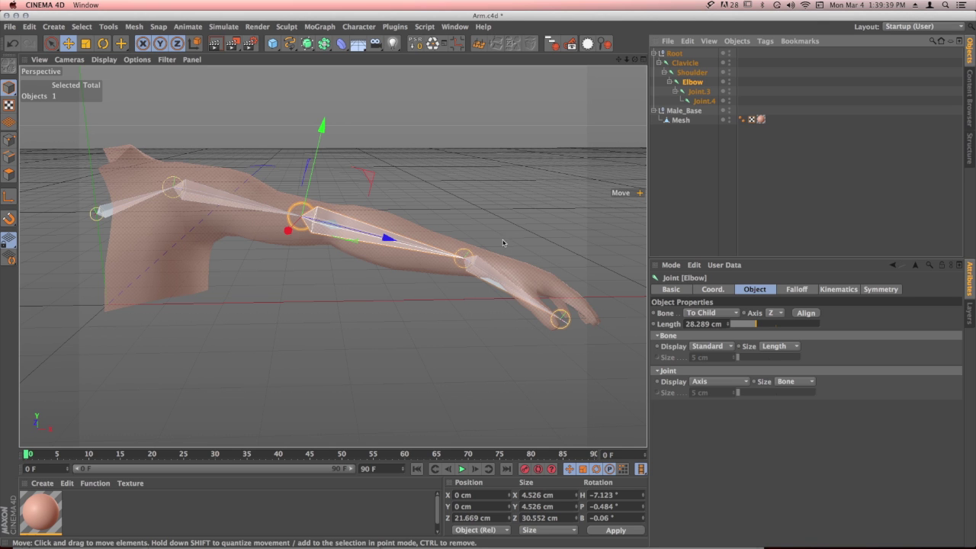
Rename Joint.3, the hand joint below Elbow, to Wrist
alt+middle_drag(499, 239, 460, 270)
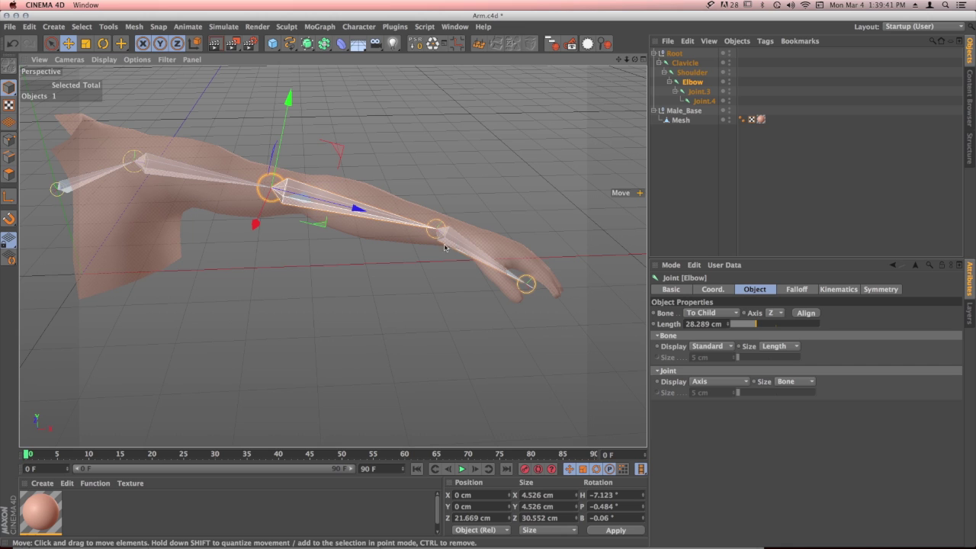
click(700, 93)
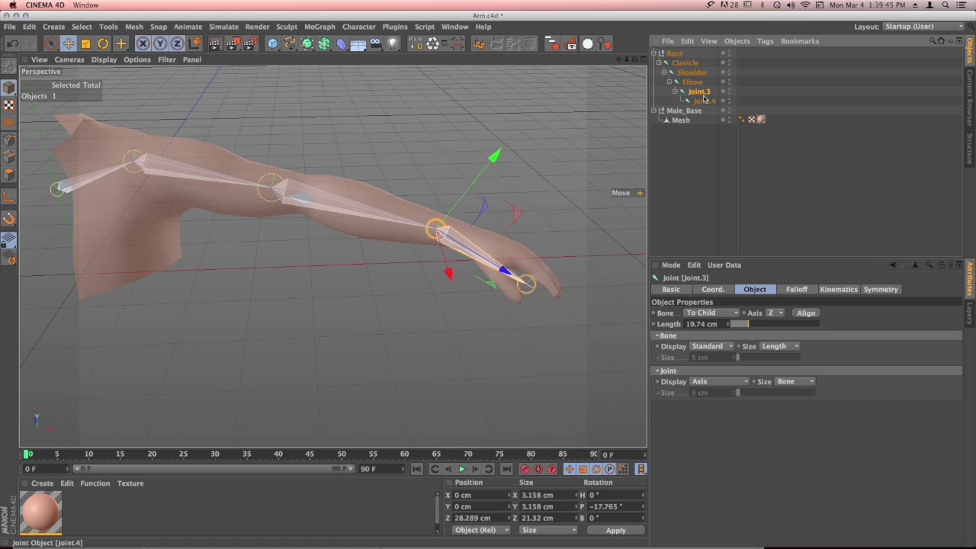
double_click(700, 92)
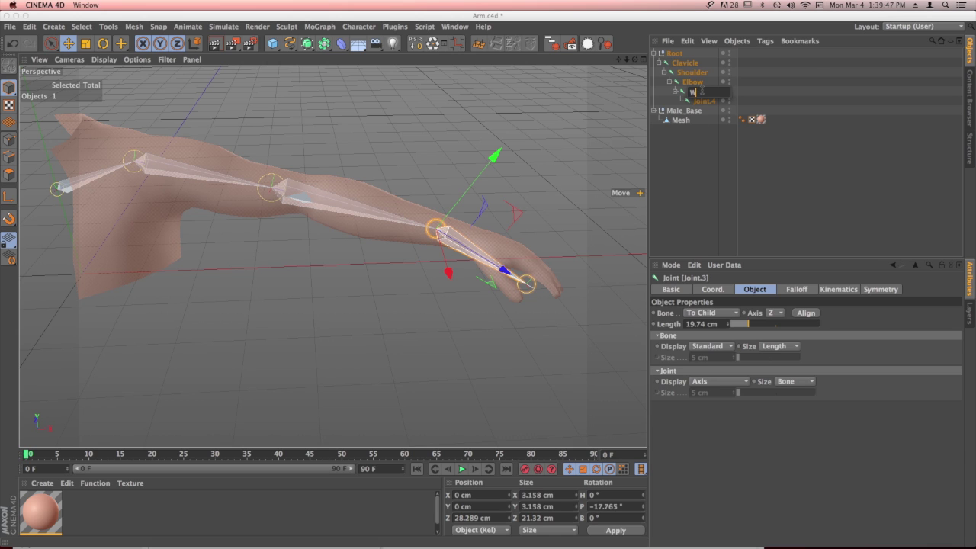
text(Wrist)
key(Return)
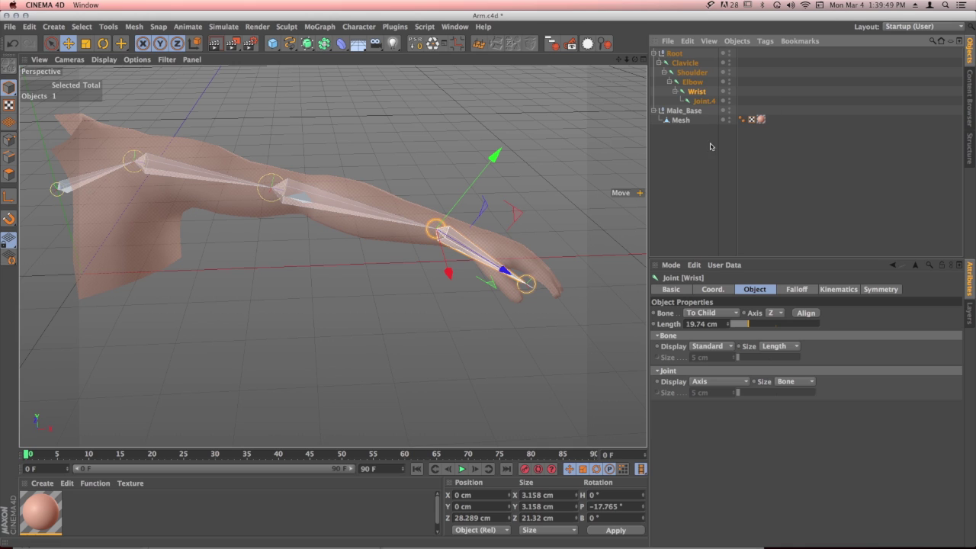
Rename Joint.4, the last joint at the fingers, to end
click(703, 102)
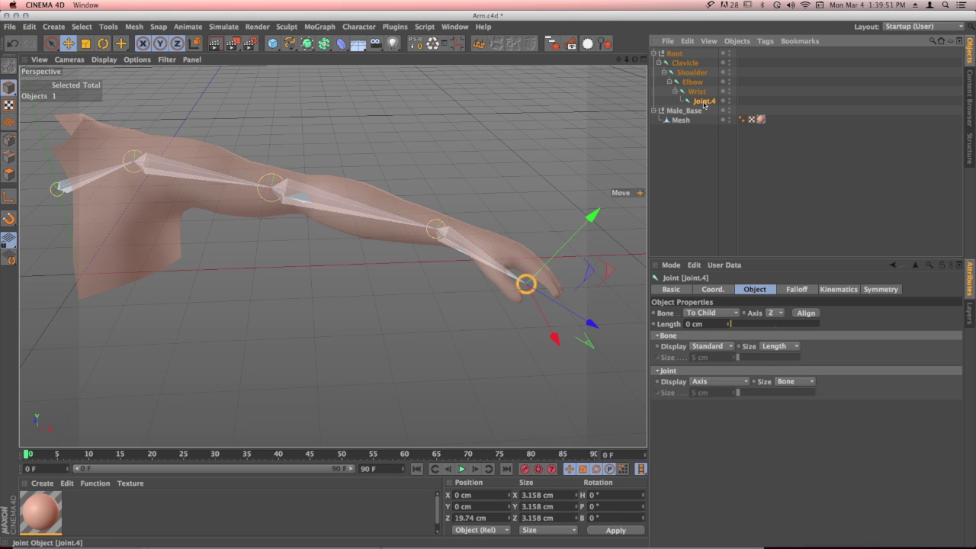
double_click(703, 102)
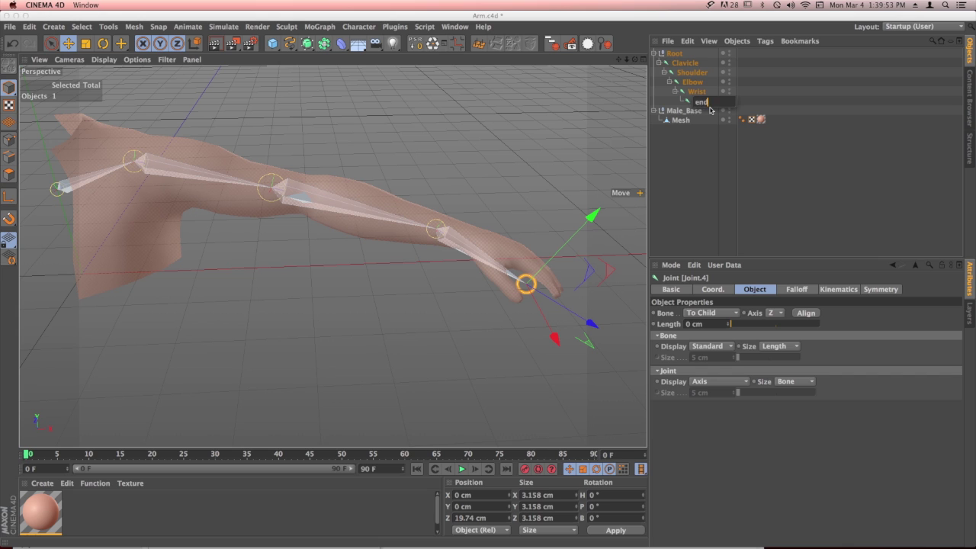
text(end)
key(Return)
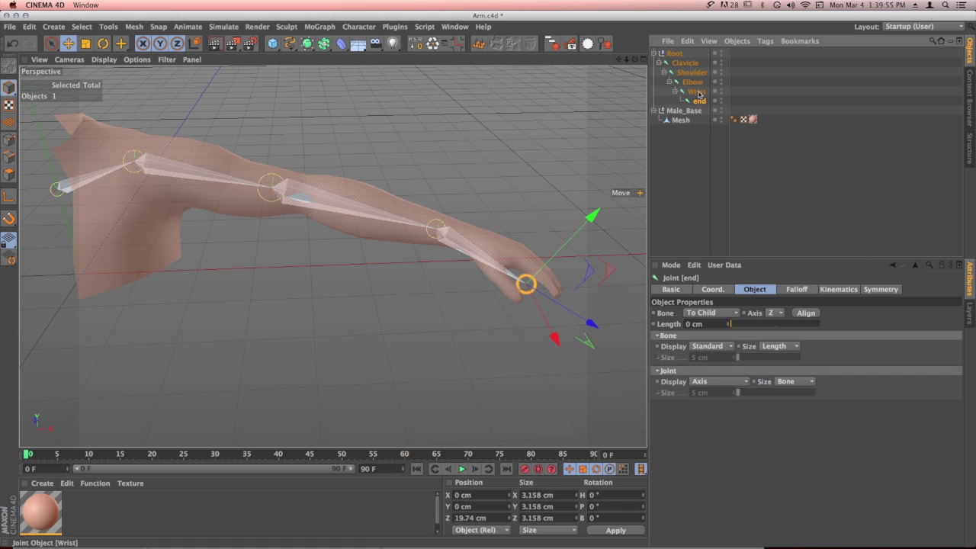
Examine the Wrist, end and Shoulder joints of the arm chain by selecting them one after another
click(698, 93)
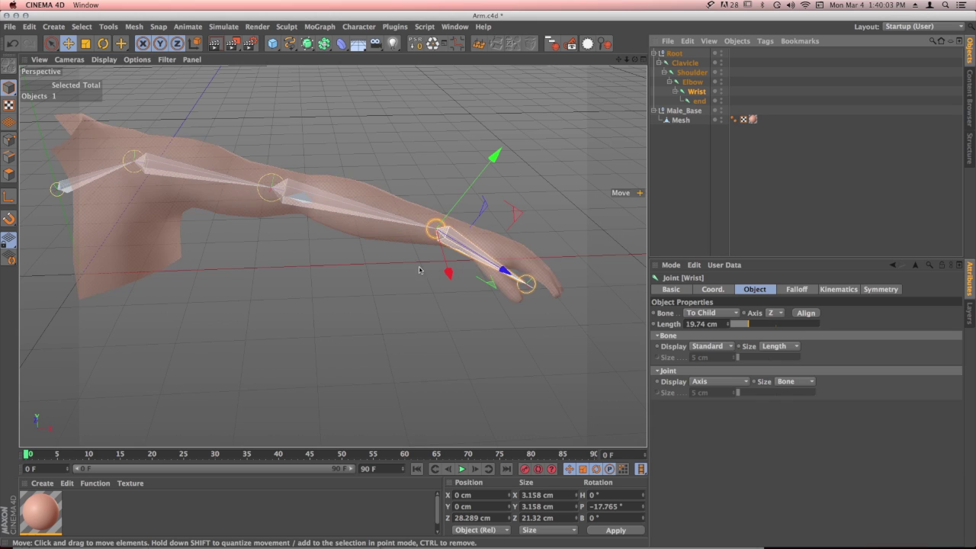
click(699, 102)
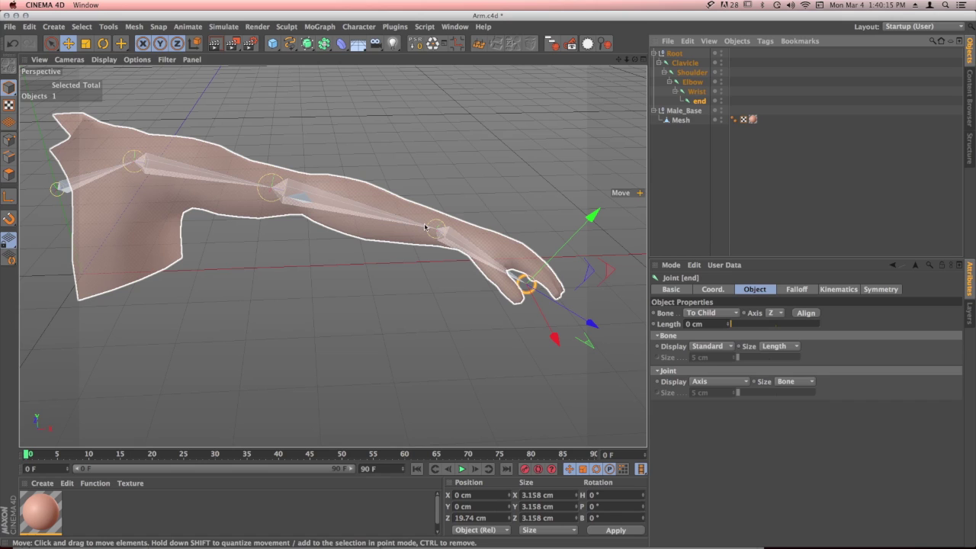
click(689, 73)
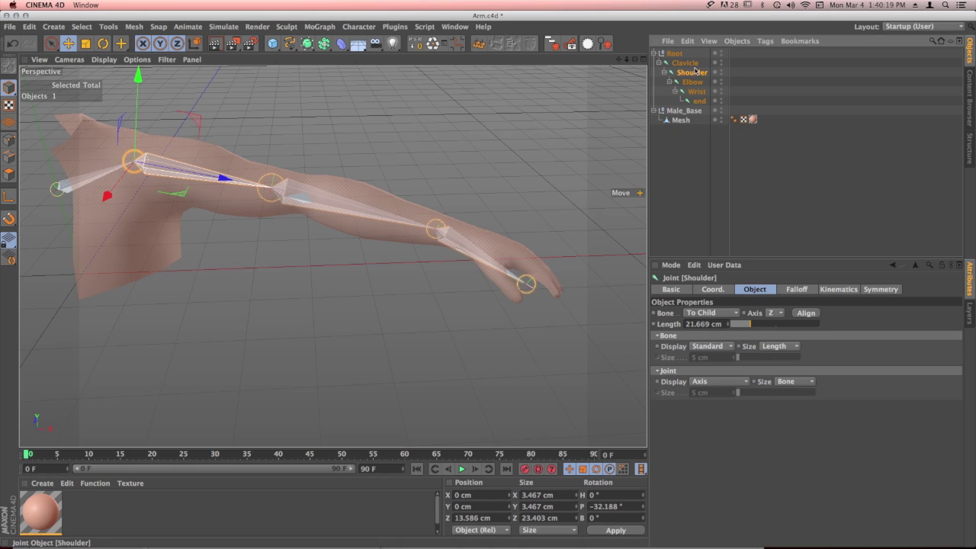
Add an IK character tag to the Shoulder joint of the arm chain
click(685, 63)
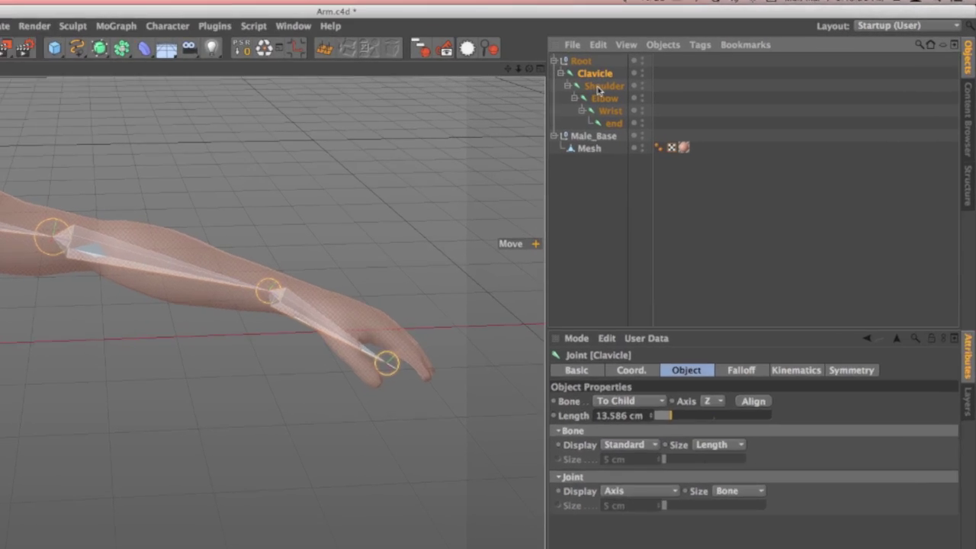
click(685, 75)
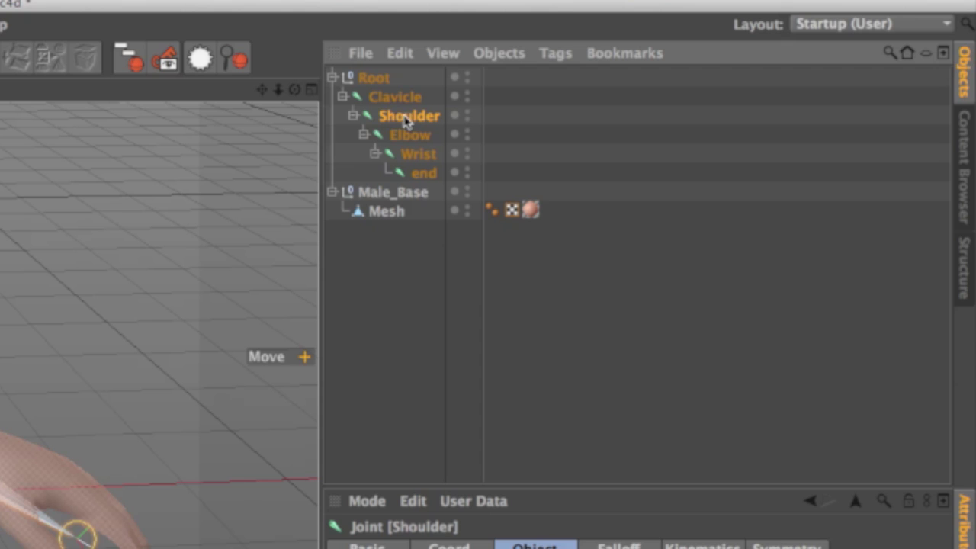
right_click(408, 122)
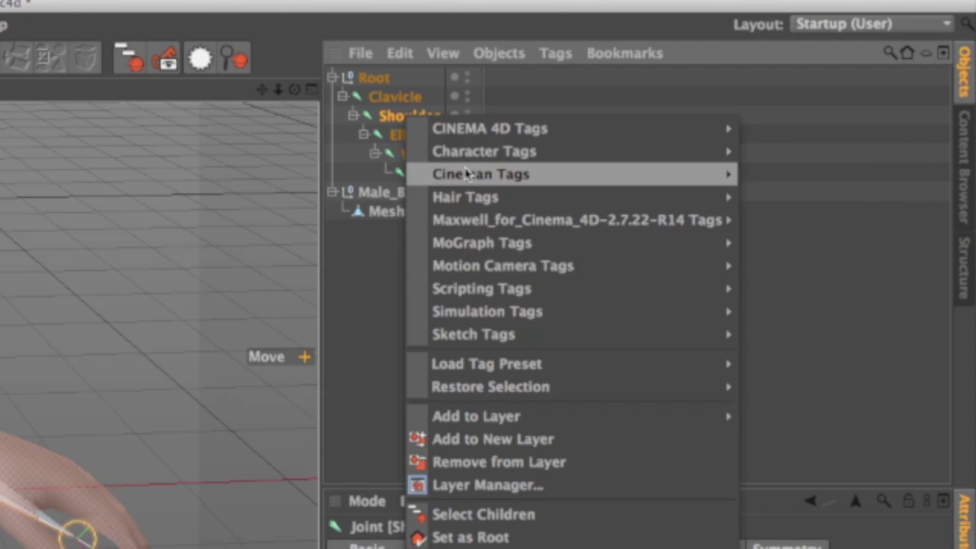
mouse_move(468, 158)
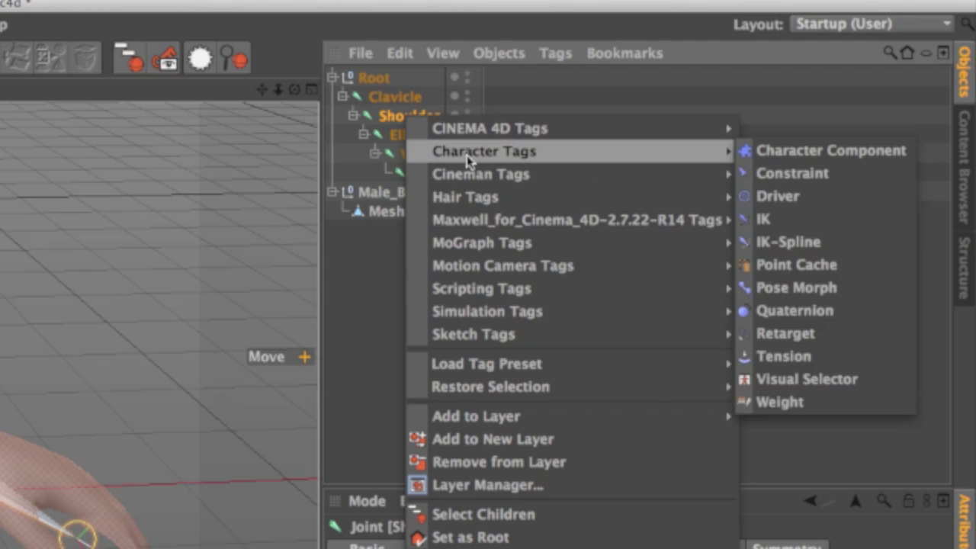
click(764, 218)
Assign the Wrist joint as the End of the Shoulder's IK tag
click(421, 154)
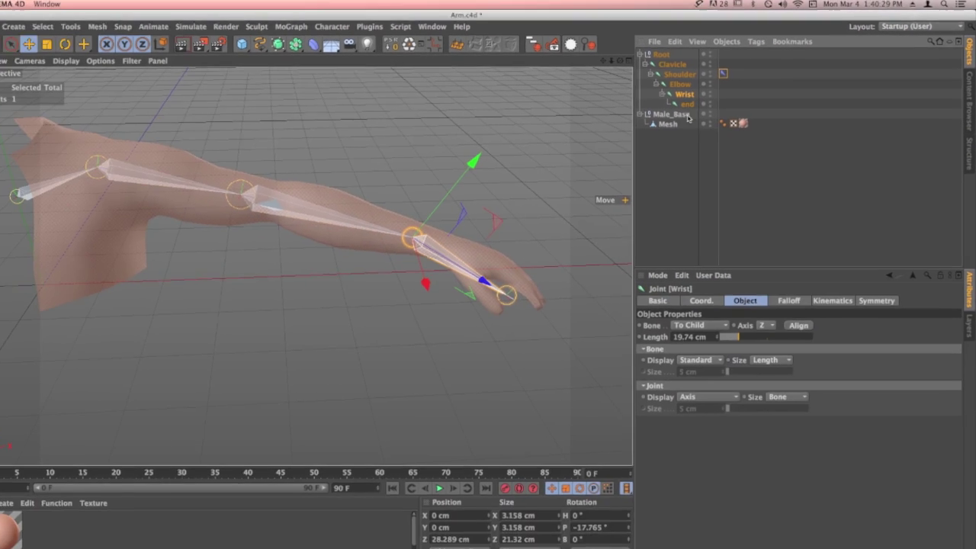
click(733, 71)
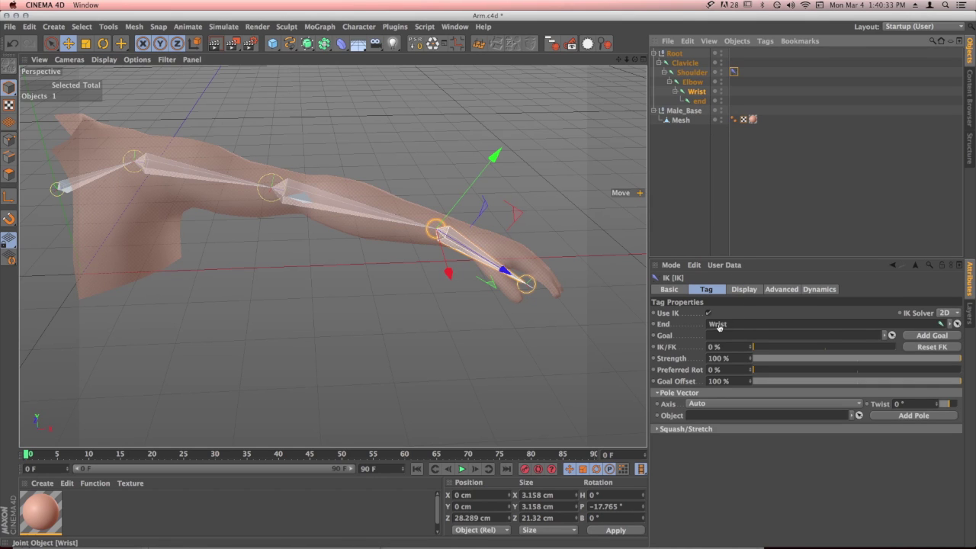
drag(718, 326, 718, 326)
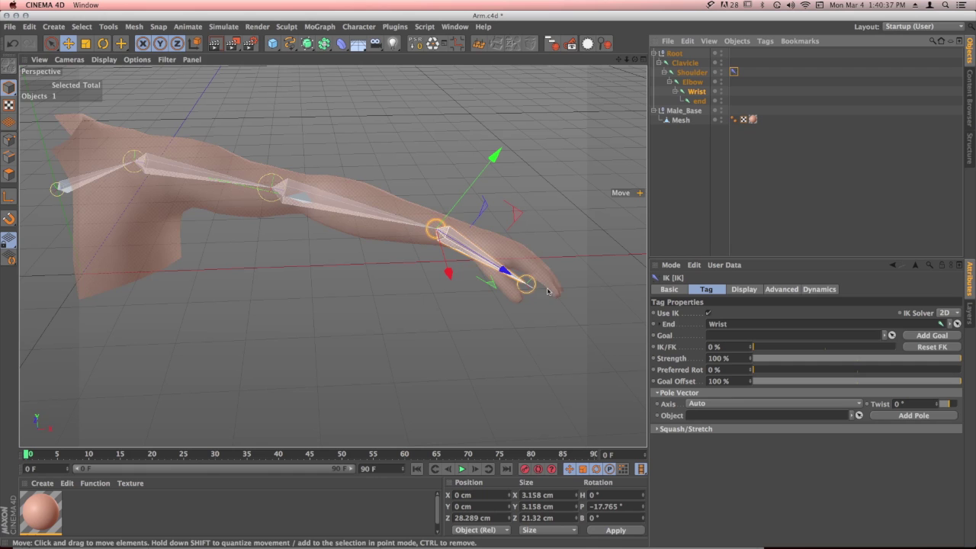
Examine the slight elbow bend and the joint chain inside the arm from above and up close
alt+drag(346, 265, 318, 342)
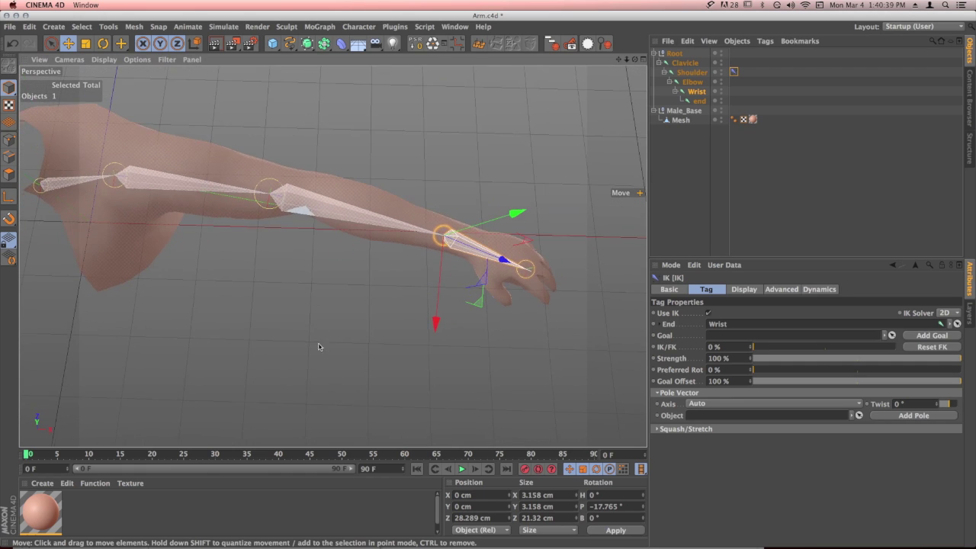
scroll(272, 244, up, 5)
alt+drag(329, 256, 342, 353)
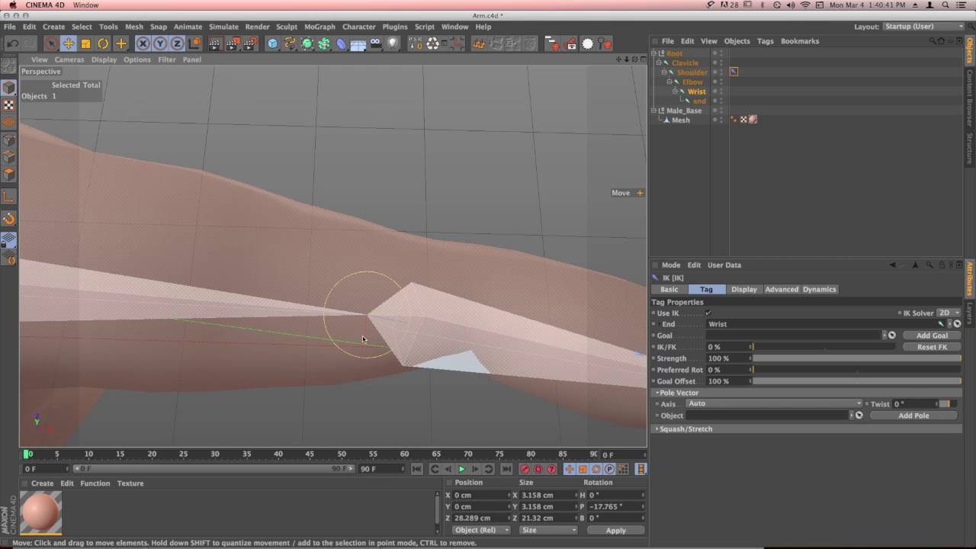
scroll(432, 381, down, 5)
alt+drag(432, 381, 296, 336)
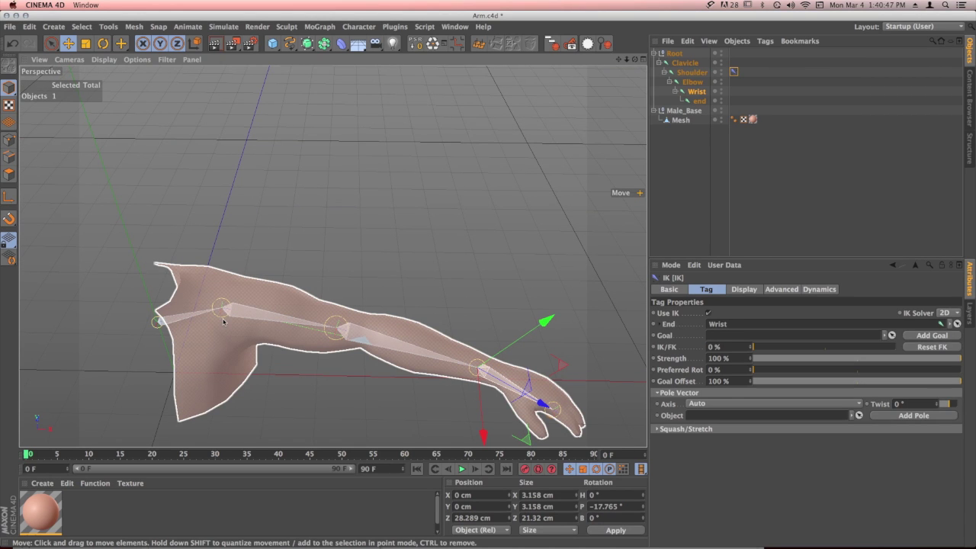
alt+middle_drag(225, 322, 202, 283)
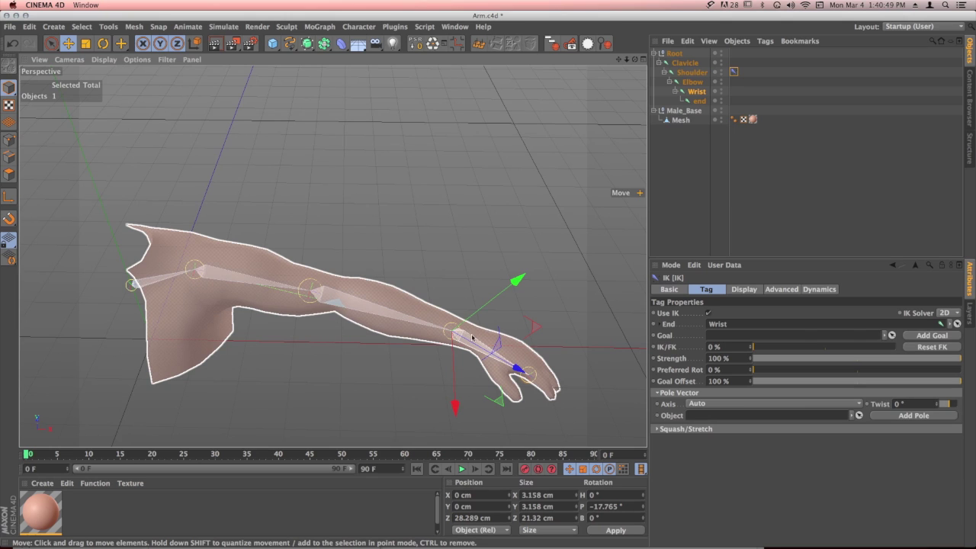
alt+drag(359, 384, 356, 328)
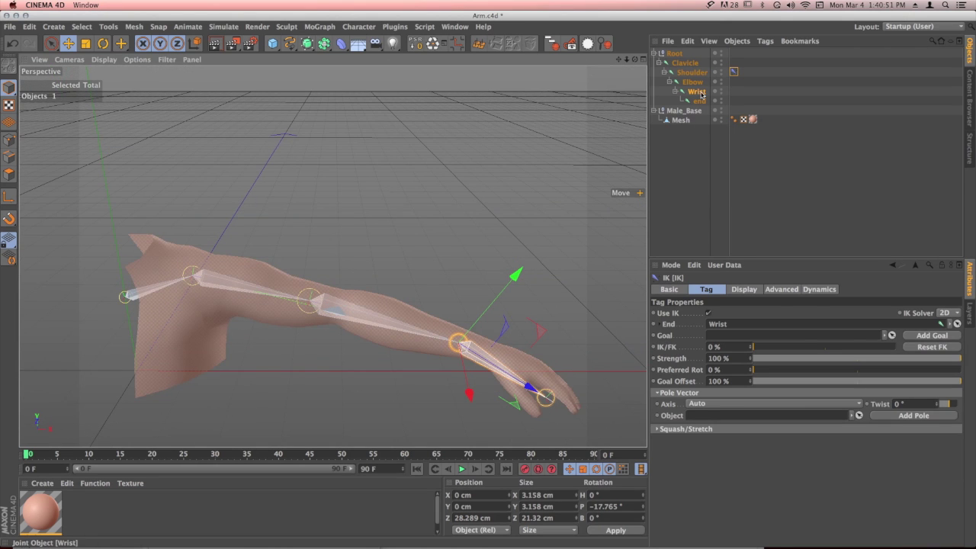
Add a goal for the Wrist end joint in the Shoulder's IK tag
click(696, 91)
click(734, 71)
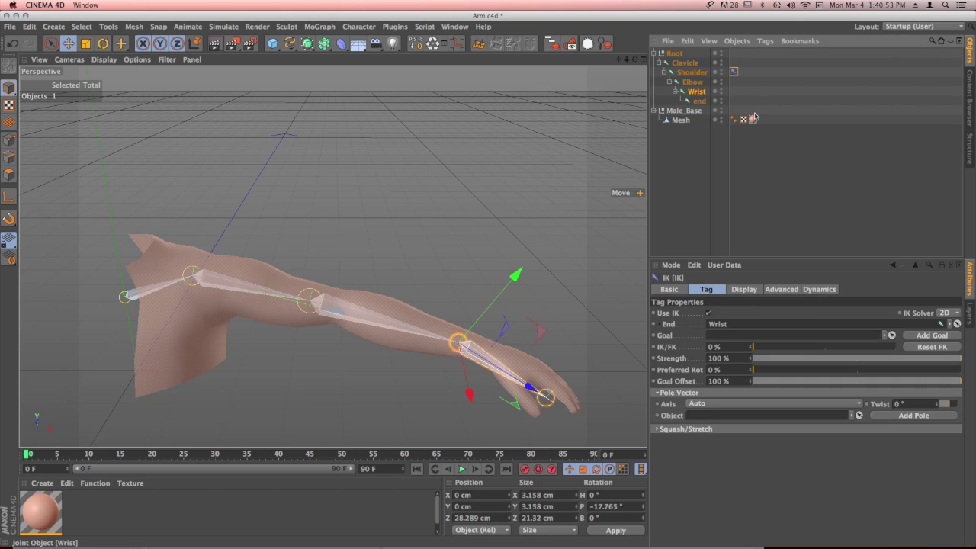
click(934, 335)
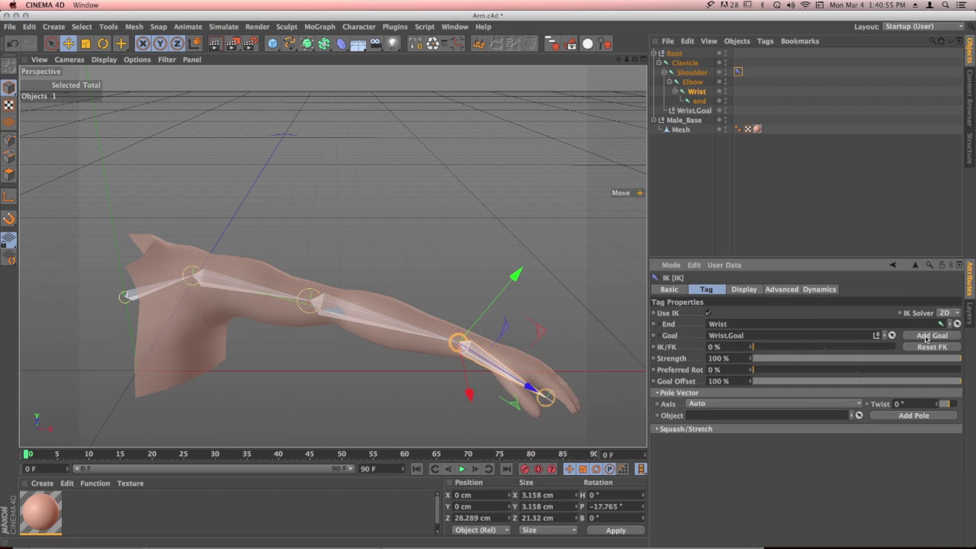
Try moving the Wrist.Goal null in the viewport to test the IK chain, and undo the move
click(692, 112)
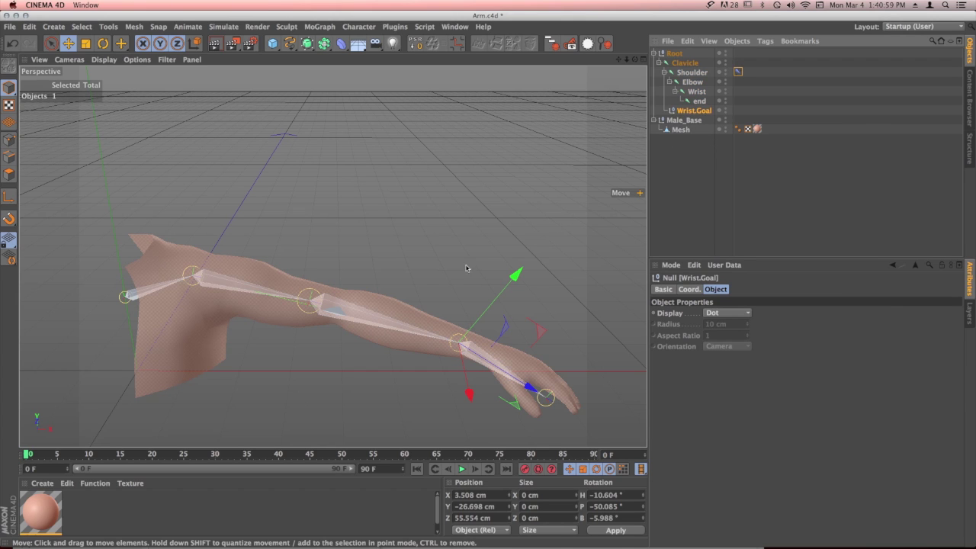
alt+drag(420, 391, 376, 281)
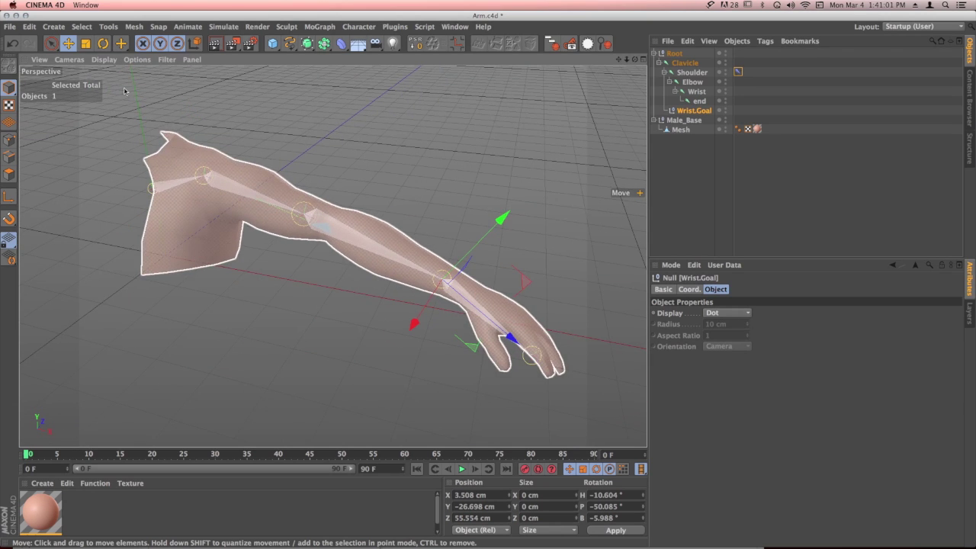
click(68, 44)
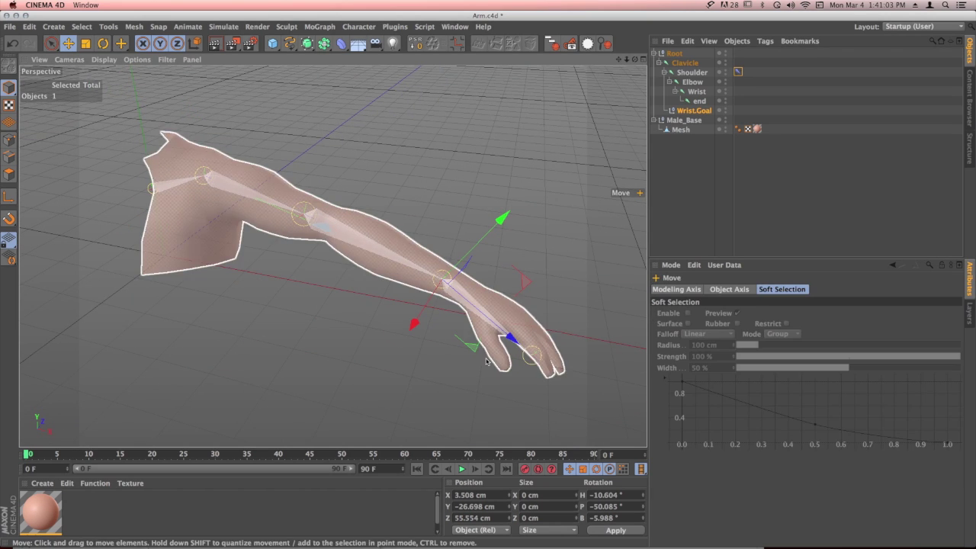
alt+drag(488, 362, 435, 303)
key(super+z)
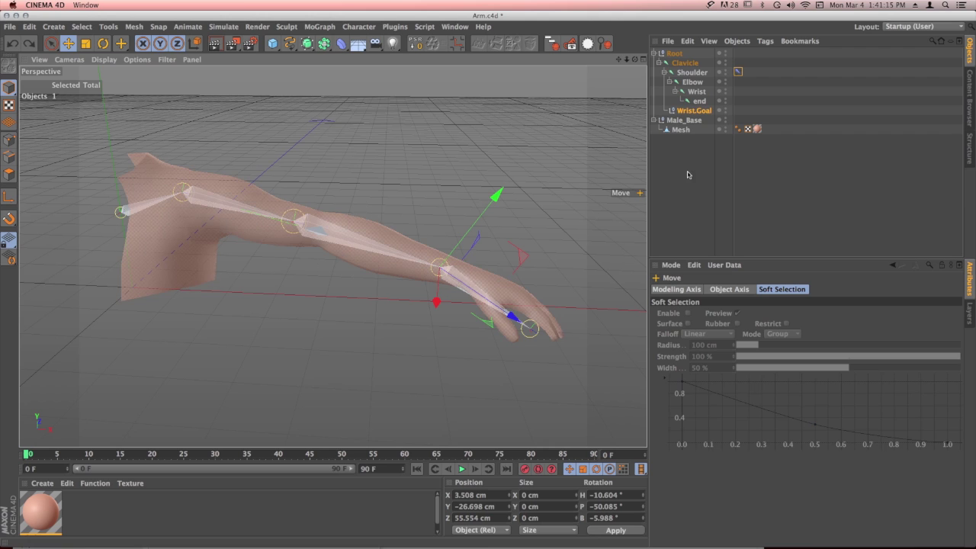
Bind the arm Mesh to the Clavicle, Shoulder, Elbow and Wrist joints, leaving out the end joint
click(679, 130)
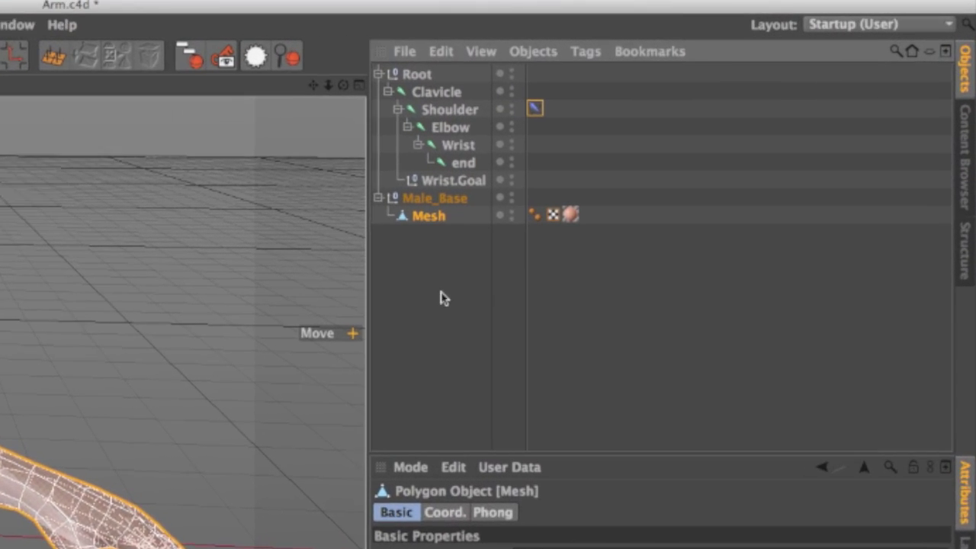
ctrl+click(400, 120)
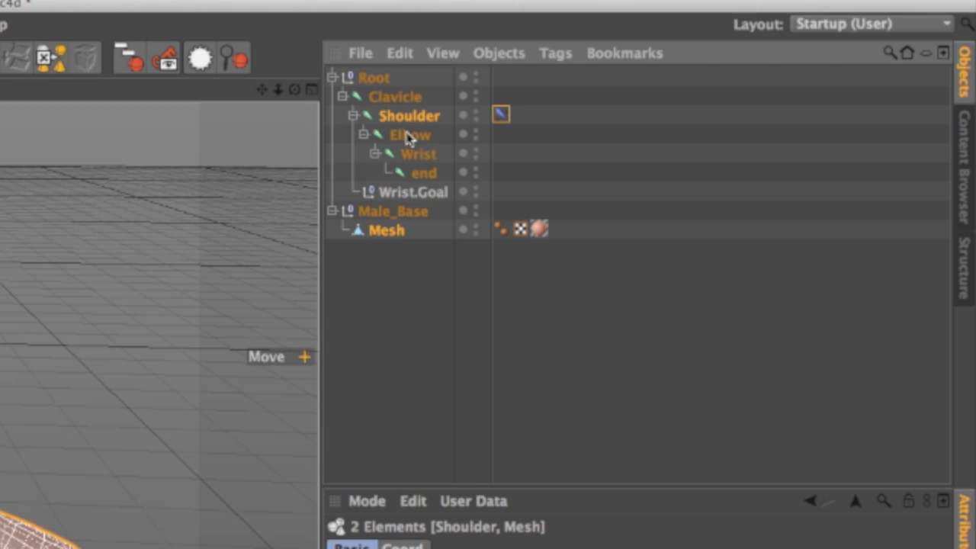
ctrl+click(397, 100)
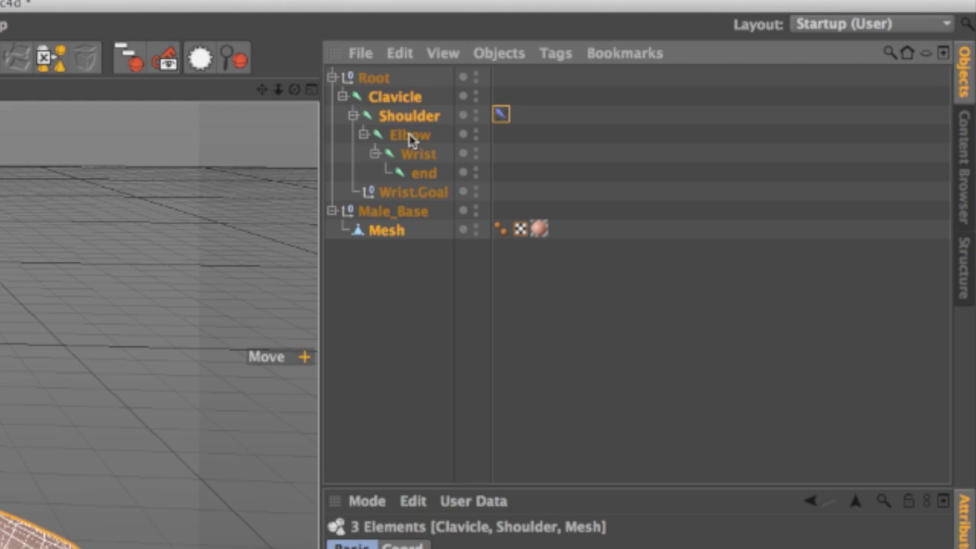
ctrl+click(404, 138)
ctrl+click(418, 156)
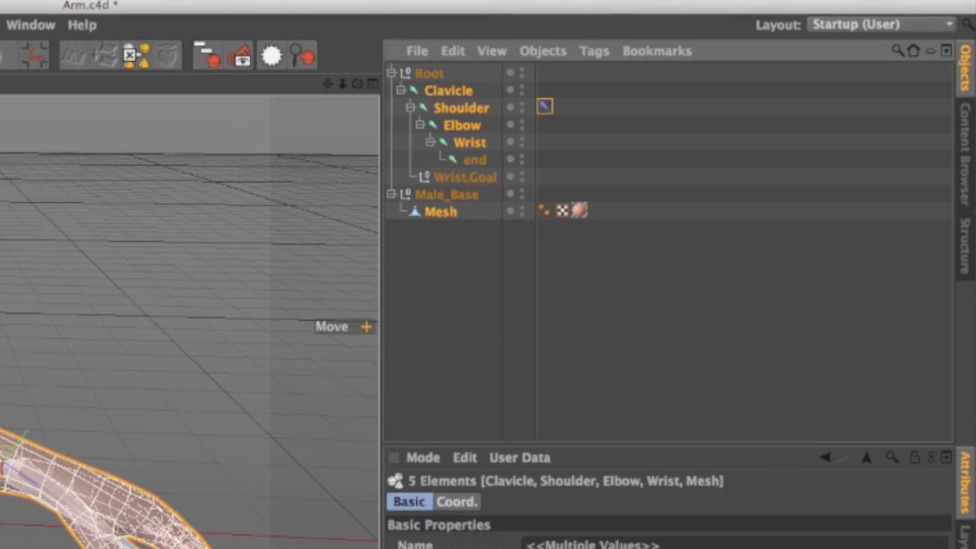
click(80, 26)
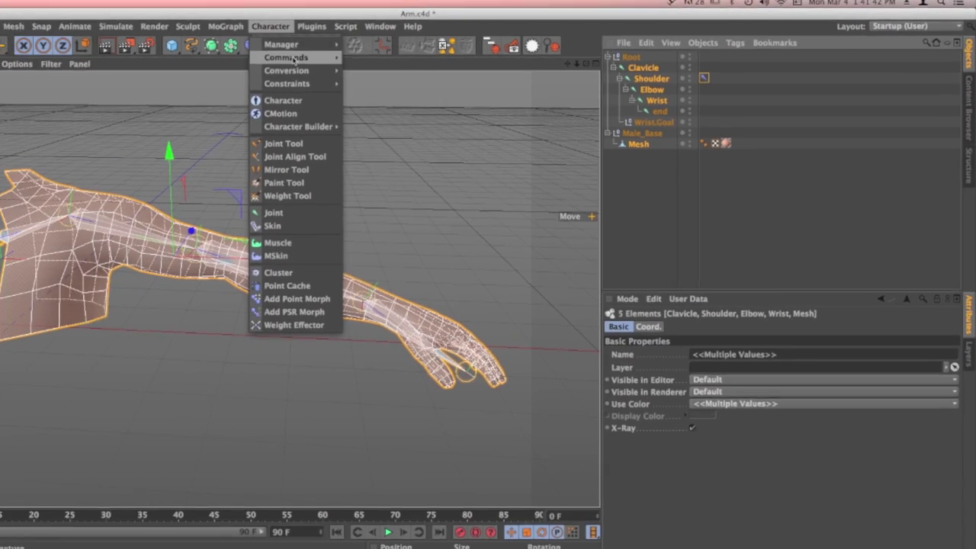
mouse_move(286, 57)
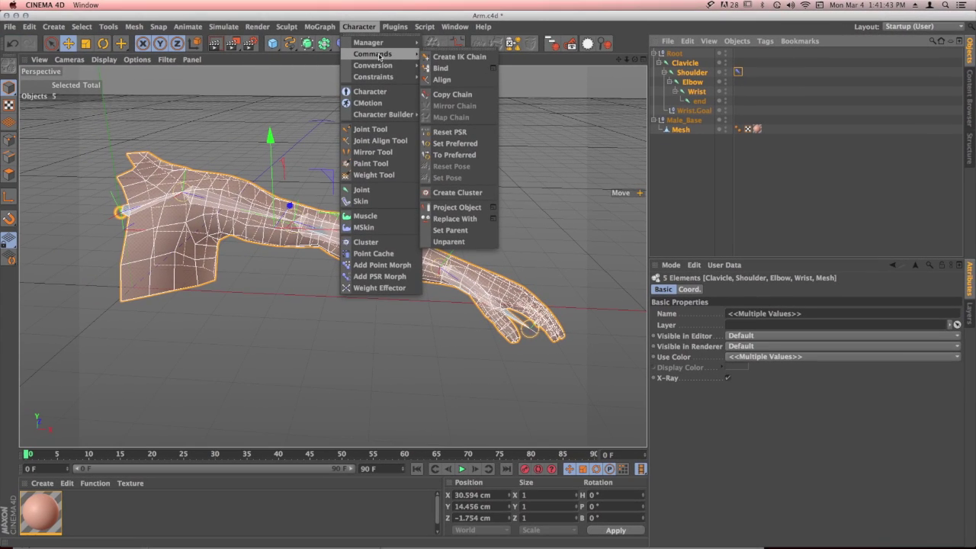
click(368, 77)
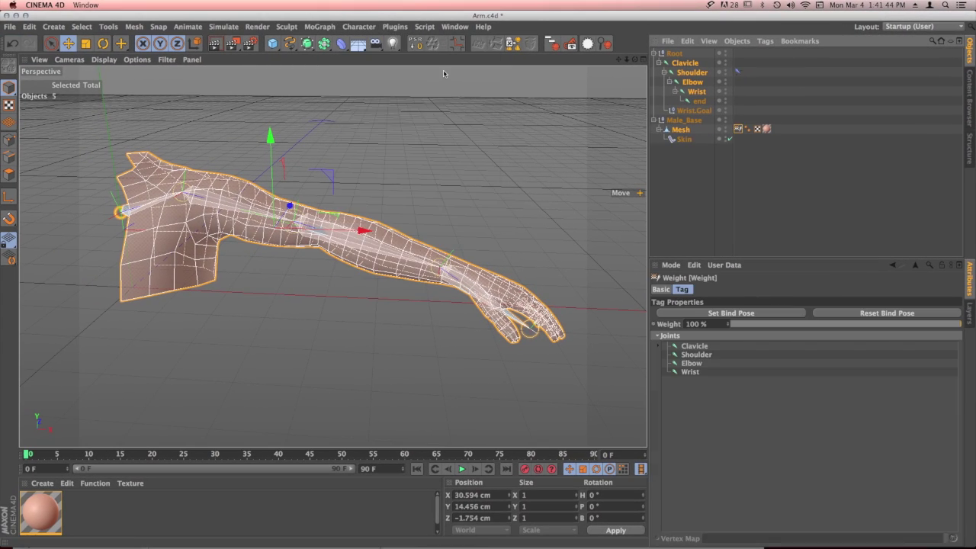
Move the Wrist.Goal null toward the shoulder to about X 22.4, Y -11, Z 41.6 cm to bend the skinned arm
click(693, 160)
click(694, 110)
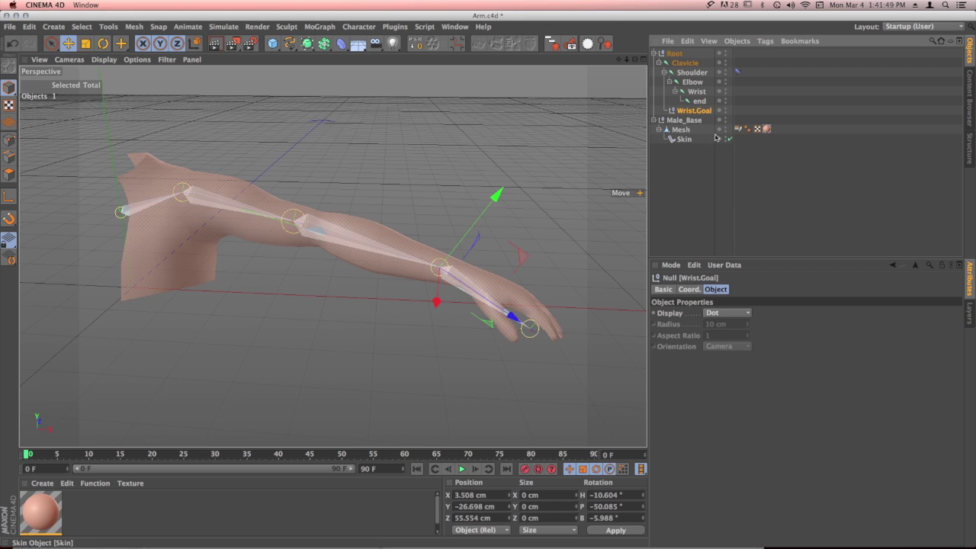
alt+drag(495, 363, 479, 361)
drag(483, 326, 339, 232)
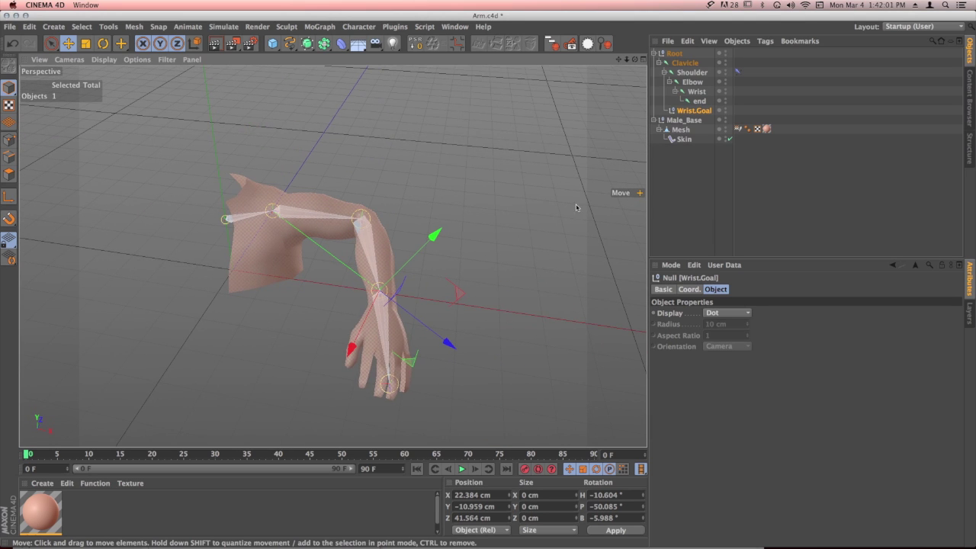
Examine the joint list in the Mesh's Weight tag and the deformation of the bent arm from several angles
click(738, 130)
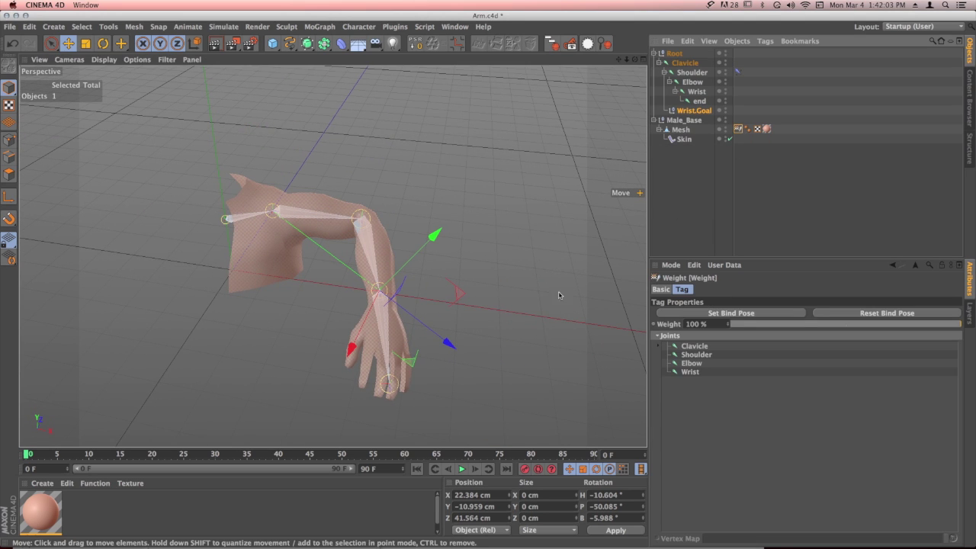
alt+drag(562, 294, 385, 287)
alt+drag(403, 287, 449, 273)
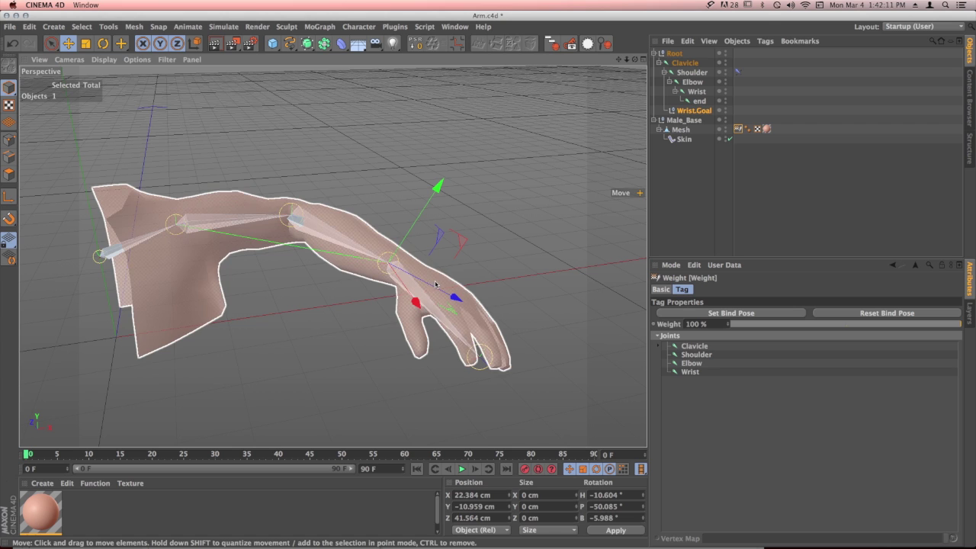
alt+drag(441, 281, 473, 276)
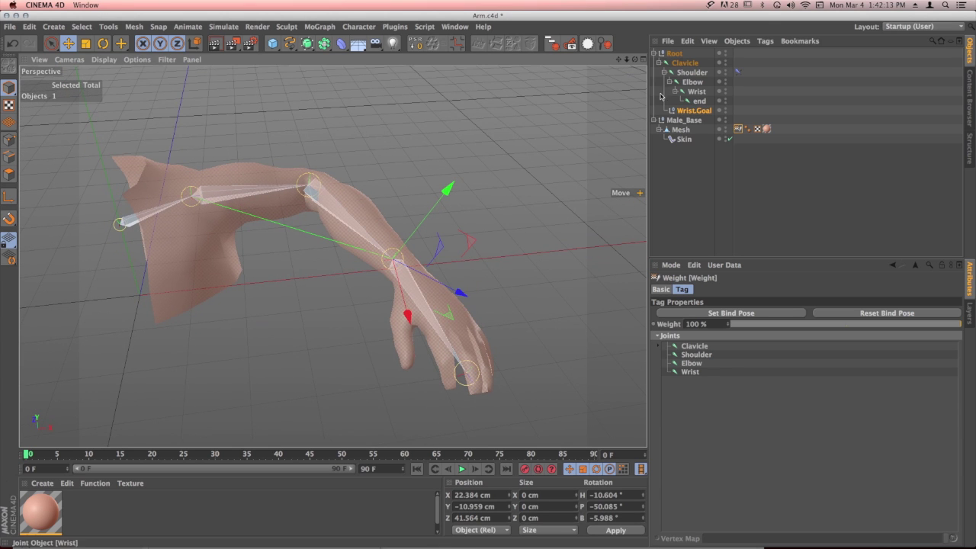
Review the Wrist.Goal null and the Clavicle and Shoulder joints on the bent arm by selecting them in turn
click(692, 111)
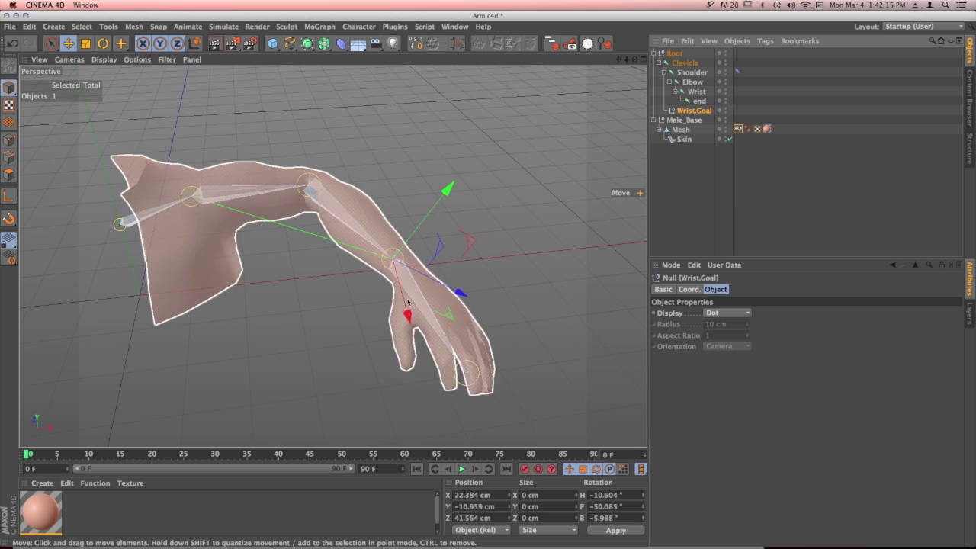
mouse_move(429, 328)
alt+mouse_down()
mouse_move(458, 343)
mouse_move(423, 337)
alt+mouse_up()
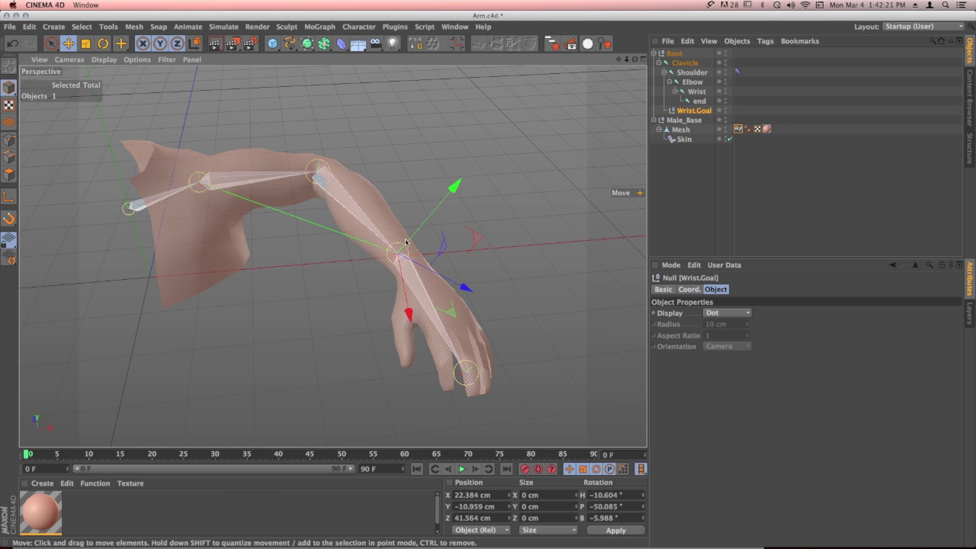
alt+drag(407, 243, 410, 279)
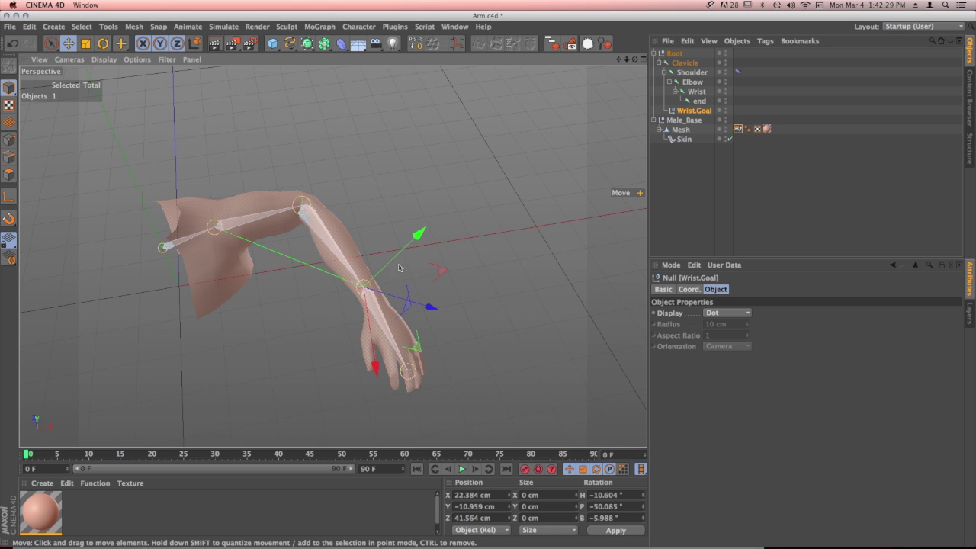
click(684, 63)
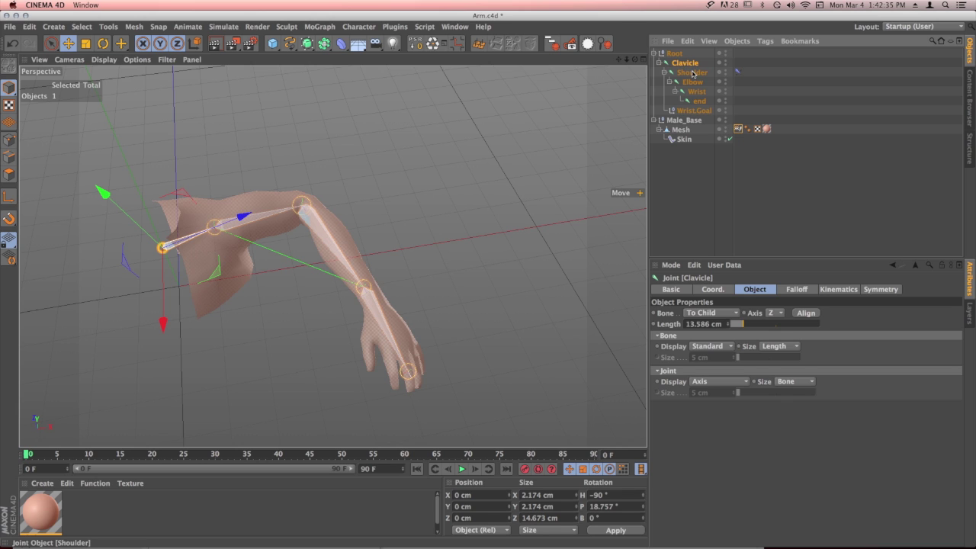
click(692, 73)
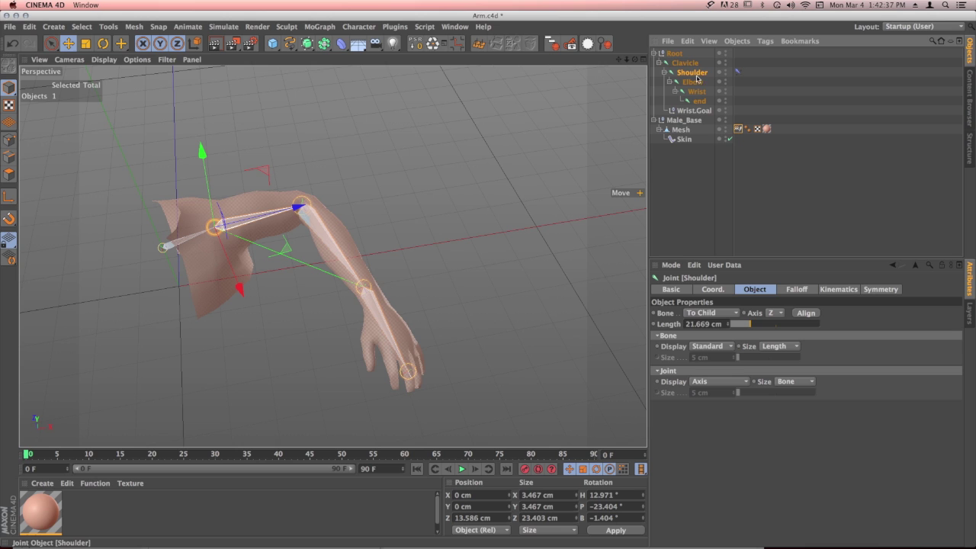
Review the Elbow, Wrist and end joints of the arm's chain by selecting them in turn
click(693, 83)
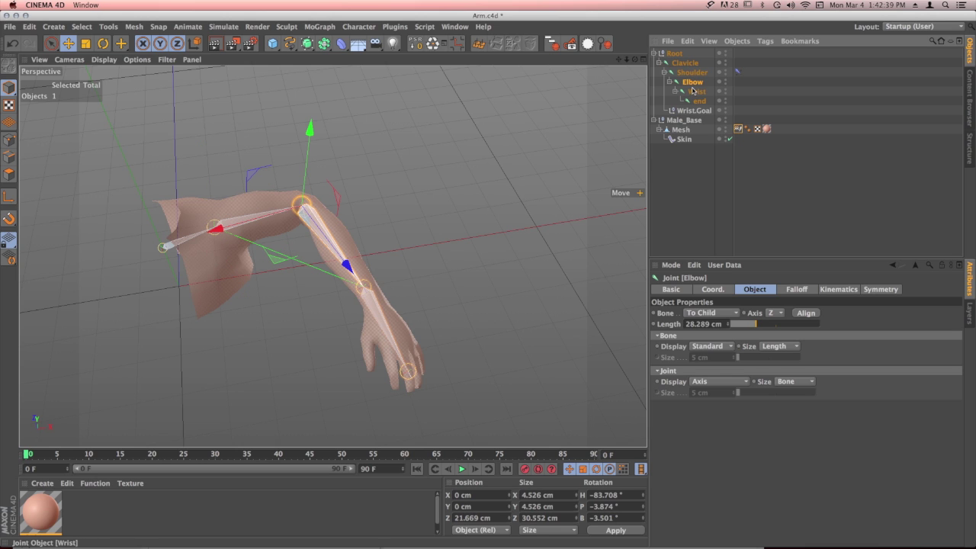
click(698, 92)
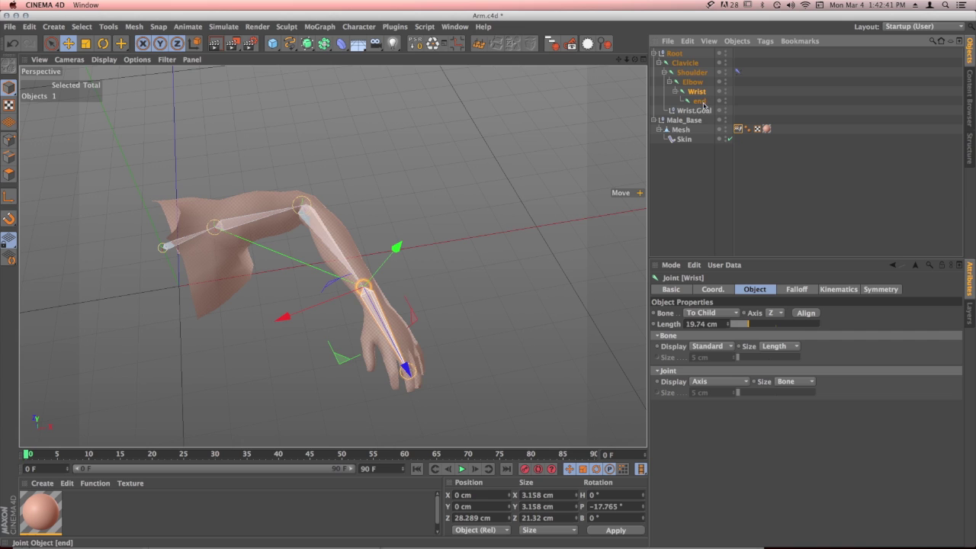
click(700, 101)
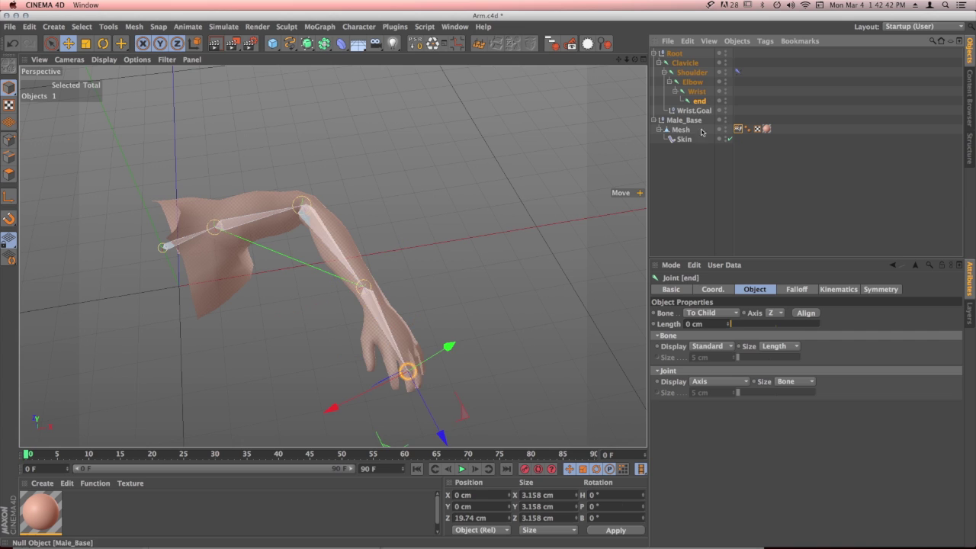
Switch to the 02-SIMPLIFIED.c4d document and examine the lamp's Top, Middle and Bottom Joints and Base by selecting them
click(455, 26)
click(486, 257)
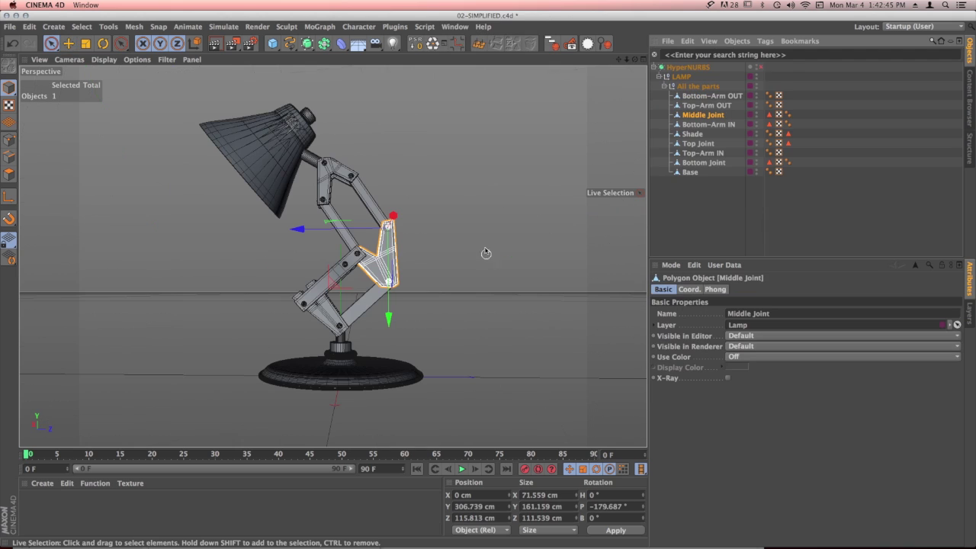
alt+drag(540, 267, 456, 284)
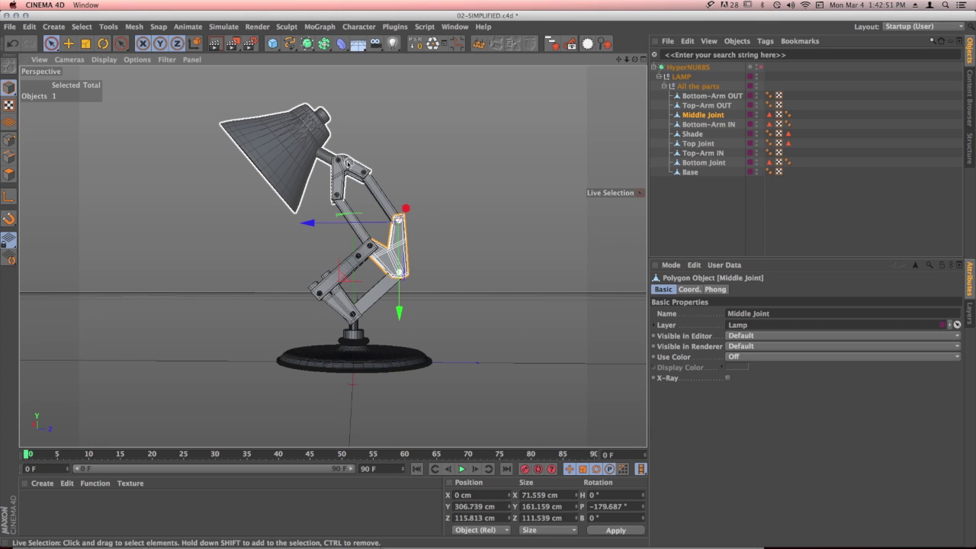
click(351, 163)
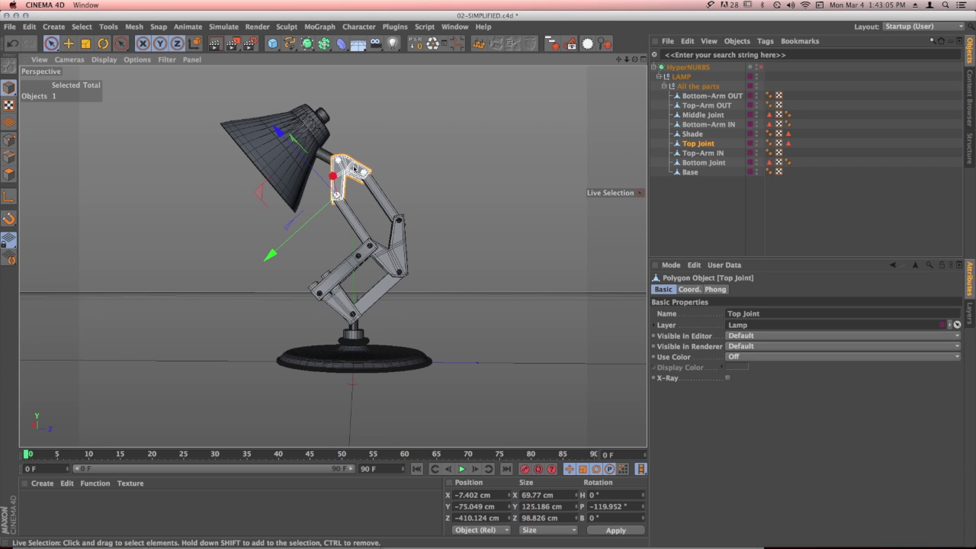
drag(340, 313, 353, 328)
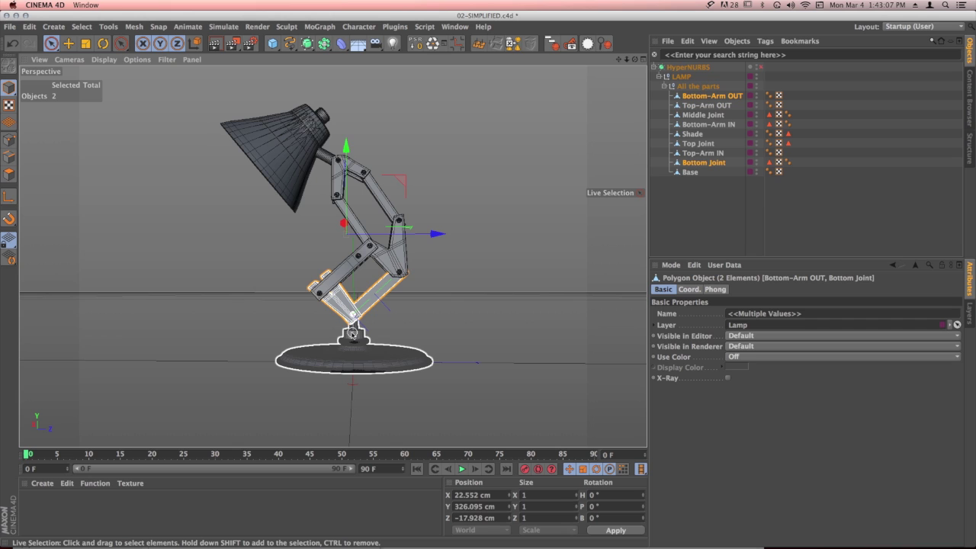
click(395, 359)
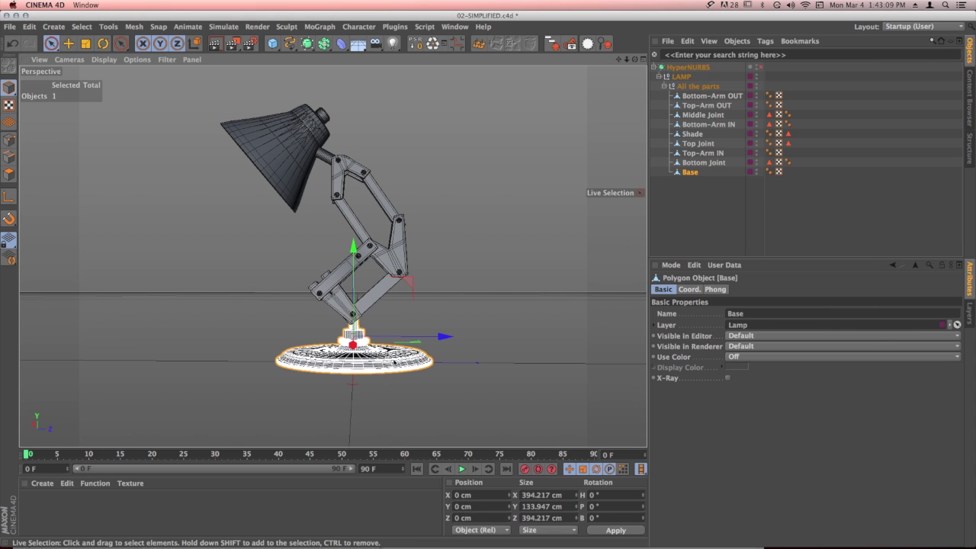
click(340, 306)
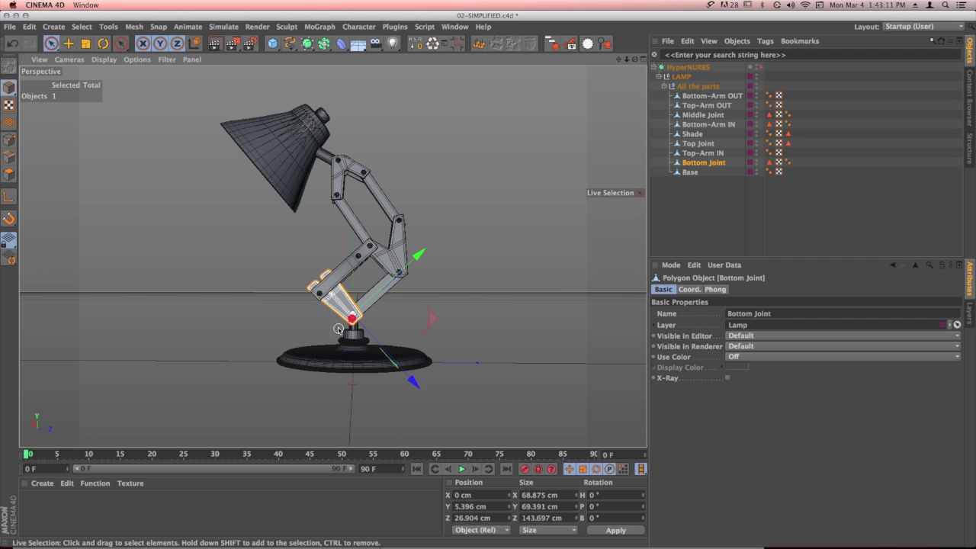
click(403, 246)
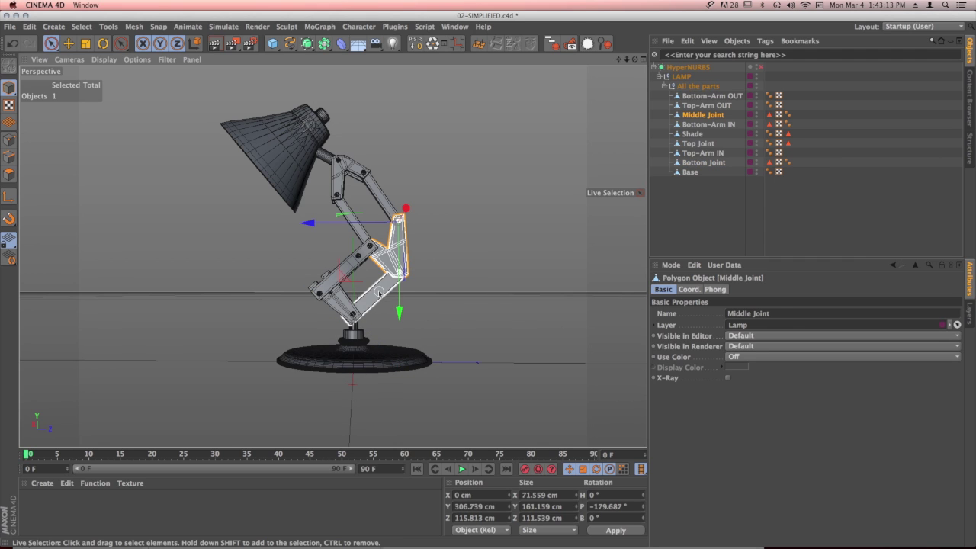
click(350, 165)
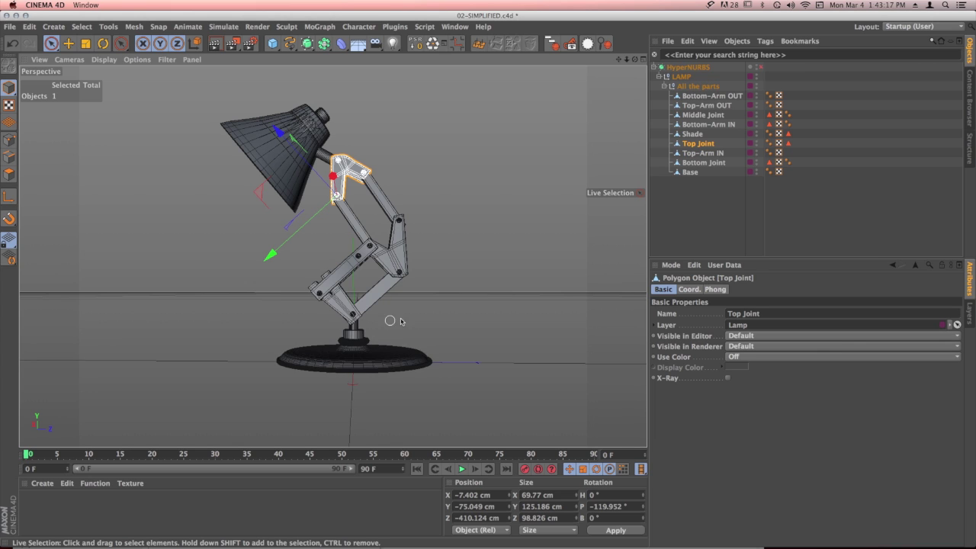
Move the Base and Bottom Joint objects out of the All the parts group to the hierarchy's top level
alt+drag(420, 338, 397, 316)
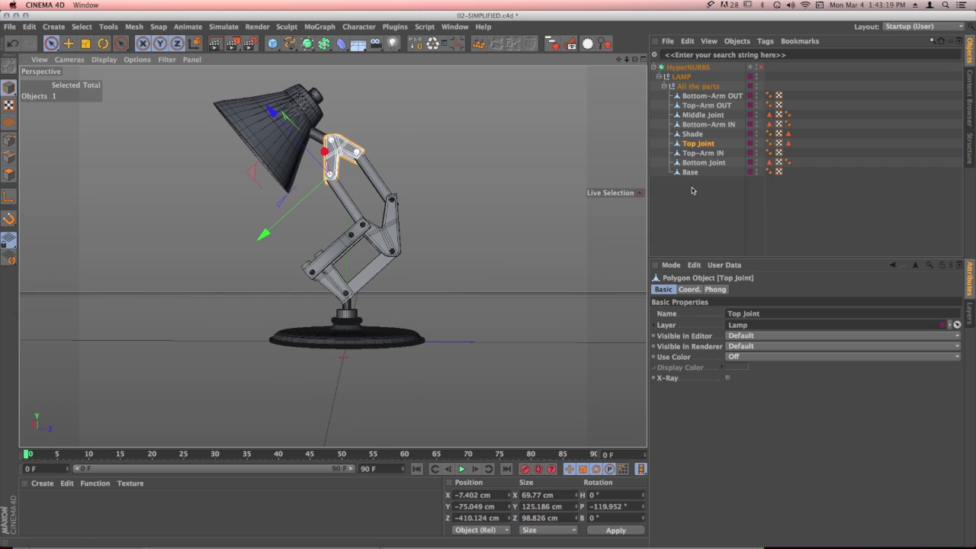
drag(691, 173, 675, 209)
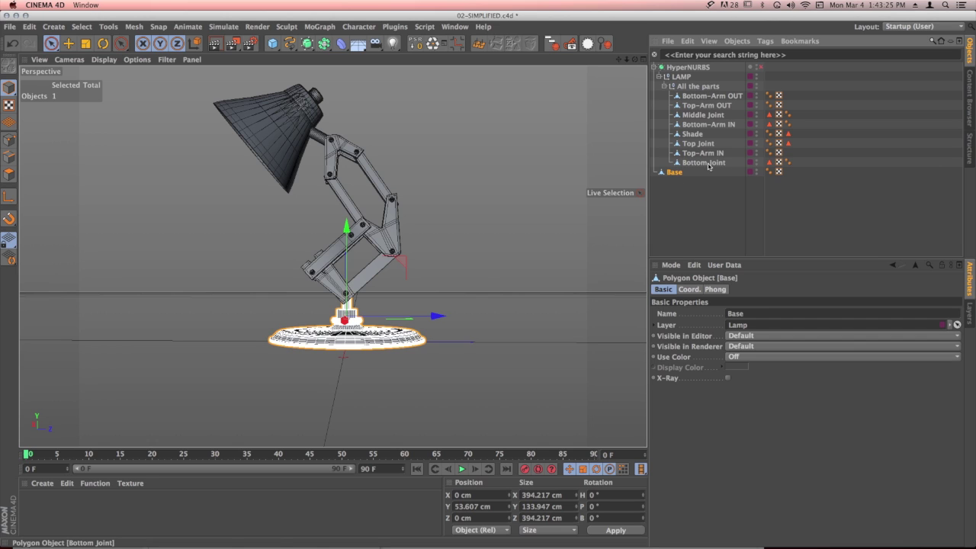
click(328, 284)
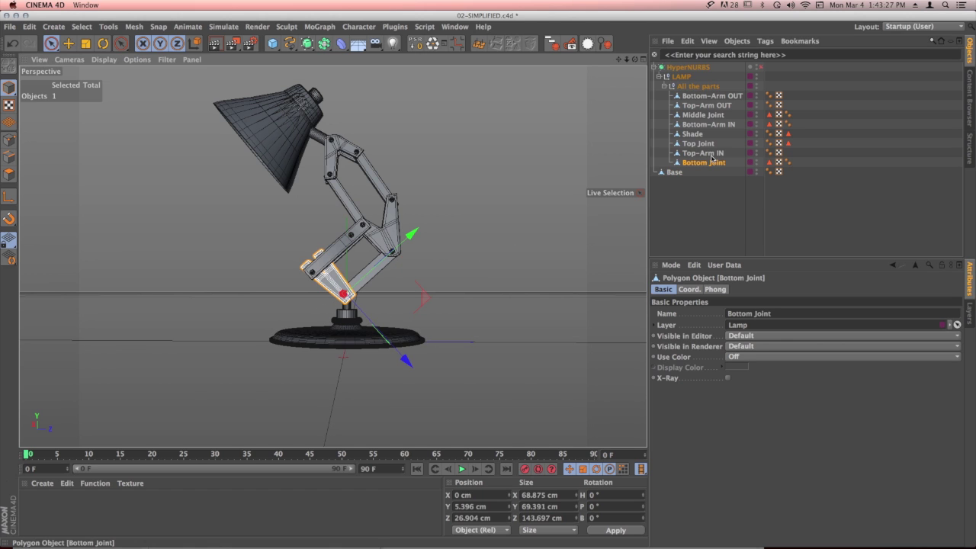
drag(701, 164, 678, 180)
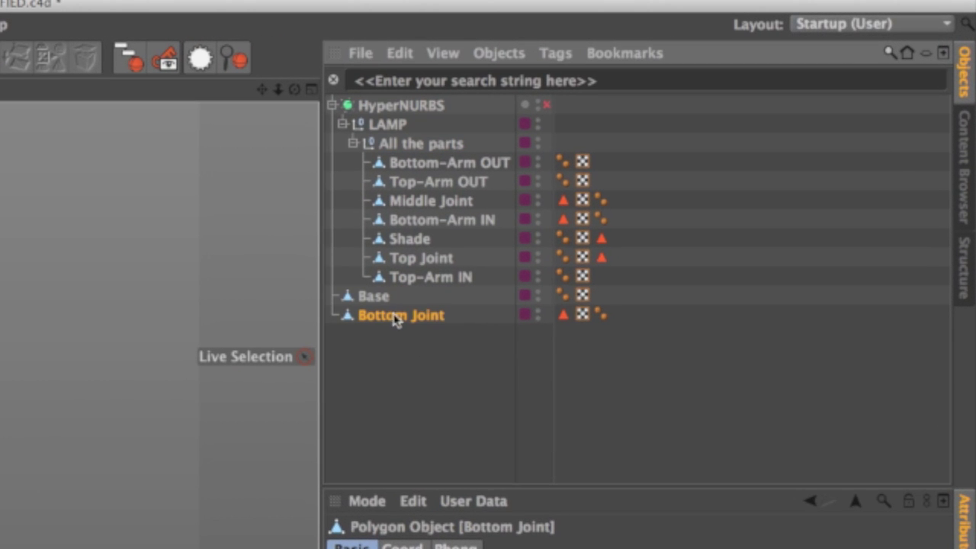
Rename the Bottom Joint object as Shoulder
double_click(385, 316)
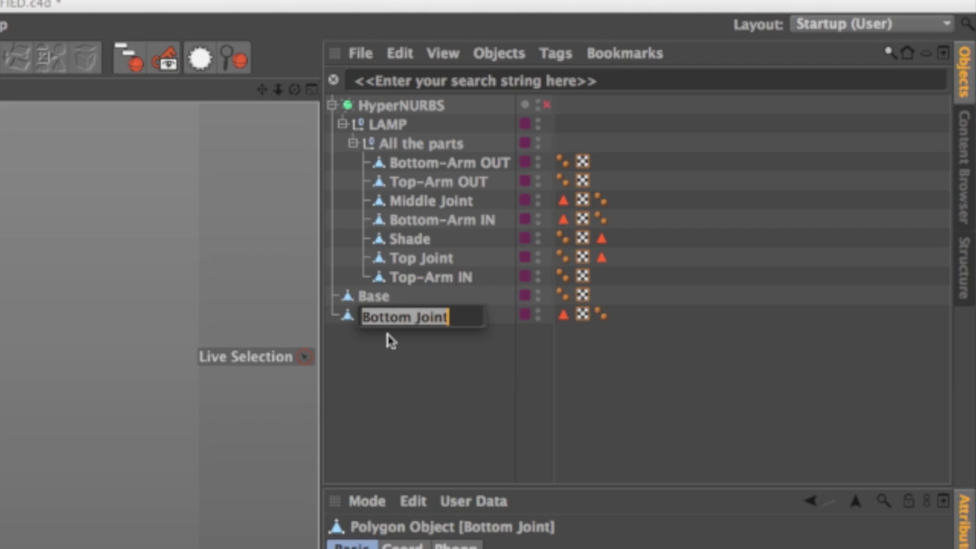
text(Shoulder)
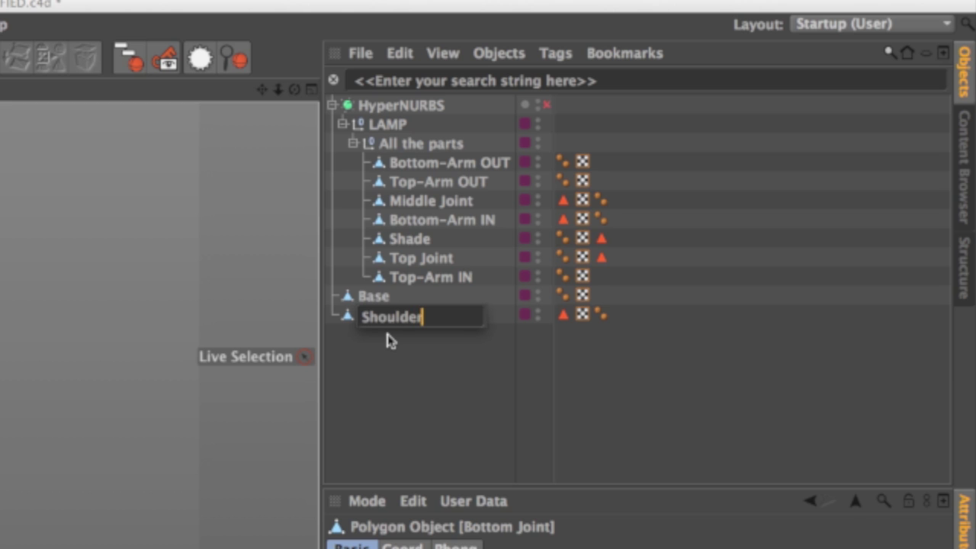
key(Return)
Use Doodle Paint to circle the lamp's base neck in white and trace a bent line through its arms to the top joint
click(347, 250)
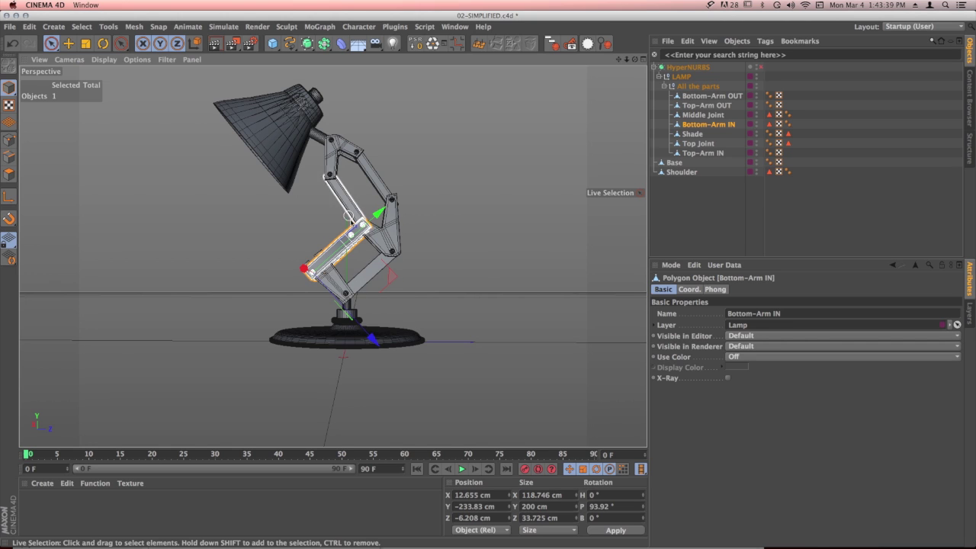
click(108, 27)
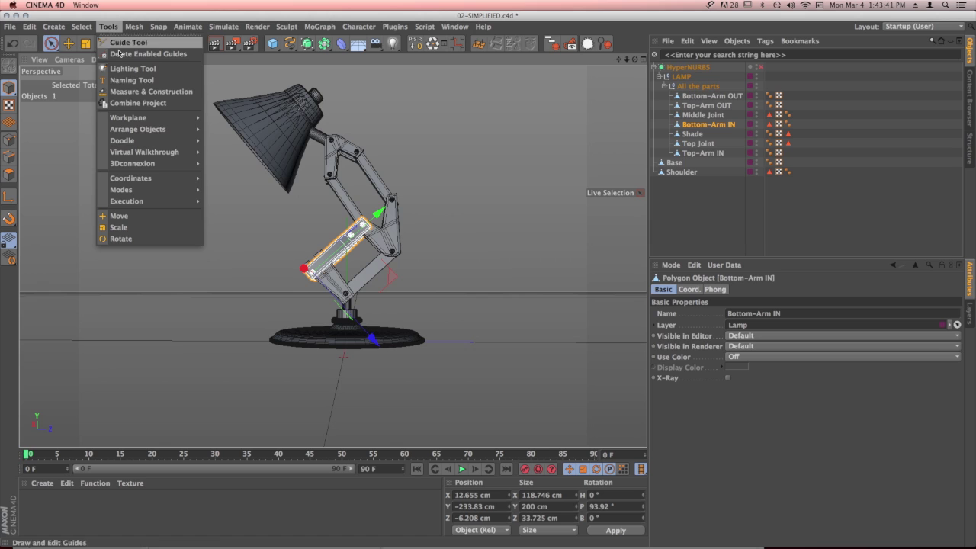
mouse_move(130, 140)
click(228, 143)
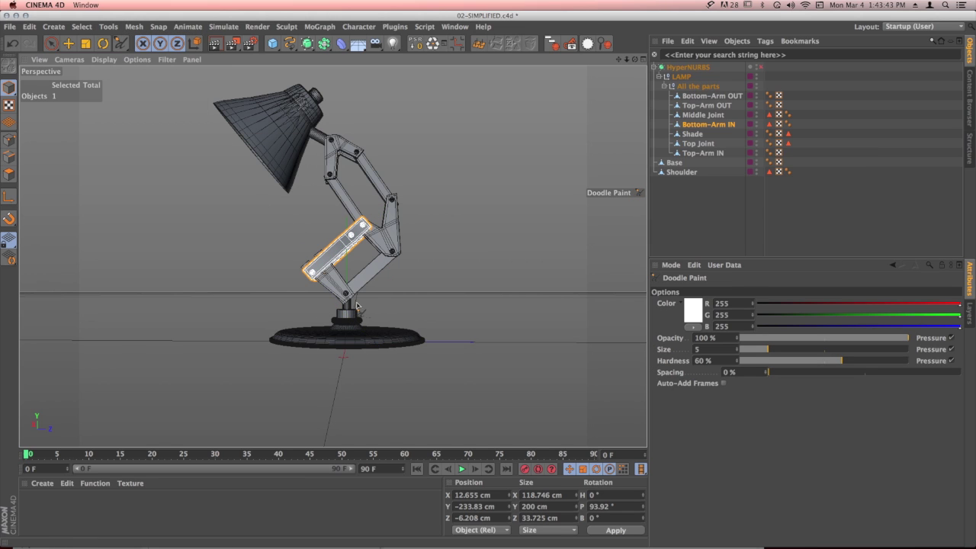
mouse_move(355, 316)
mouse_down()
mouse_move(350, 349)
mouse_move(358, 314)
mouse_up()
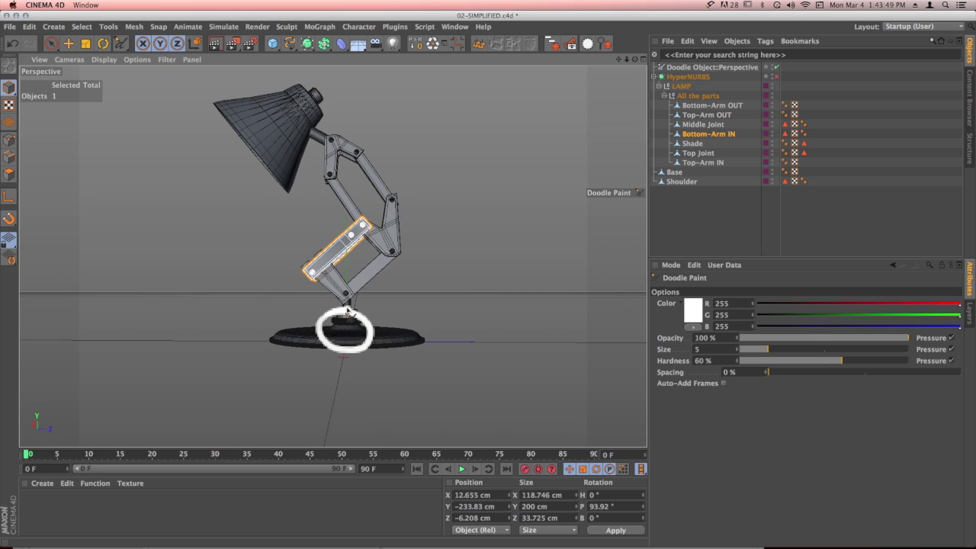
mouse_move(347, 311)
mouse_down()
mouse_move(315, 268)
mouse_move(365, 228)
mouse_move(329, 175)
mouse_move(331, 189)
mouse_up()
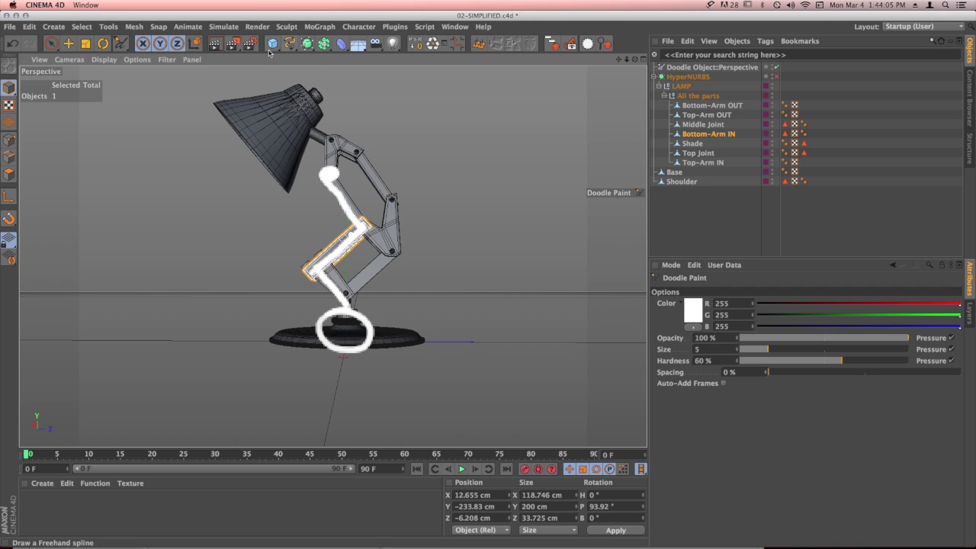
Set the doodle color to green (0, 255, 80) and paint a dashed line from the bottom joint up to the top joint
click(694, 308)
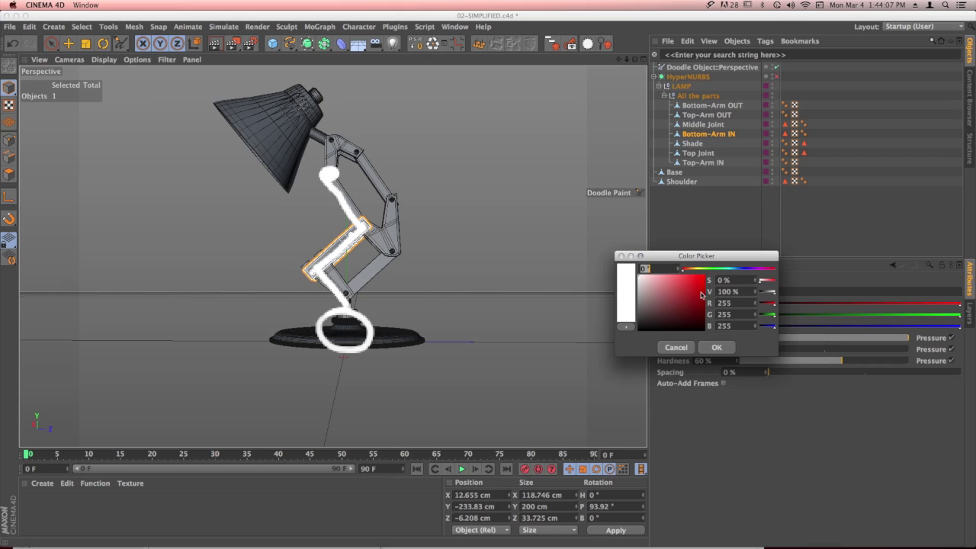
click(713, 270)
click(705, 277)
click(717, 347)
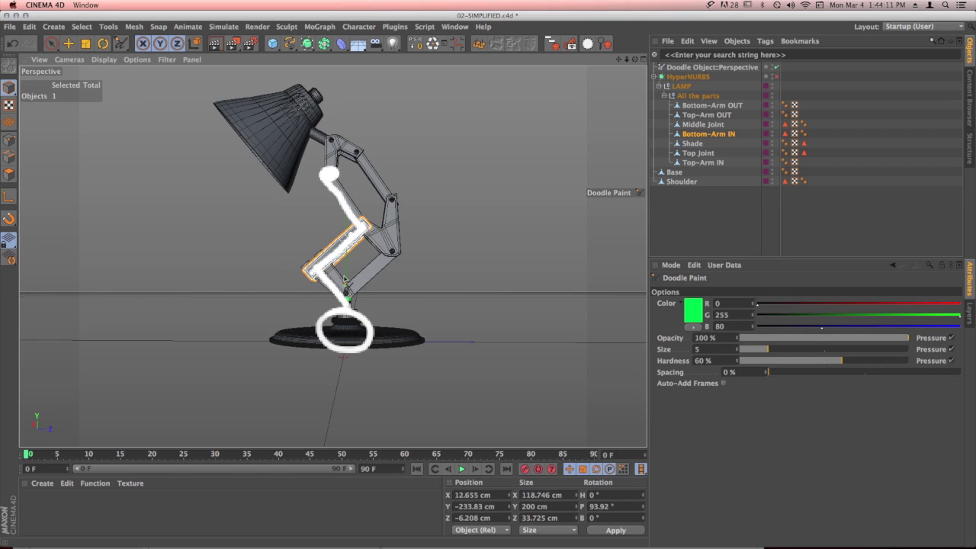
drag(345, 281, 330, 185)
Delete the Doodle Object with its painted annotations from the scene
click(686, 68)
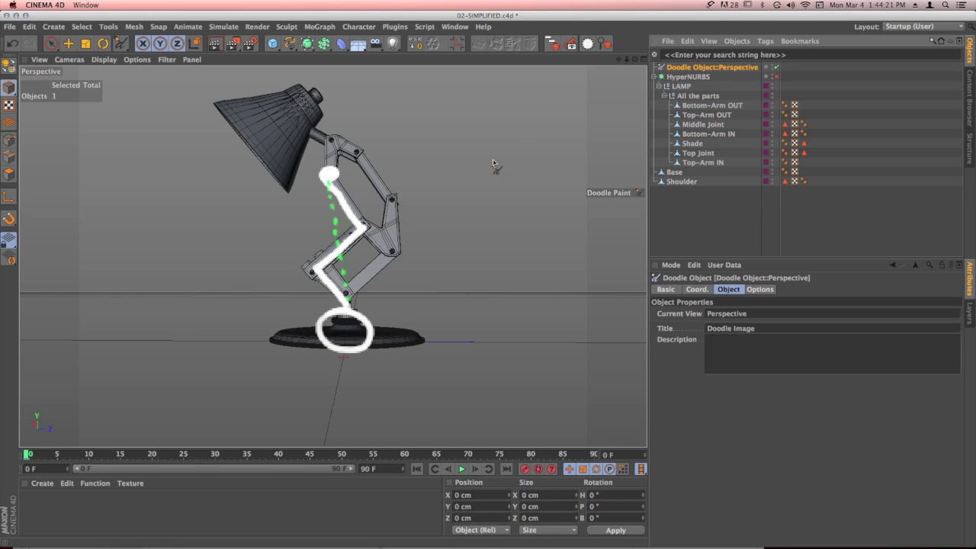
key(Delete)
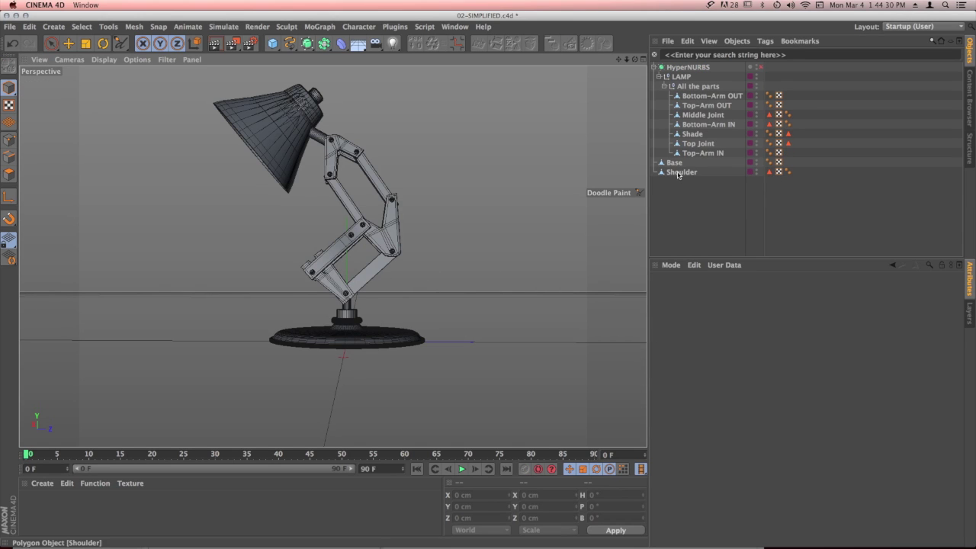
Rename Bottom-Arm IN as Arm and move it out of the All the parts group to the top level below Shoulder
click(679, 173)
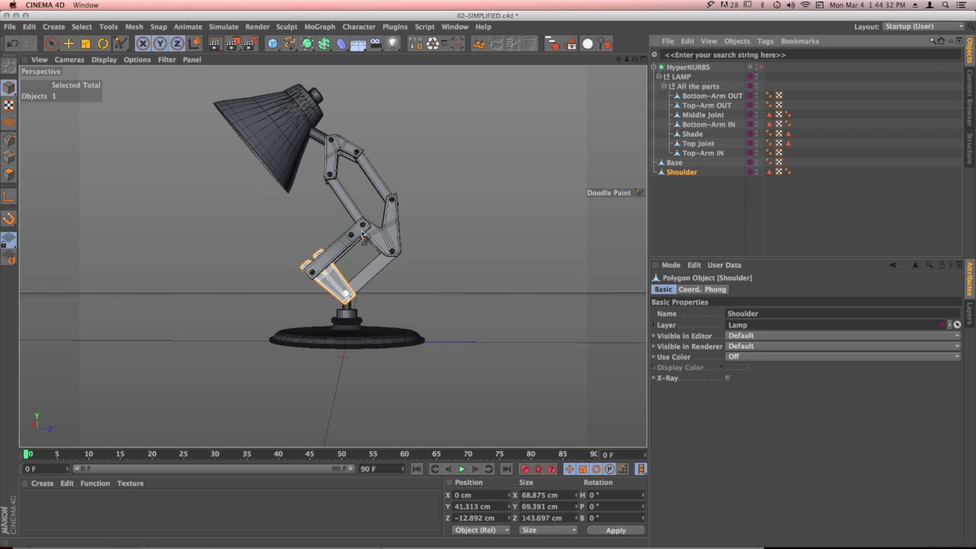
click(51, 43)
click(335, 247)
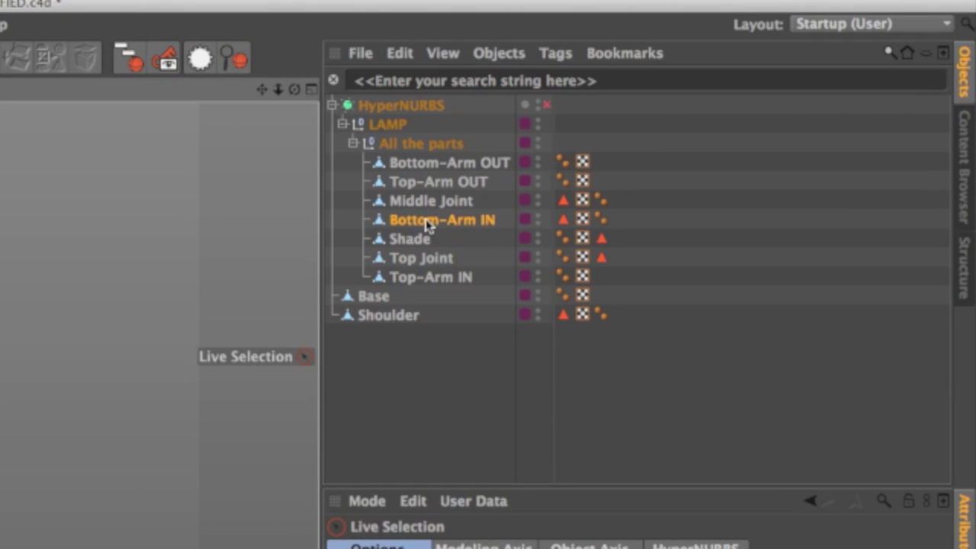
double_click(700, 126)
text(Arm)
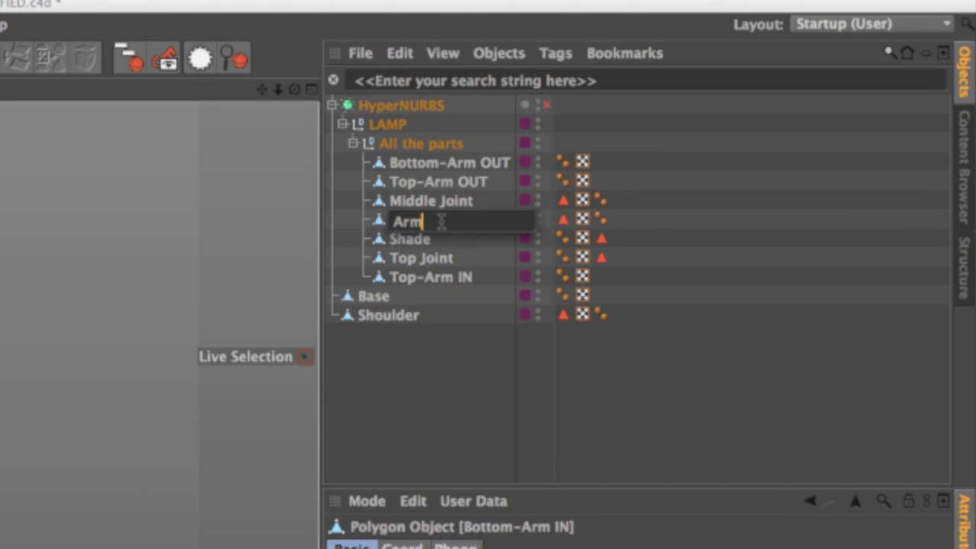
key(Return)
drag(400, 221, 367, 366)
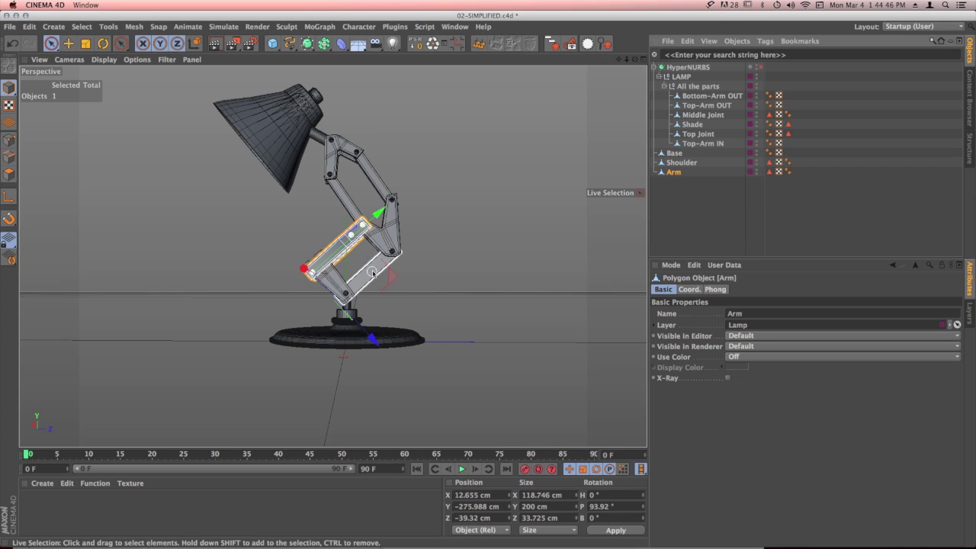
Switch back to the Arm.c4d document and examine the Wrist and Elbow joints of the bent arm
alt+drag(372, 273, 390, 276)
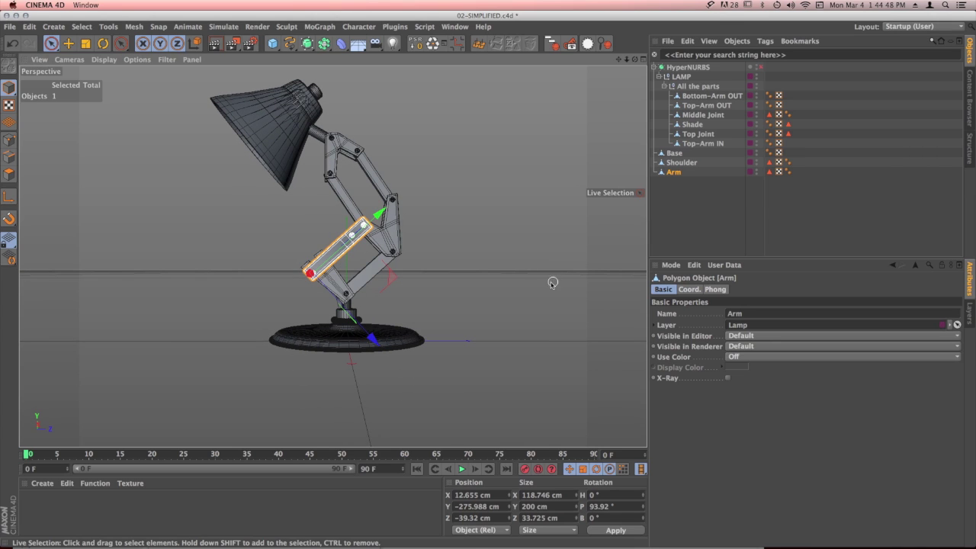
click(455, 27)
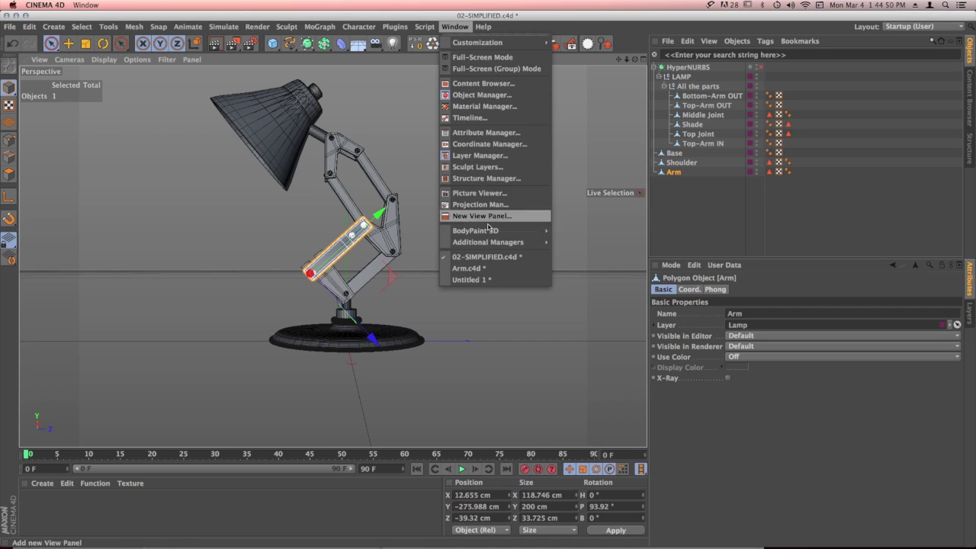
click(490, 266)
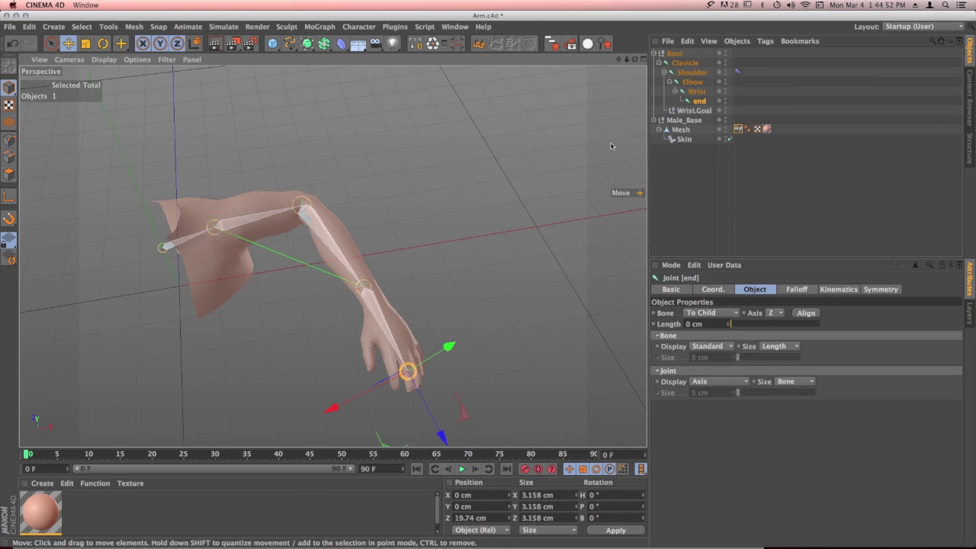
click(374, 295)
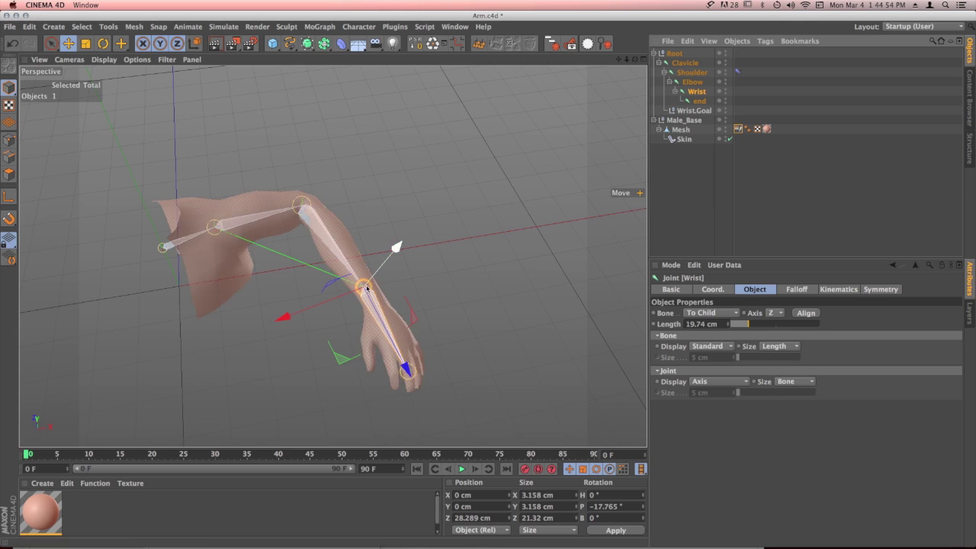
click(302, 206)
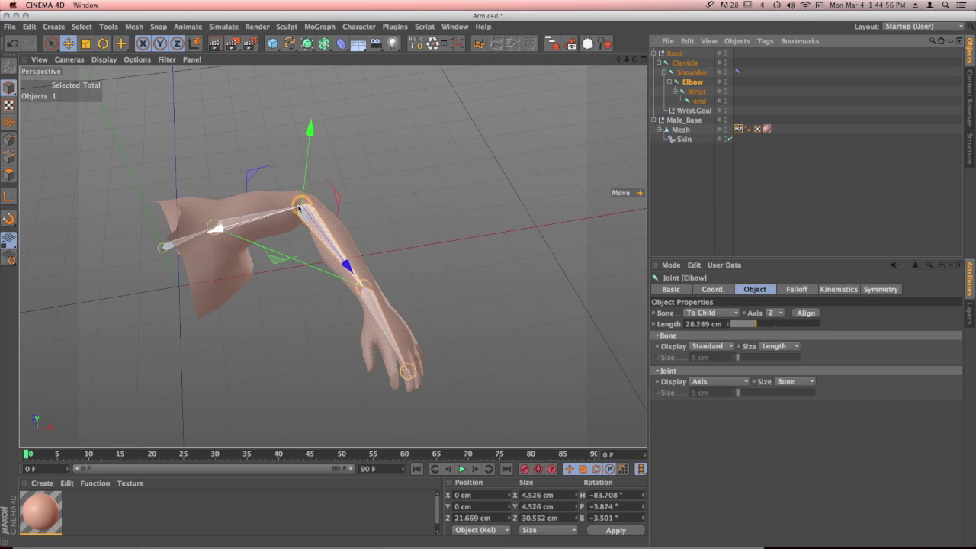
Check the Shoulder joint of the rigged arm and switch back to the 02-SIMPLIFIED.c4d lamp document
click(690, 72)
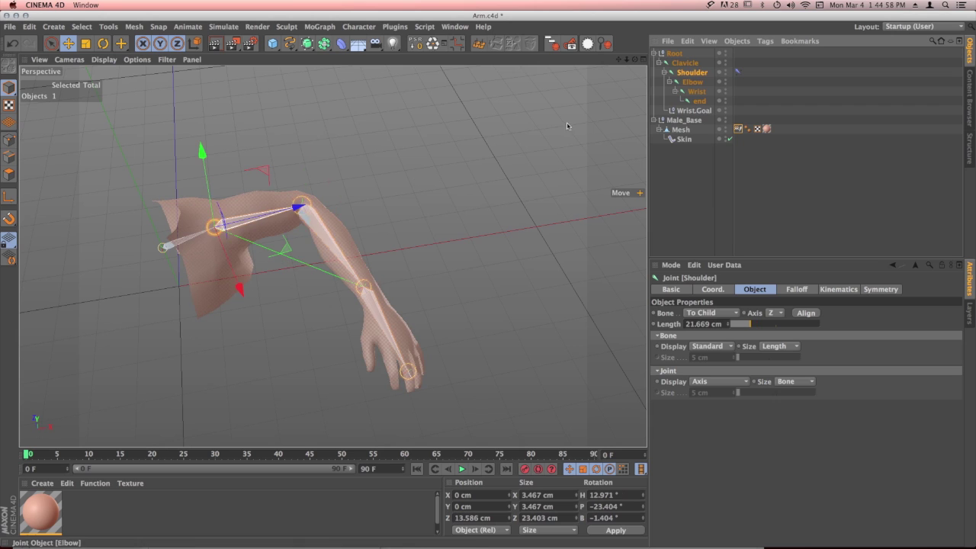
click(455, 27)
click(488, 257)
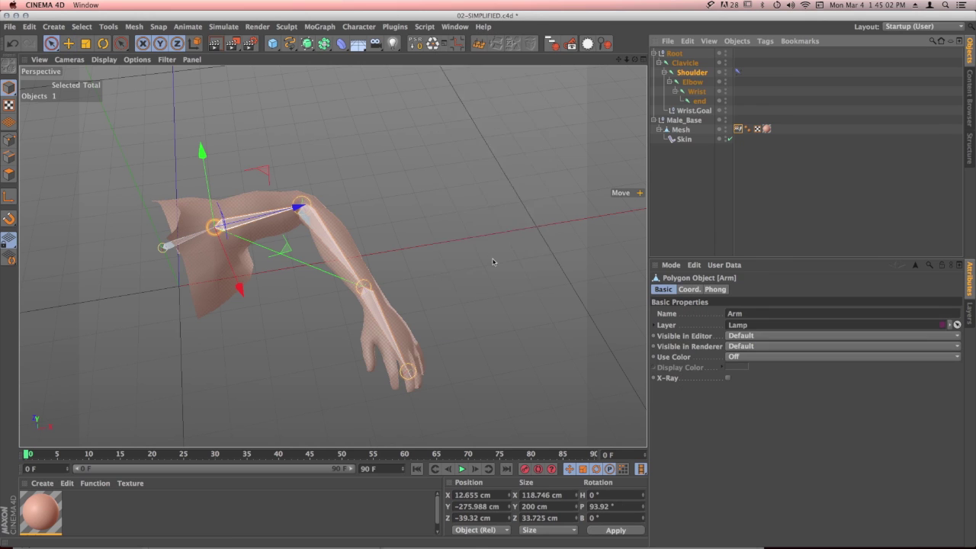
alt+drag(402, 261, 580, 215)
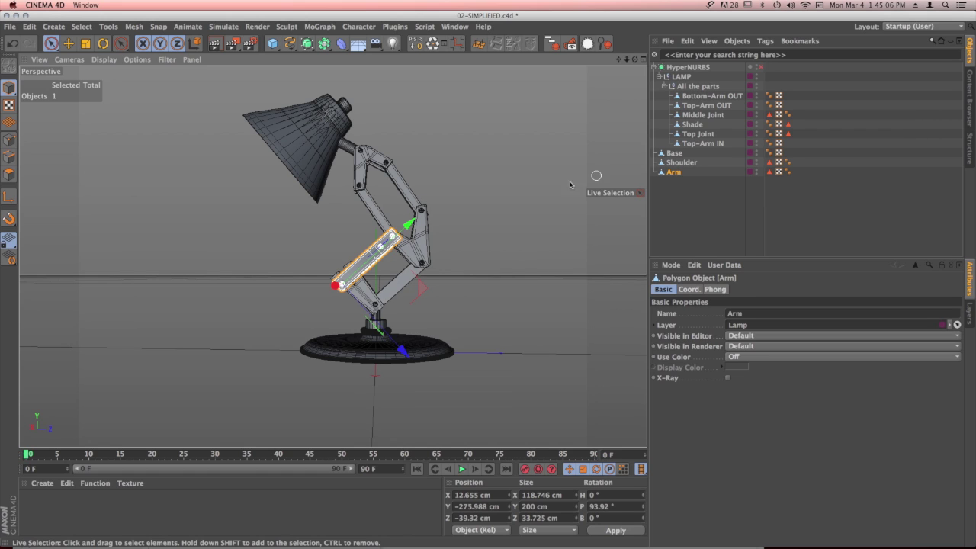
Move Top-Arm IN out of the All the parts group to the top level below Arm and rename it Forearm
click(375, 212)
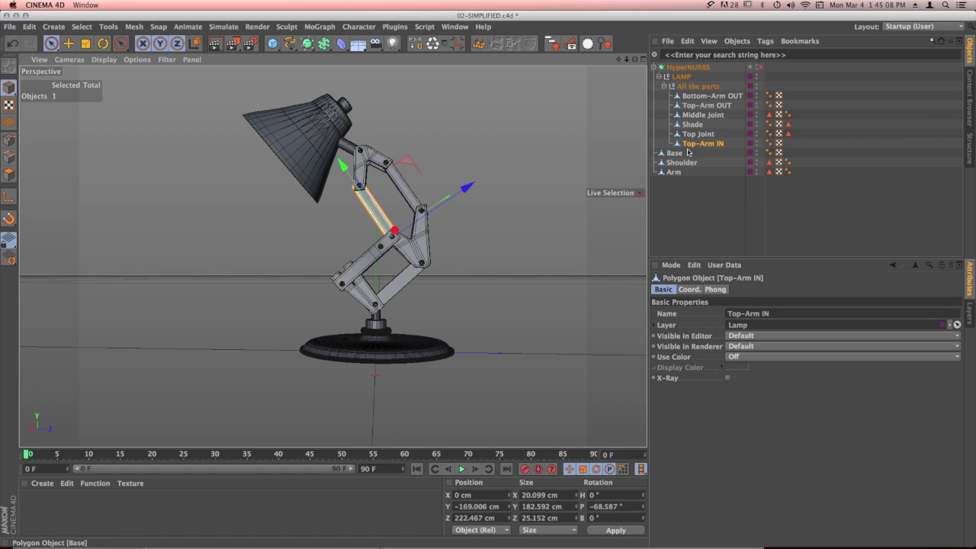
drag(684, 192, 684, 190)
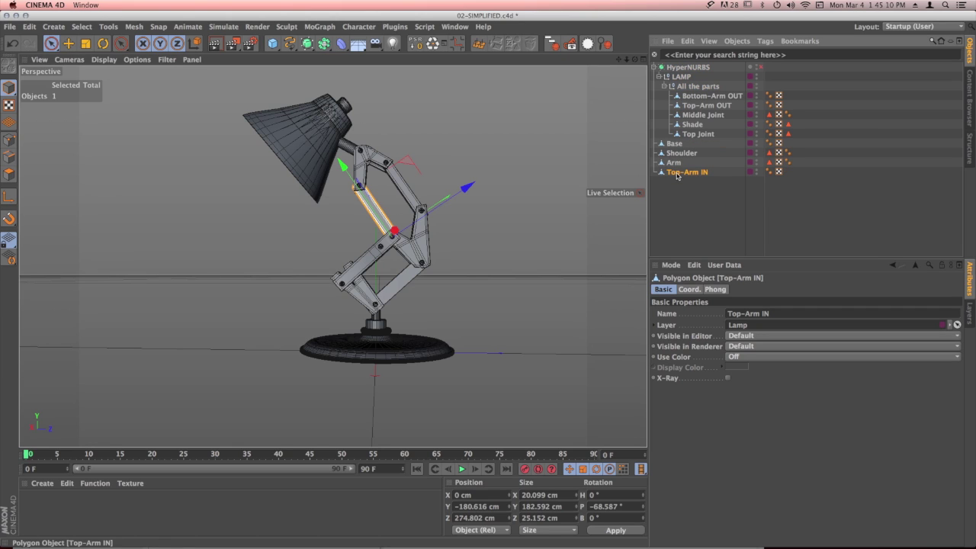
double_click(677, 174)
text(Fore)
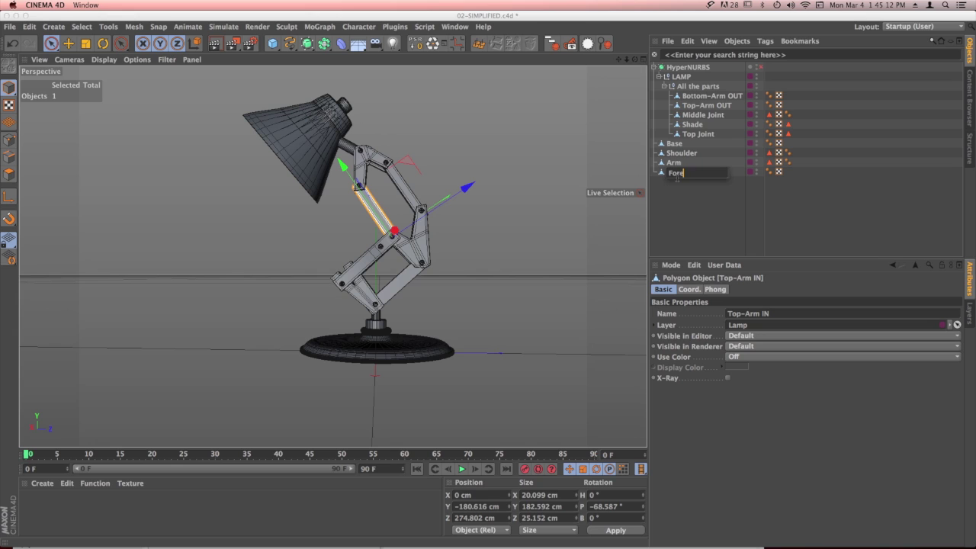
text(arm)
key(Return)
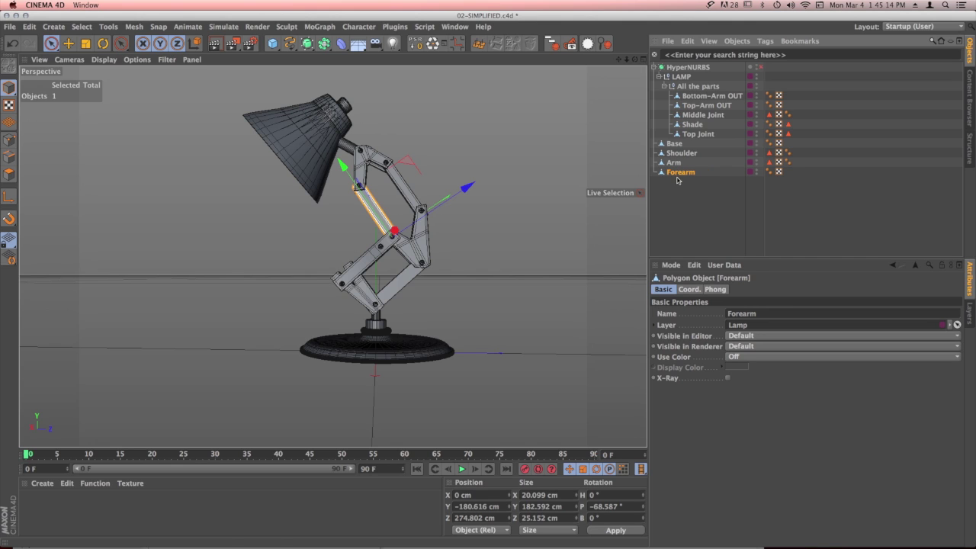
Move Top Joint out of the All the parts group to the top level below Forearm and rename it Wrist
click(375, 153)
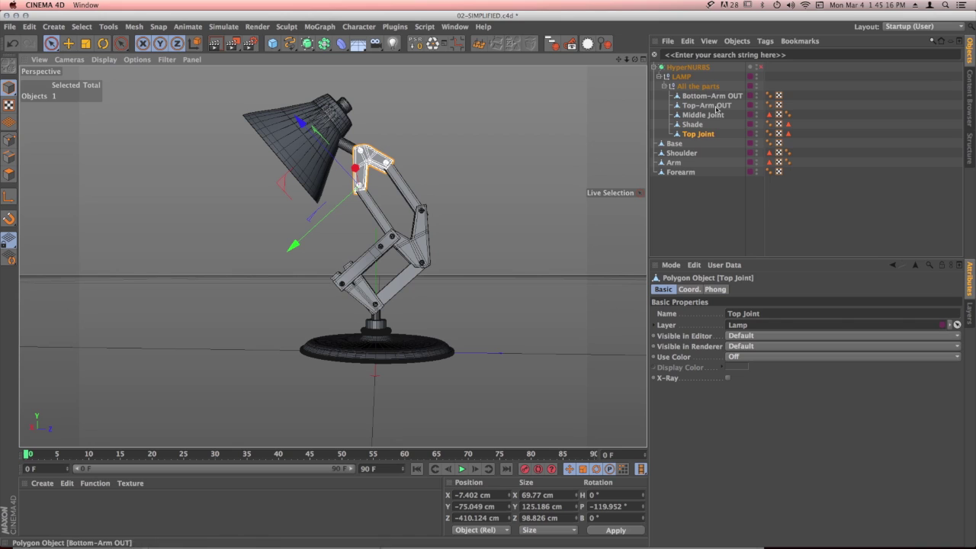
drag(698, 133, 689, 207)
double_click(681, 174)
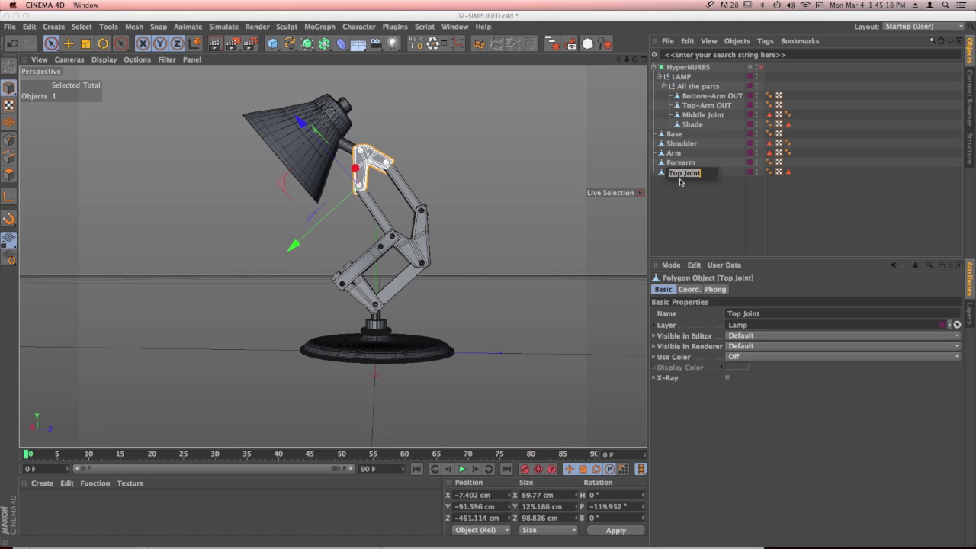
text(Wrist)
key(Return)
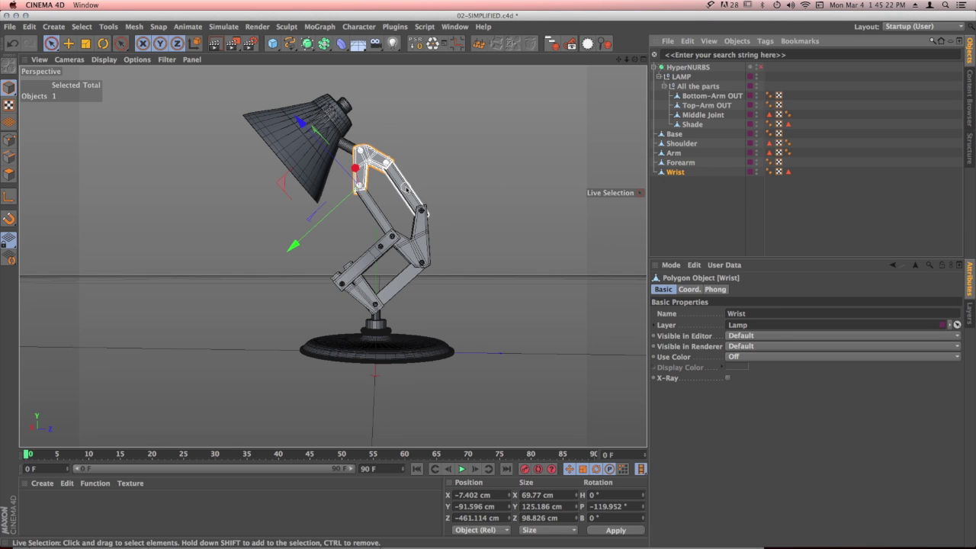
Move Bottom-Arm OUT out of the group to the top level between Arm and Forearm and rename it Arm 2
click(407, 284)
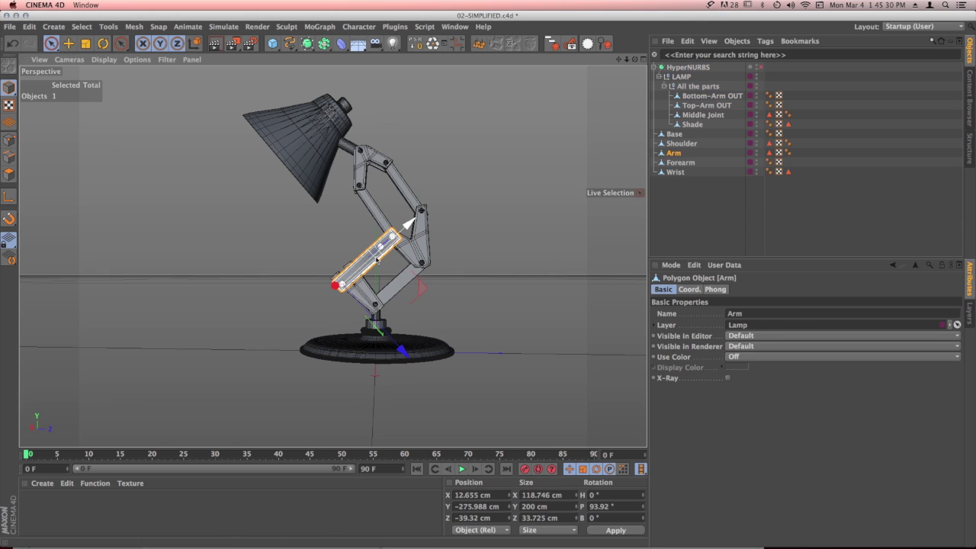
click(377, 263)
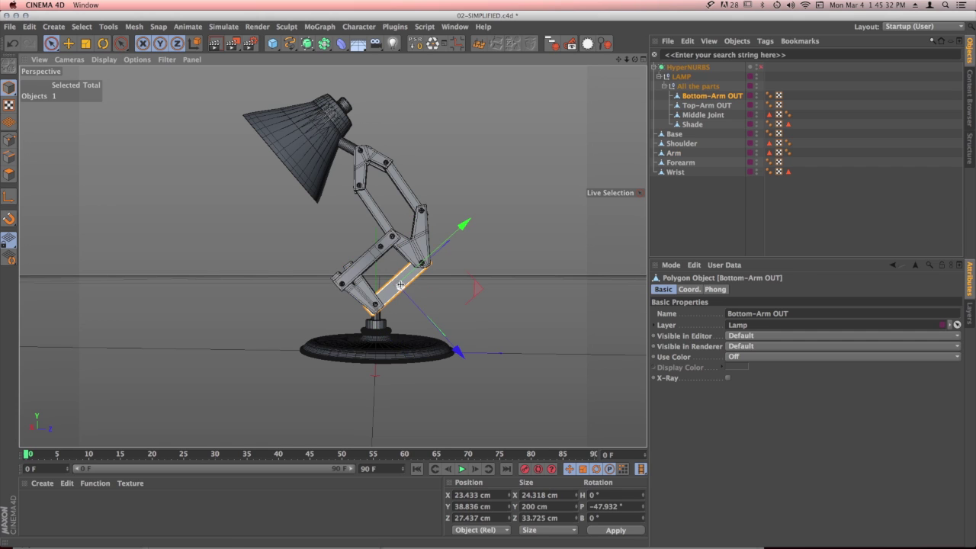
drag(676, 160, 676, 157)
double_click(690, 153)
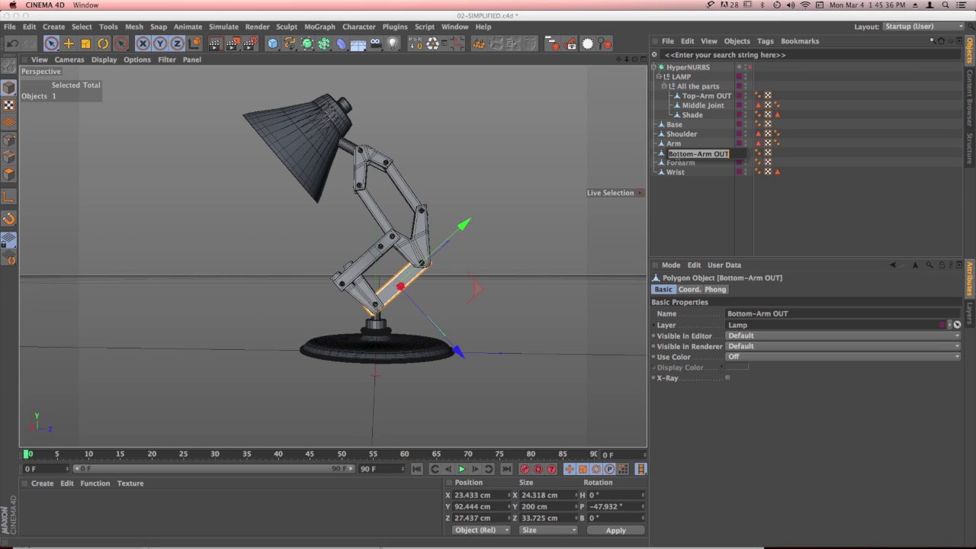
text(Arm 2)
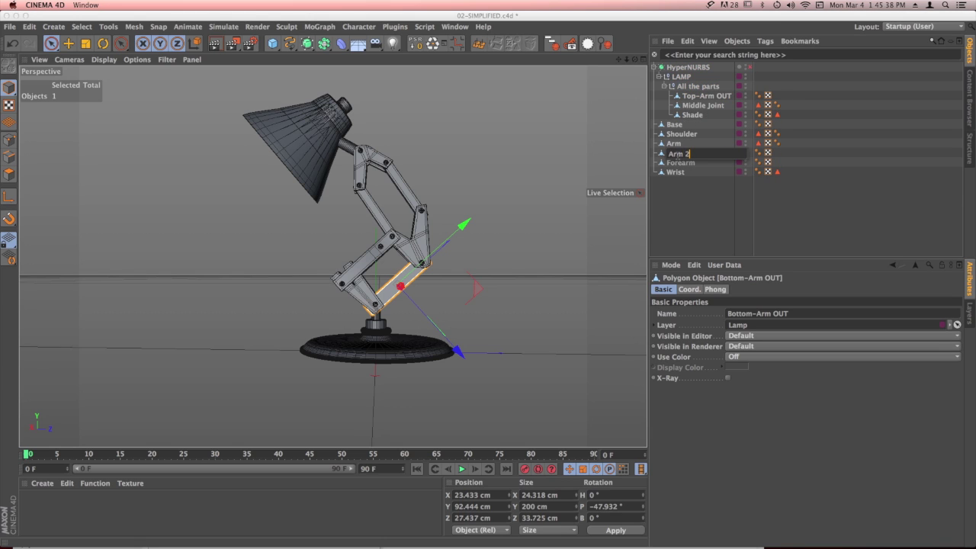
key(Return)
Move Top-Arm OUT out of the group to the top level between Forearm and Wrist and rename it Forearm 2
click(409, 211)
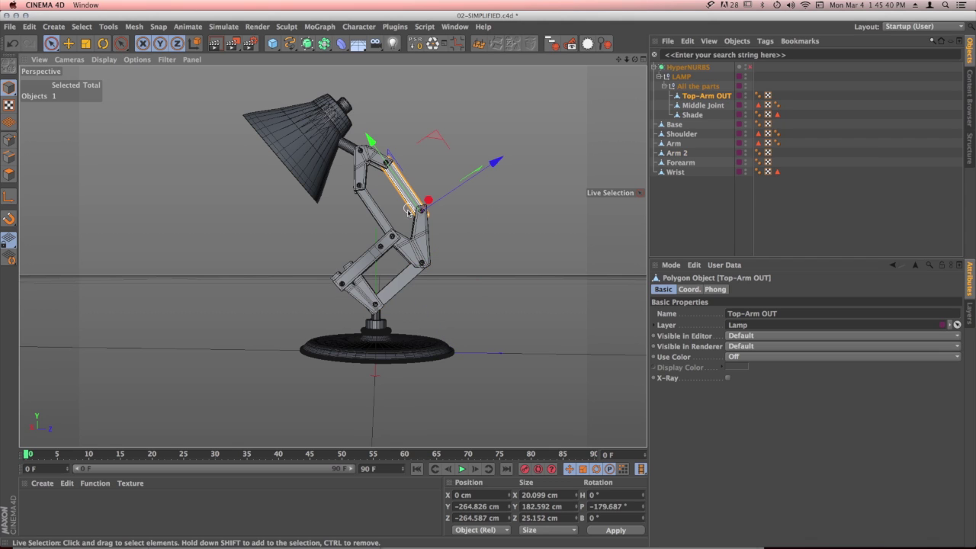
click(378, 212)
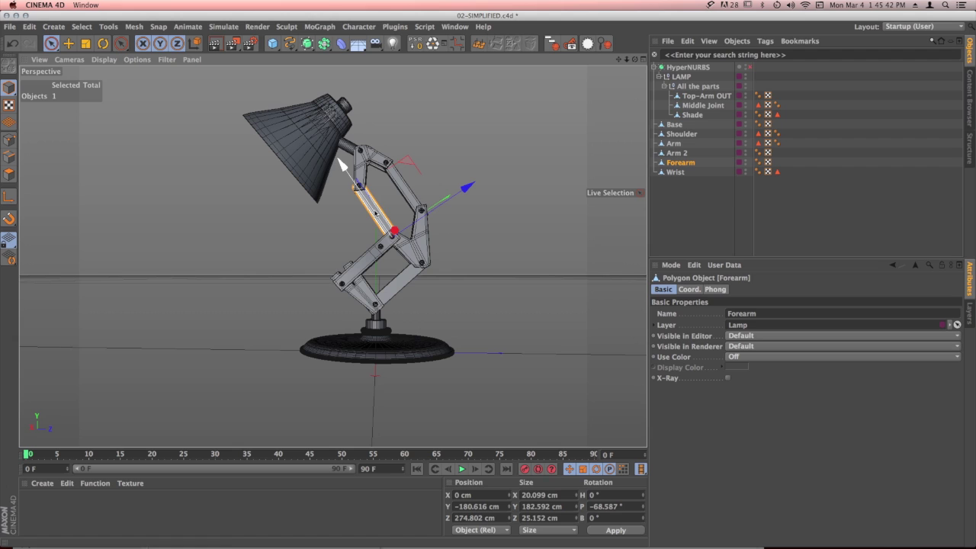
click(400, 187)
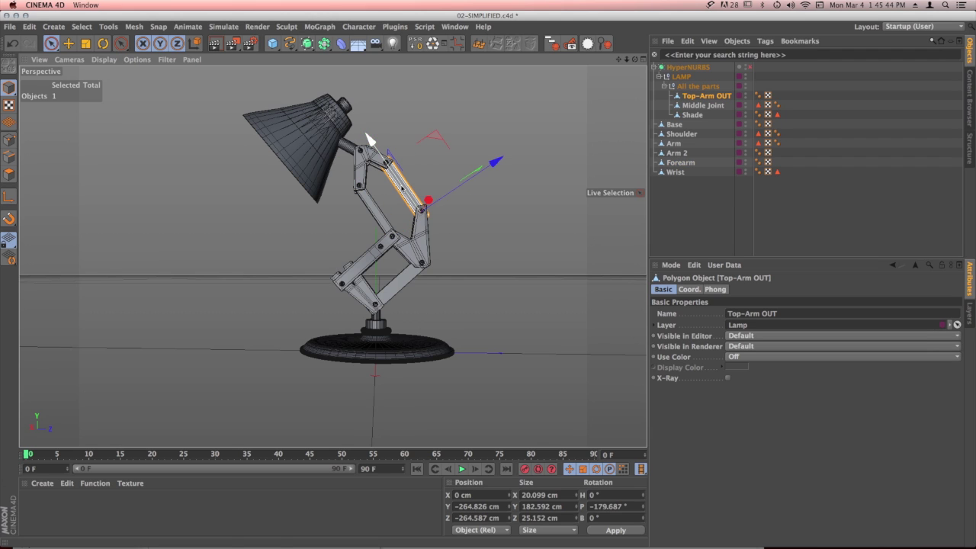
drag(700, 120, 692, 169)
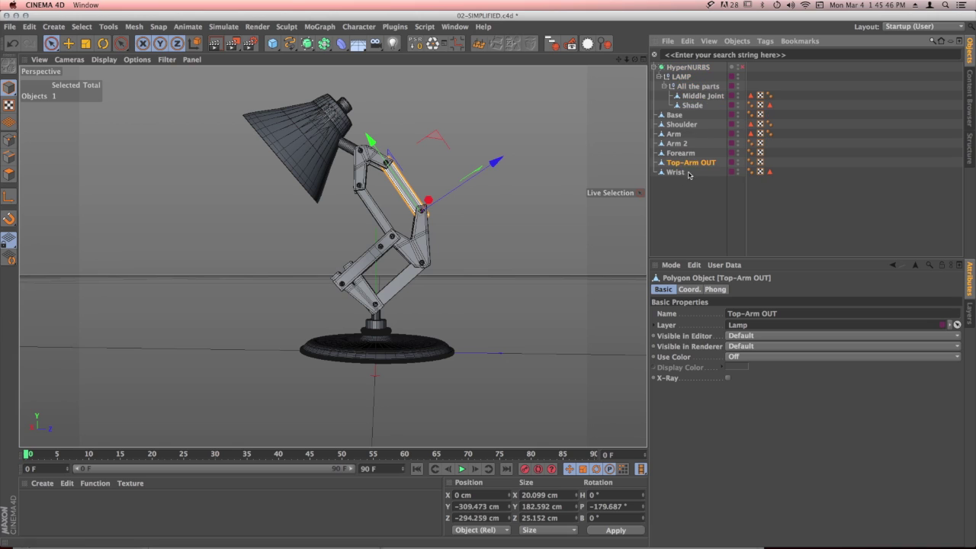
double_click(692, 163)
text(F)
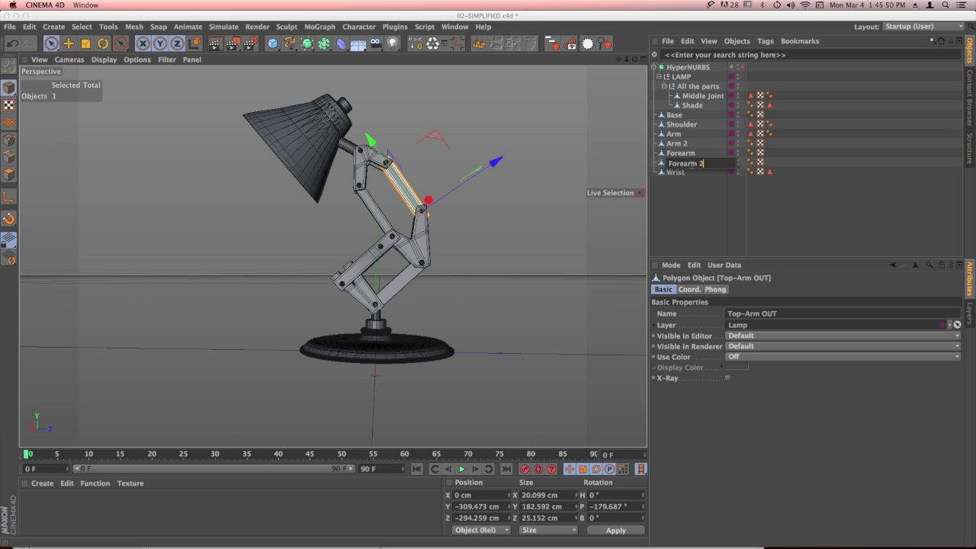
text(orearm 2)
key(Return)
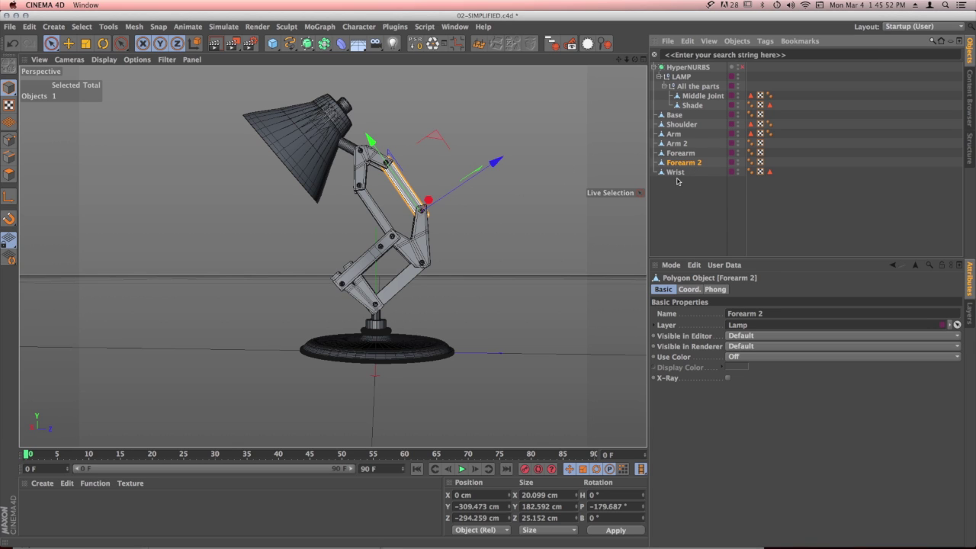
Move Middle Joint out of the All the parts group to the top level below Wrist and rename it Elbow
click(427, 236)
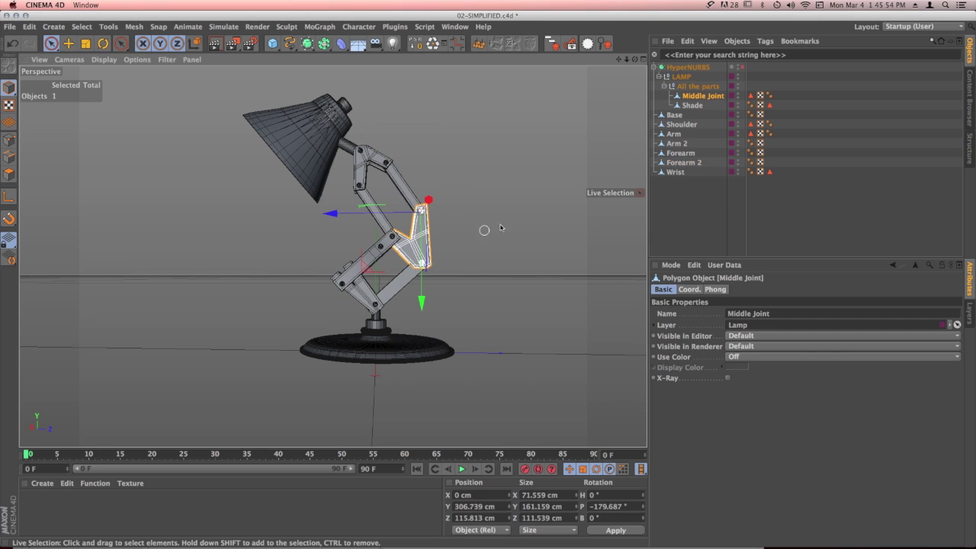
click(700, 98)
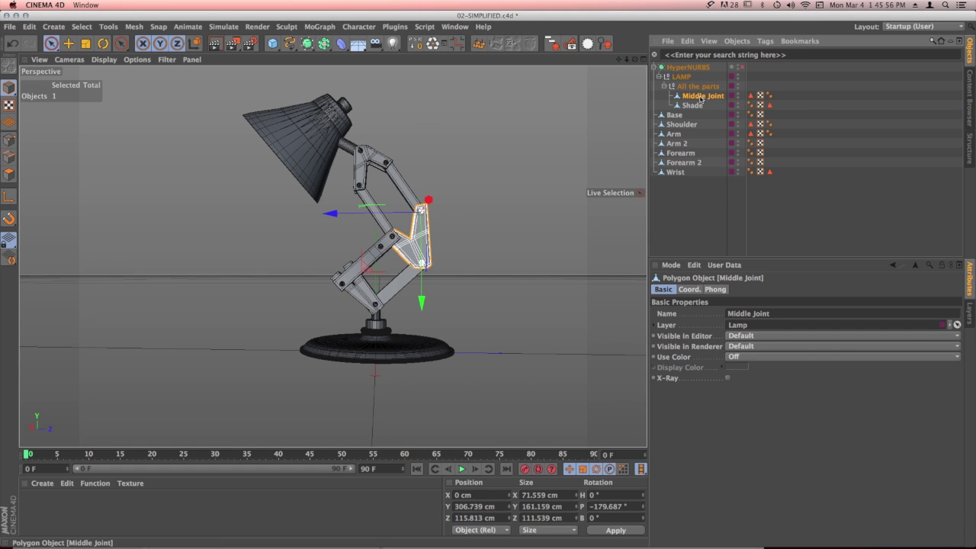
drag(682, 217, 683, 218)
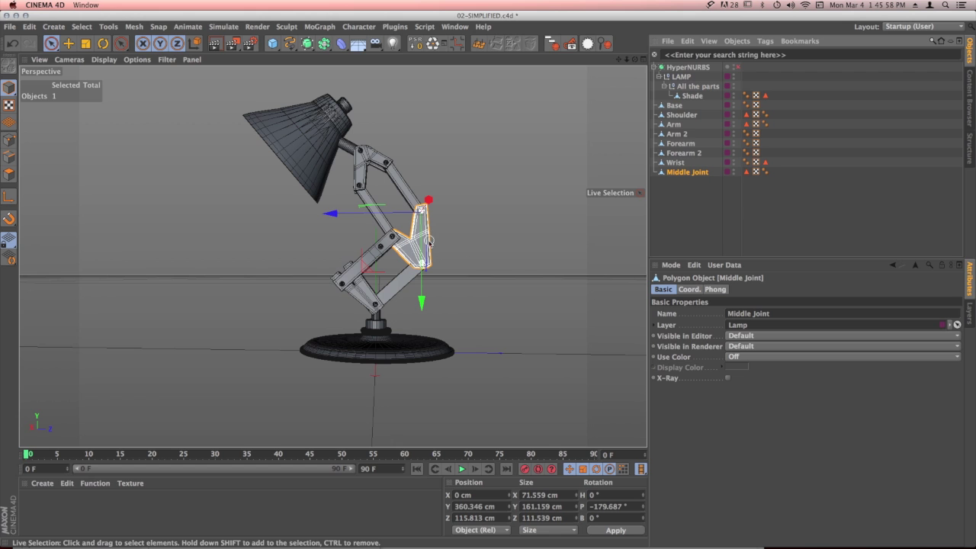
scroll(430, 241, up, 5)
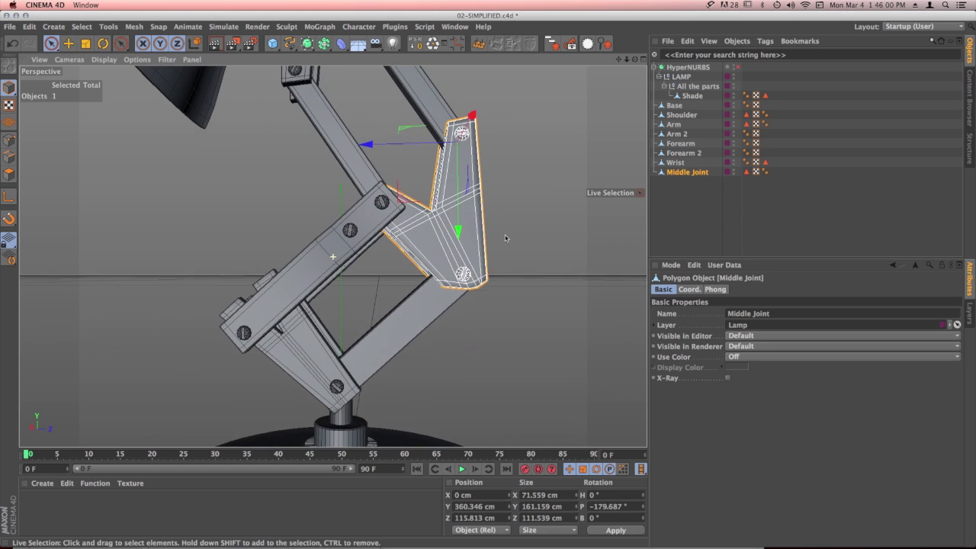
alt+middle_drag(505, 237, 522, 247)
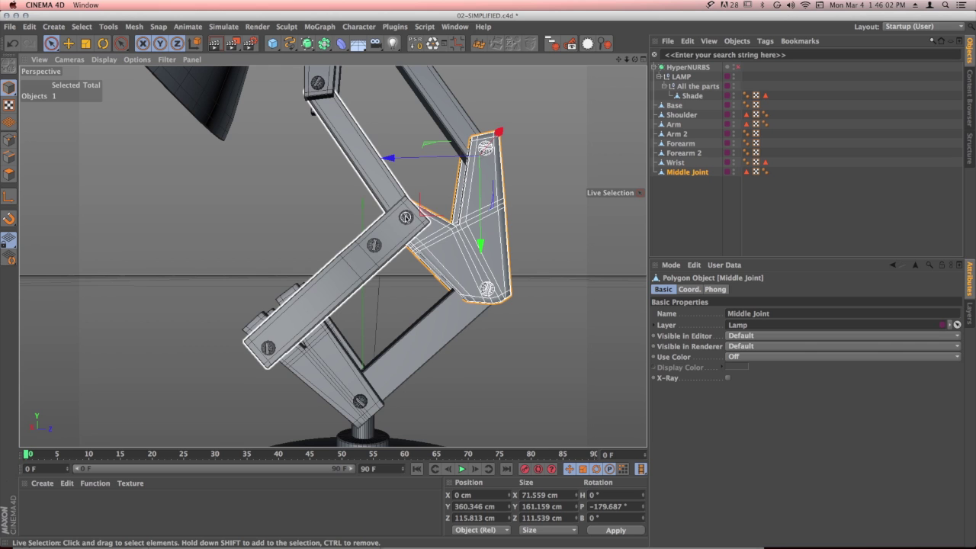
alt+drag(406, 217, 407, 222)
scroll(405, 217, up, 6)
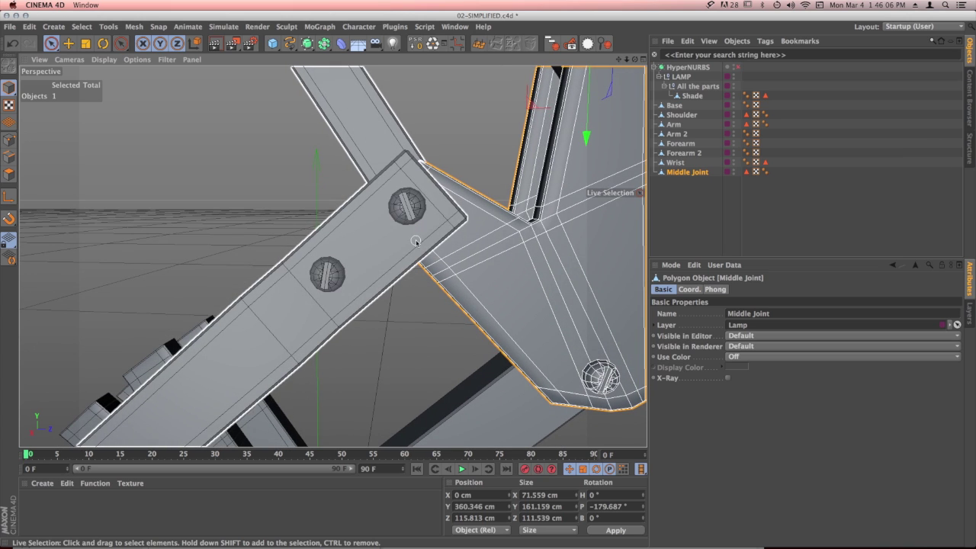
scroll(471, 238, down, 10)
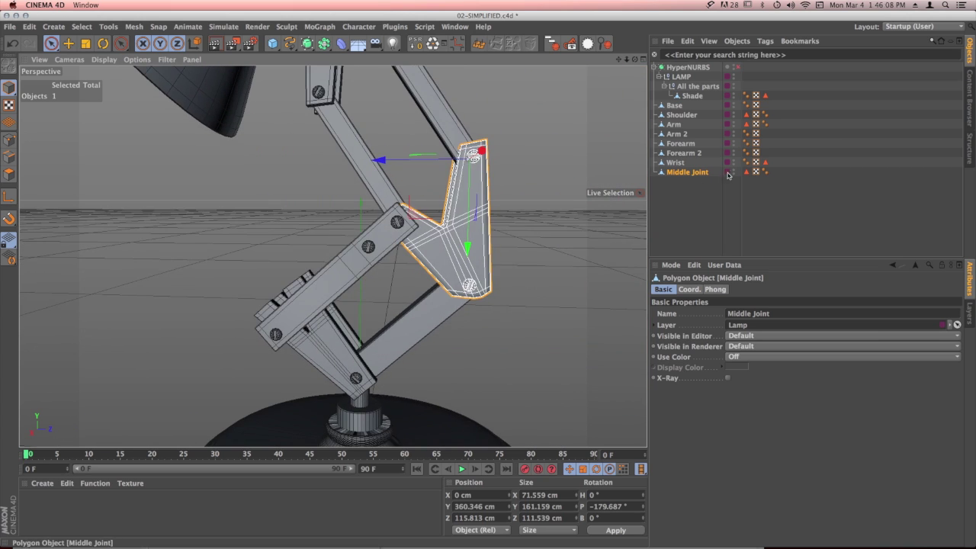
double_click(687, 173)
text(E)
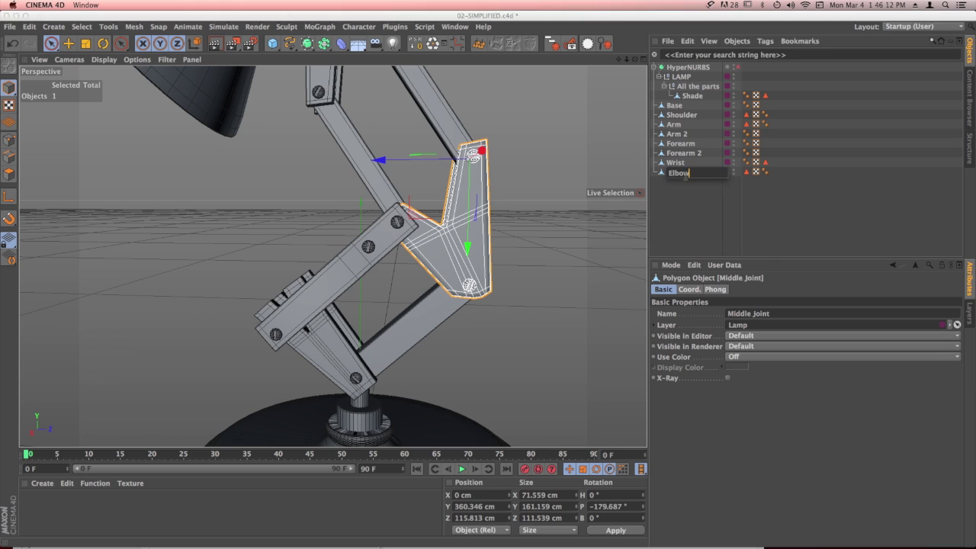
text(lbow)
key(Return)
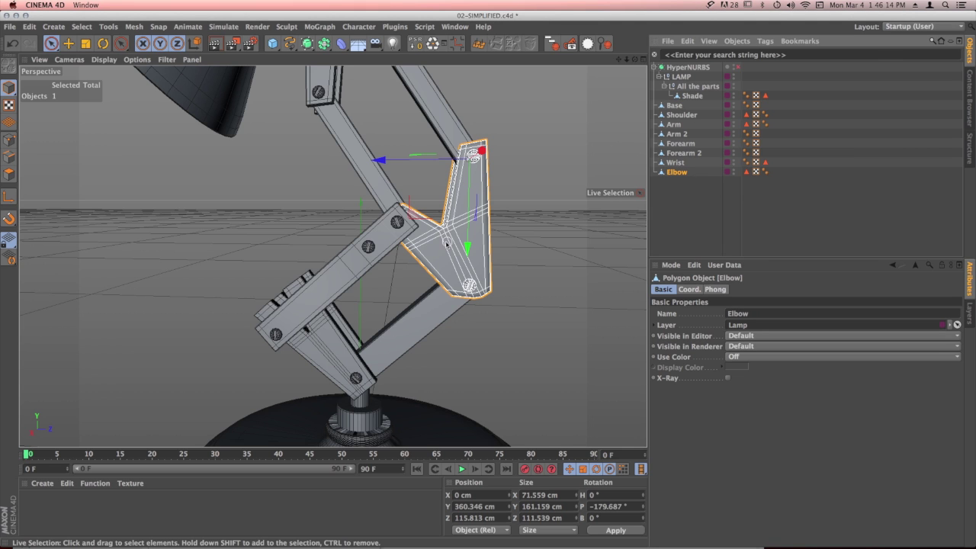
Move Shade out of the All the parts group to the top level below Elbow
scroll(447, 244, down, 5)
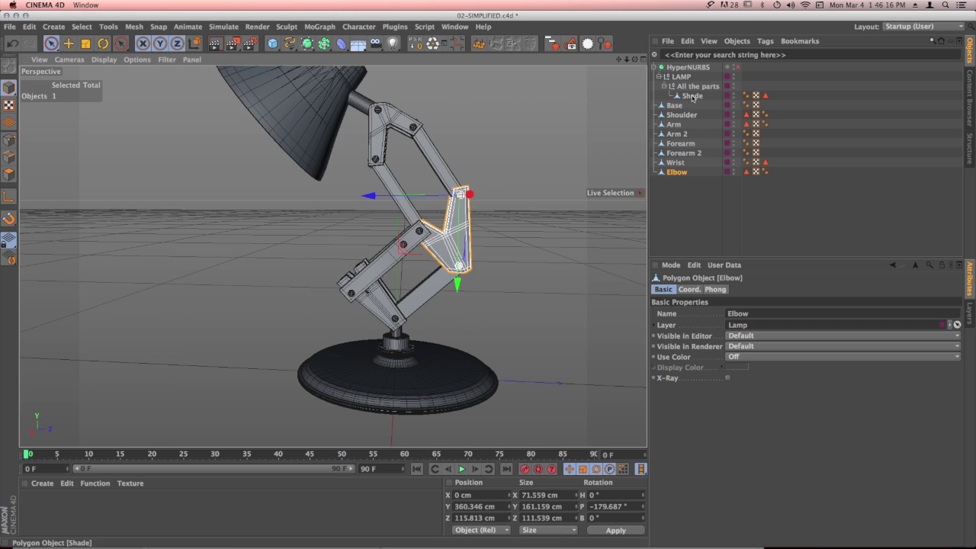
click(692, 96)
drag(690, 106, 694, 203)
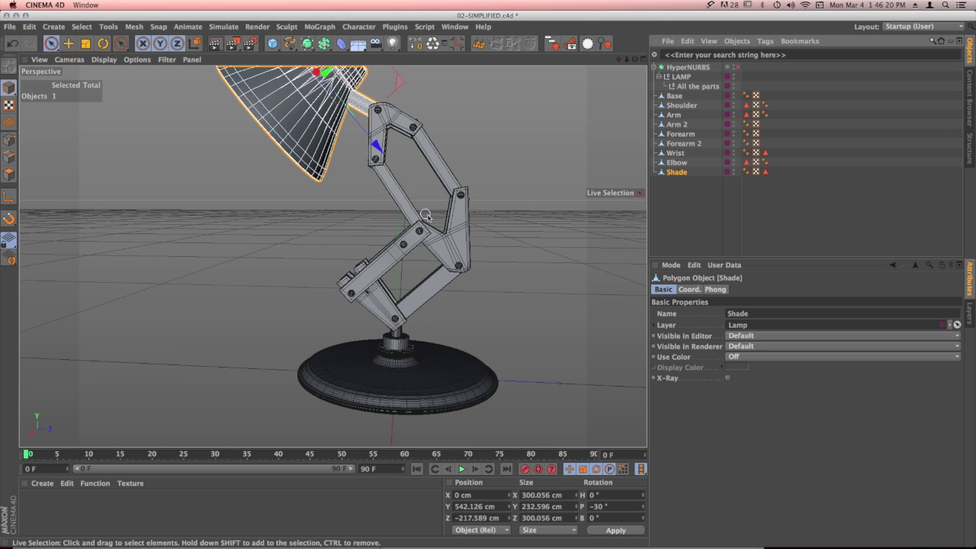
Select all nine lamp parts from Base to Shade and move them back into the All the parts group
scroll(412, 213, down, 3)
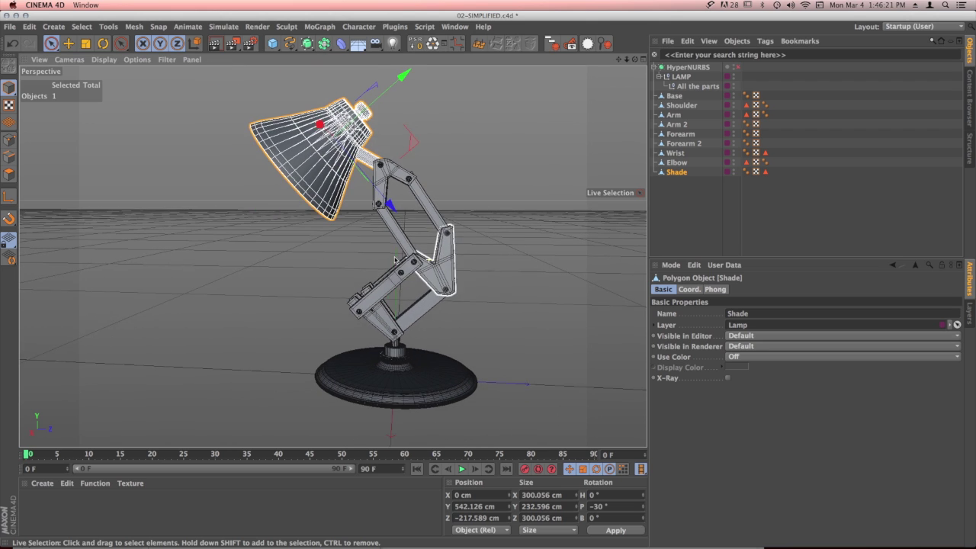
alt+drag(395, 260, 449, 256)
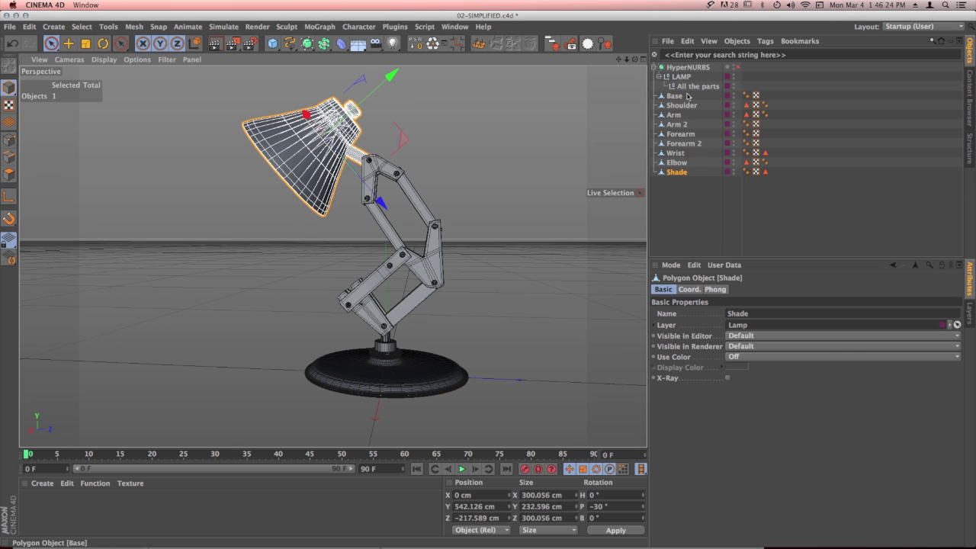
drag(695, 97, 682, 219)
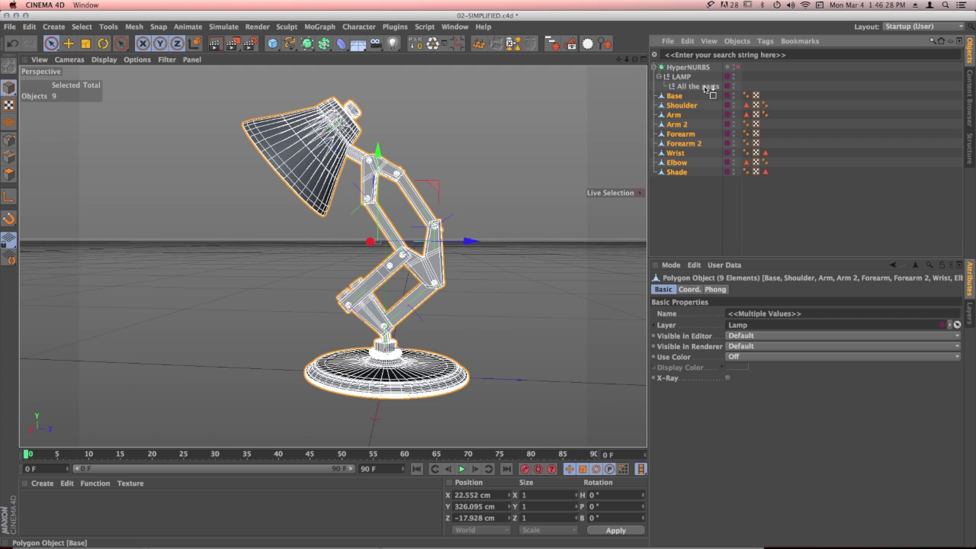
drag(705, 89, 706, 88)
alt+drag(441, 261, 412, 295)
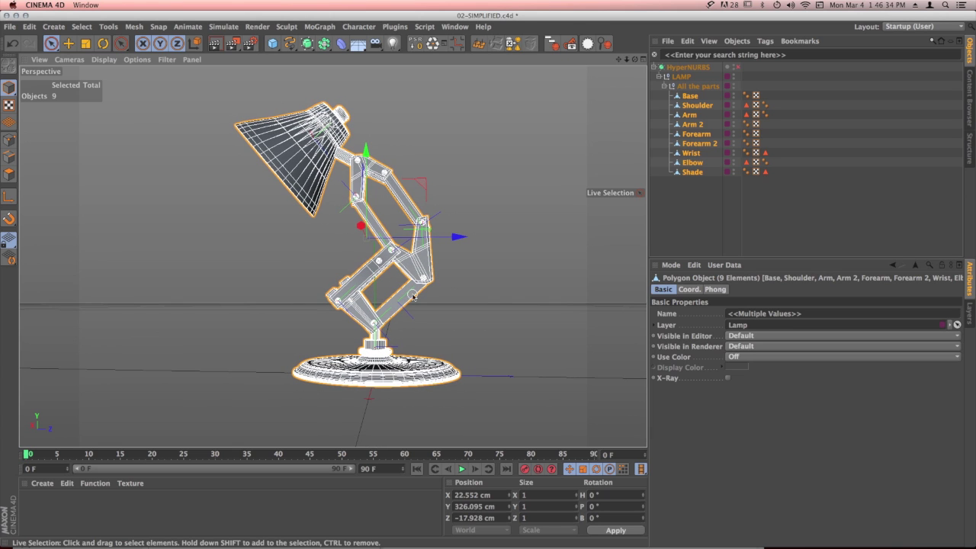
Make Shoulder a child of Base with the Set Parent command and expand Base in the hierarchy
click(691, 195)
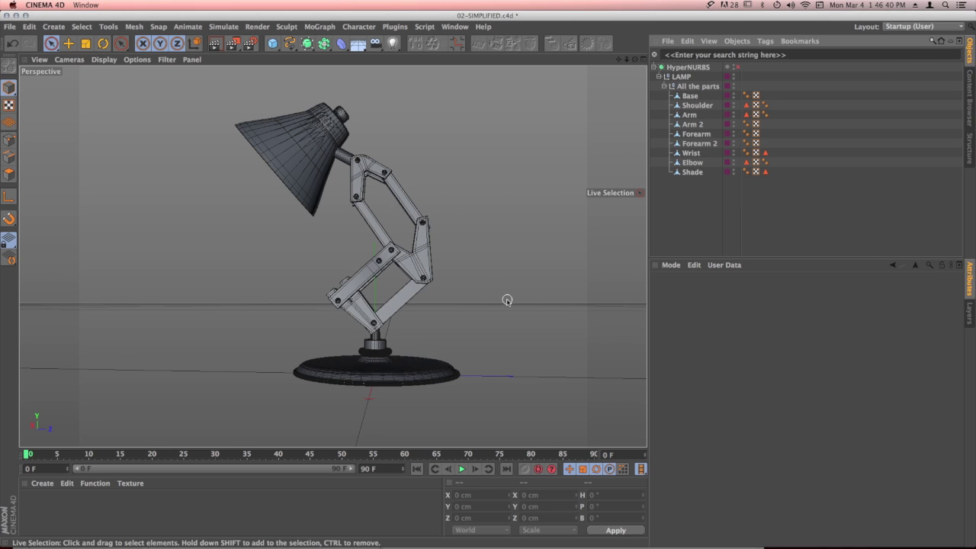
click(289, 160)
click(378, 347)
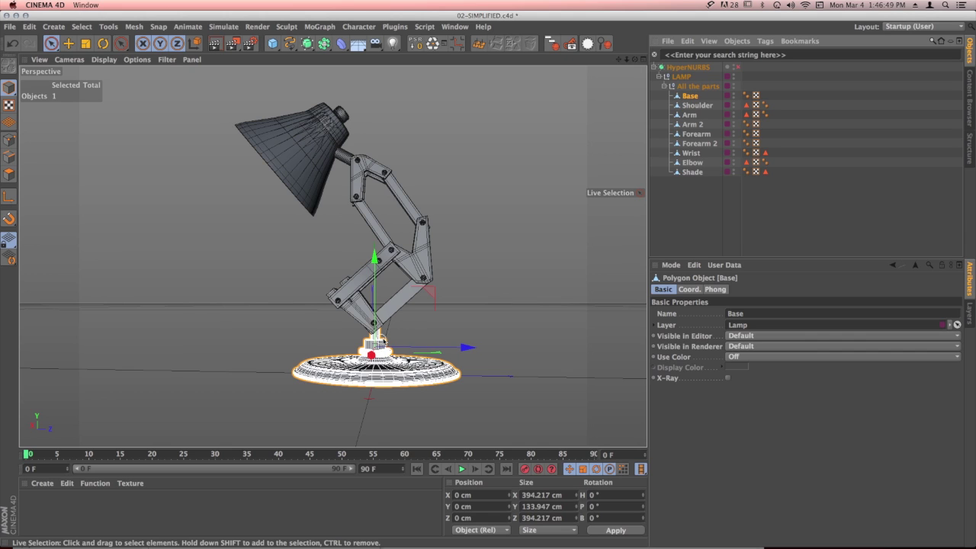
click(697, 106)
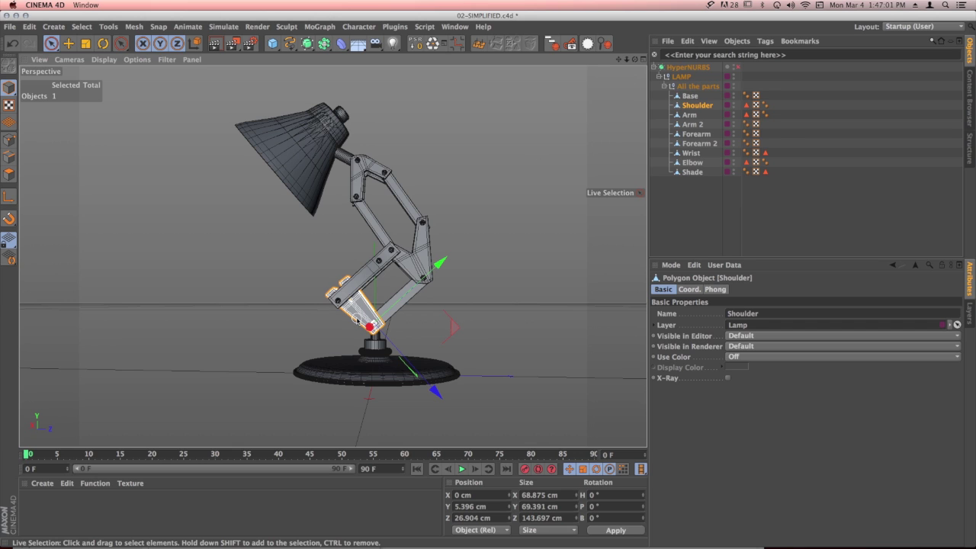
click(587, 43)
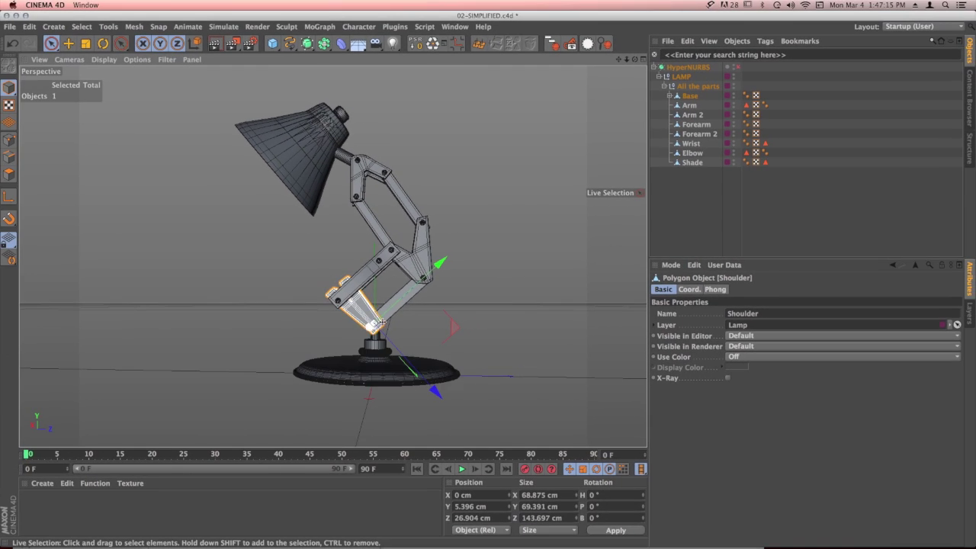
click(669, 95)
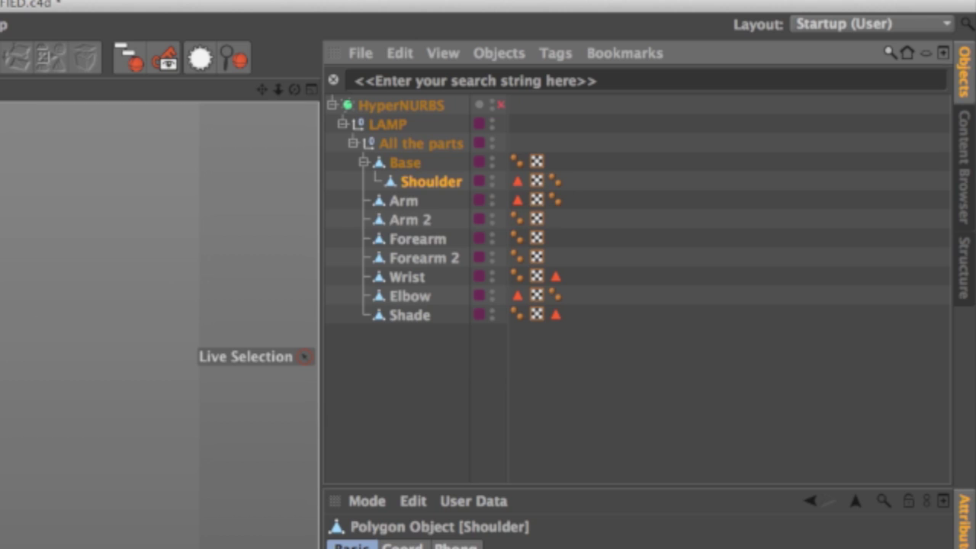
Make the Arm part a child of Shoulder with the Set Parent command
click(397, 200)
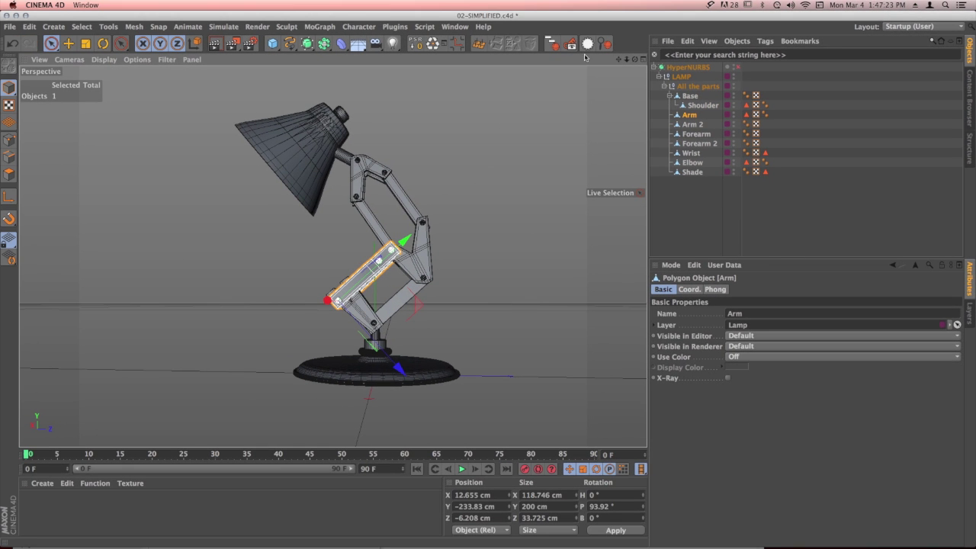
click(589, 44)
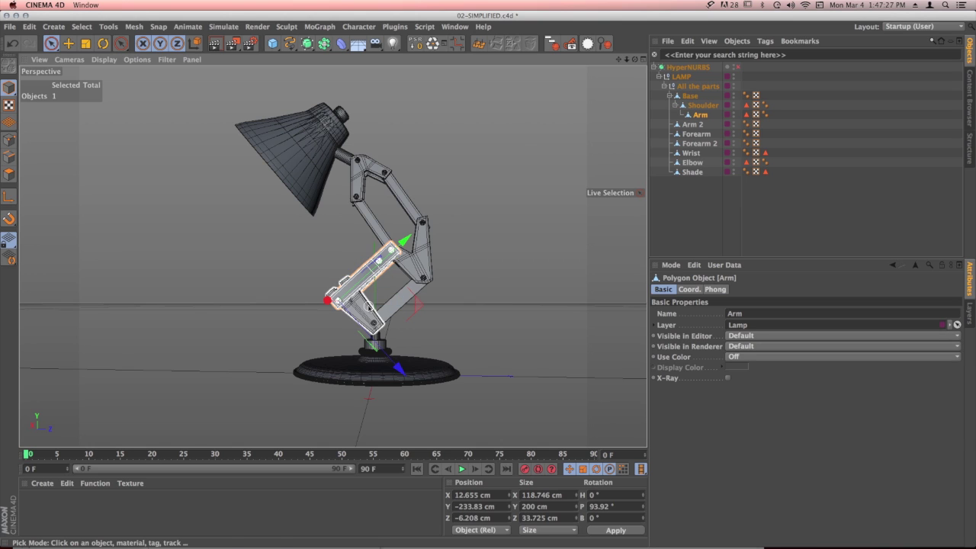
click(385, 255)
Set Arm as the parent of the Forearm part
click(372, 216)
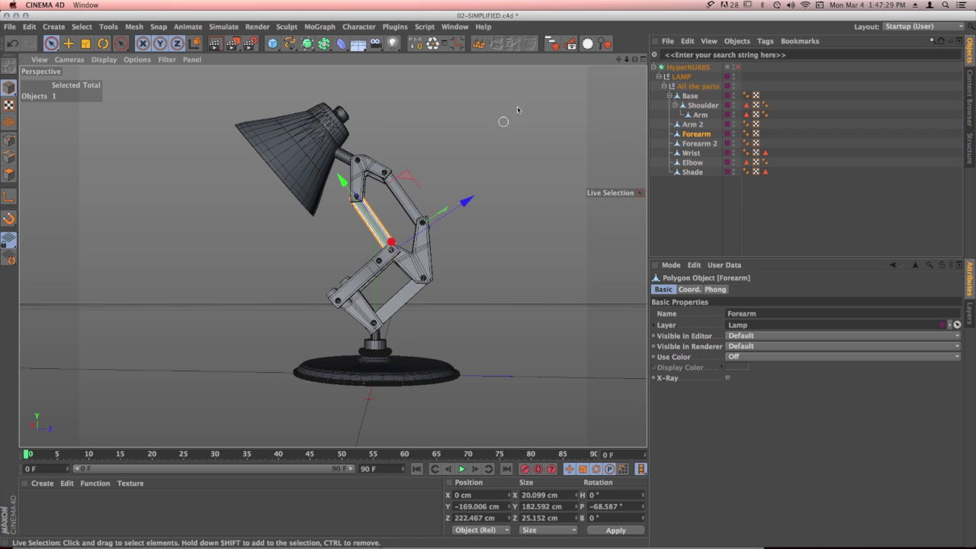
click(589, 43)
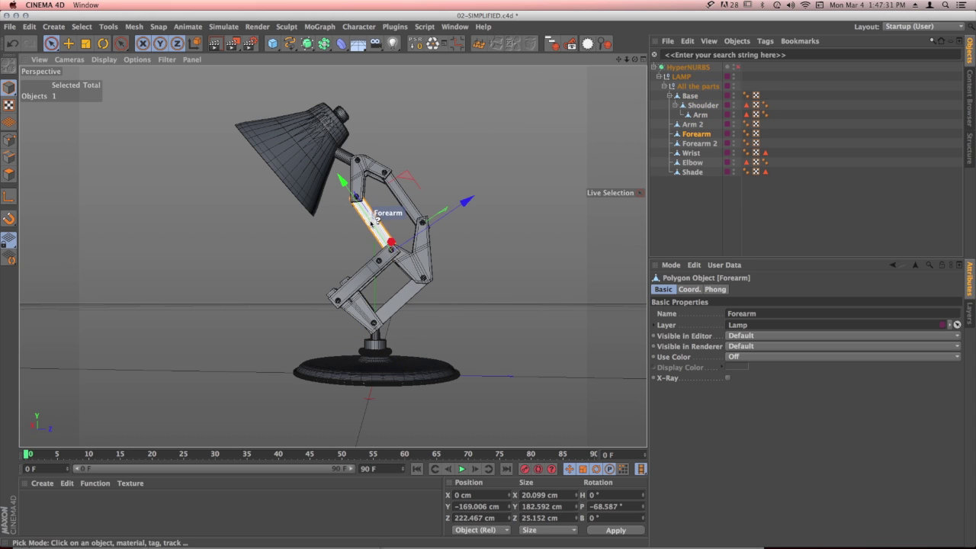
click(383, 263)
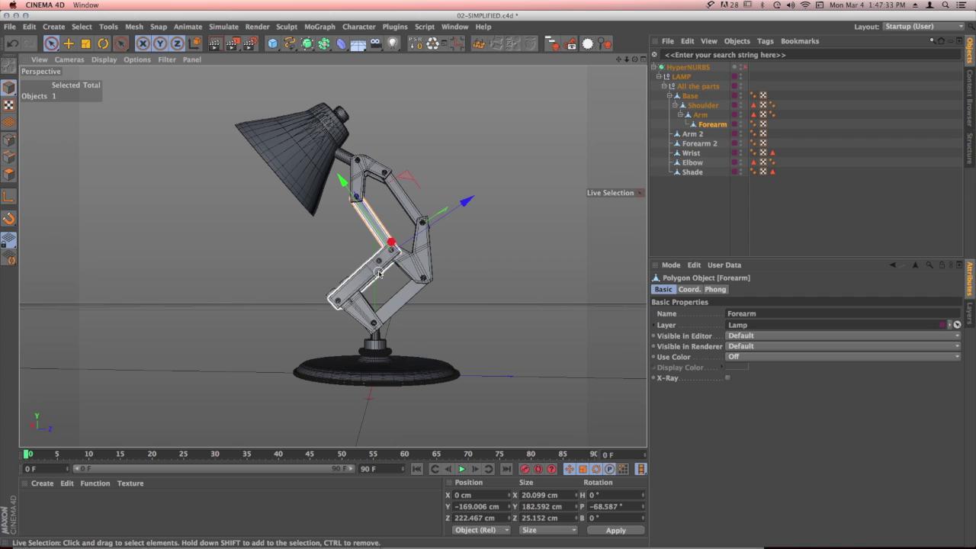
Set Forearm as the parent of the Wrist part
click(372, 171)
click(588, 44)
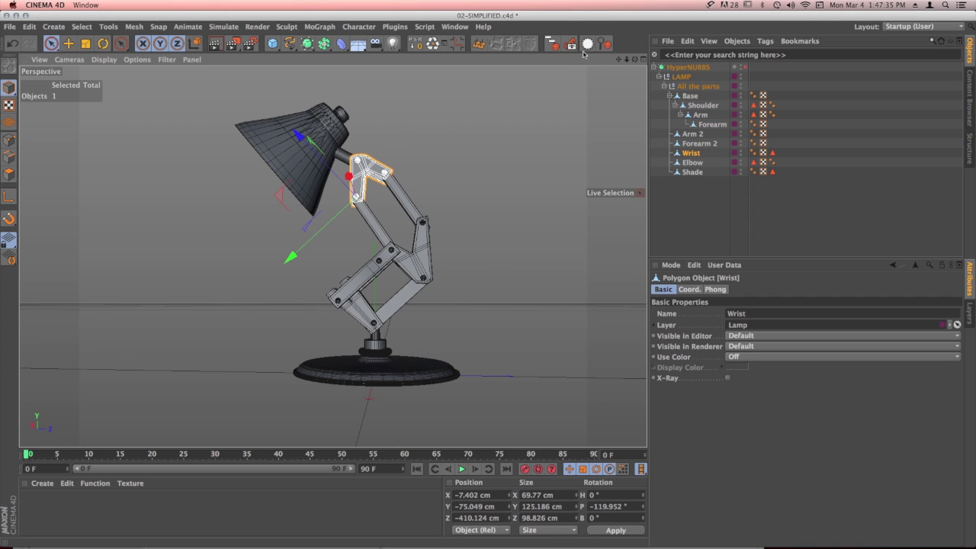
click(378, 222)
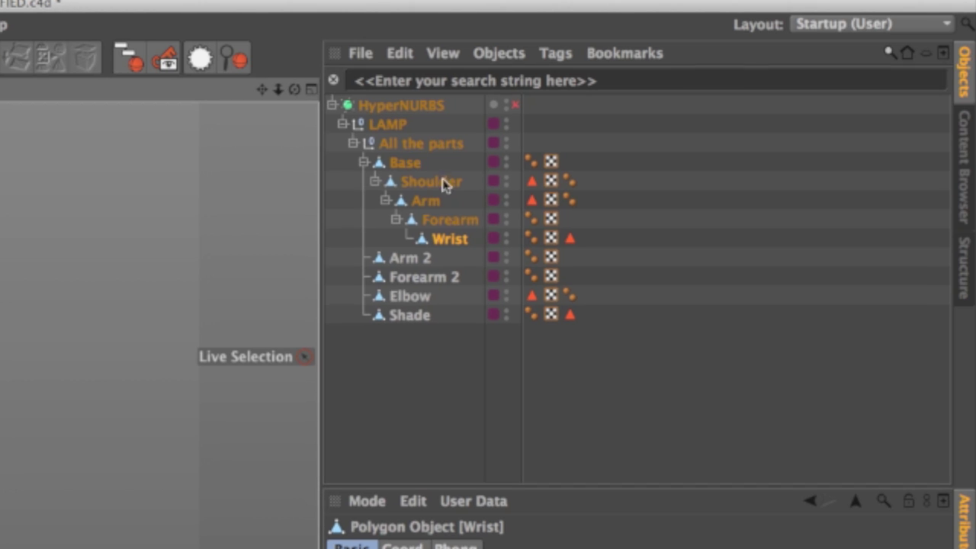
drag(475, 140, 380, 247)
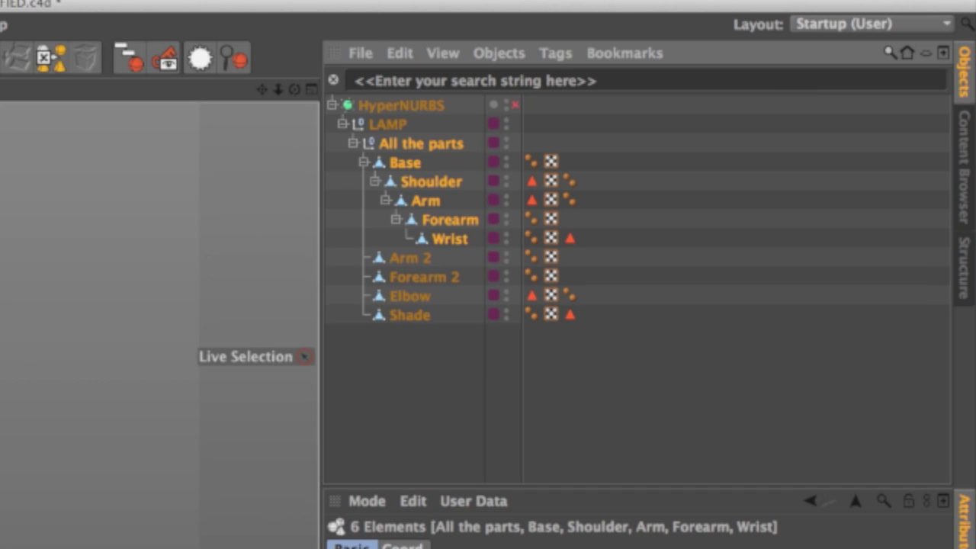
click(423, 277)
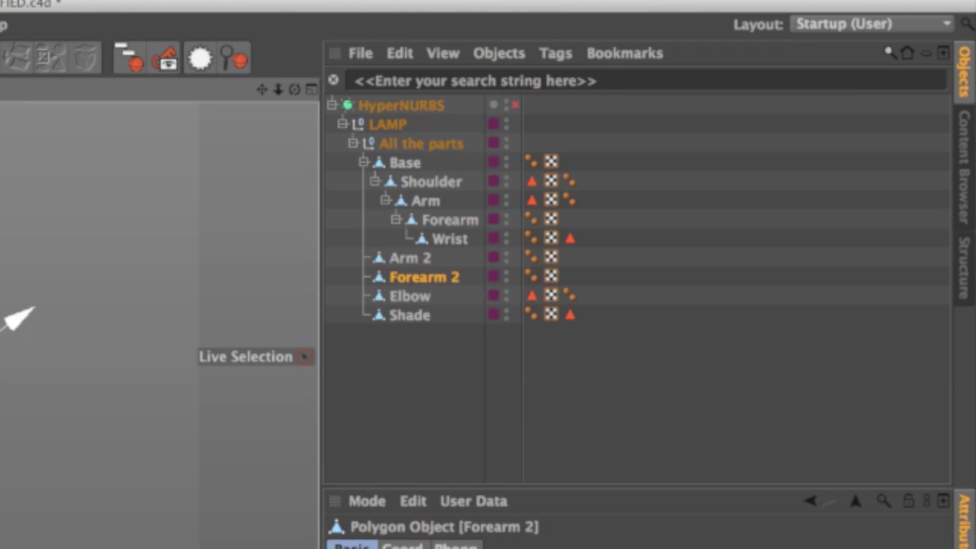
click(410, 296)
Select Arm 2 and make it a child of Shoulder with the Set Parent command
click(410, 258)
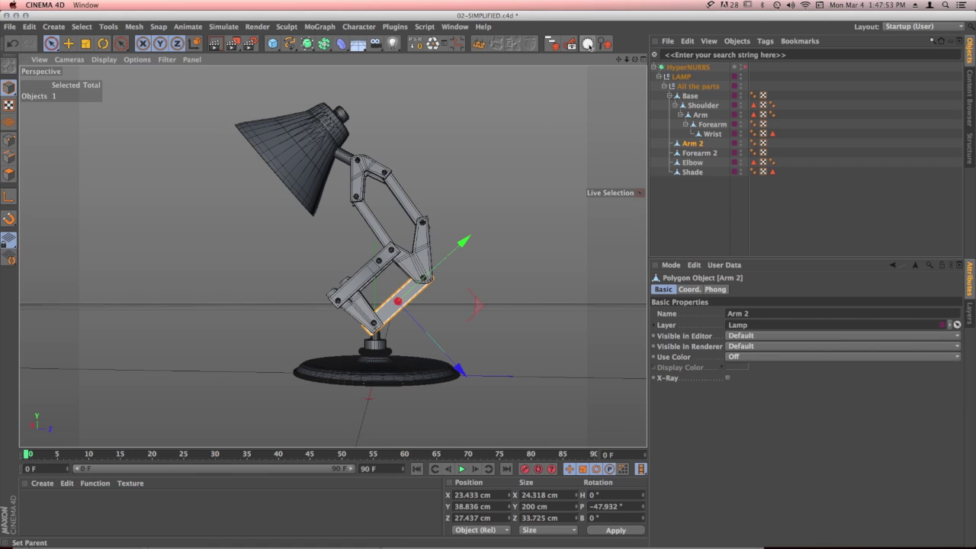
click(588, 44)
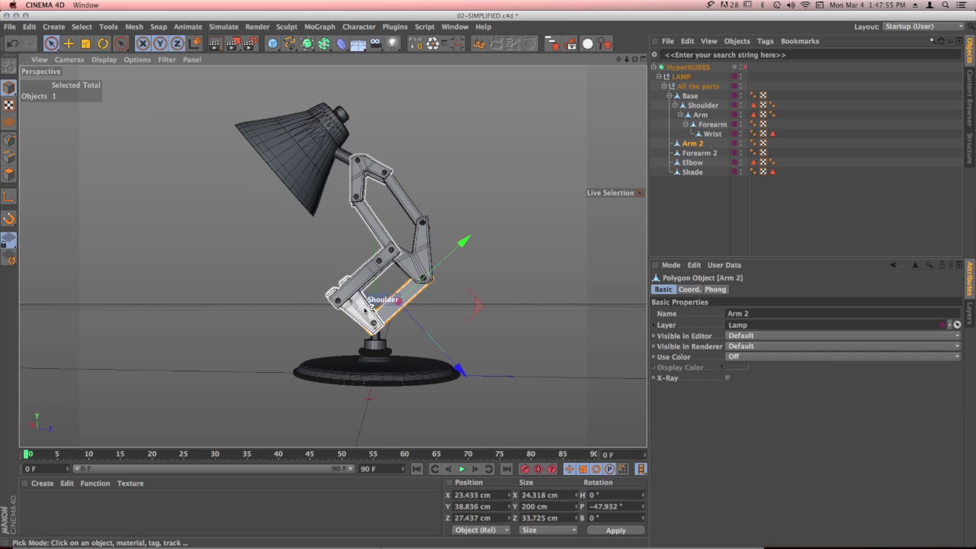
Parent Arm 2 to the Shoulder and the Elbow to the Arm
click(365, 307)
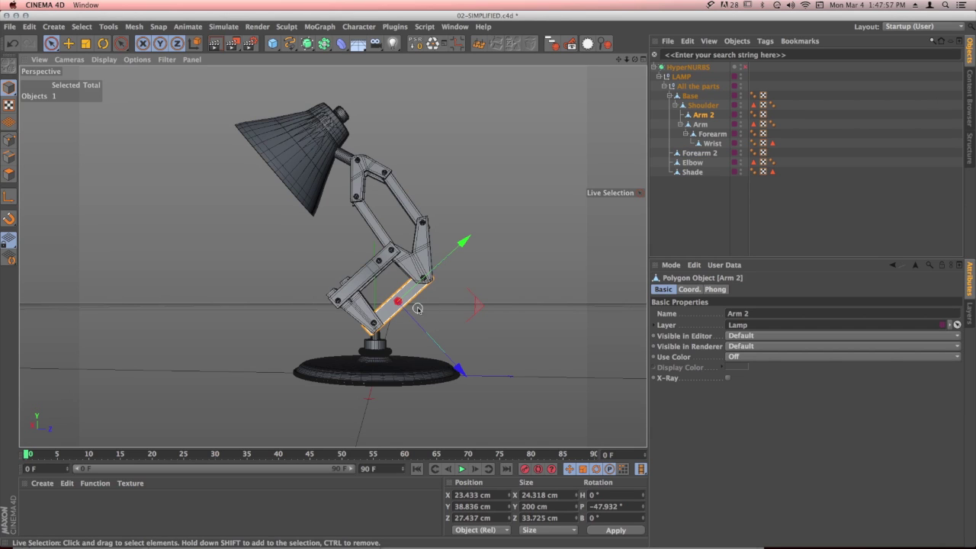
click(432, 250)
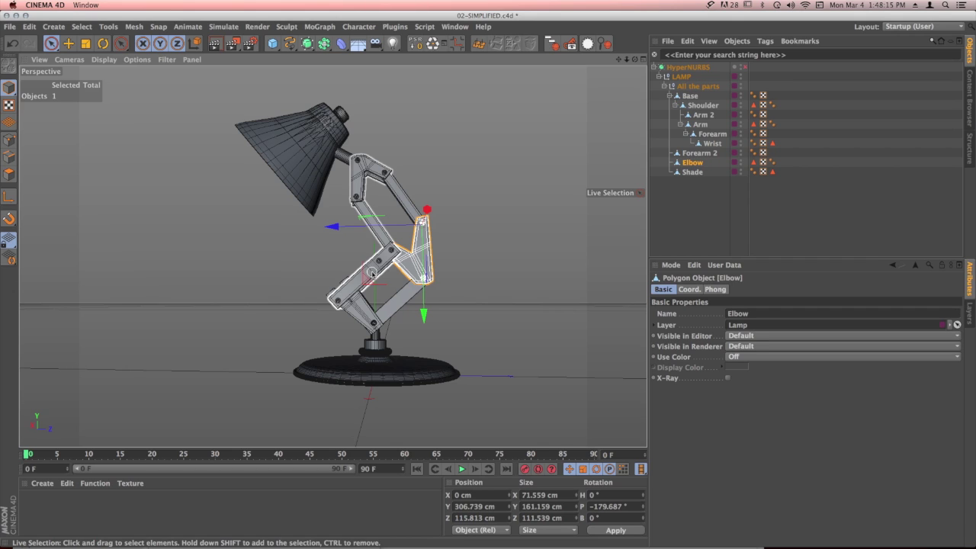
click(587, 44)
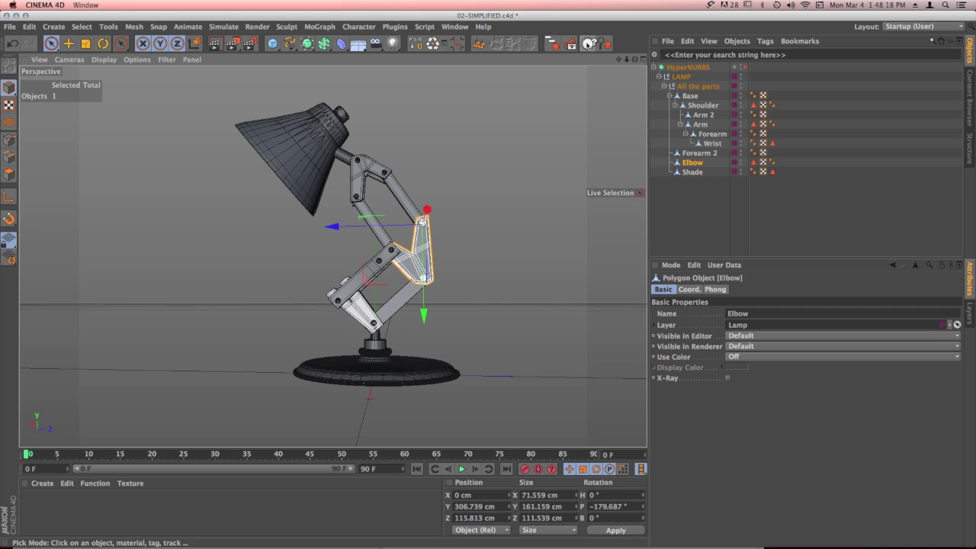
click(376, 271)
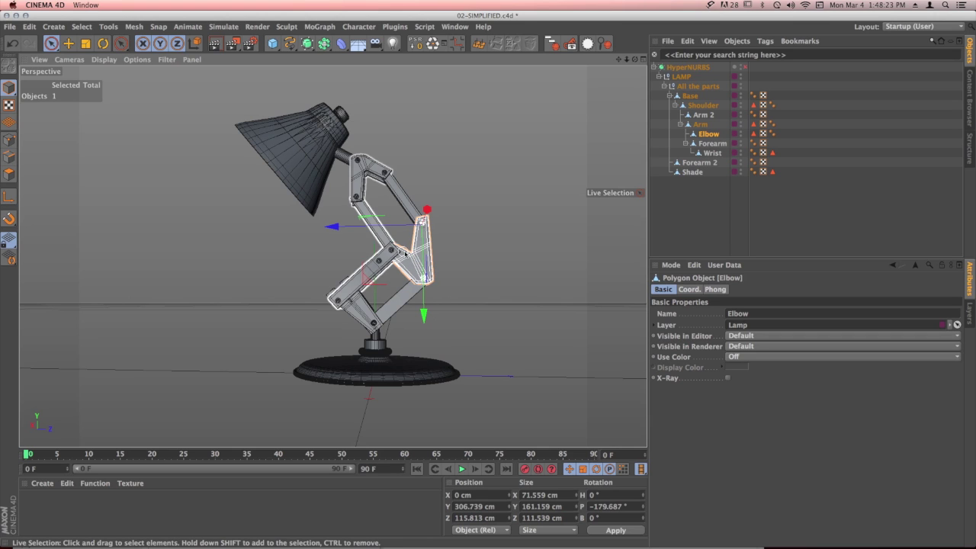
Parent Forearm 2 to the Elbow
scroll(412, 251, up, 3)
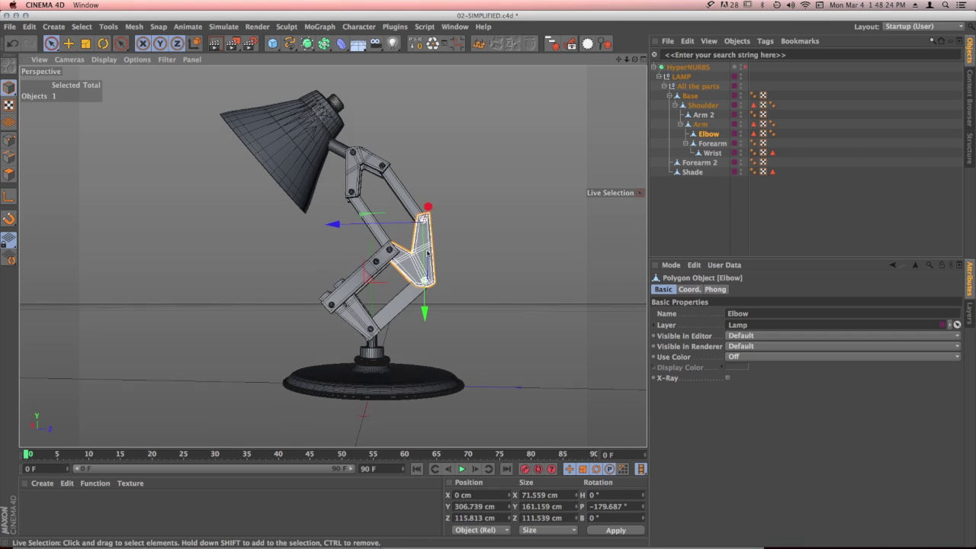
click(405, 185)
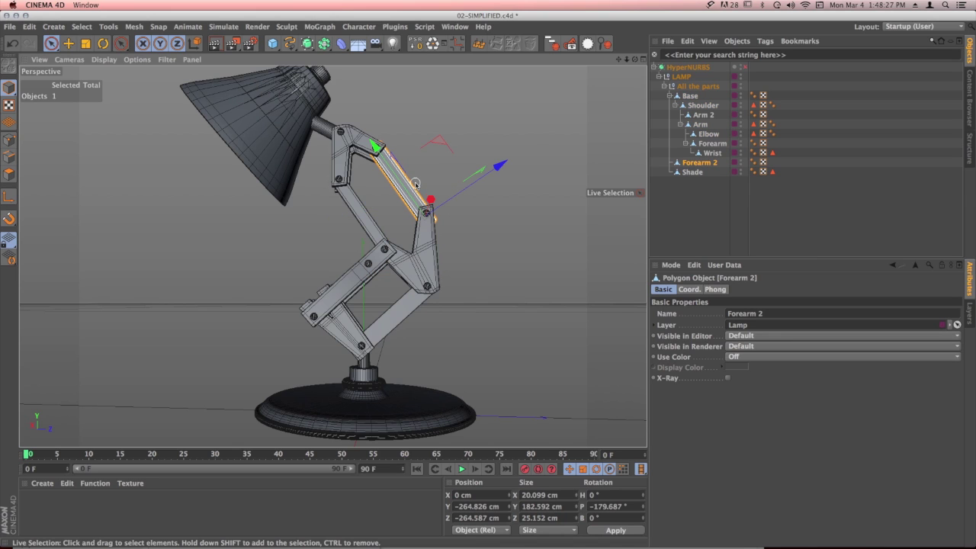
click(363, 211)
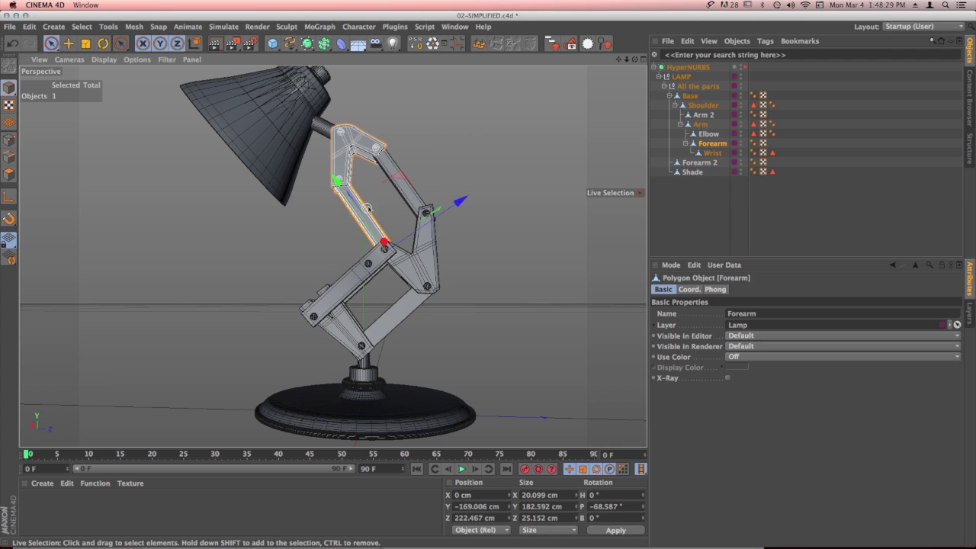
click(399, 189)
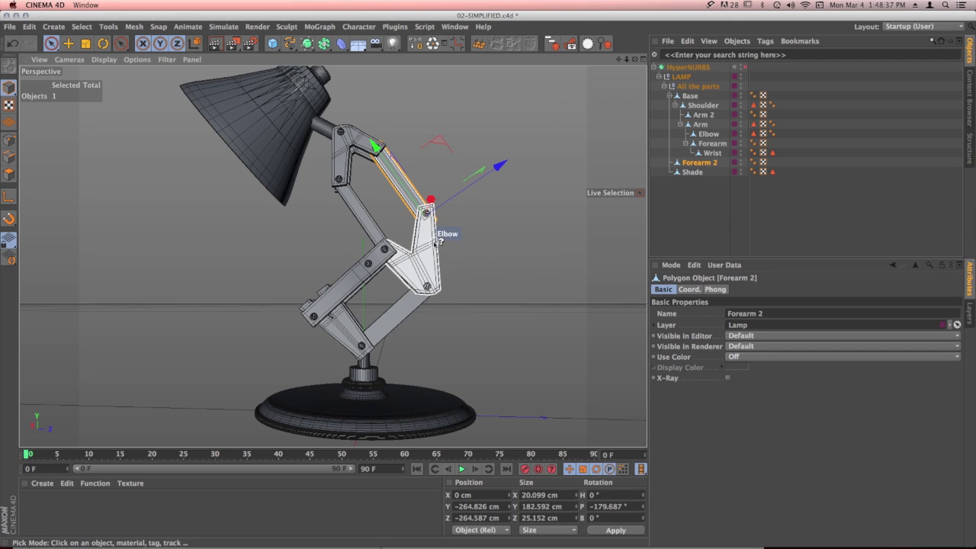
click(427, 215)
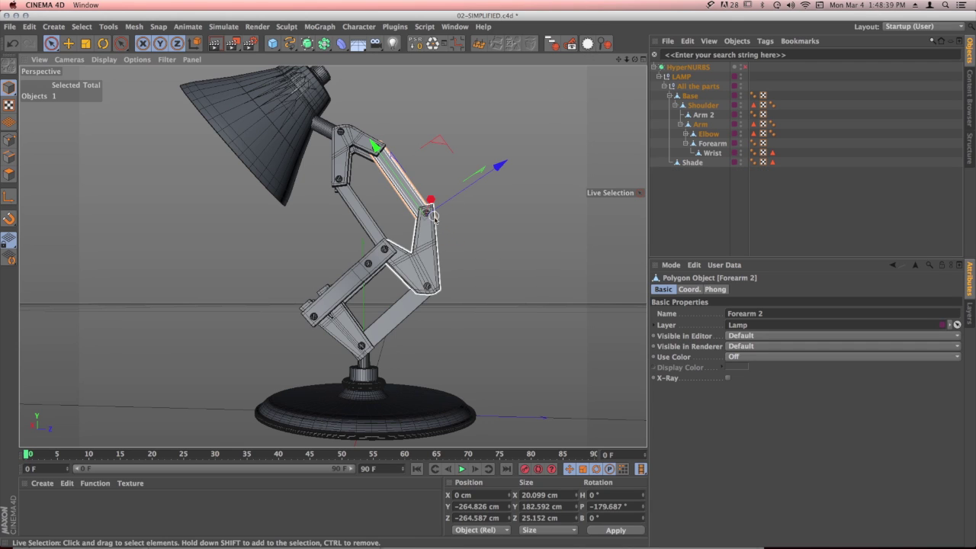
Parent the Shade to the Wrist so the lamp head belongs to the arm hierarchy
alt+drag(434, 256, 416, 221)
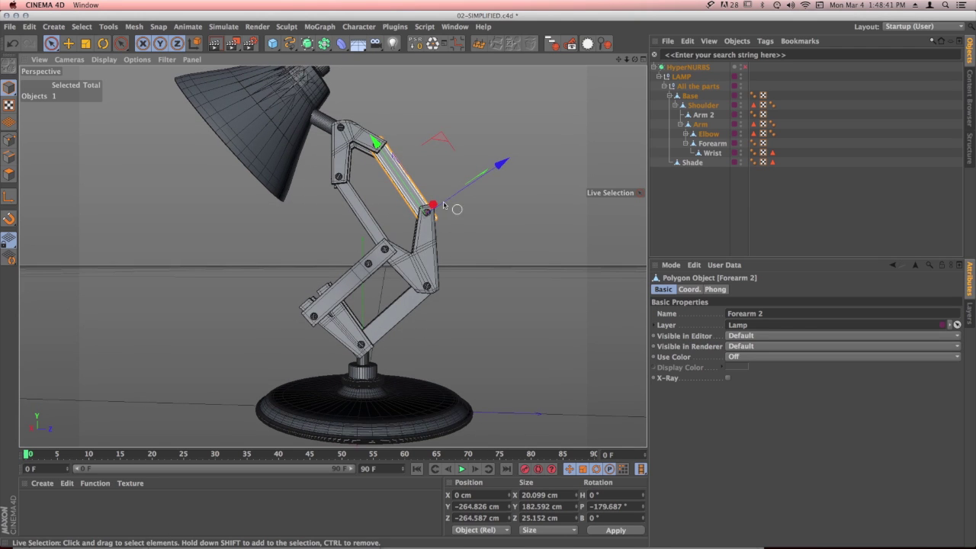
scroll(404, 198, up, 3)
click(393, 181)
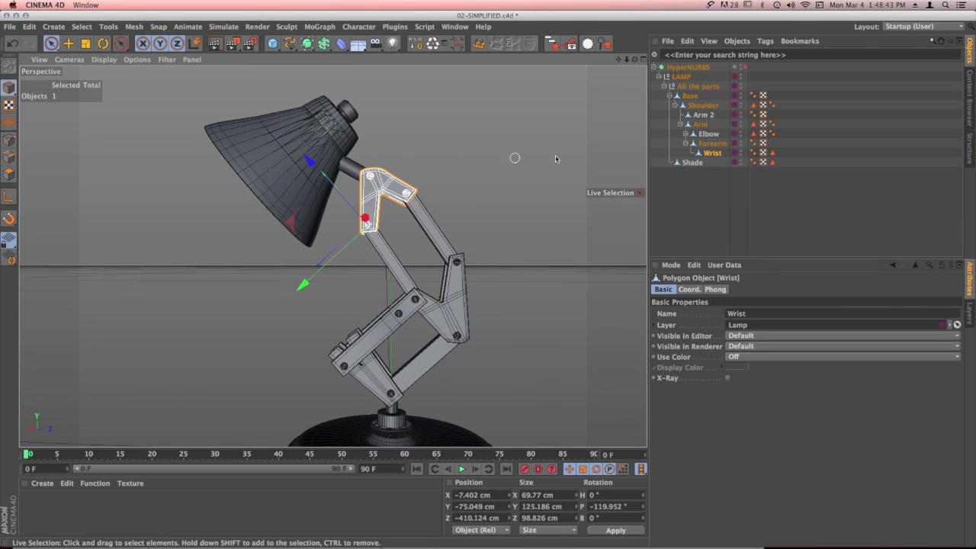
click(694, 163)
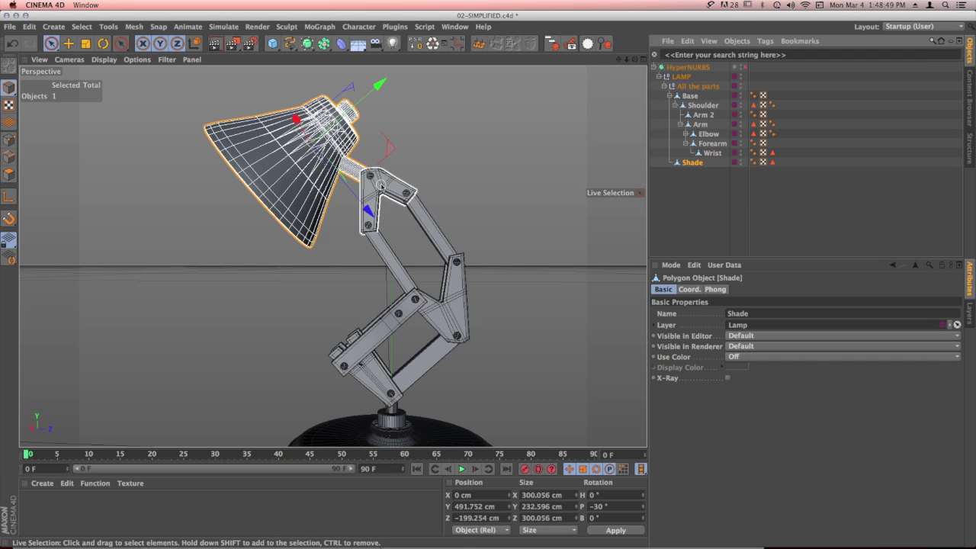
click(587, 44)
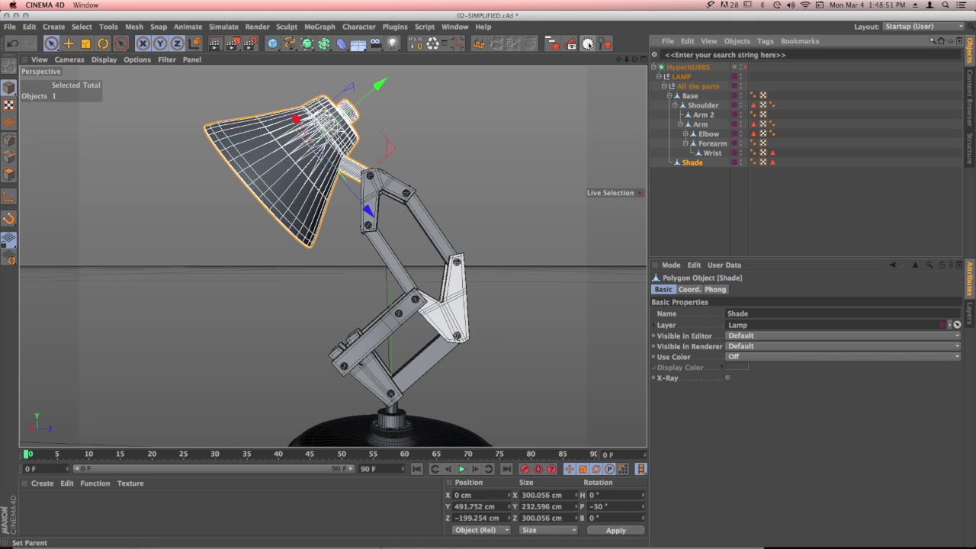
click(400, 180)
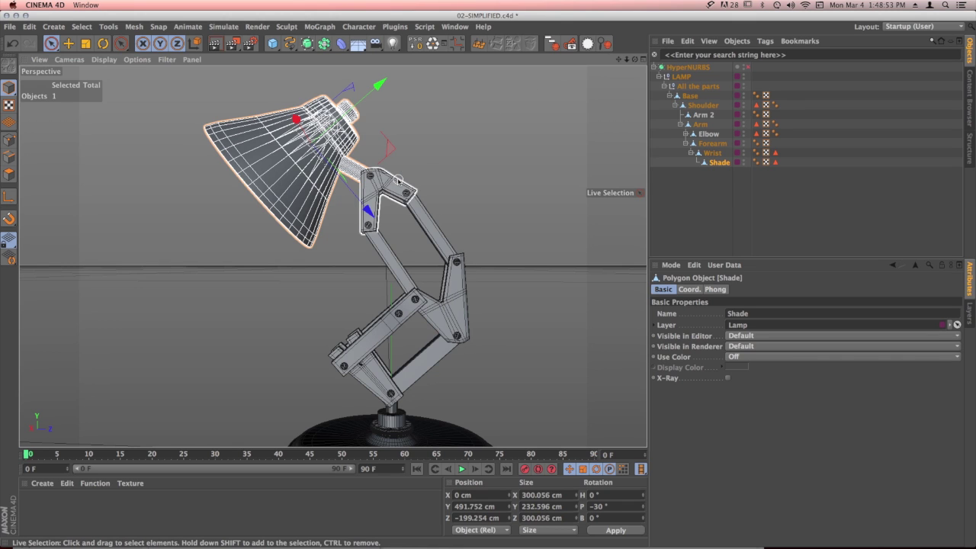
Switch to the Right view with the whole lamp framed
alt+drag(501, 294, 409, 316)
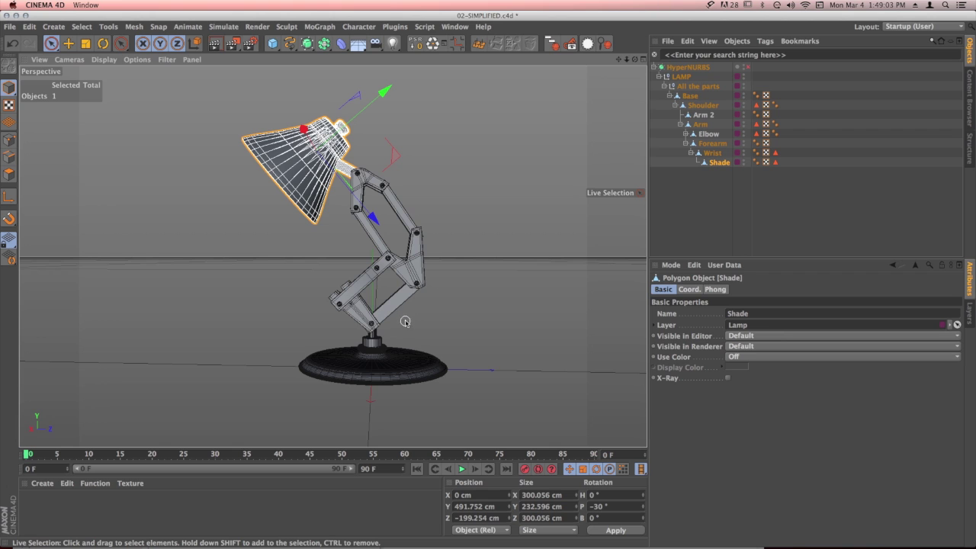
click(644, 61)
click(330, 252)
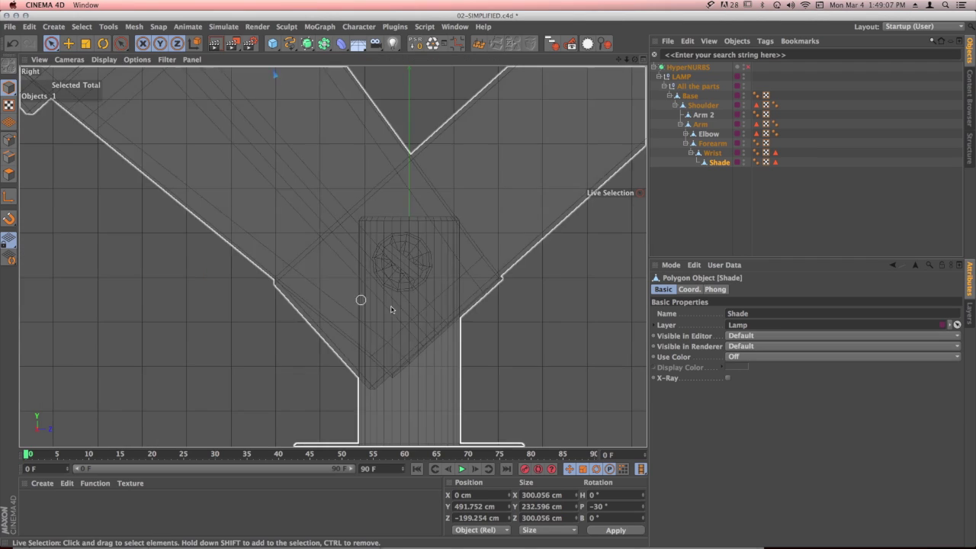
scroll(391, 309, down, 10)
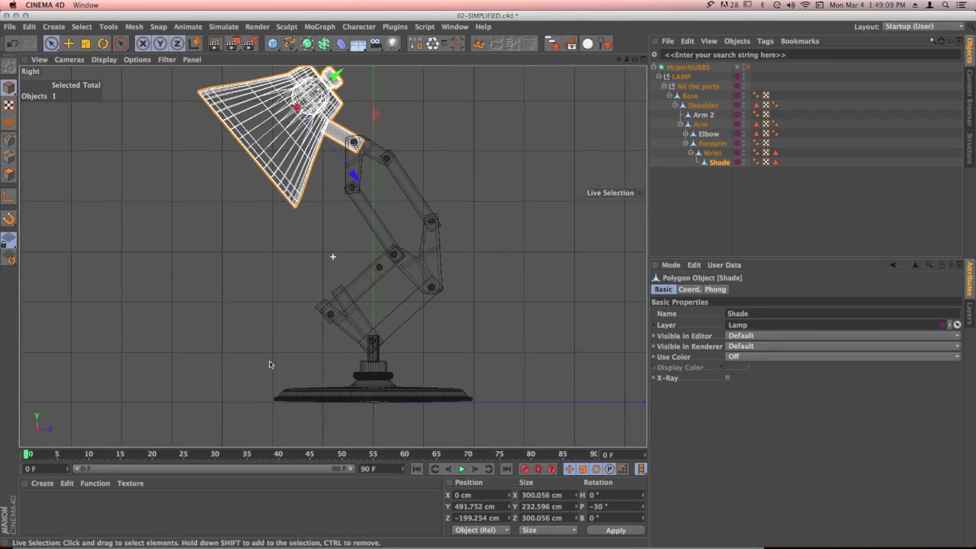
alt+middle_drag(269, 365, 243, 363)
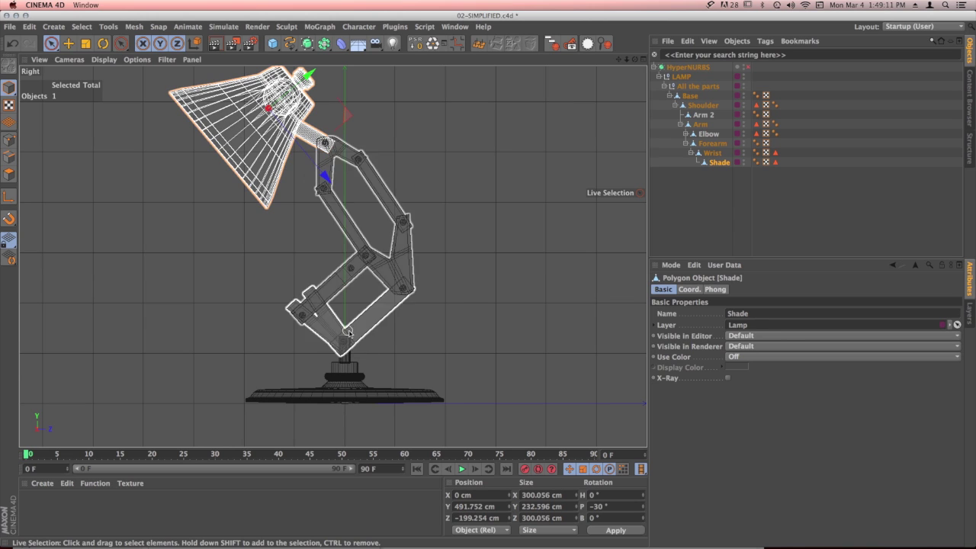
Bring up the Untitled 1 scene and examine where the leg's joints pivot, especially at the knee
click(455, 29)
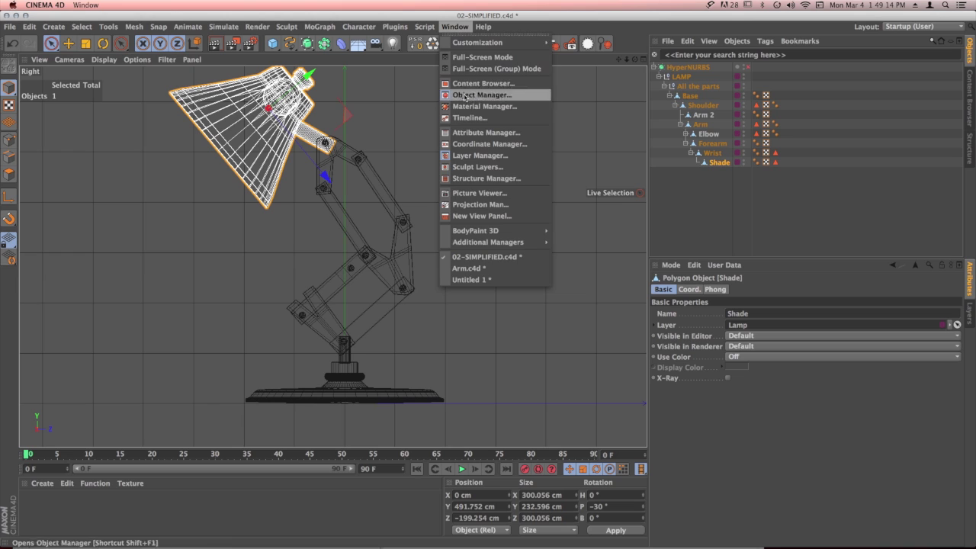
click(481, 279)
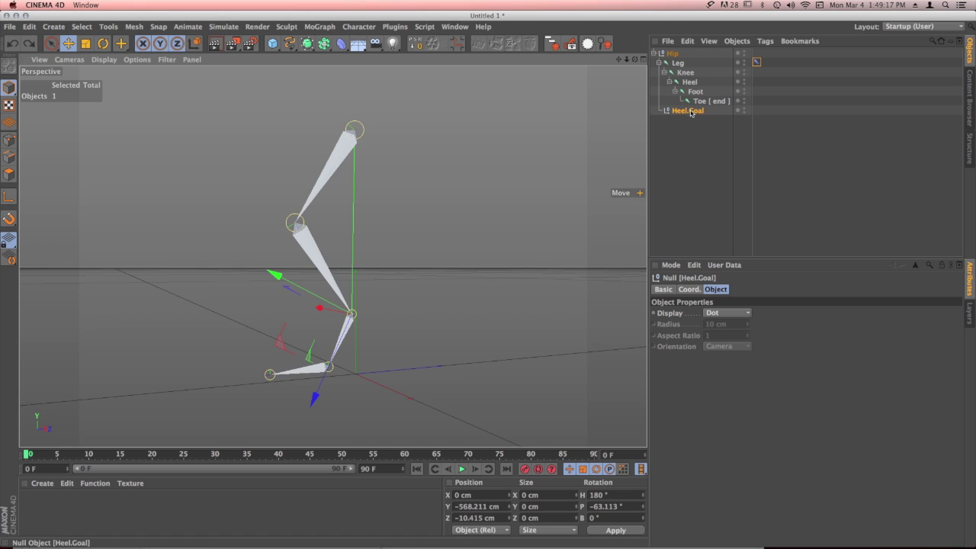
scroll(333, 221, up, 5)
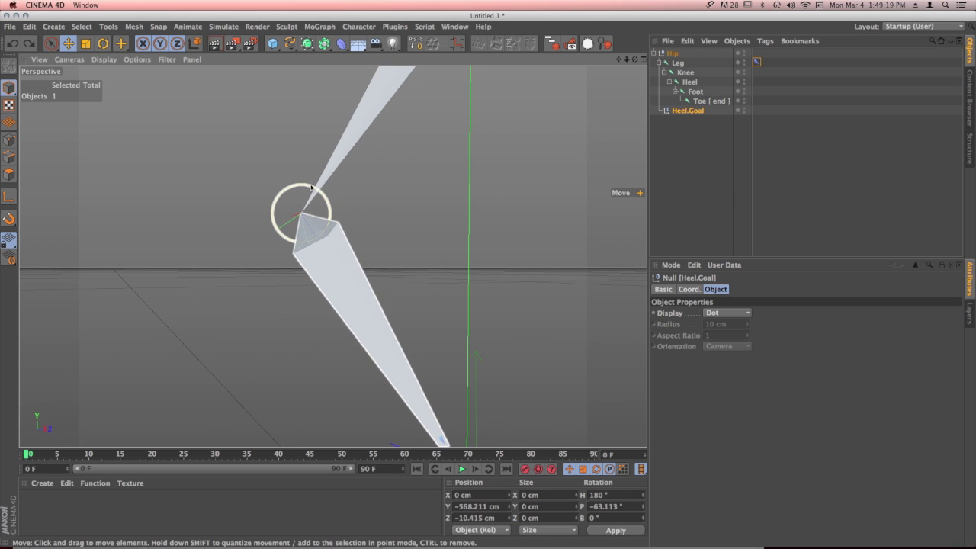
click(388, 211)
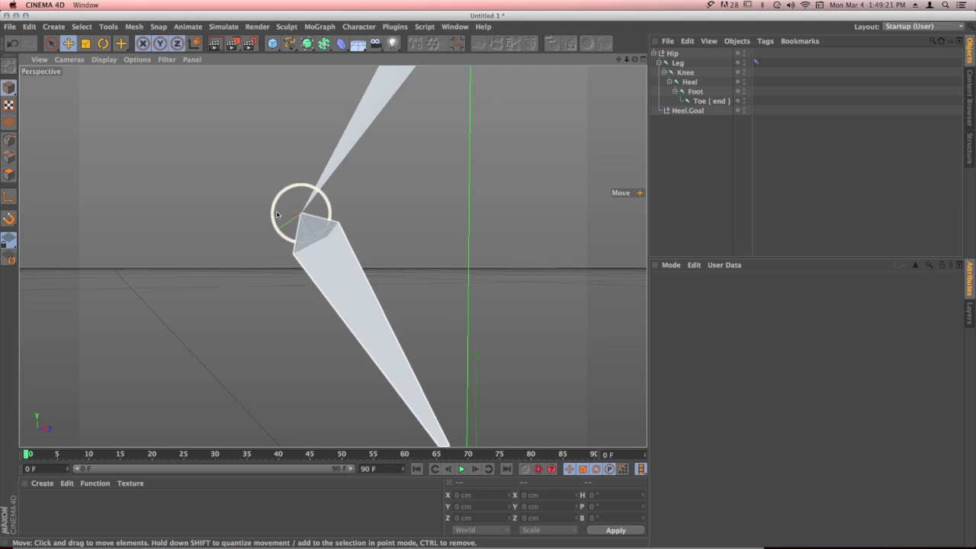
scroll(266, 251, down, 8)
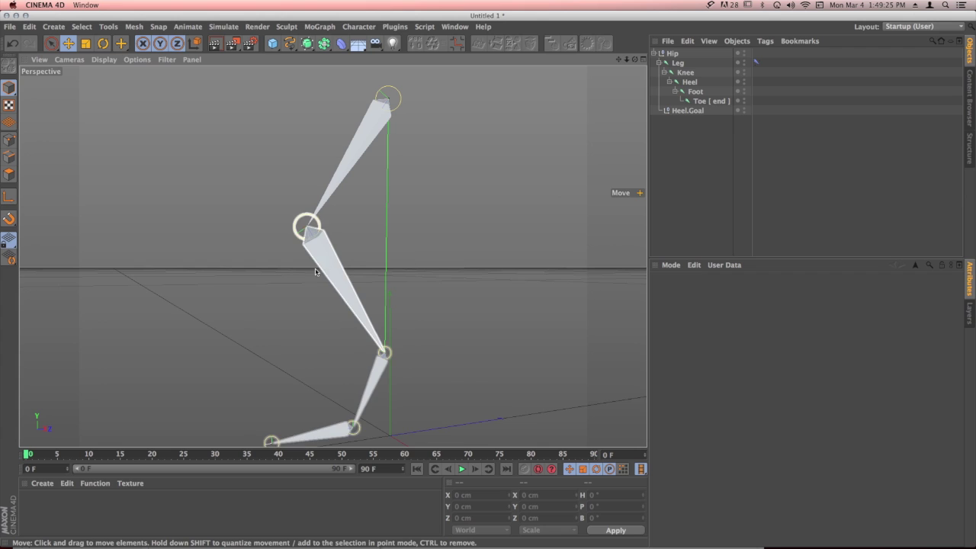
alt+middle_drag(307, 225, 295, 207)
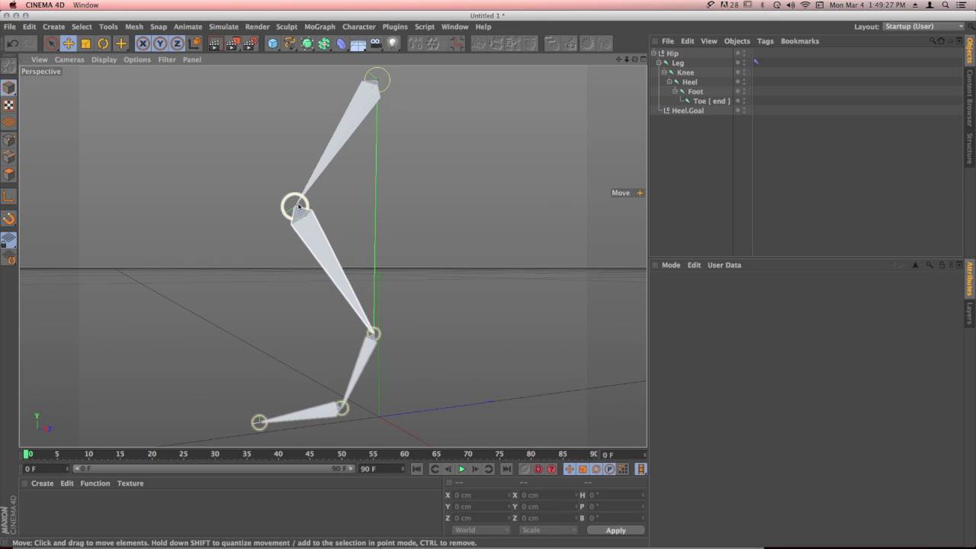
Examine the joint pivots of the arm rig in Arm.c4d and return to 02-SIMPLIFIED.c4d
click(458, 28)
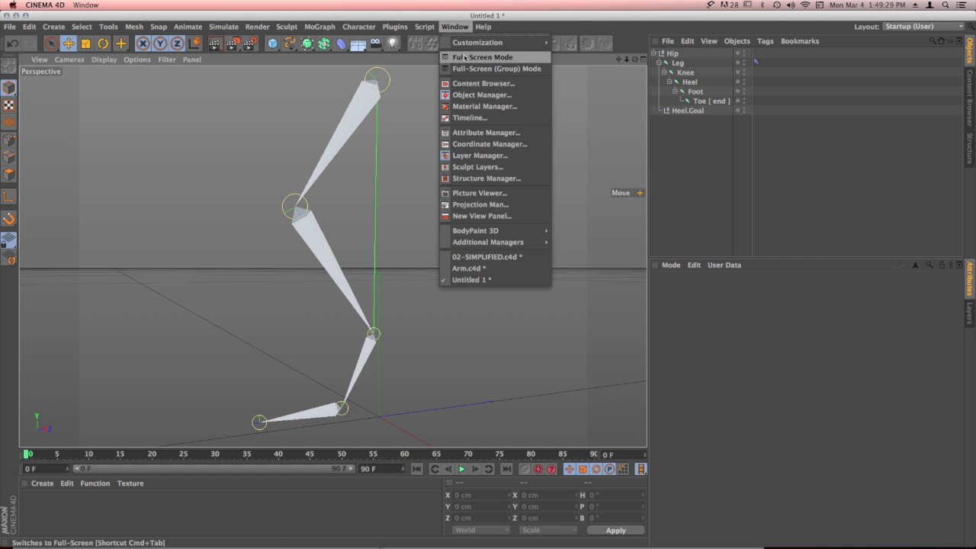
click(491, 268)
alt+drag(466, 113, 221, 199)
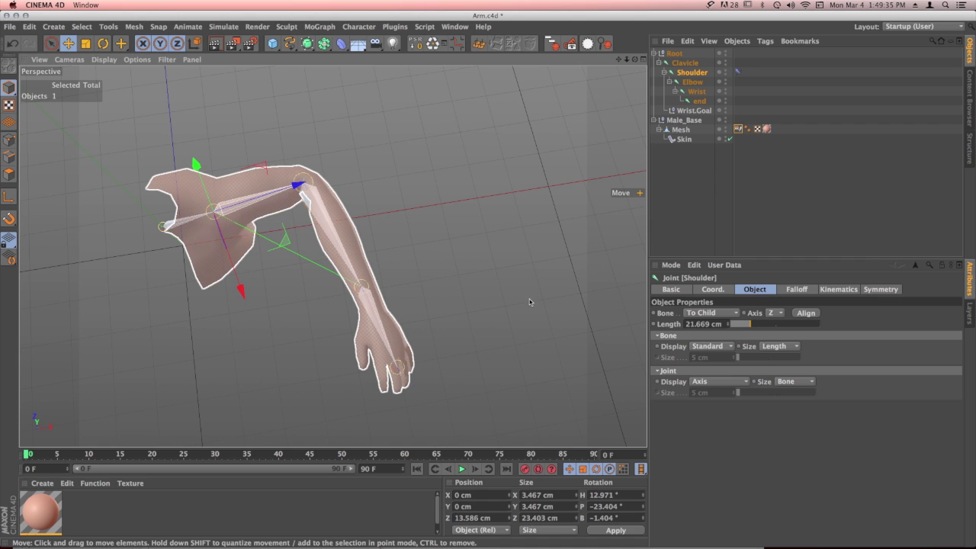
click(460, 27)
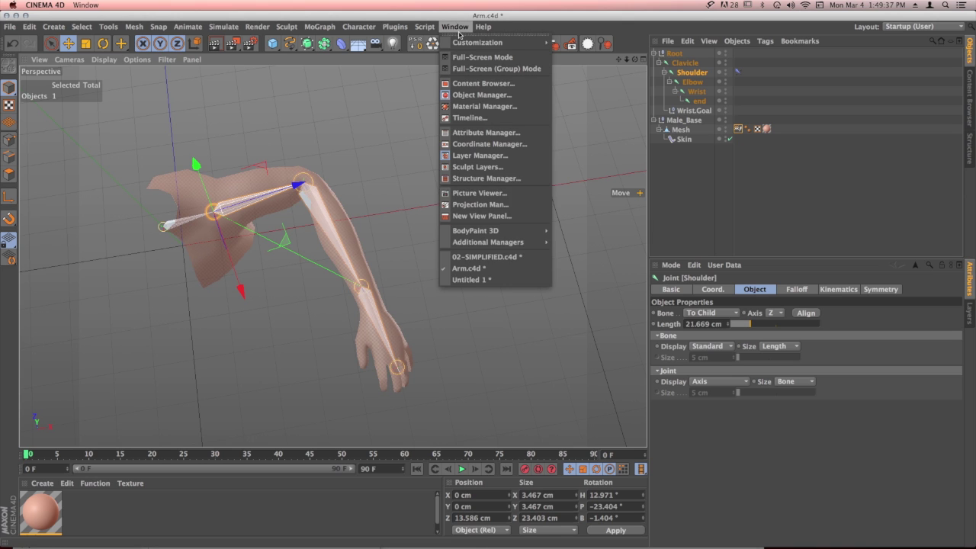
click(486, 262)
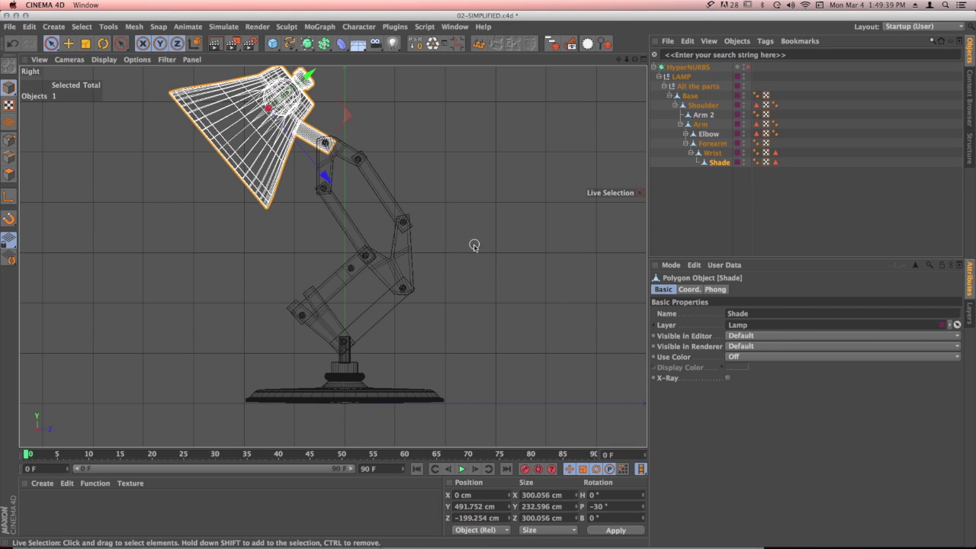
Enable axis modification and lower the Base's axis to the underside of the lamp base, at about Y -66 cm
click(717, 164)
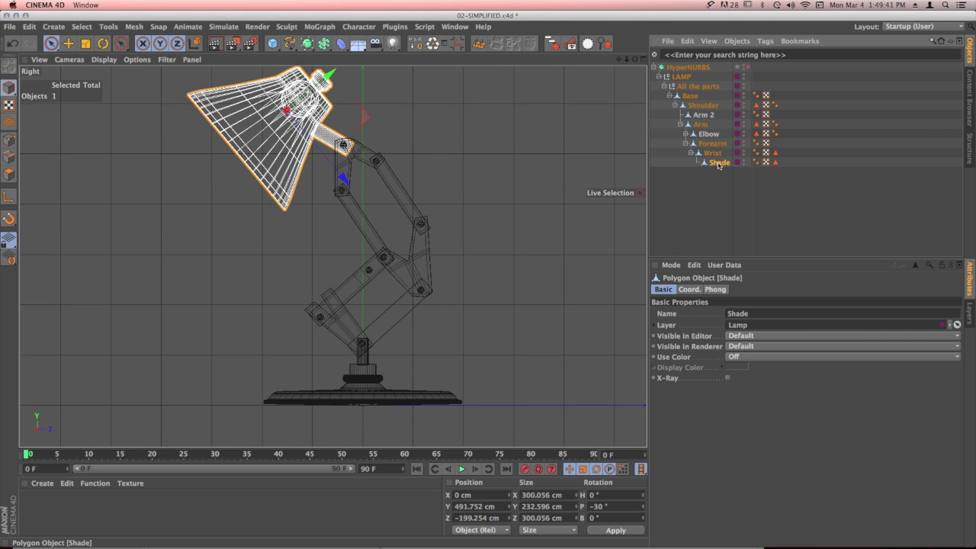
alt+middle_drag(438, 291, 391, 298)
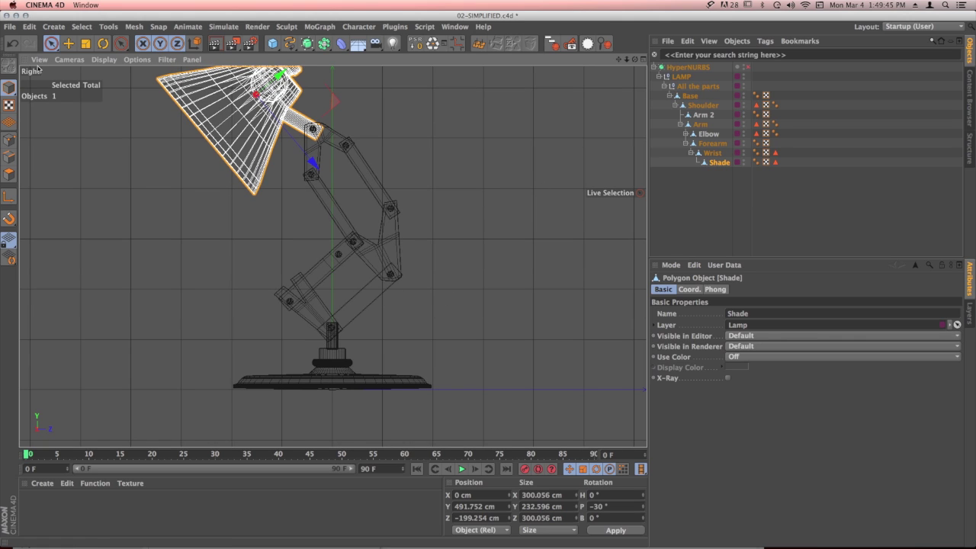
click(52, 43)
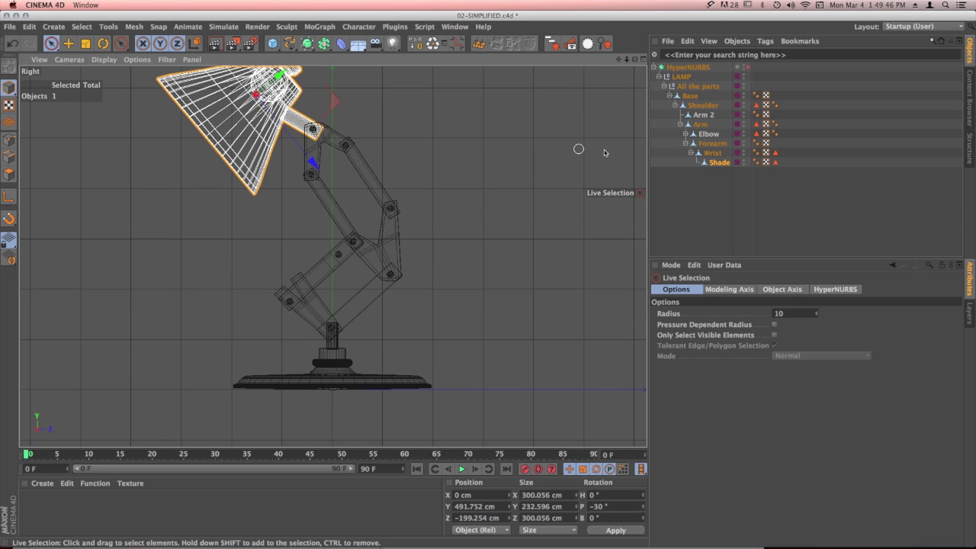
click(699, 97)
scroll(359, 400, up, 5)
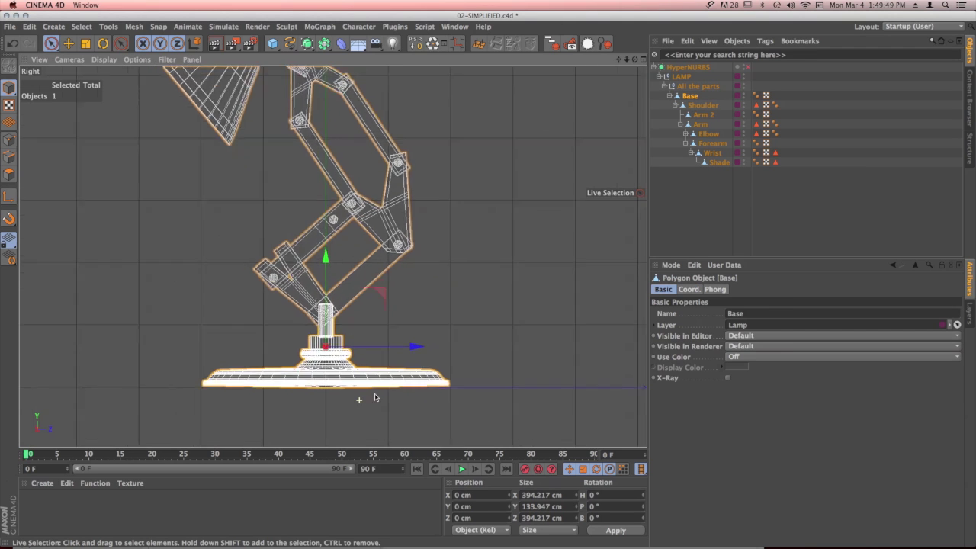
scroll(408, 391, down, 2)
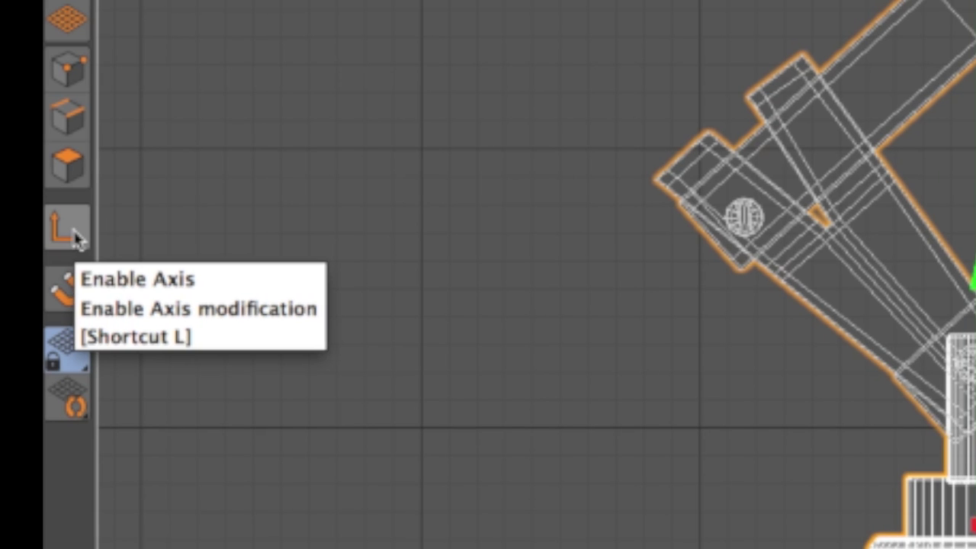
click(72, 227)
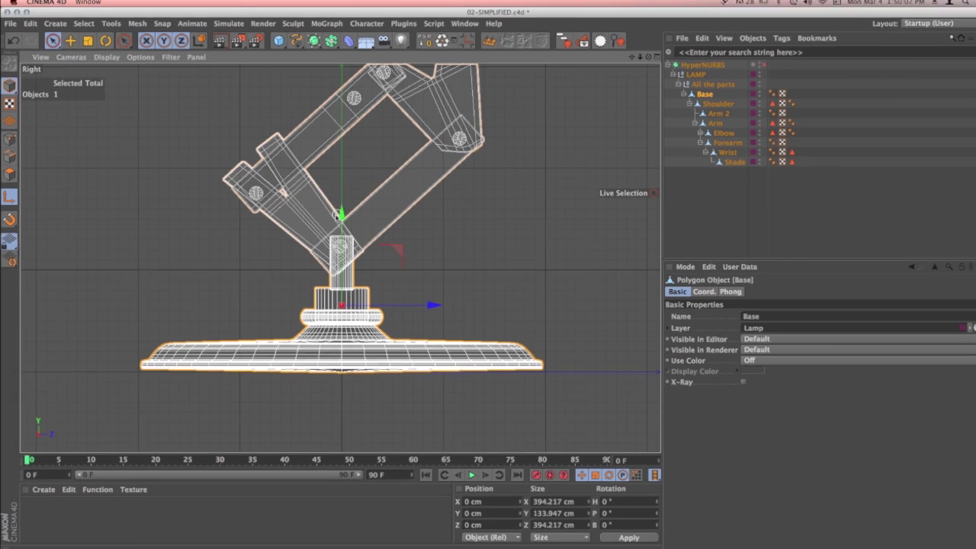
drag(334, 220, 333, 276)
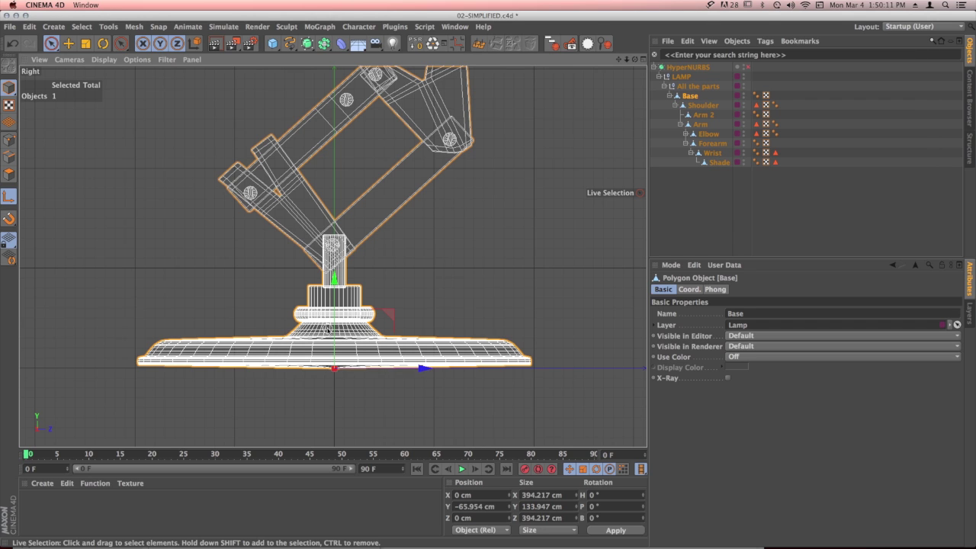
Centre the Shoulder's axis on the pivot screw above the base stem, at about Y 50.3 cm, Z -22 cm
click(706, 111)
scroll(344, 273, up, 3)
scroll(343, 273, up, 2)
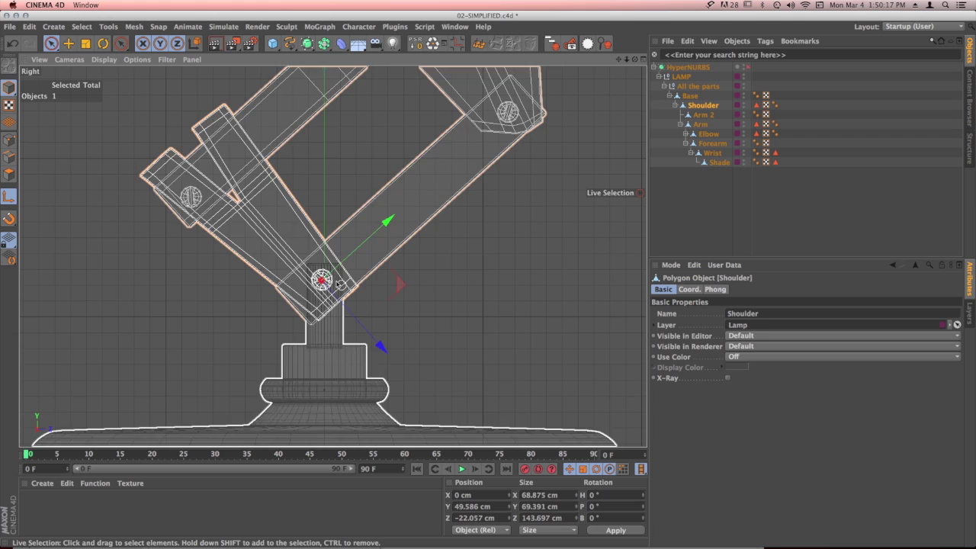
scroll(405, 272, up, 2)
scroll(405, 272, up, 1)
drag(386, 261, 385, 254)
scroll(359, 282, down, 5)
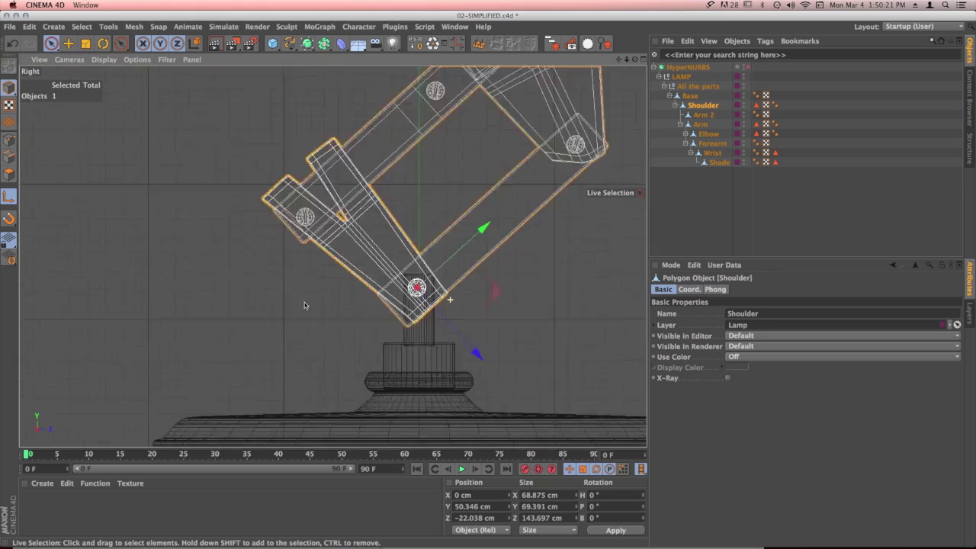
alt+middle_drag(336, 307, 344, 313)
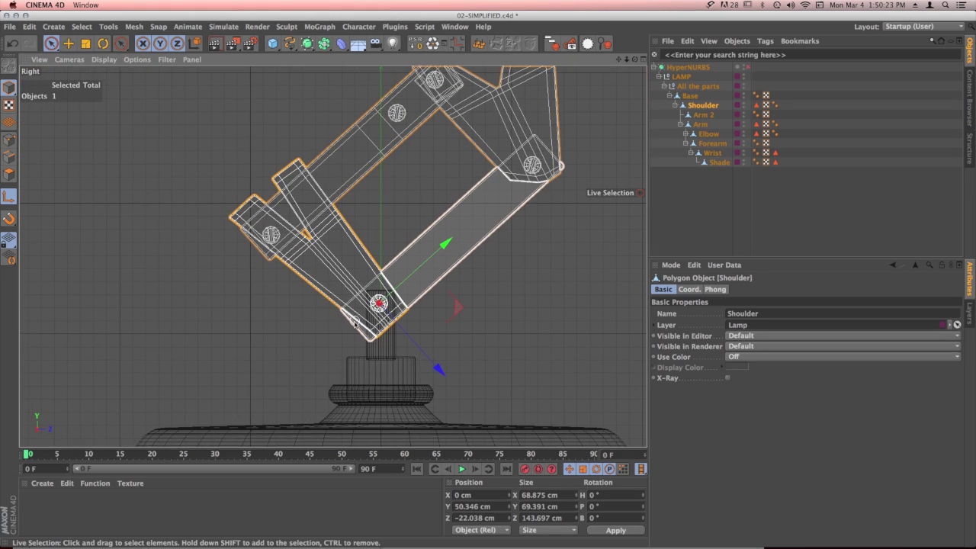
Test-rotate Arm 2 about its mid-length axis with axis modification off, and undo the rotation
click(702, 115)
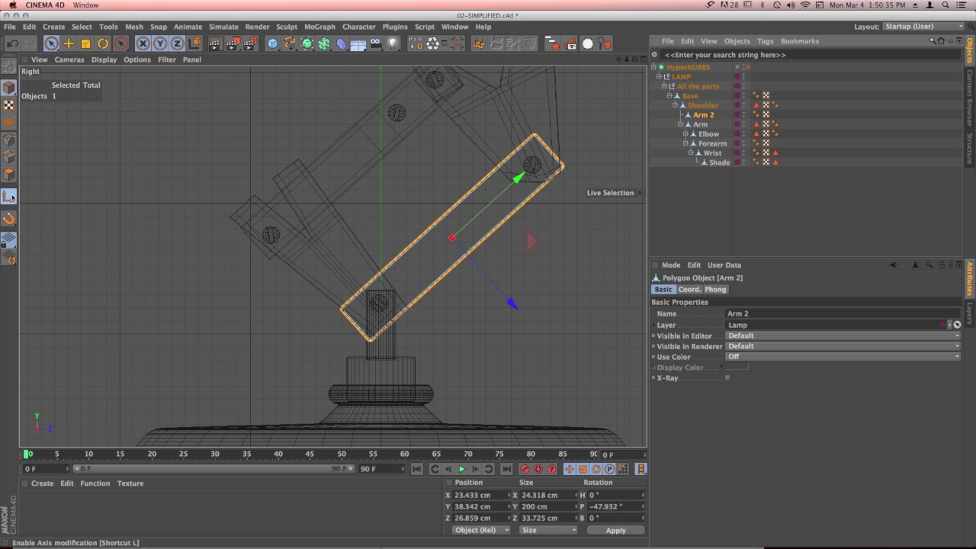
click(104, 43)
mouse_move(503, 261)
mouse_down()
mouse_move(512, 240)
mouse_move(499, 274)
mouse_up()
key(ctrl+z)
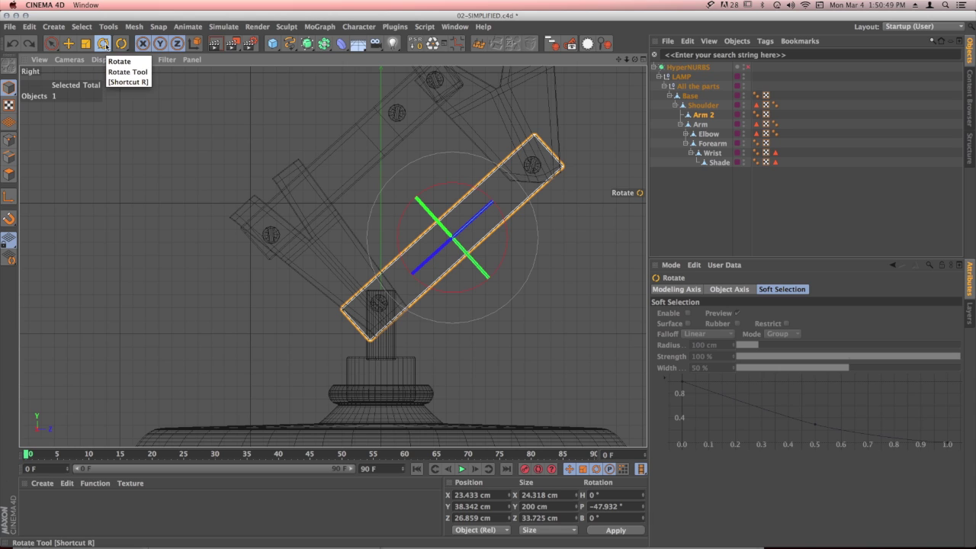
Enable axis modification and move Arm 2's axis onto its lower pivot screw, at about Y -12 cm, Z -29.1 cm
click(7, 198)
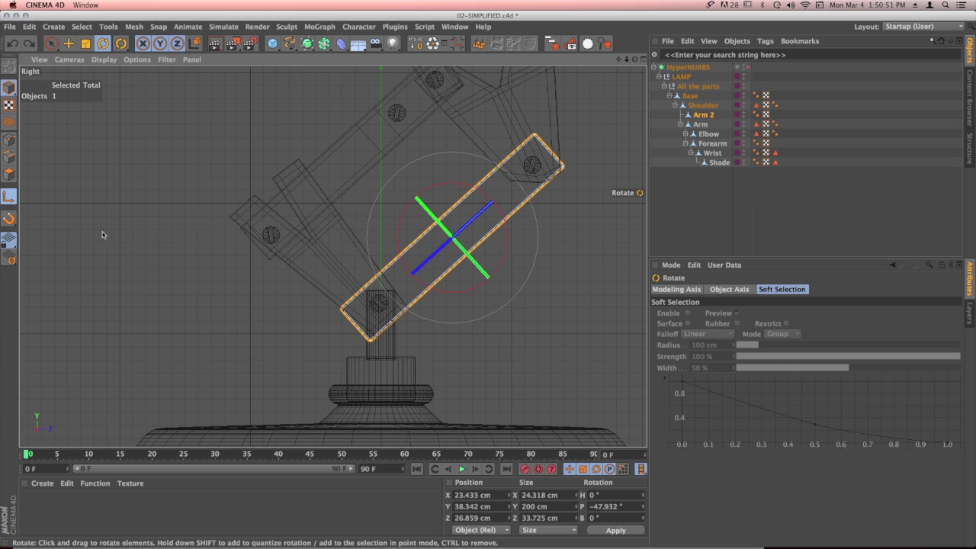
click(68, 44)
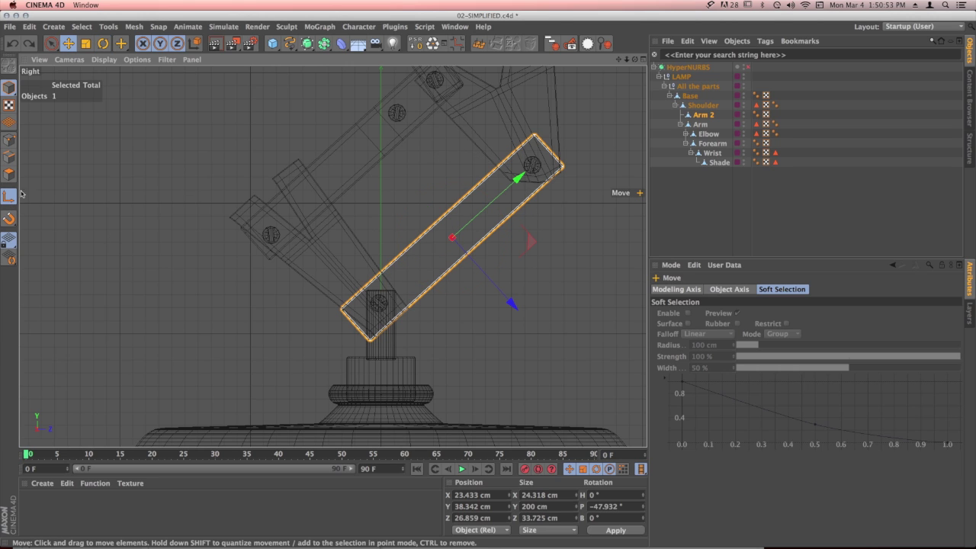
drag(519, 178, 452, 254)
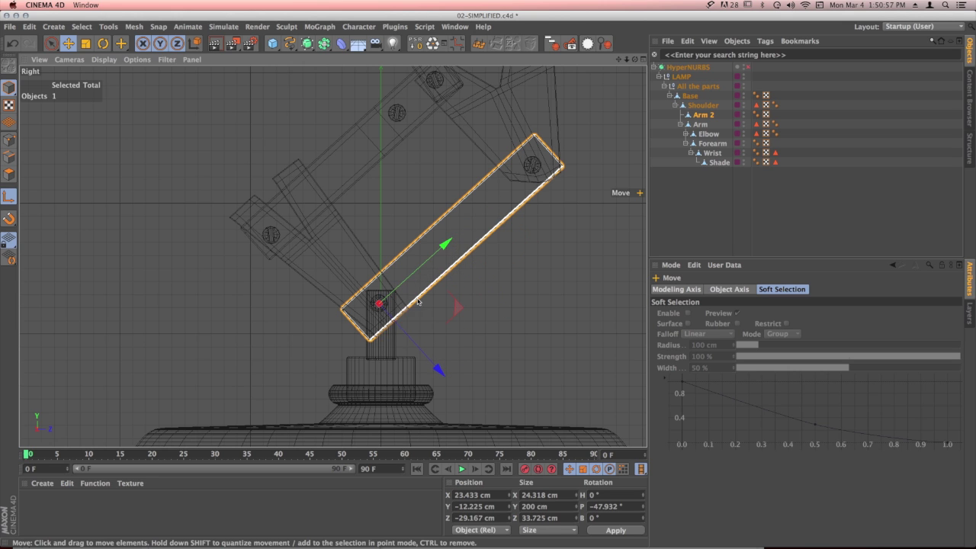
scroll(377, 238, up, 8)
drag(376, 239, 385, 244)
scroll(385, 244, down, 10)
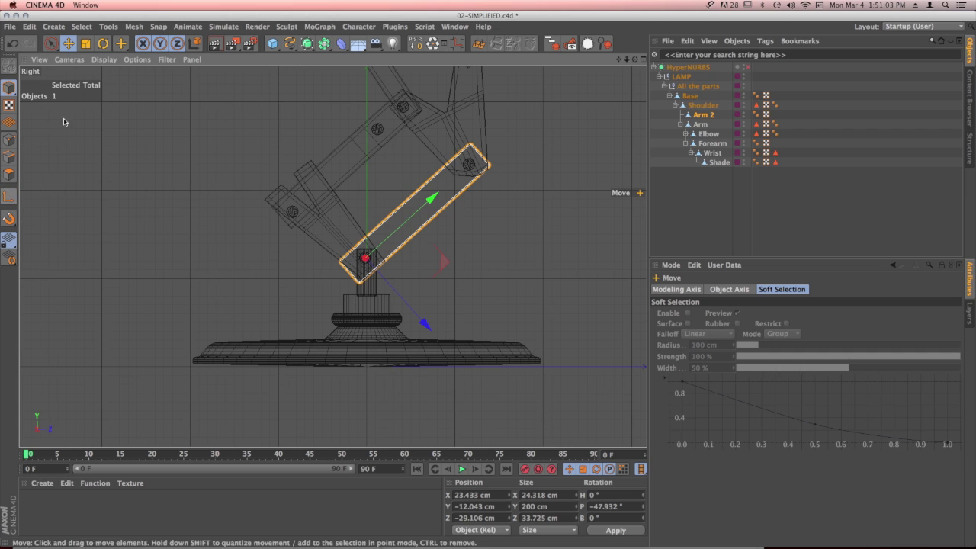
Turn axis modification off, test-rotate Arm 2 about its lower pivot, and undo the rotation
click(103, 44)
drag(392, 213, 429, 266)
key(super+z)
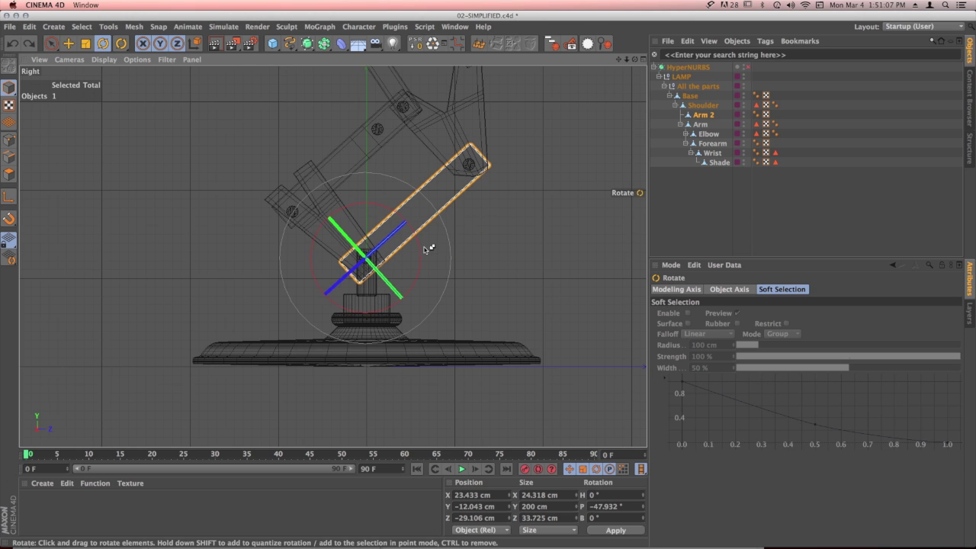
Select the Arm with the Move tool, check its axis against its lower pivot screw, and re-enable axis modification
scroll(309, 257, down, 3)
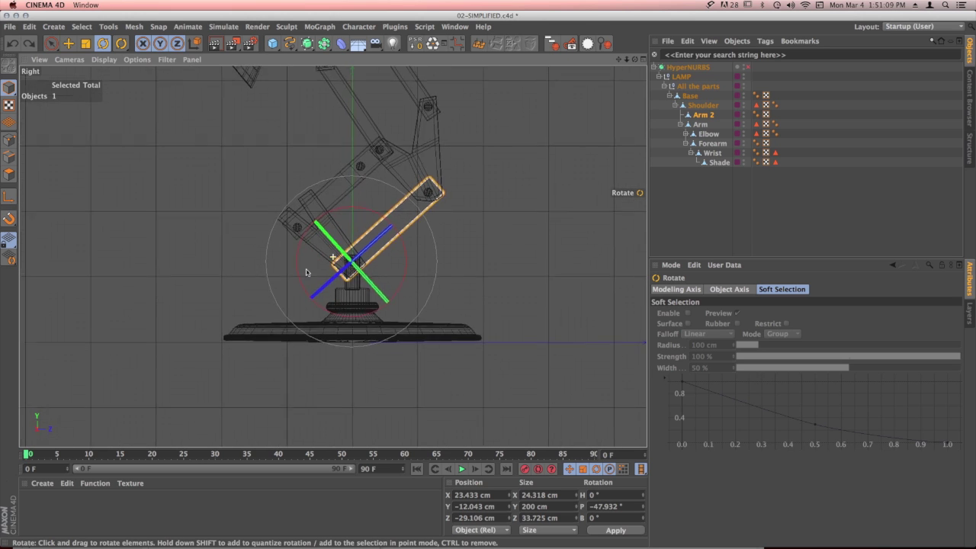
click(700, 125)
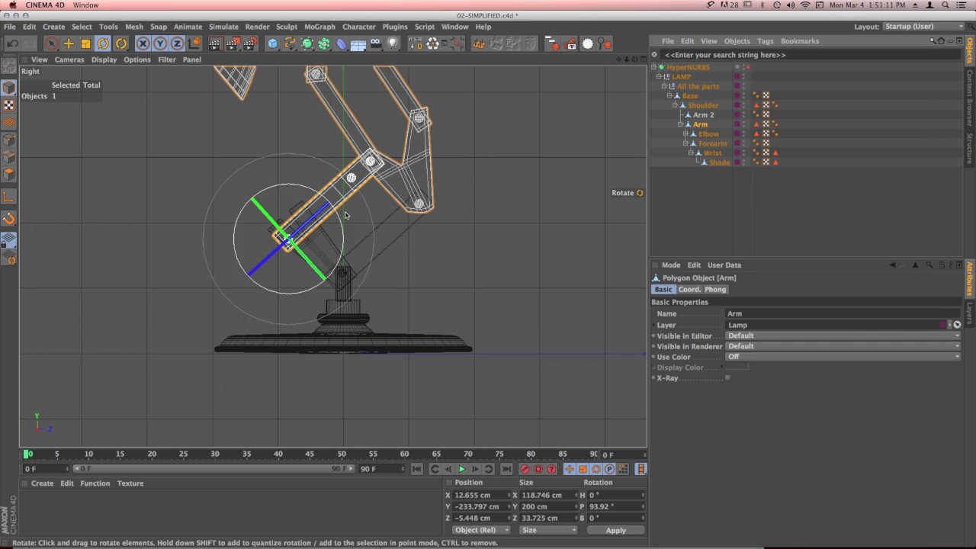
click(68, 43)
scroll(363, 246, up, 5)
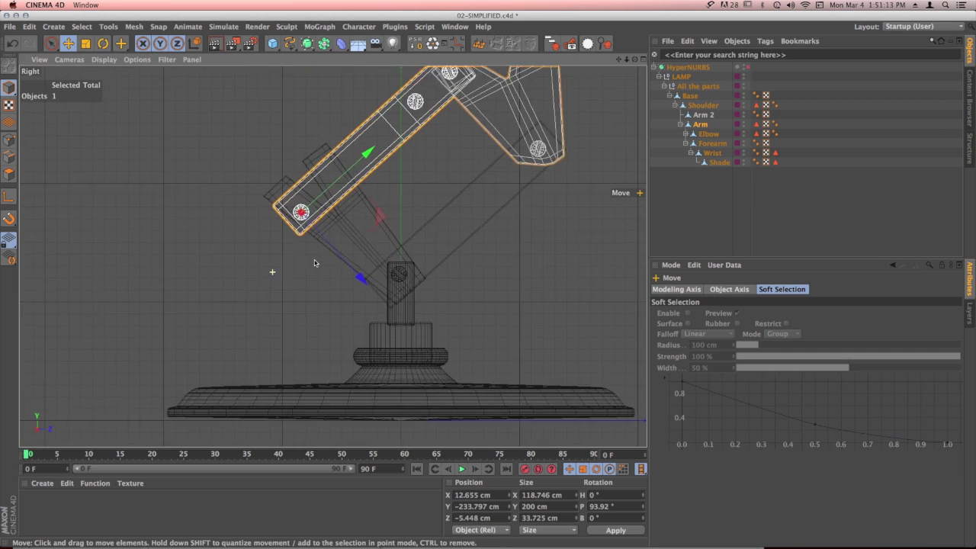
scroll(363, 246, down, 1)
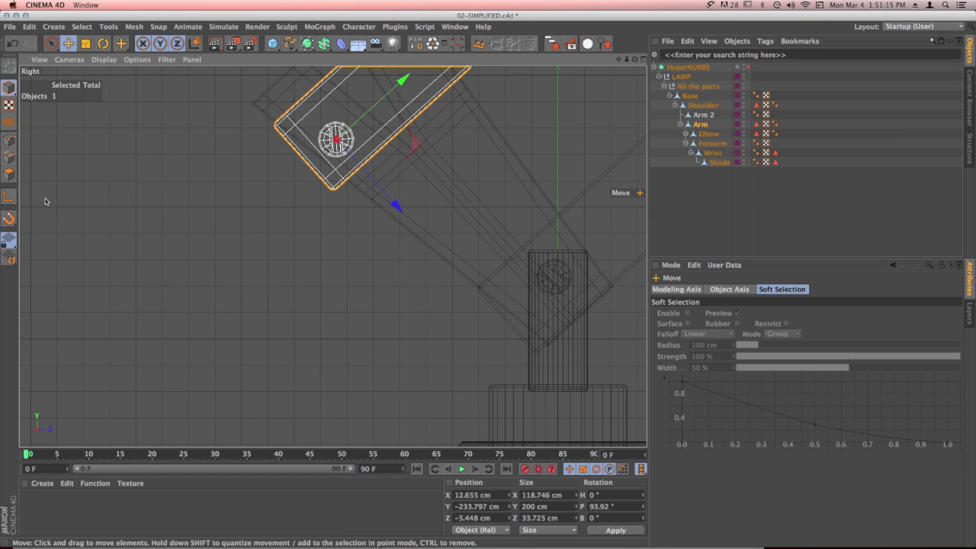
scroll(409, 179, down, 6)
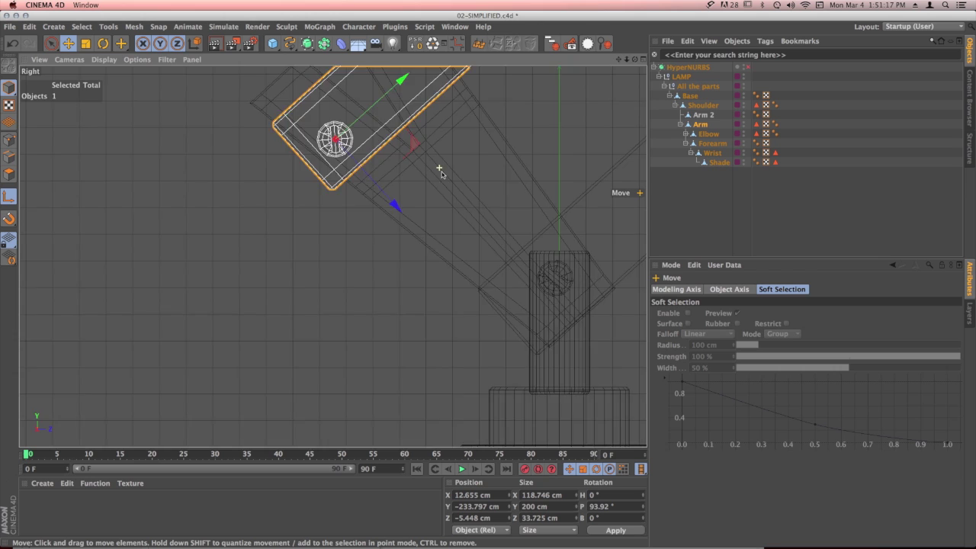
alt+middle_drag(408, 178, 281, 291)
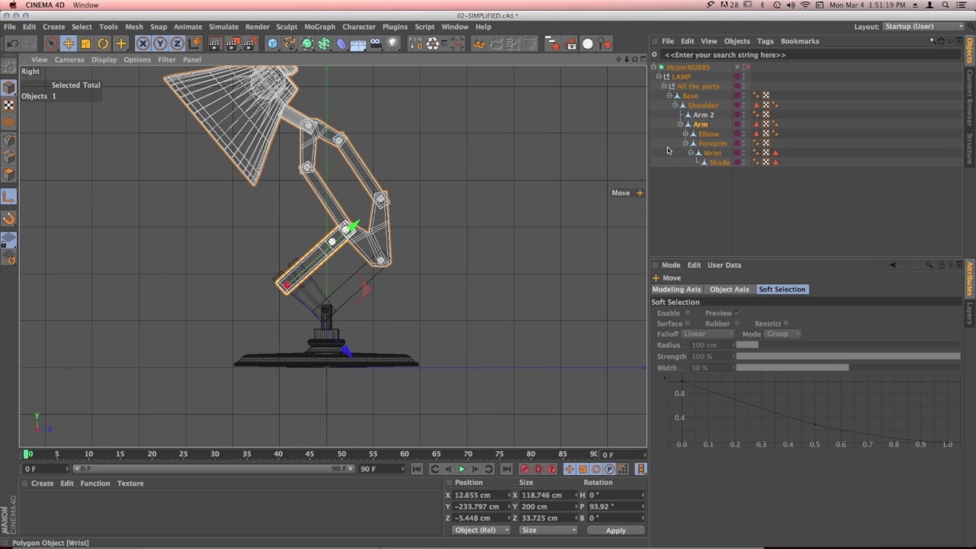
Move the Elbow's axis onto the screw where it joins the Arm, at about Y 240.7 cm, Z 41.2 cm
click(721, 139)
scroll(435, 245, up, 6)
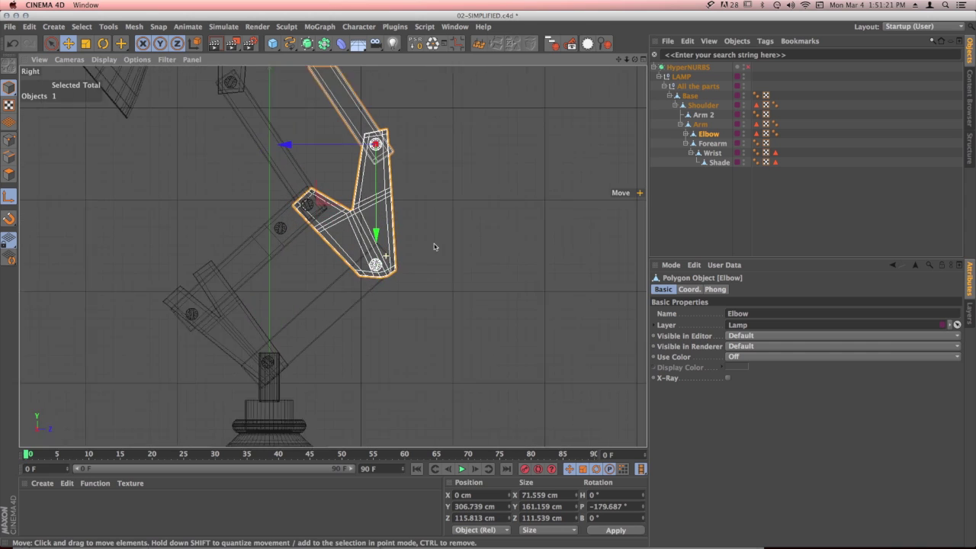
alt+middle_drag(435, 245, 443, 250)
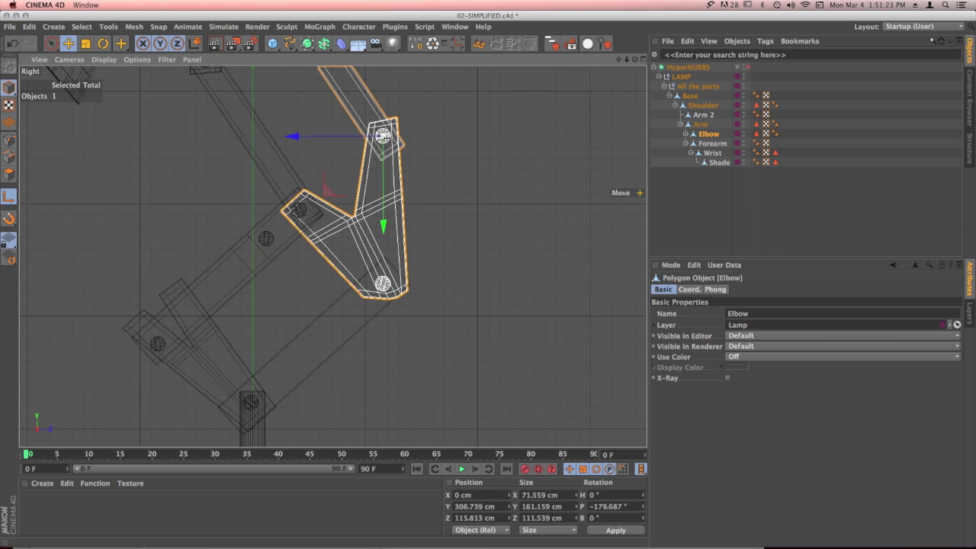
drag(326, 199, 244, 267)
scroll(258, 243, up, 5)
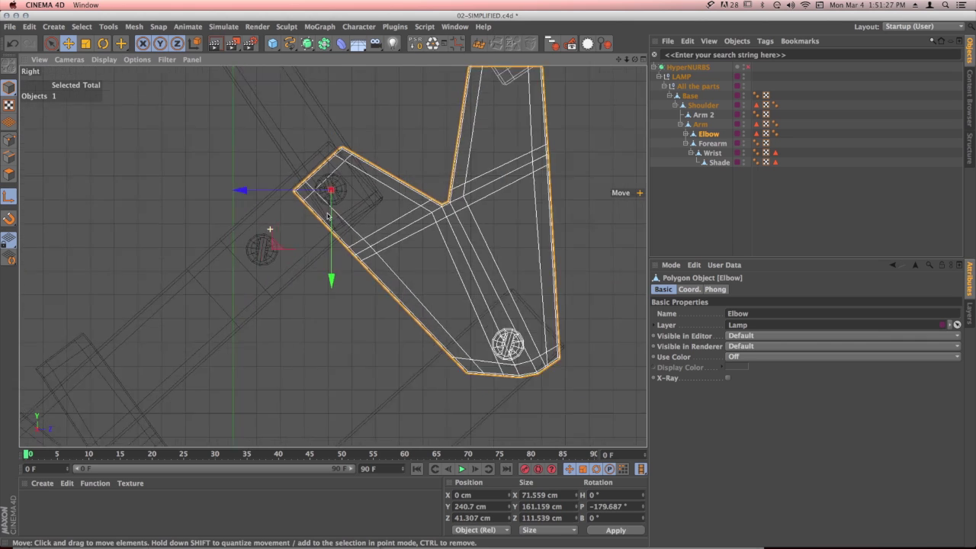
drag(342, 211, 341, 206)
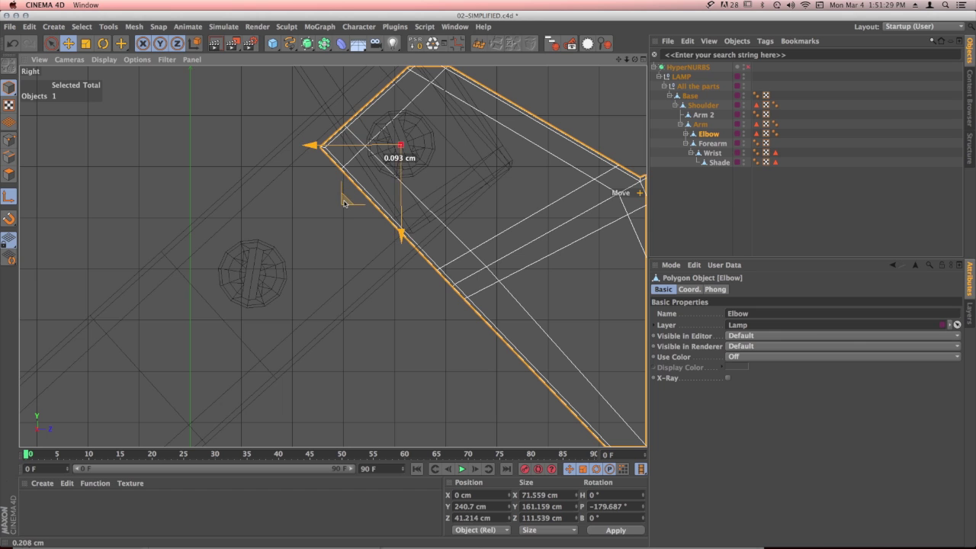
scroll(343, 203, down, 10)
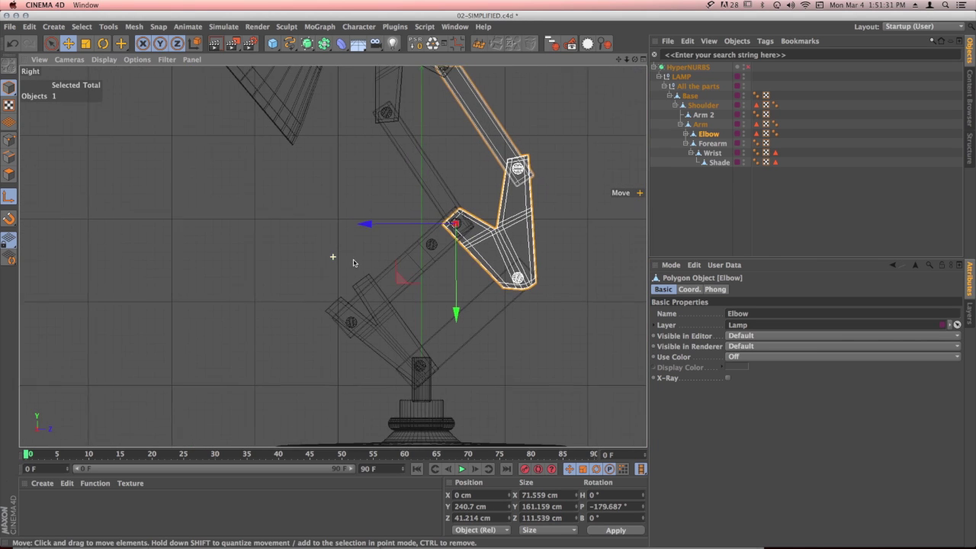
Centre the Forearm's axis on its lower pivot screw, at about Y -167.7 cm, Z 221.6 cm
click(711, 143)
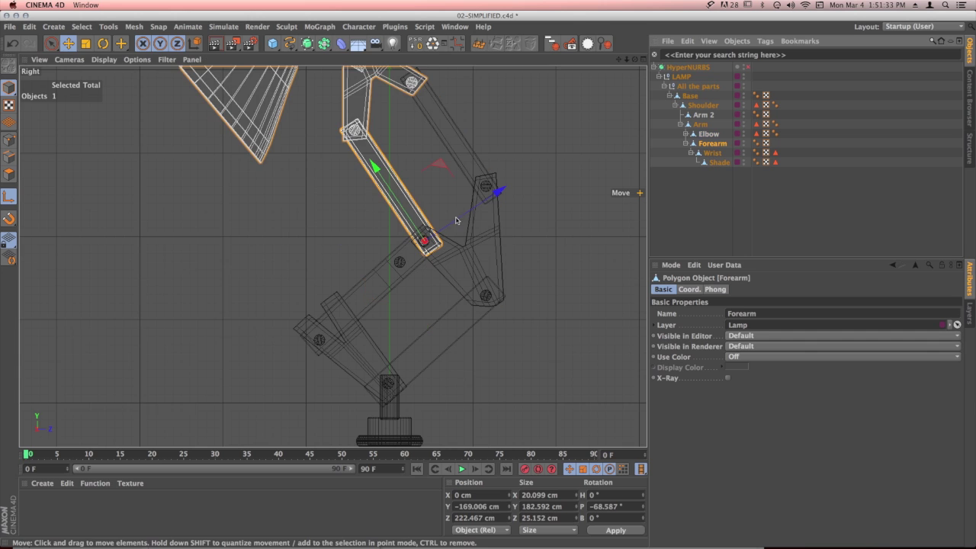
scroll(424, 242, up, 8)
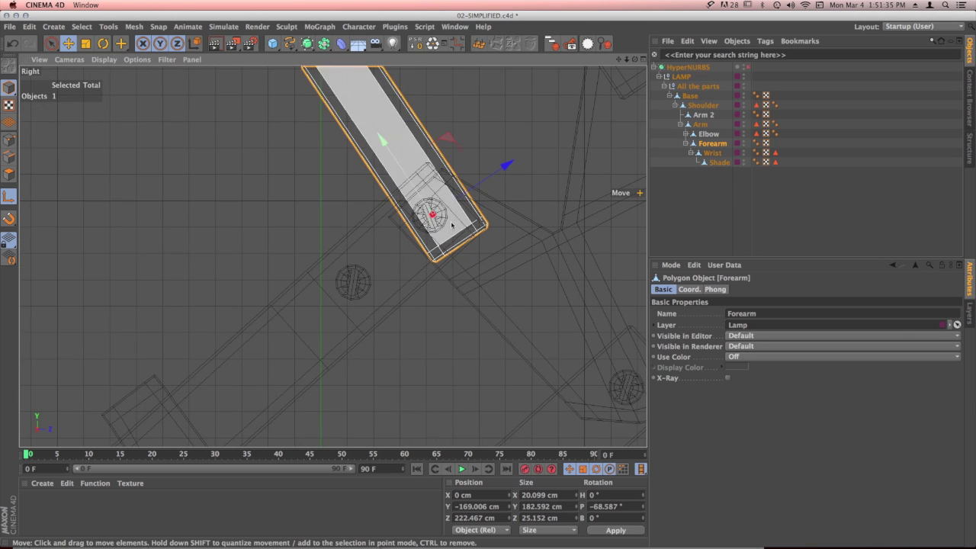
drag(449, 143, 450, 144)
scroll(501, 233, down, 10)
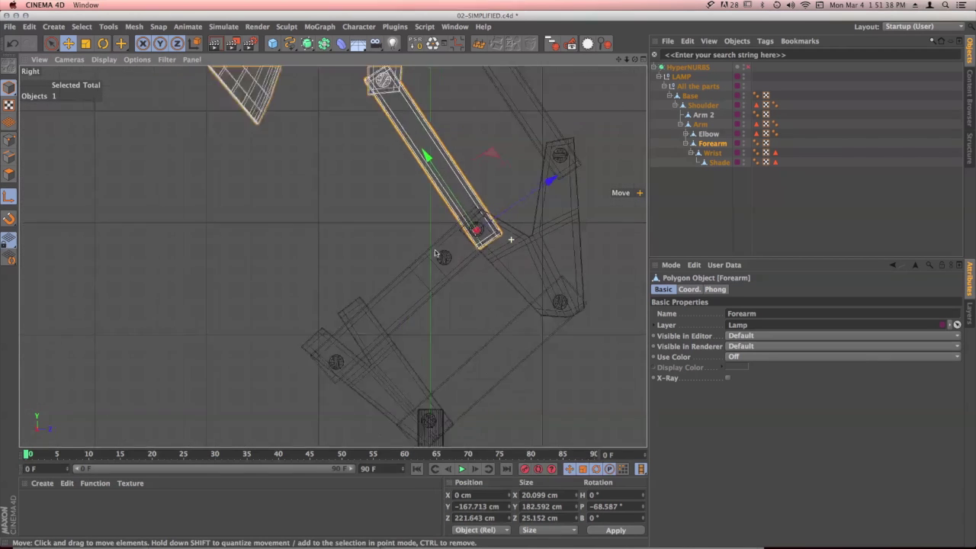
Centre the Wrist's axis on the screw joining it to the Forearm, at about Y -75 cm, Z -411.8 cm
click(709, 153)
scroll(417, 259, up, 6)
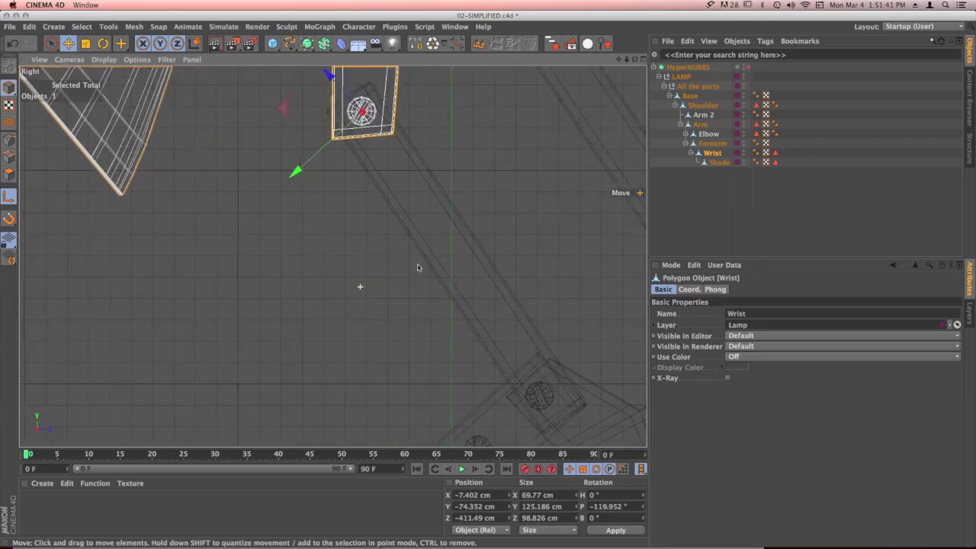
scroll(416, 268, up, 4)
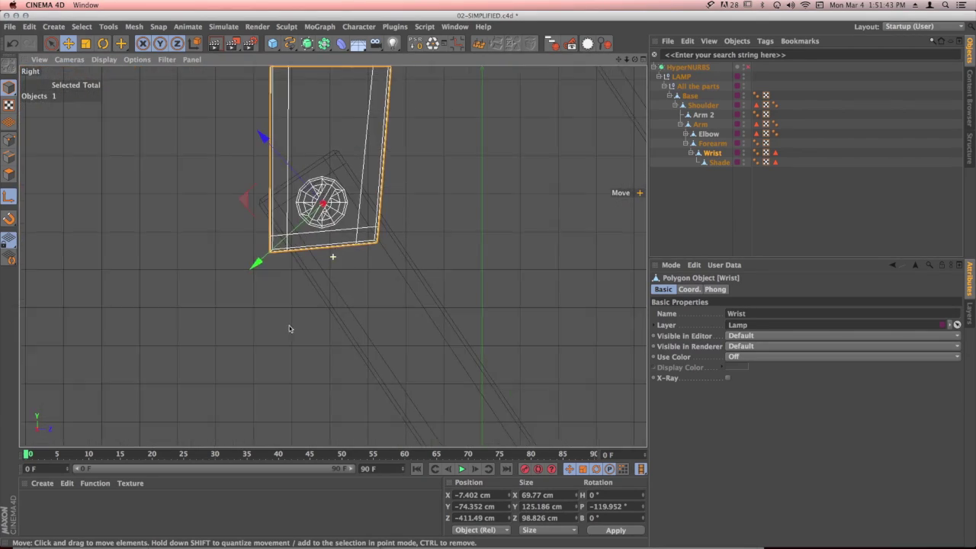
drag(238, 192, 233, 191)
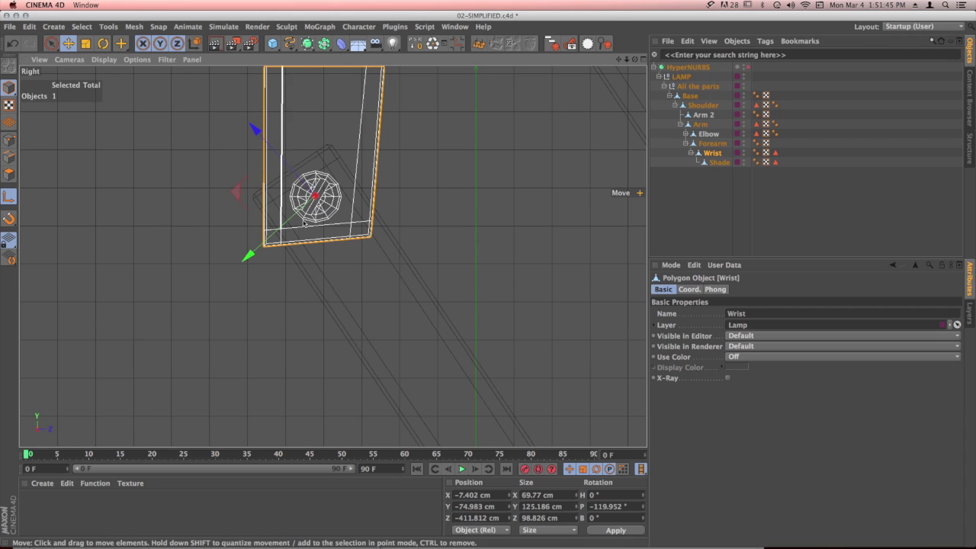
scroll(293, 276, down, 8)
scroll(293, 276, up, 2)
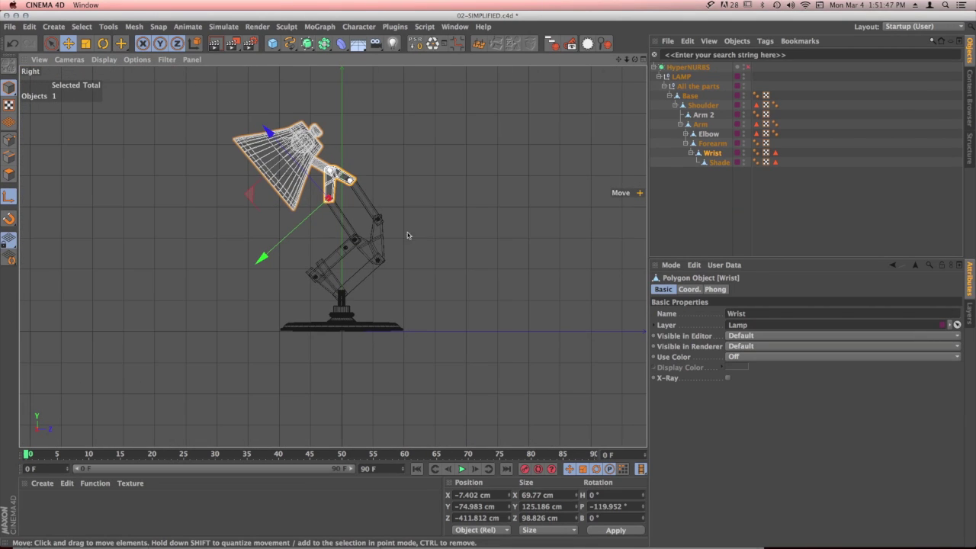
Move the Shade's axis onto the screw connecting its stem to the Wrist, at about Y 466.2 cm, Z -68.2 cm
click(719, 162)
scroll(282, 266, up, 2)
scroll(282, 266, up, 5)
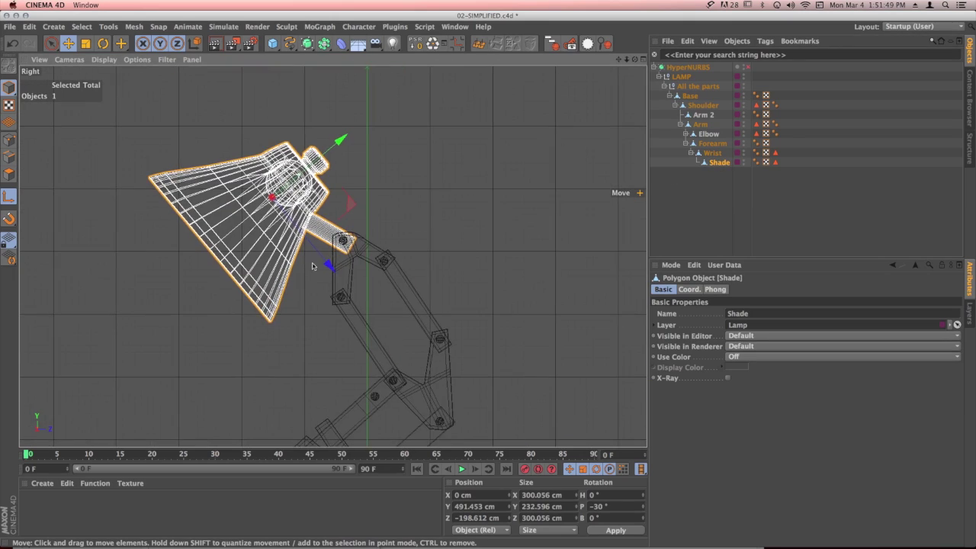
scroll(380, 207, up, 2)
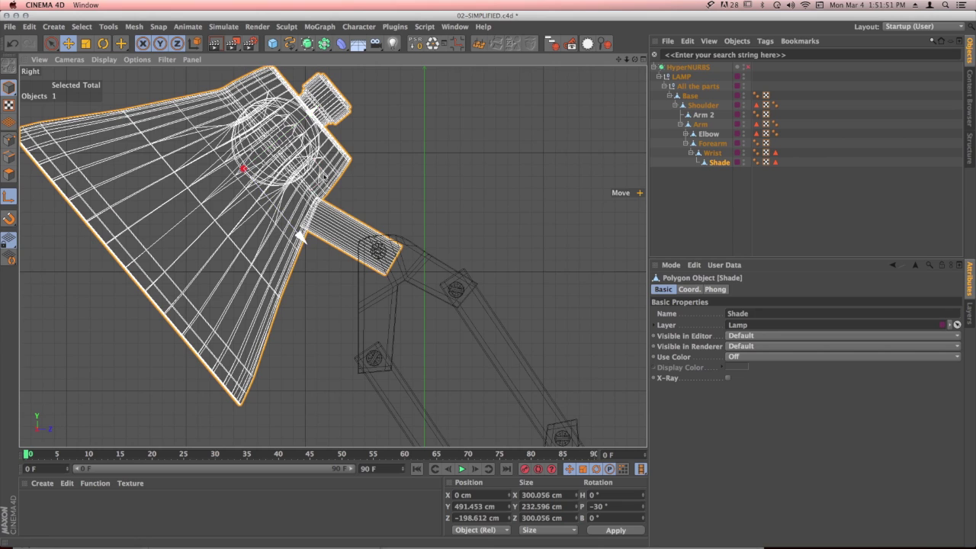
drag(328, 194, 459, 259)
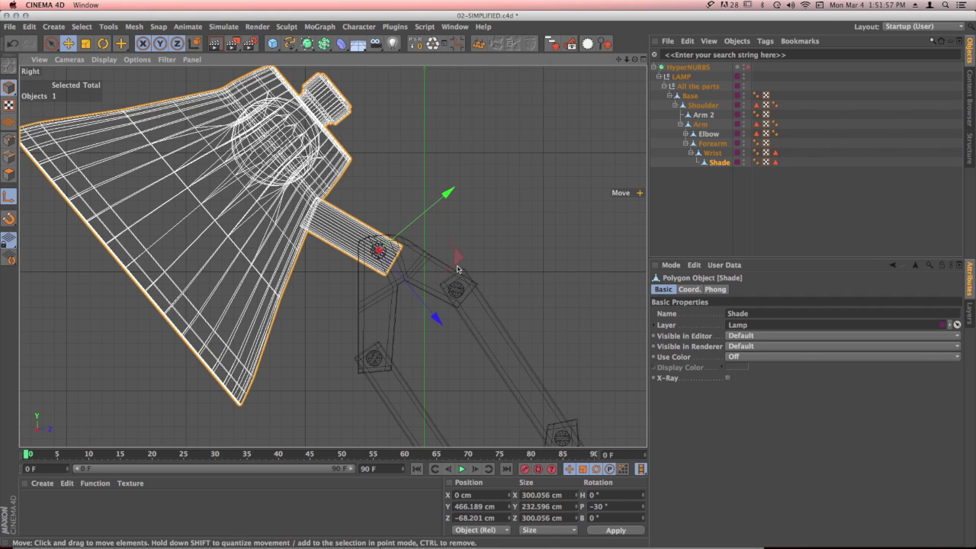
alt+middle_drag(458, 260, 457, 205)
scroll(516, 231, down, 6)
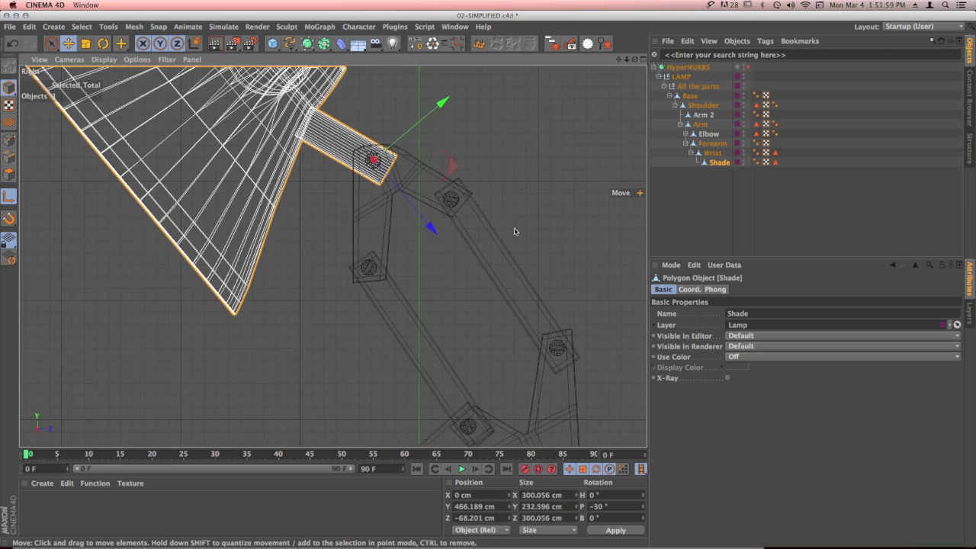
alt+middle_drag(534, 229, 559, 173)
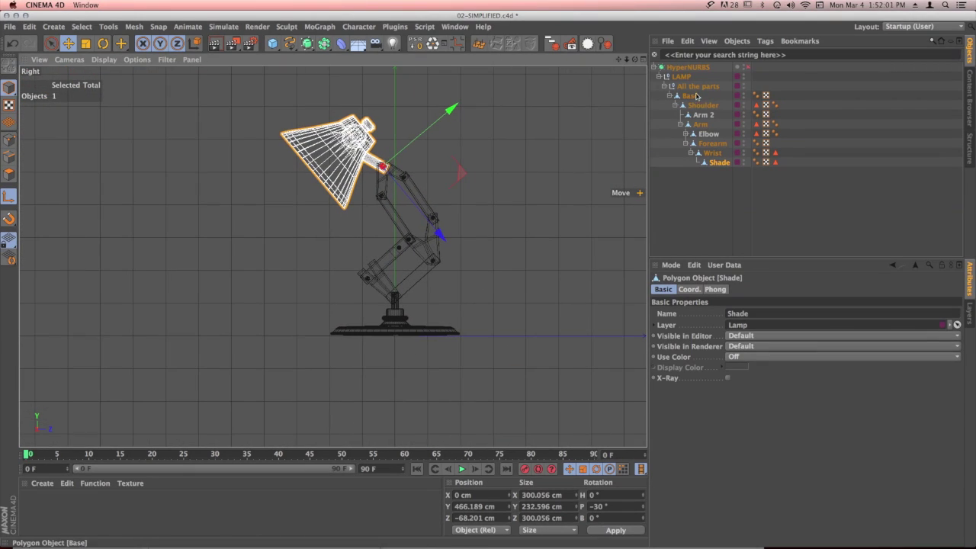
Lower the axis of the All the parts null to the underside of the lamp base, at about Y -54.4 cm
click(697, 87)
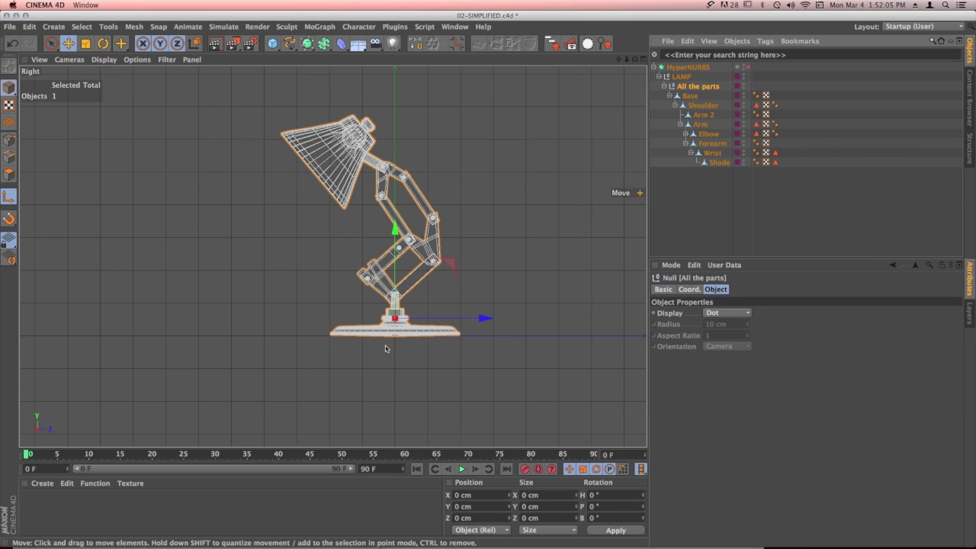
scroll(385, 348, up, 5)
scroll(382, 264, down, 2)
drag(365, 198, 357, 237)
scroll(374, 283, down, 5)
scroll(422, 282, up, 2)
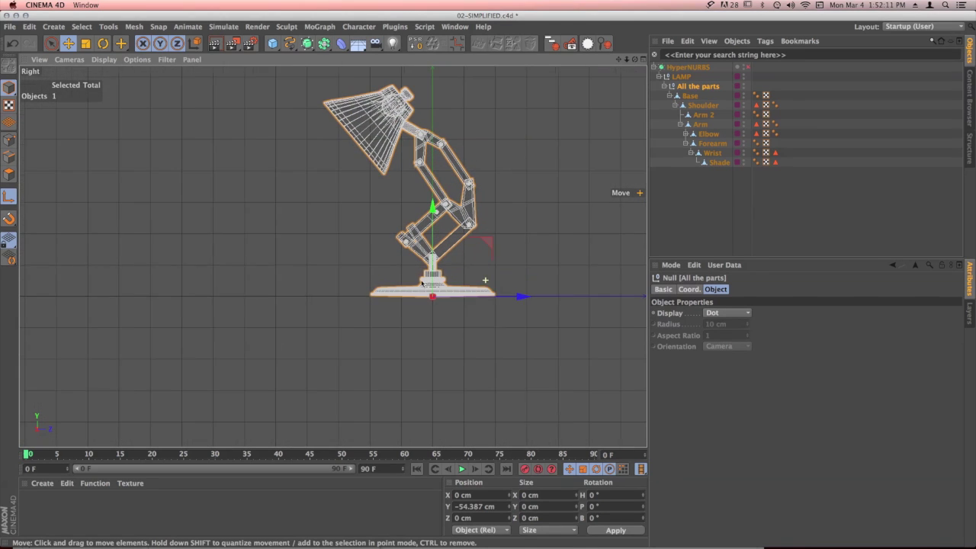
Check the axis placement of each lamp part in the Right view, going through the hierarchy from Base to Shade
alt+middle_drag(422, 283, 315, 313)
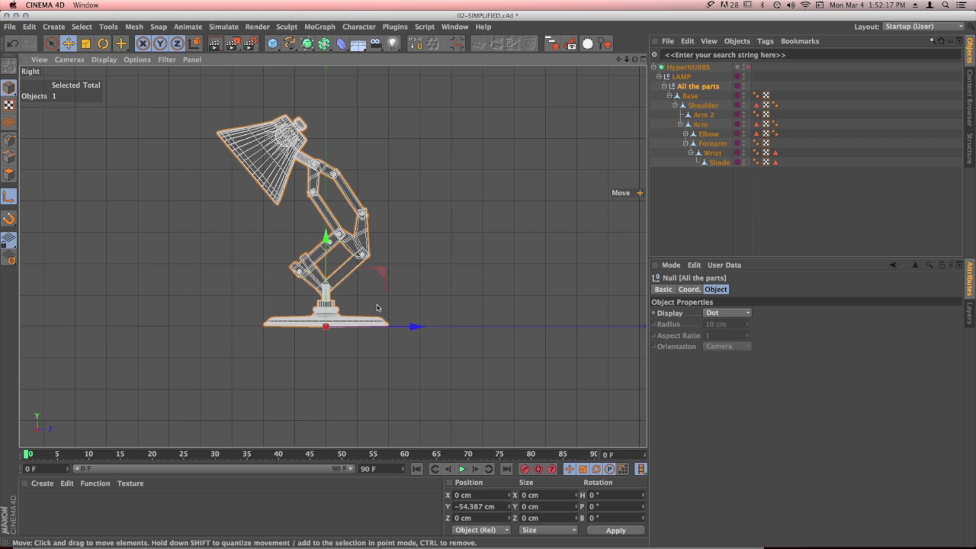
scroll(377, 307, up, 2)
alt+middle_drag(377, 307, 582, 256)
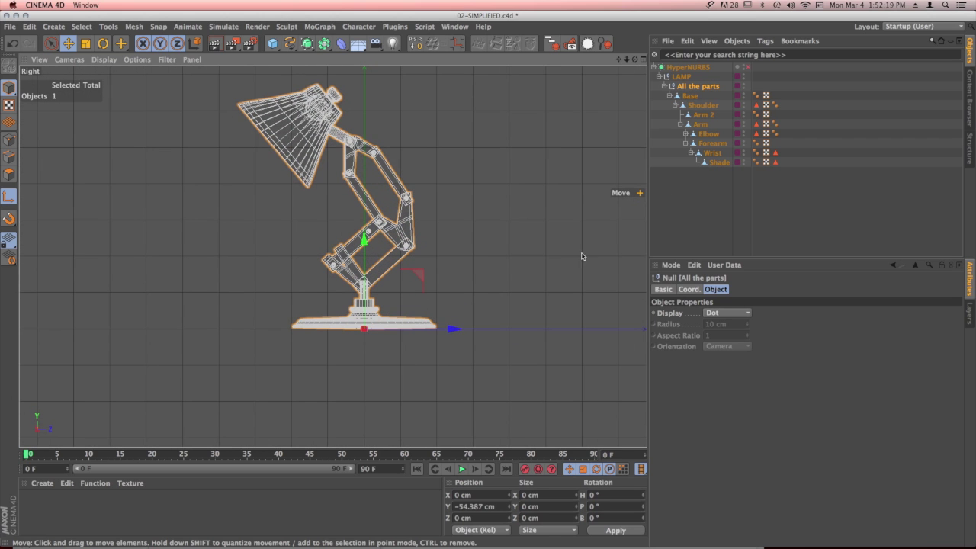
click(694, 99)
key(Down)
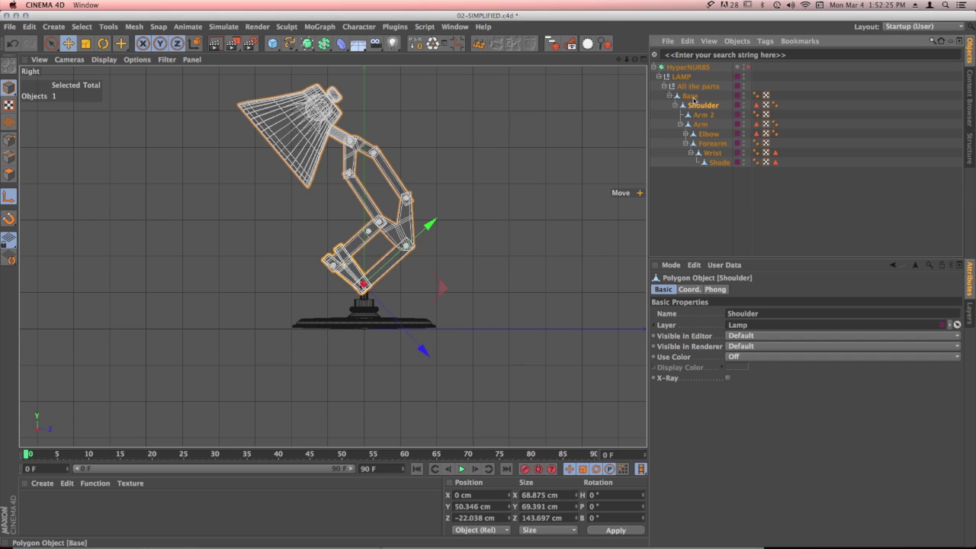
key(Down)
key(Down)
key(Down)
key(Down)
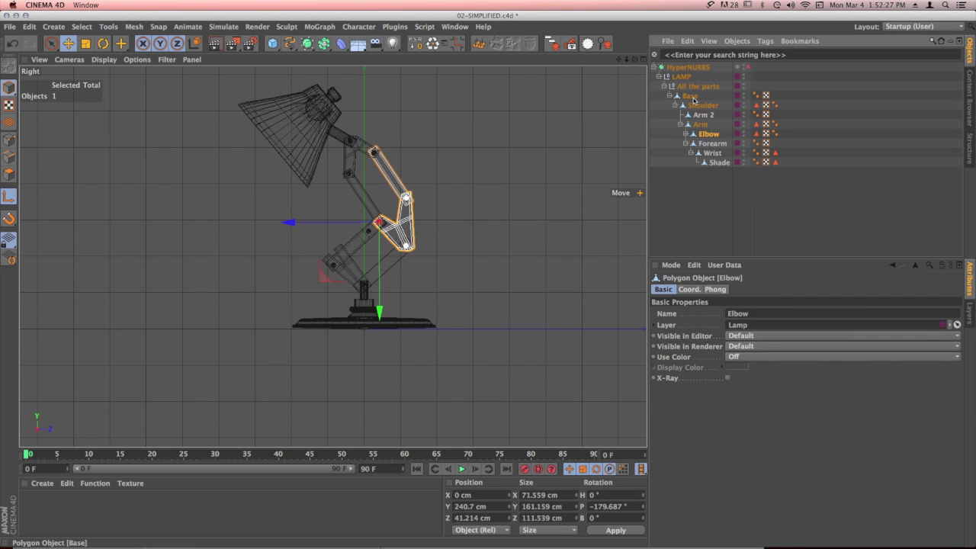
key(Down)
key(Down)
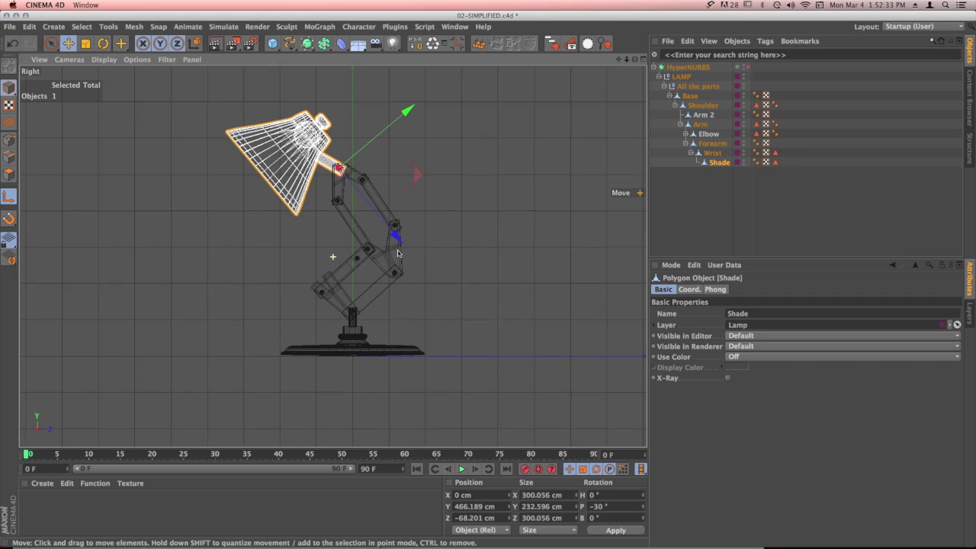
In the Front view, centre the Shoulder's axis sideways on its lower screw, at about X -23.3 cm
click(643, 59)
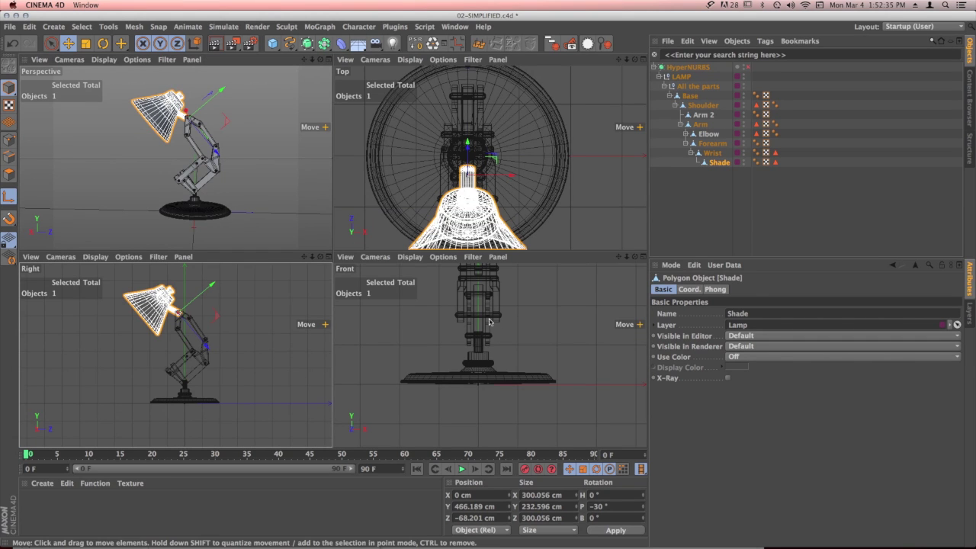
click(643, 257)
alt+middle_drag(453, 310, 415, 401)
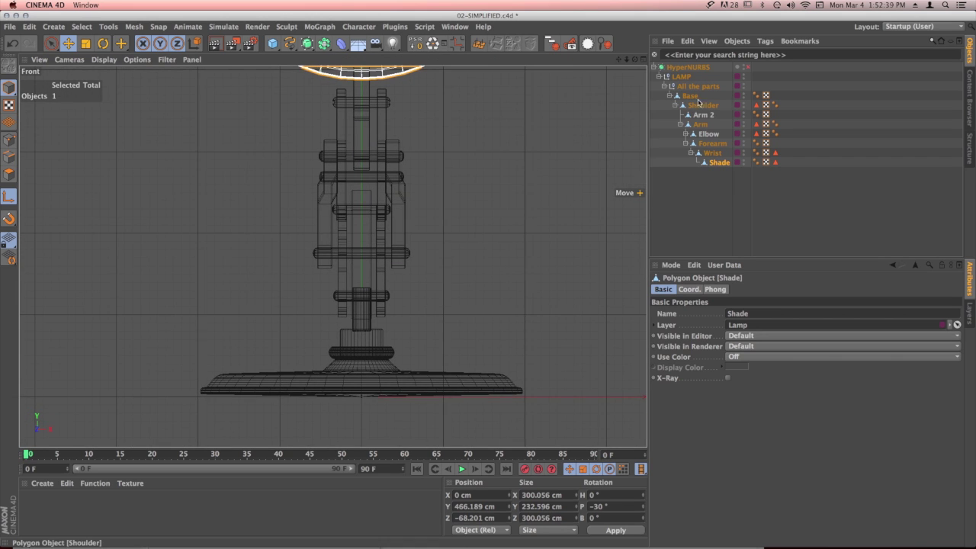
click(367, 360)
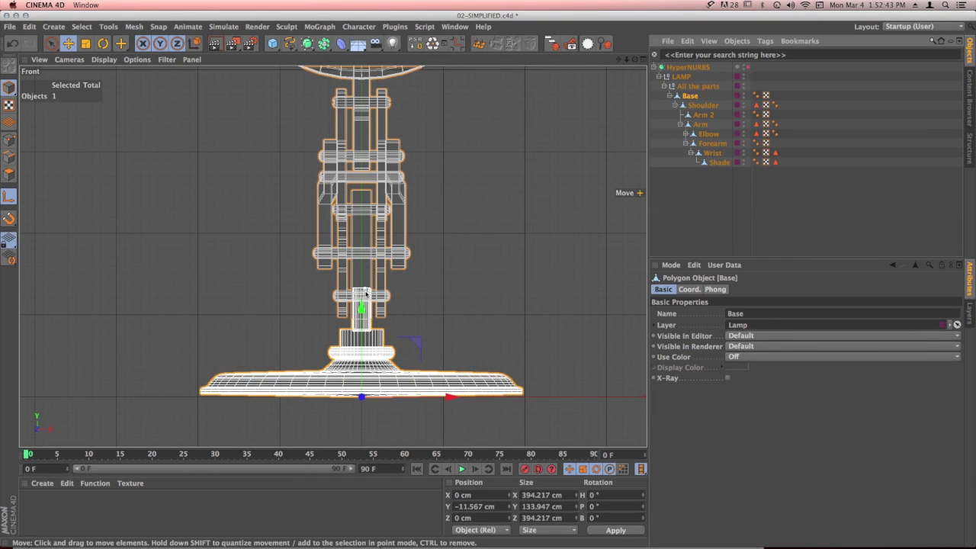
click(702, 105)
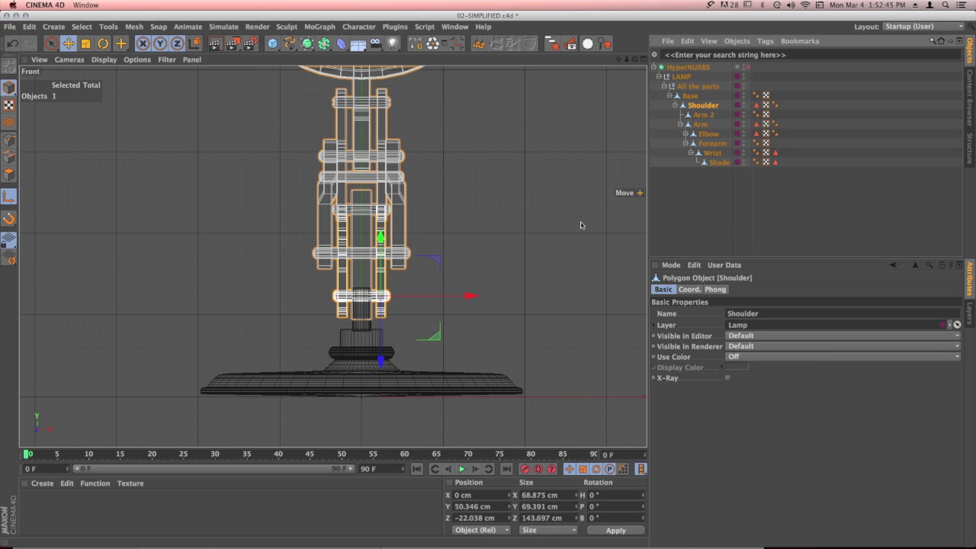
scroll(372, 321, up, 5)
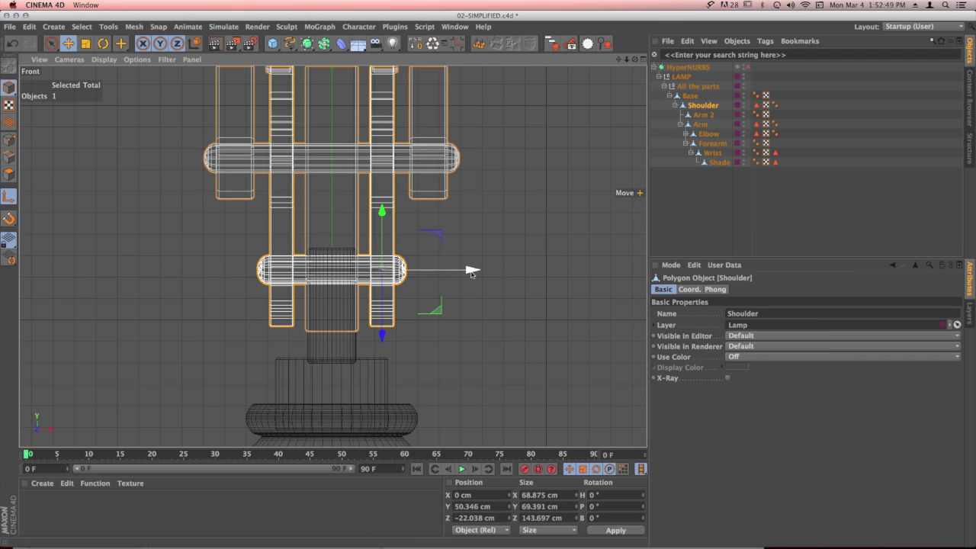
click(10, 198)
drag(470, 269, 422, 270)
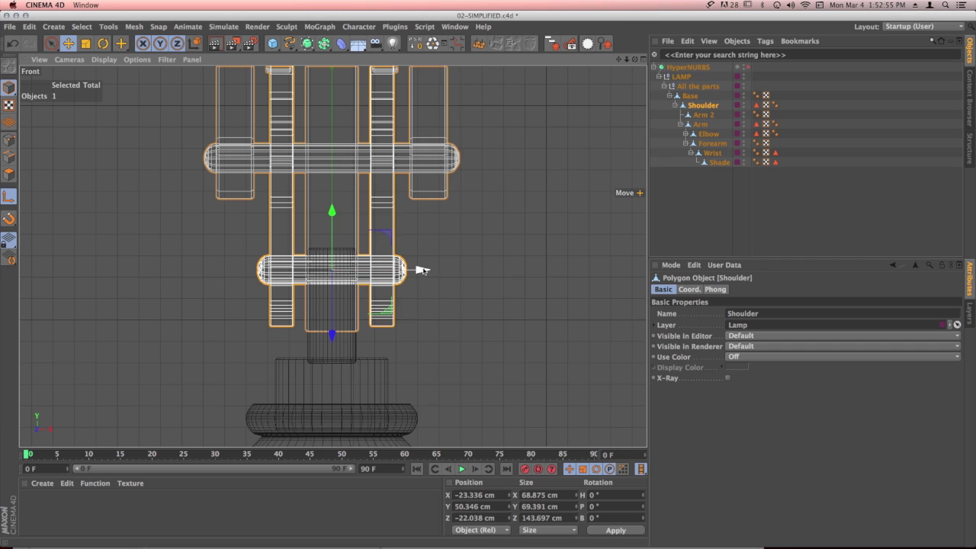
drag(424, 270, 504, 253)
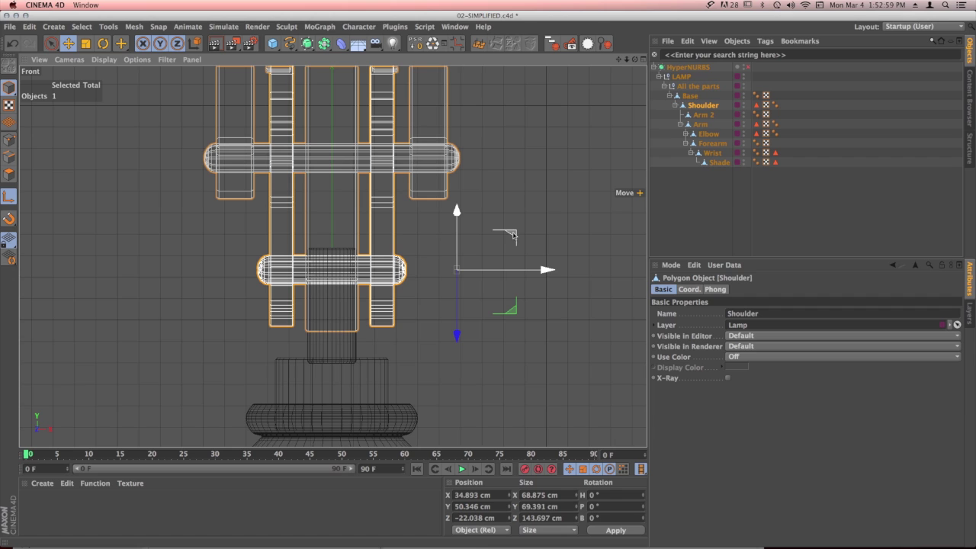
drag(548, 270, 421, 274)
alt+middle_drag(438, 245, 402, 325)
alt+middle_drag(456, 270, 472, 313)
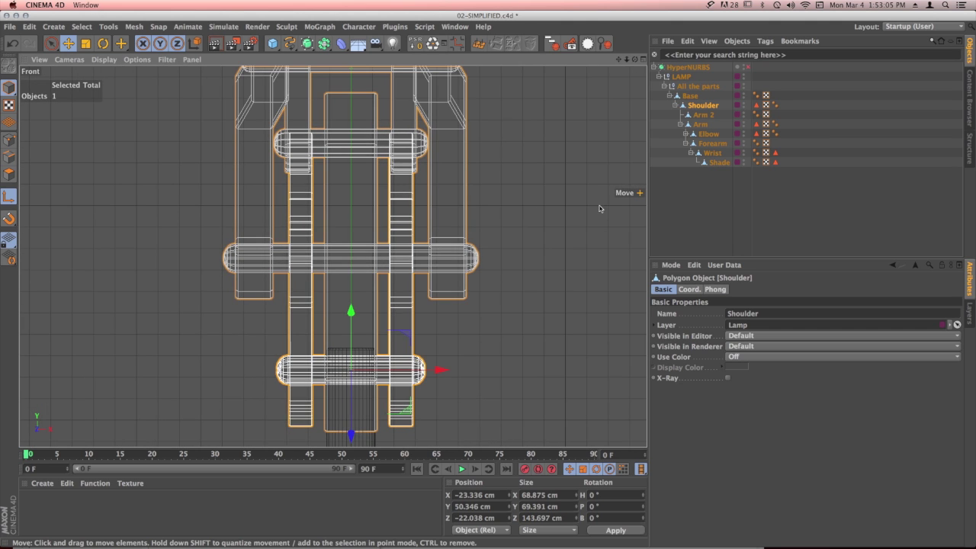
Centre the Arm's axis sideways on its screw in the Front view, at about X -9.1 cm
click(702, 117)
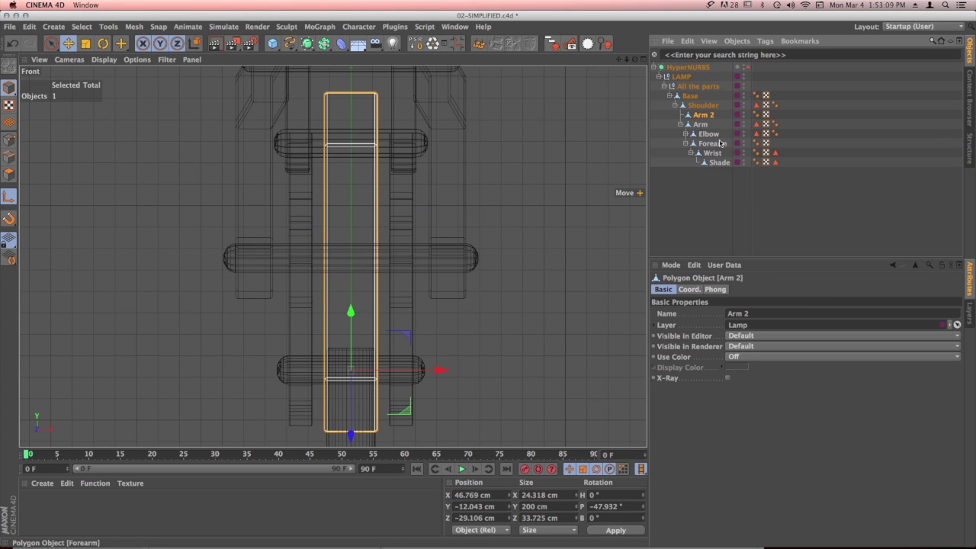
click(701, 124)
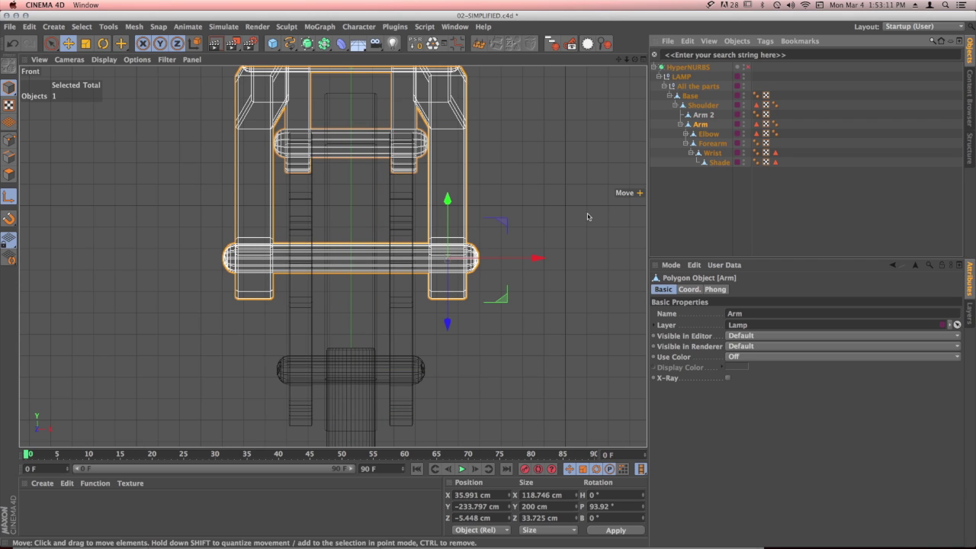
drag(536, 258, 440, 258)
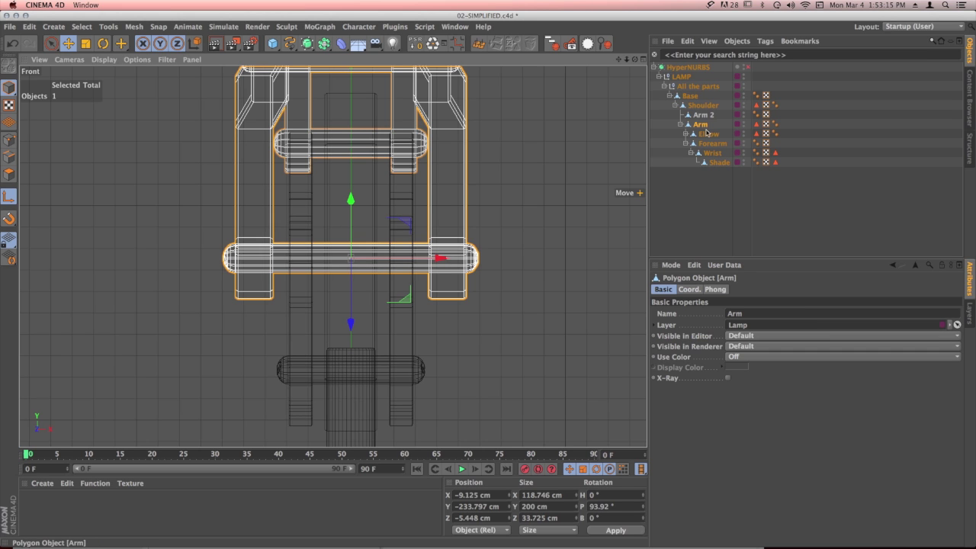
Expand the Elbow's hierarchy and check the sideways axis placement of the Elbow, Forearm 2 and Forearm
click(706, 133)
drag(508, 202, 509, 406)
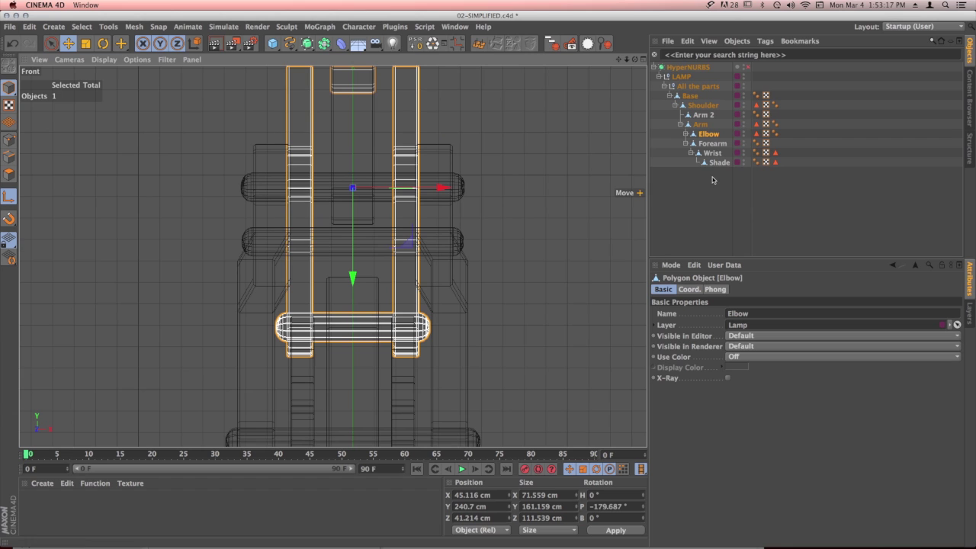
ctrl+drag(710, 144, 689, 136)
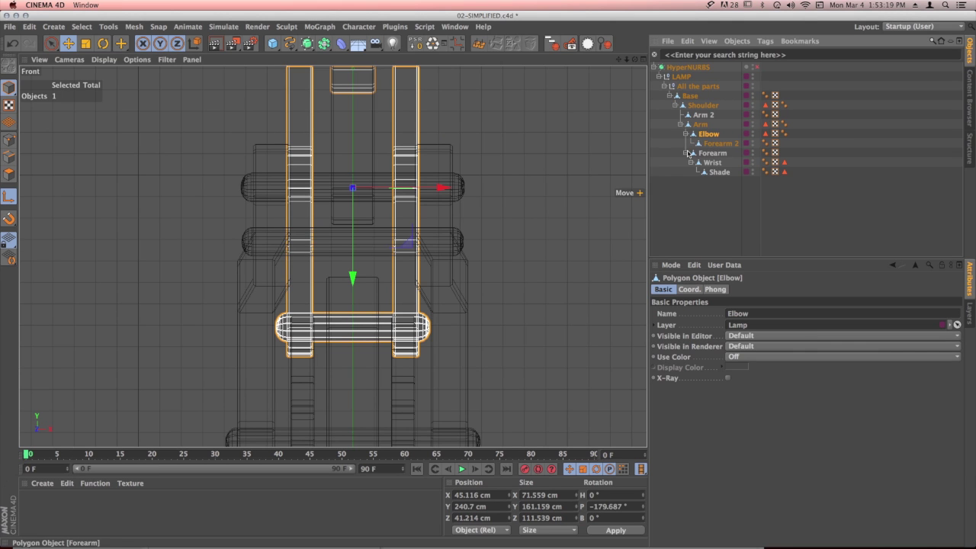
click(715, 145)
key(o)
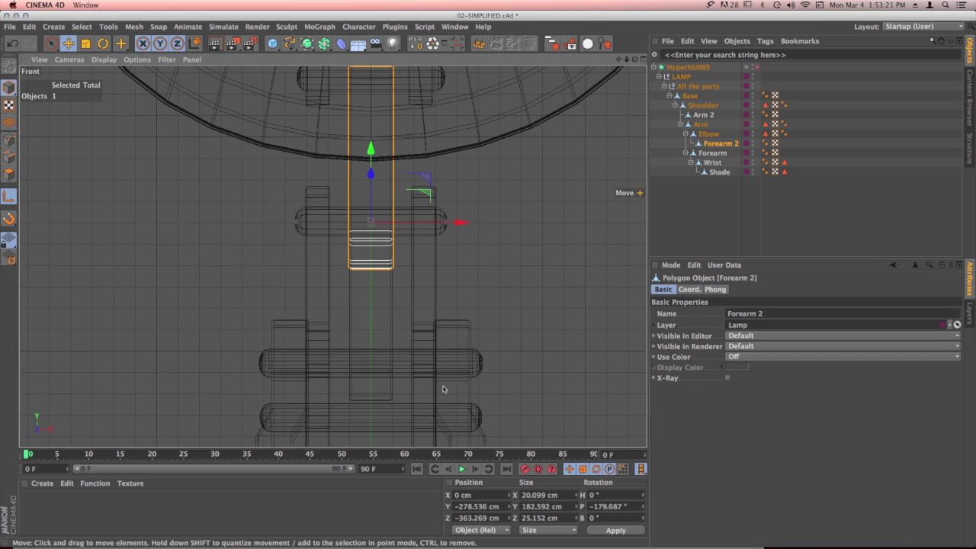
click(710, 153)
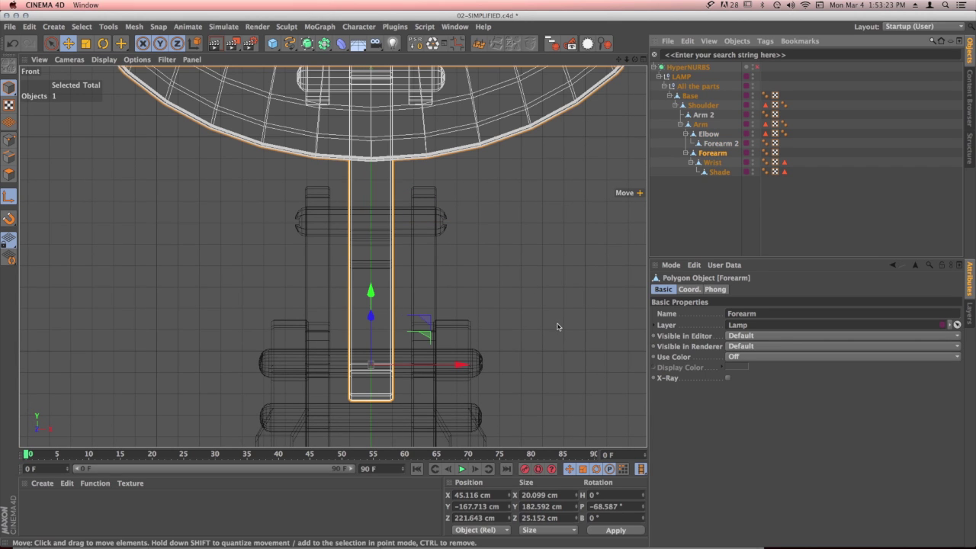
Centre the Wrist's axis sideways on its screw in the Front view, at about X -32 cm
click(715, 163)
scroll(499, 313, up, 3)
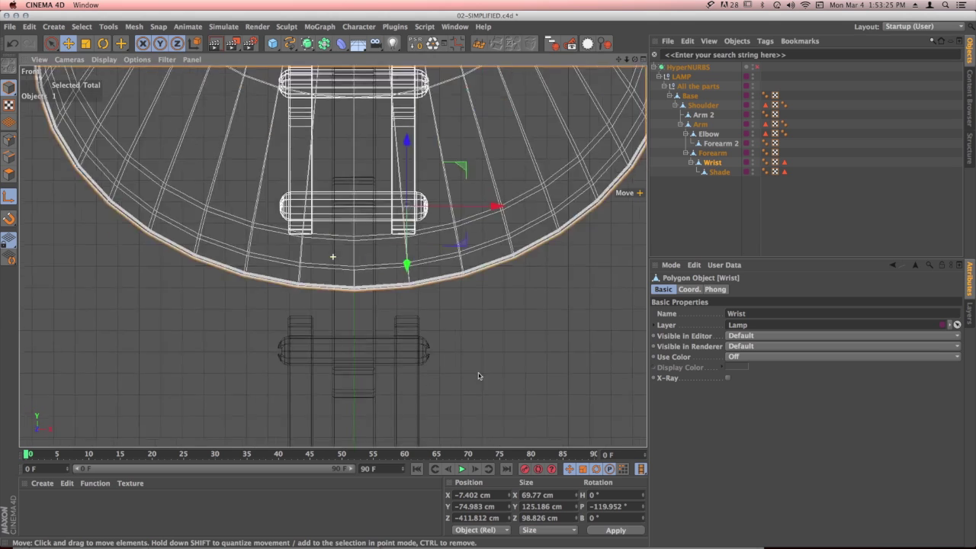
drag(501, 299, 448, 301)
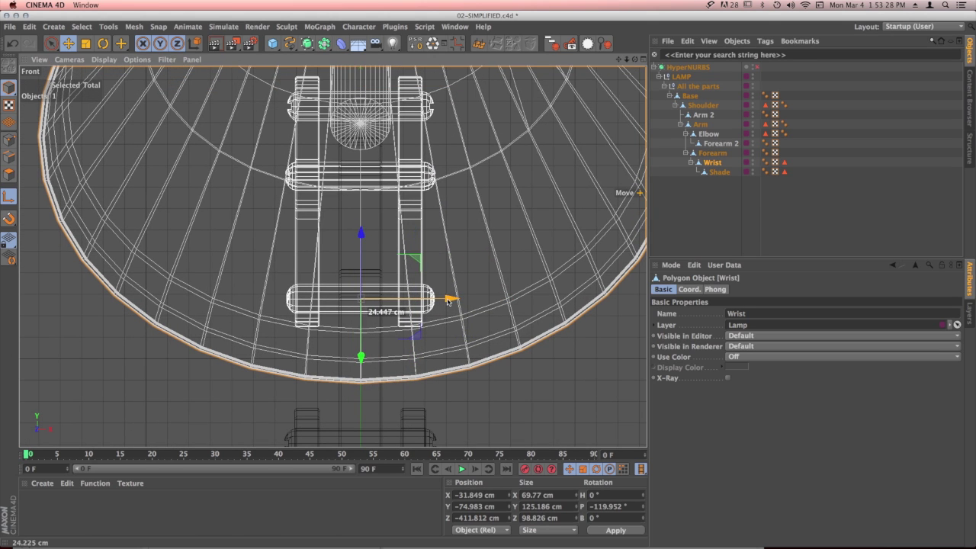
Check the Shade's axis in the Front view, then deselect everything and return to the Perspective view
click(719, 171)
alt+drag(624, 231, 642, 64)
click(643, 60)
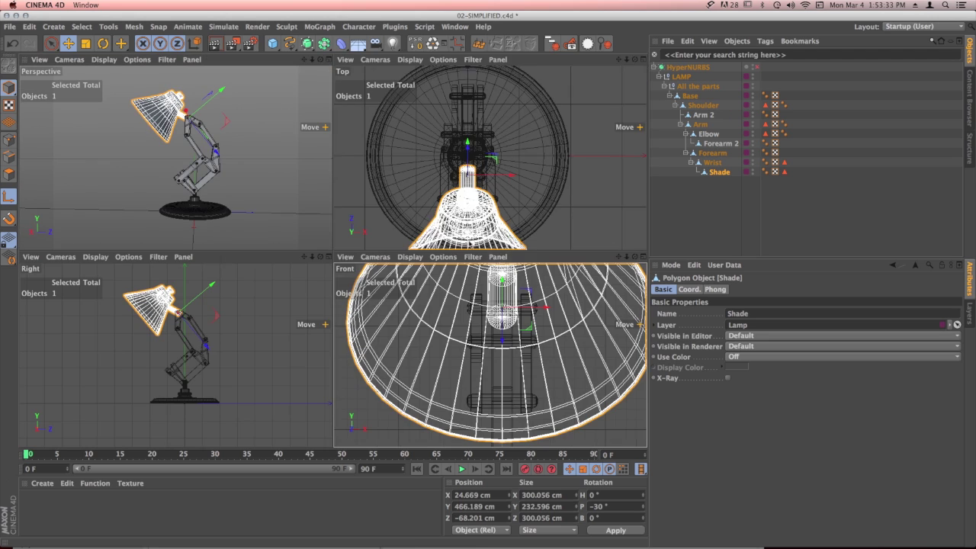
scroll(490, 355, down, 6)
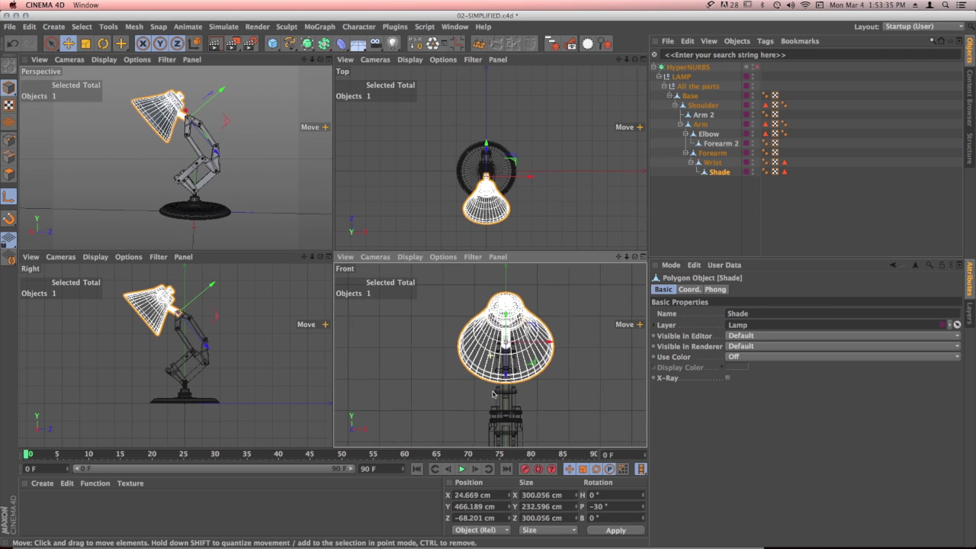
alt+middle_drag(474, 378, 462, 368)
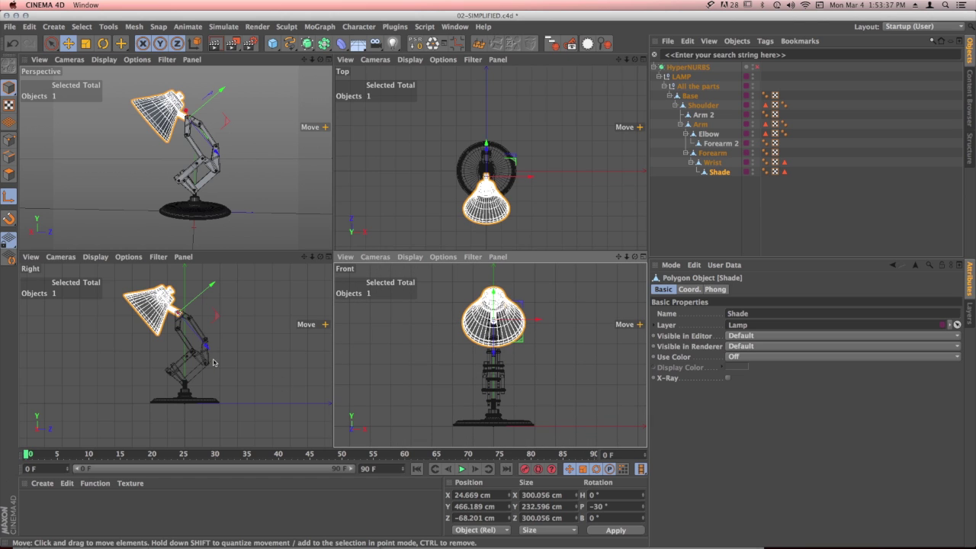
click(715, 201)
key(F1)
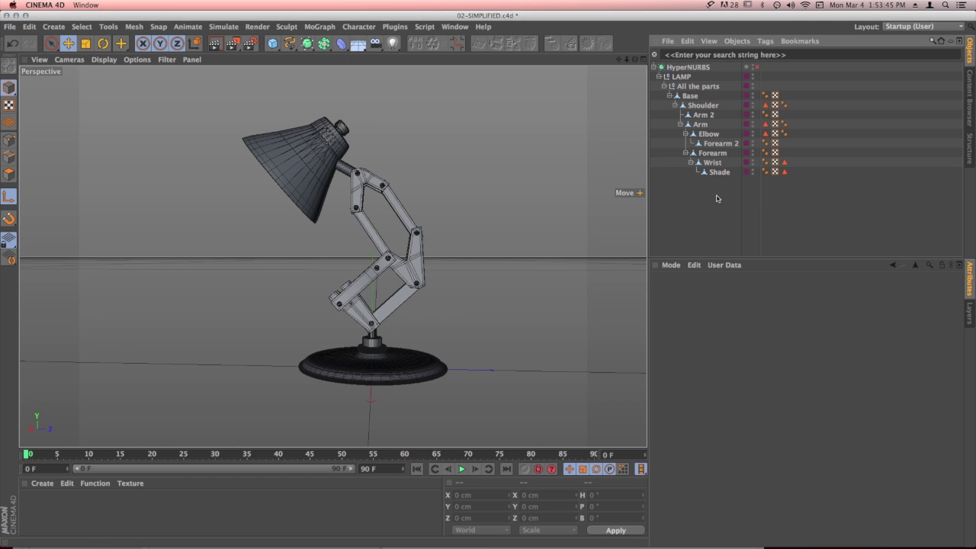
Freeze all transformations of the All the parts null so its coordinates are zeroed
click(702, 87)
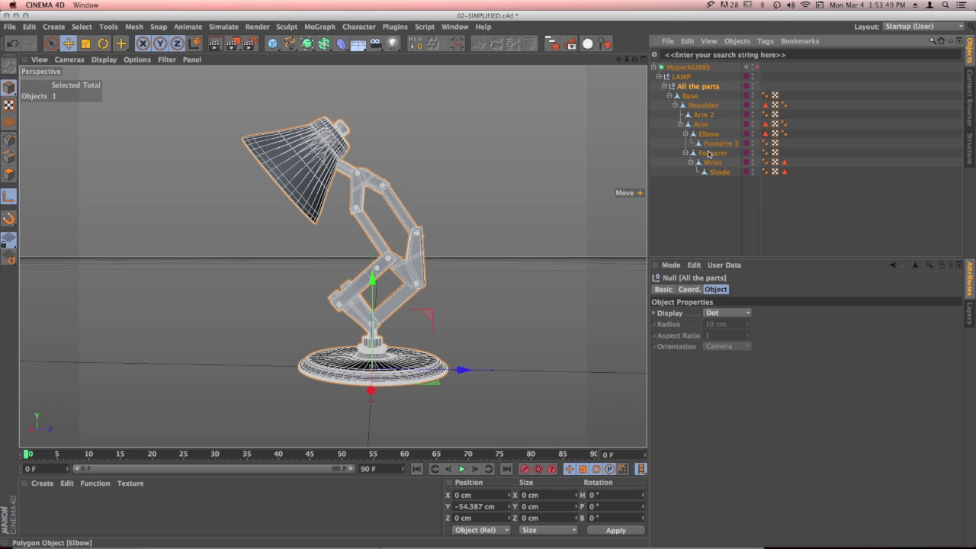
click(691, 290)
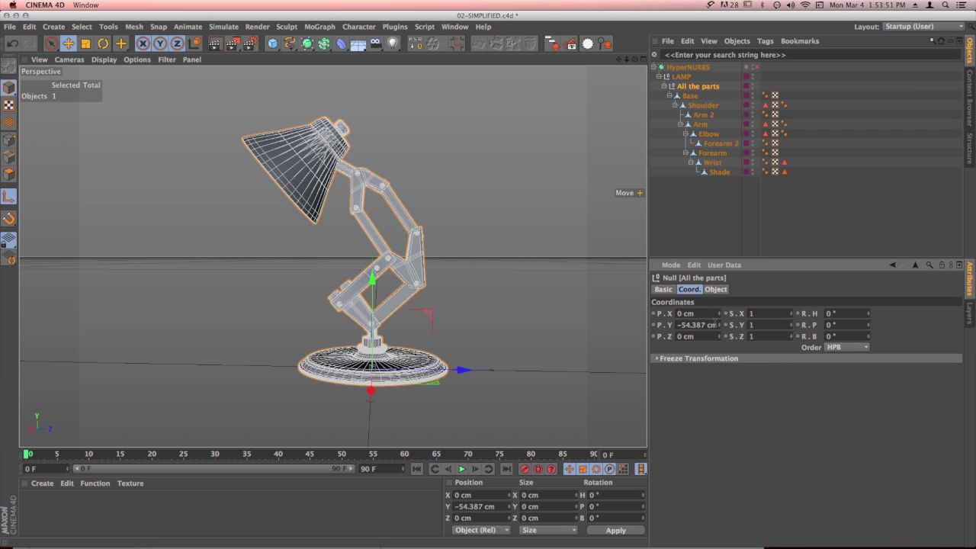
click(675, 360)
click(686, 371)
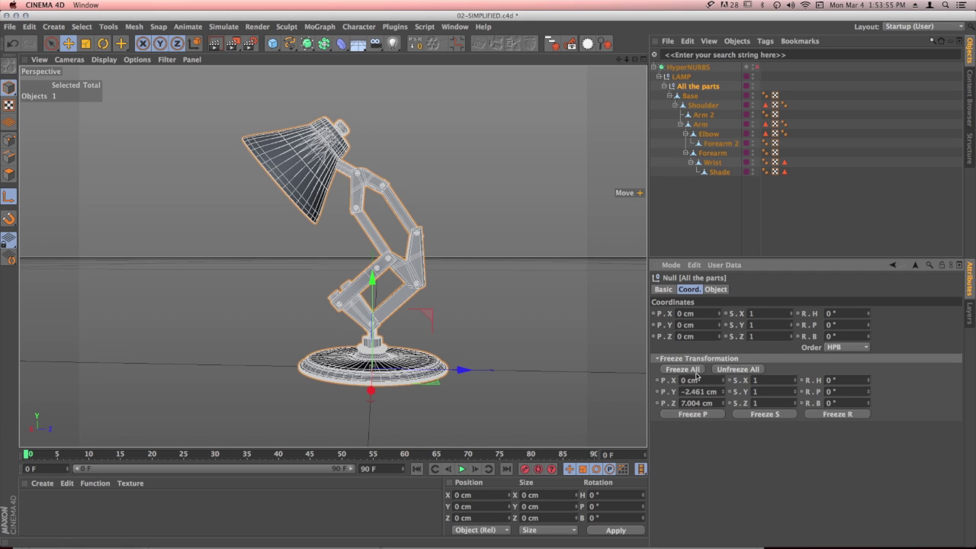
Freeze all transformations of the Base, Shoulder and Arm 2 objects one by one
click(689, 96)
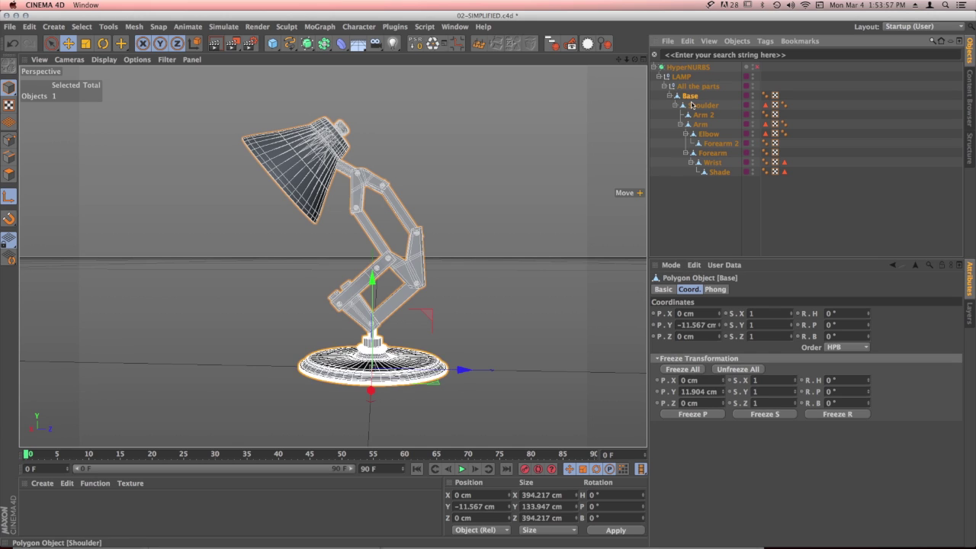
click(686, 369)
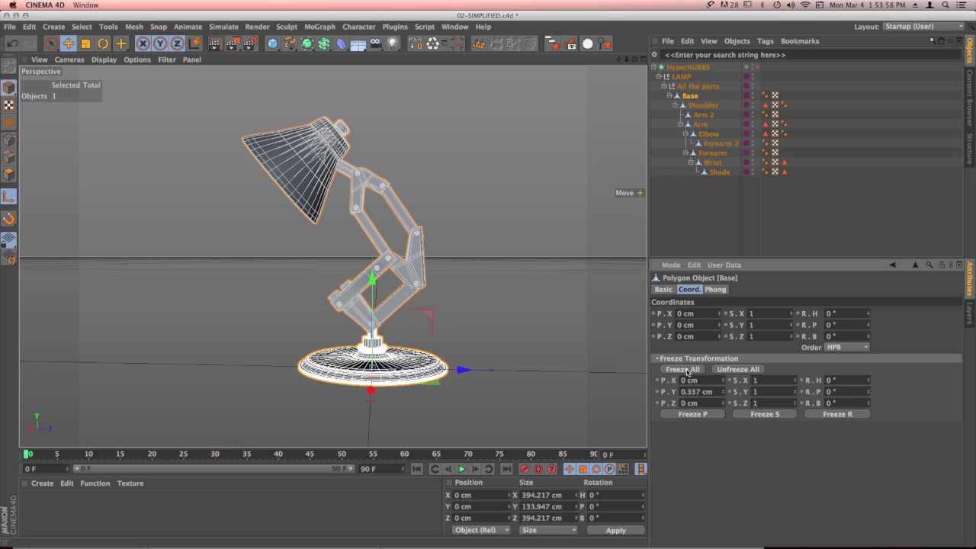
click(703, 105)
click(686, 370)
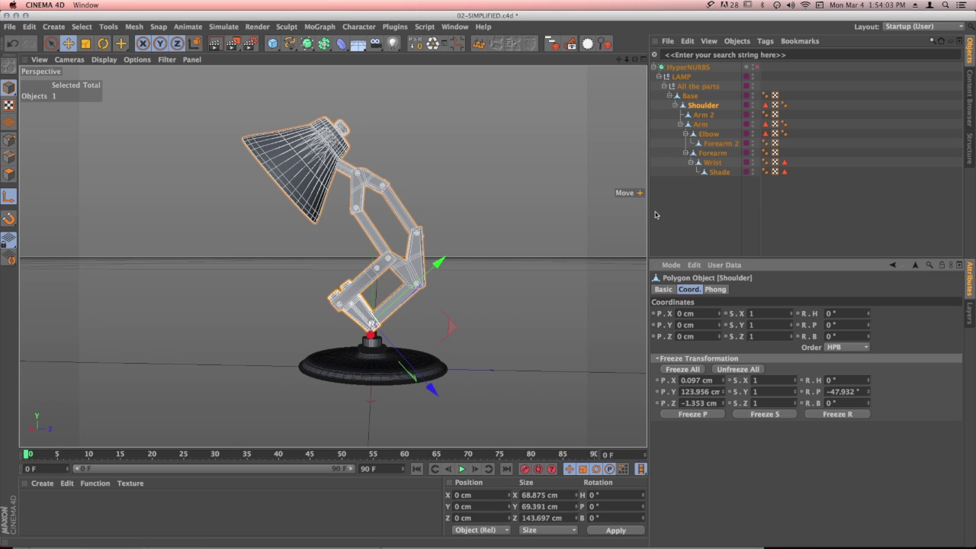
click(705, 114)
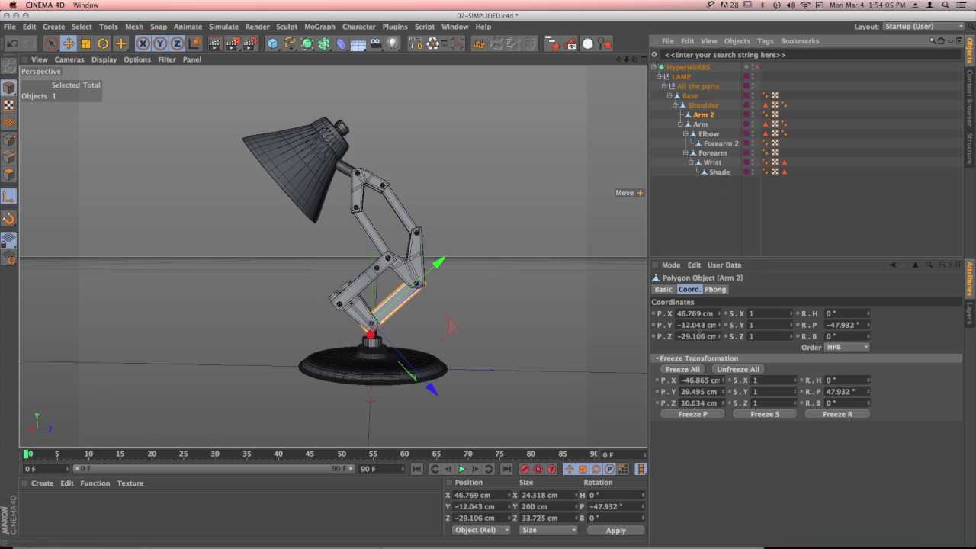
click(690, 370)
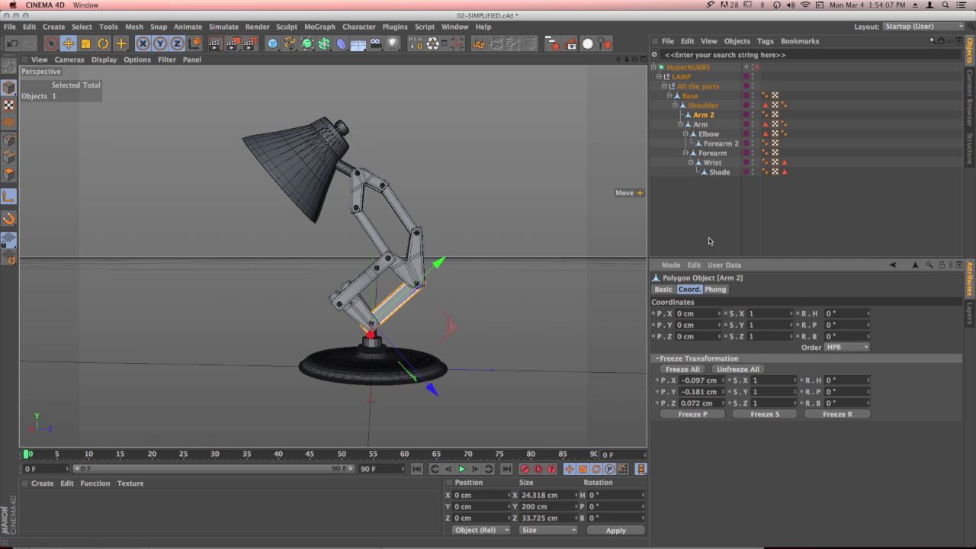
Freeze all transformations of every object from the LAMP null down to the Shade at once, then deselect everything
drag(721, 196, 678, 76)
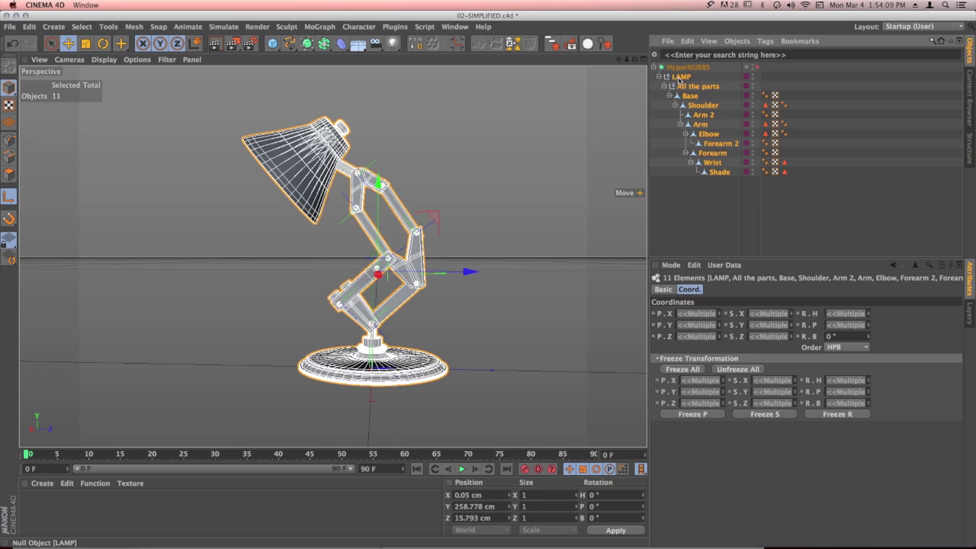
click(683, 369)
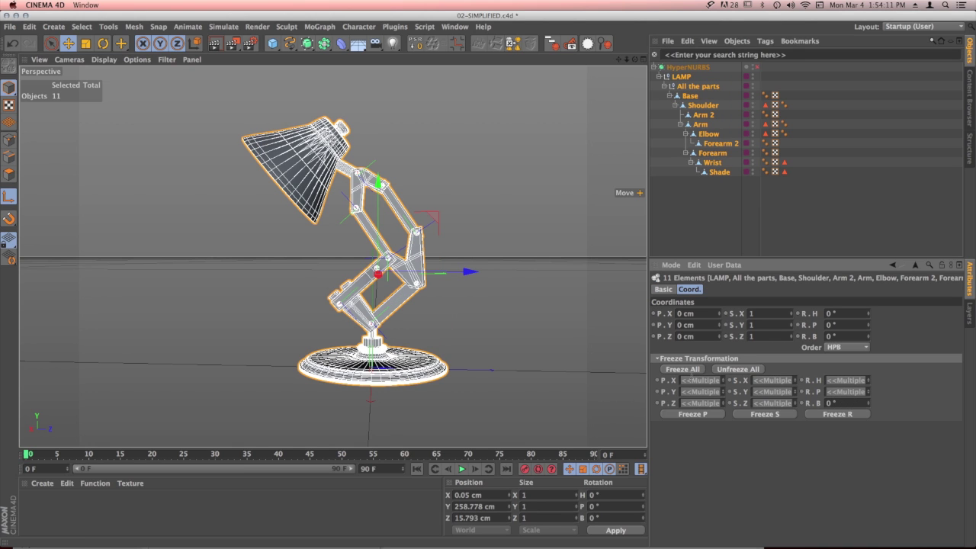
click(715, 189)
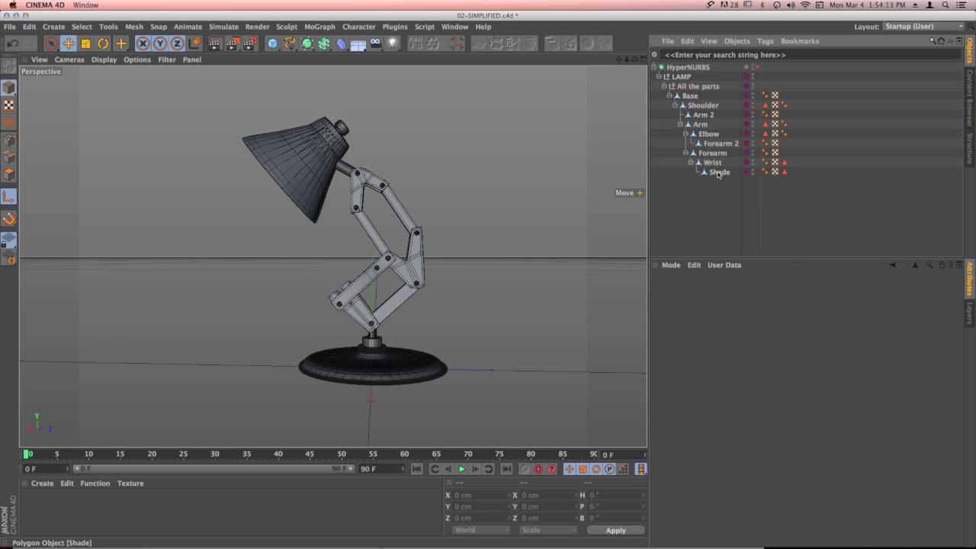
Check the coordinates of the Shade, Wrist, Forearm, Forearm 2, Elbow and Arm one by one, then deselect everything
click(718, 172)
click(712, 163)
click(714, 153)
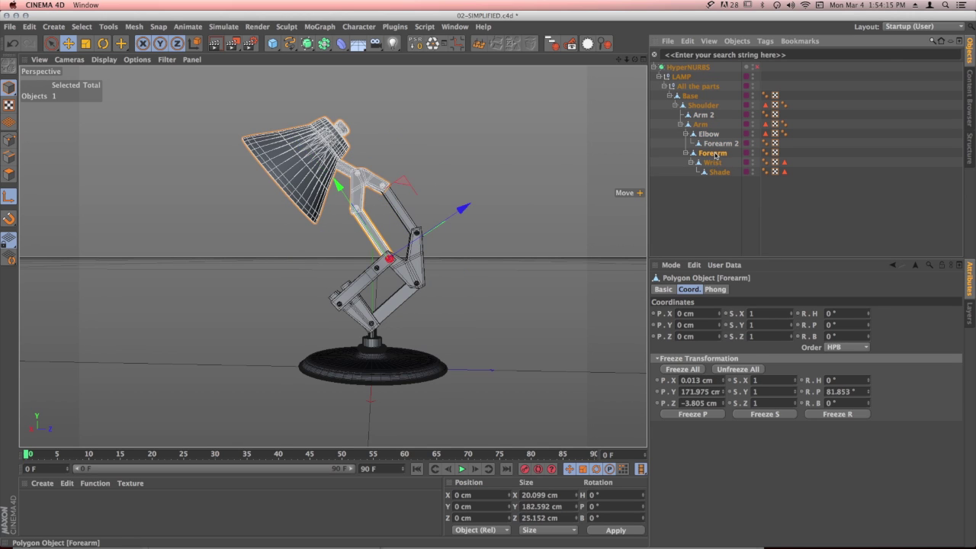
click(714, 143)
click(708, 134)
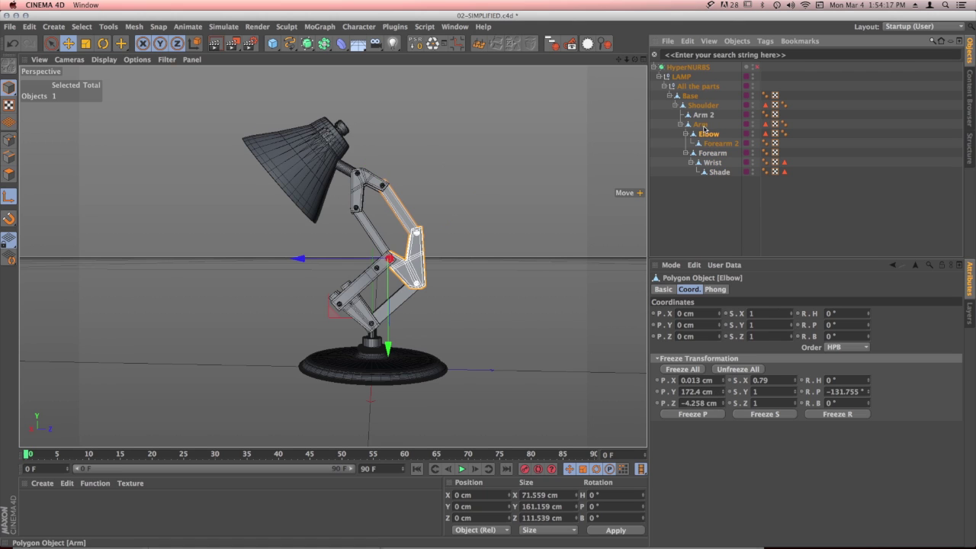
click(701, 124)
click(702, 224)
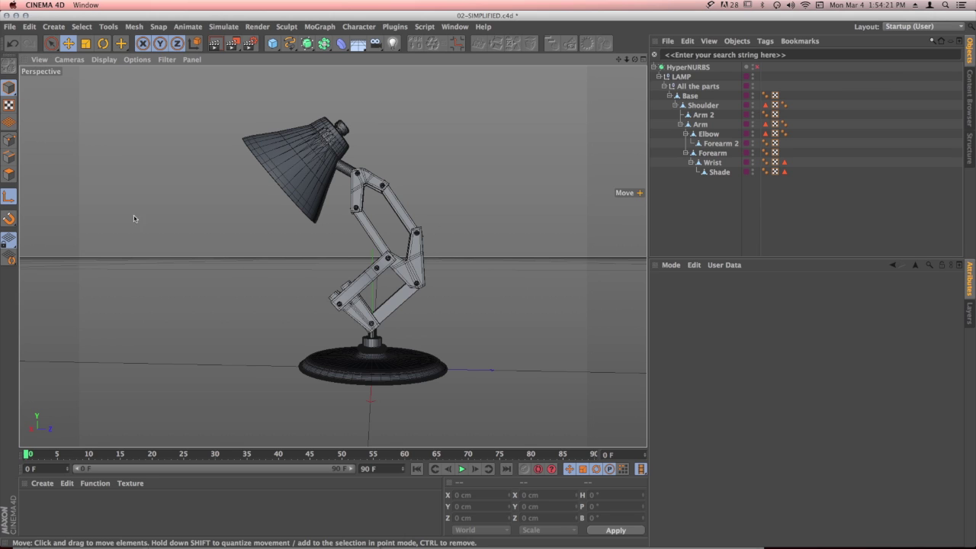
Turn off axis editing, move the Elbow away from the lamp and restore its frozen position with Reset PSR
key(l)
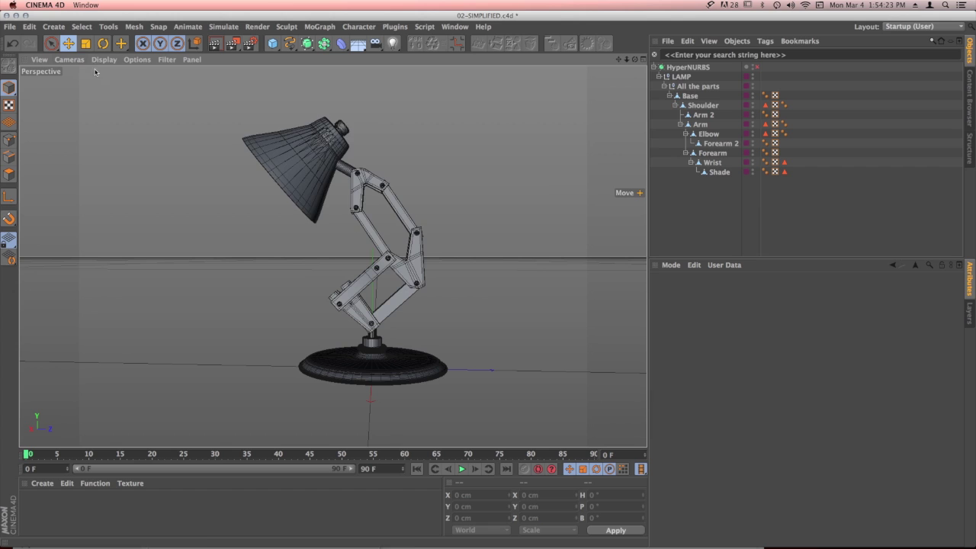
click(404, 270)
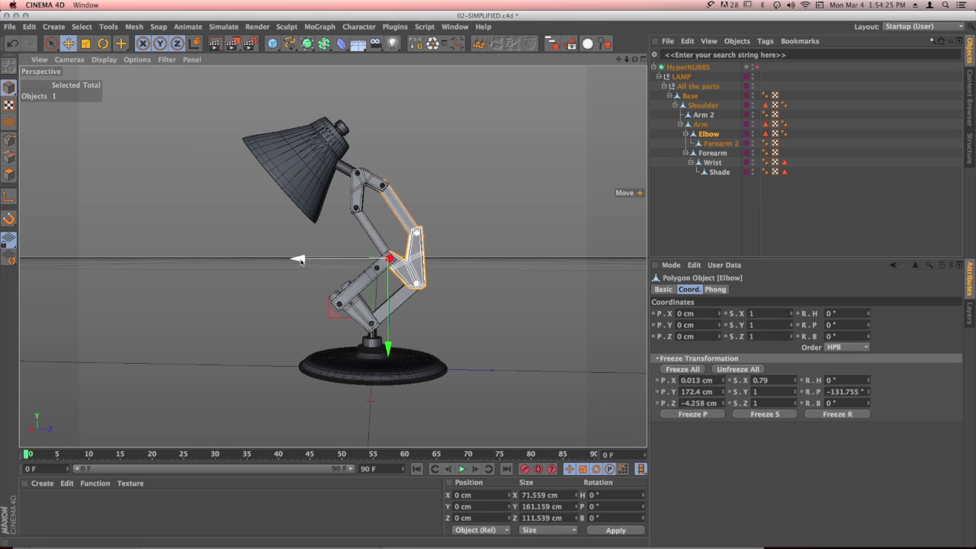
drag(300, 260, 457, 145)
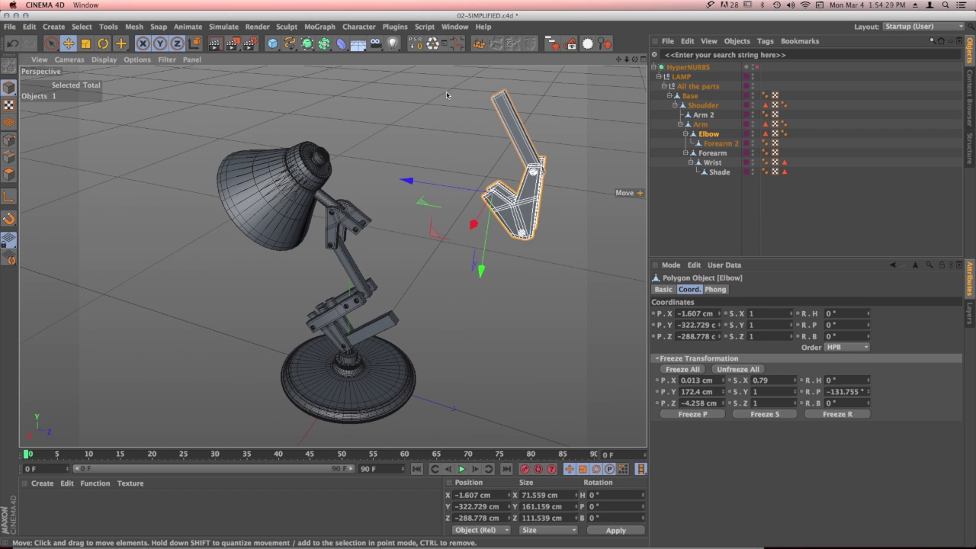
click(418, 43)
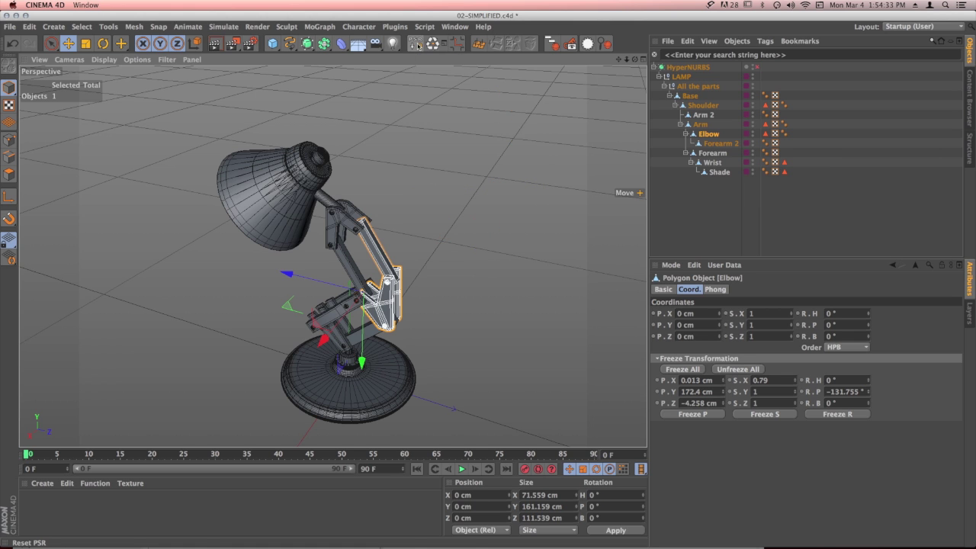
alt+drag(465, 244, 438, 287)
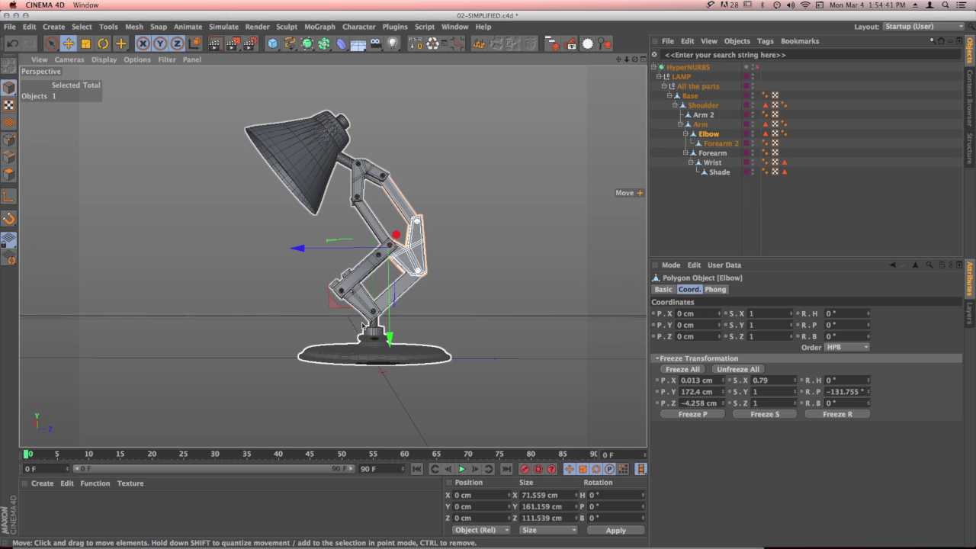
alt+drag(359, 321, 414, 297)
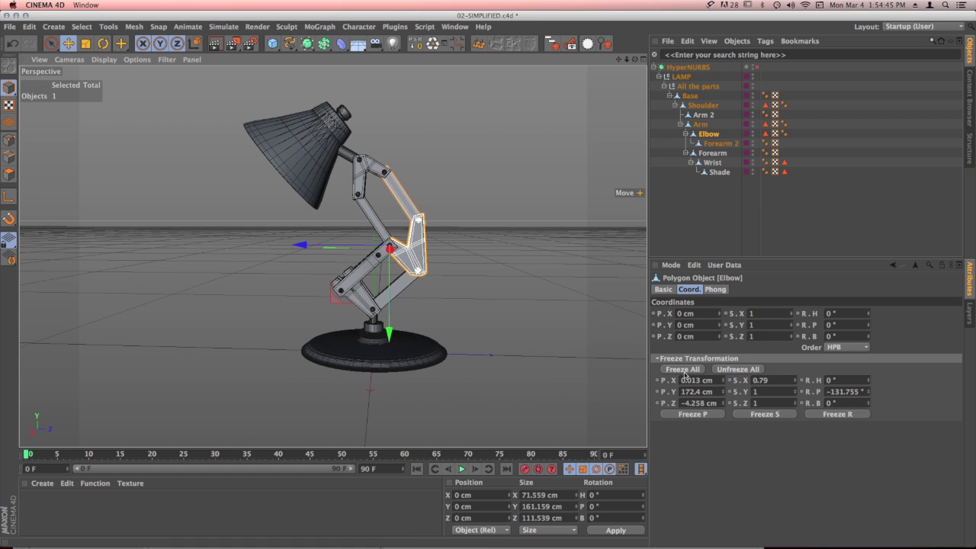
Review the relative coordinates of LAMP, All the parts and the whole hierarchy with the Freeze Transformation section collapsed
click(658, 358)
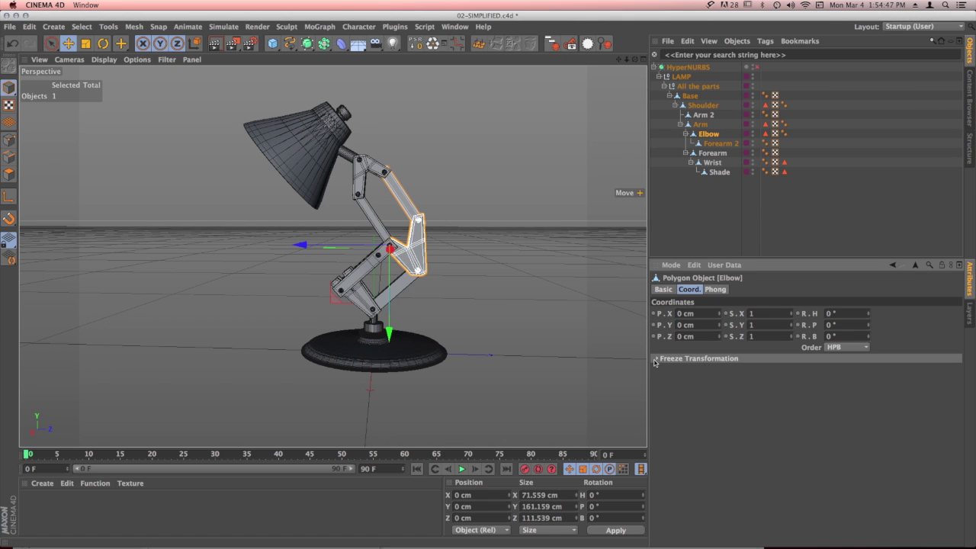
click(683, 77)
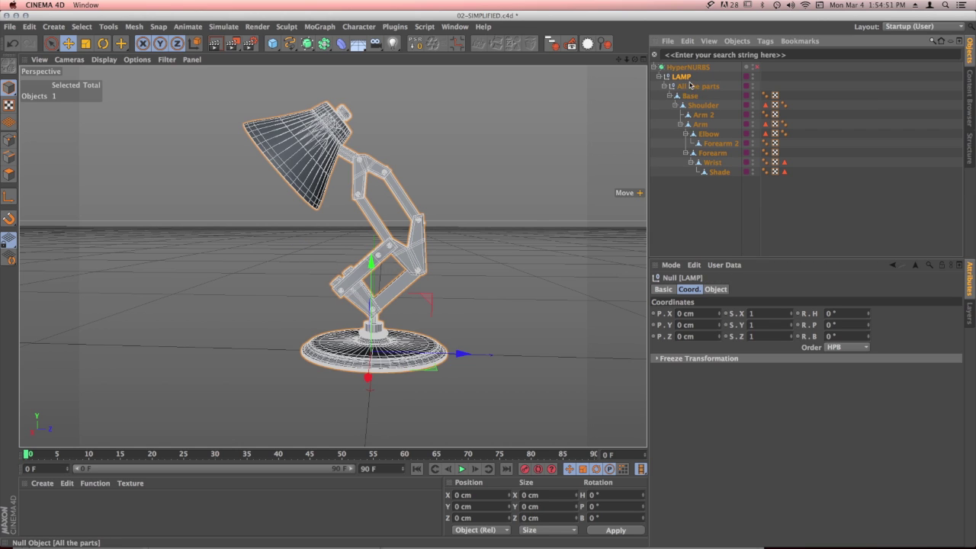
click(697, 87)
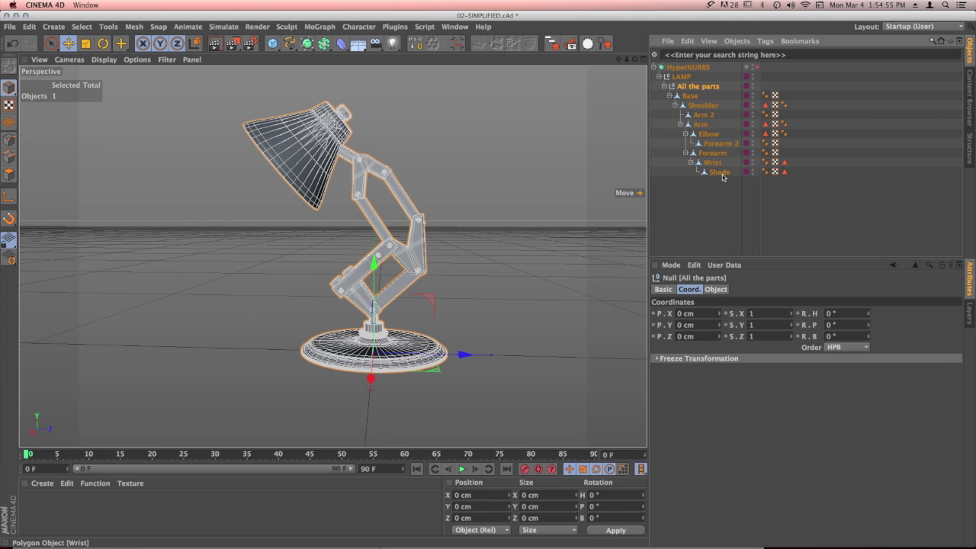
drag(722, 180, 673, 74)
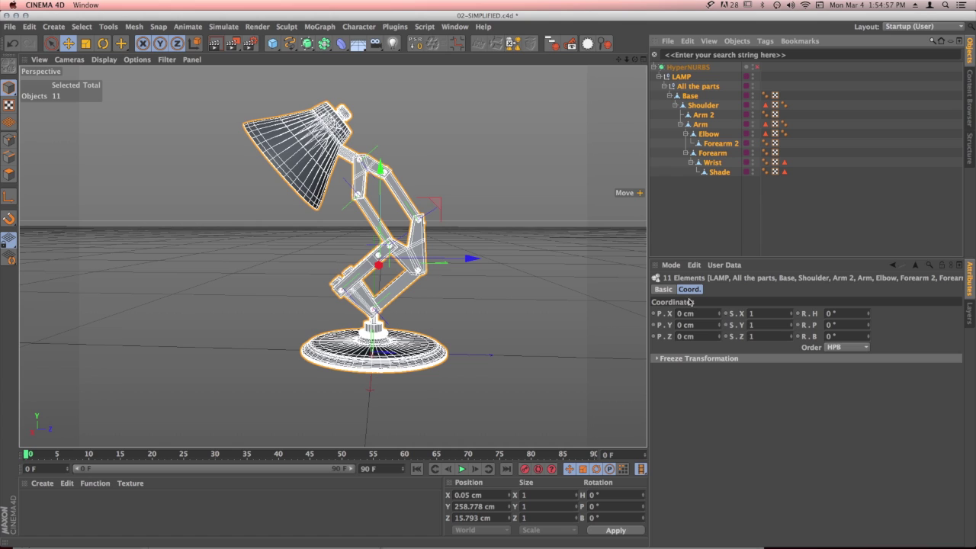
click(678, 359)
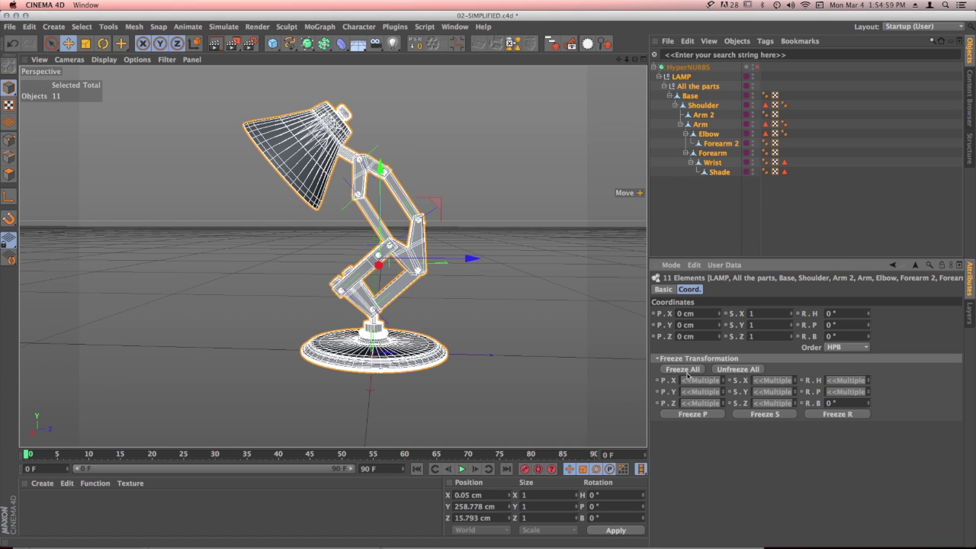
click(714, 206)
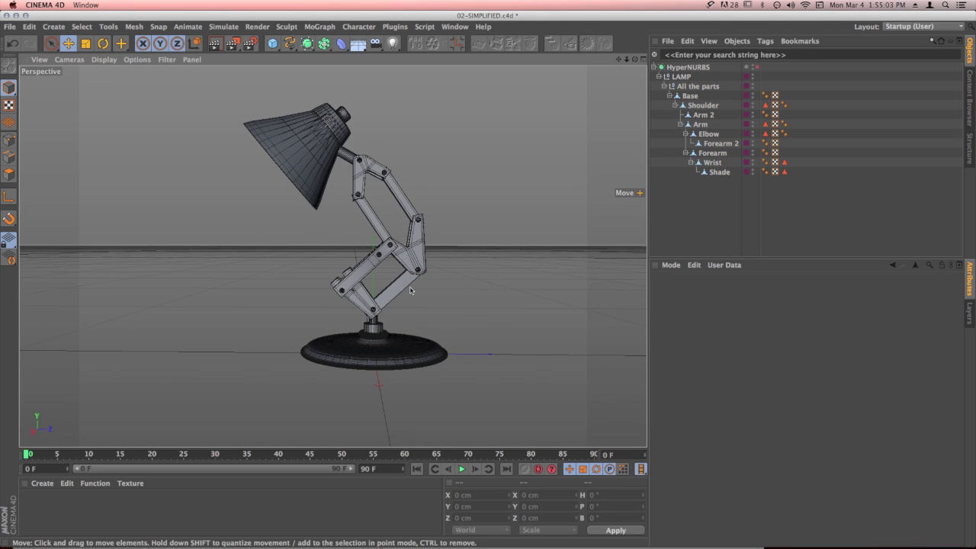
alt+drag(414, 282, 387, 289)
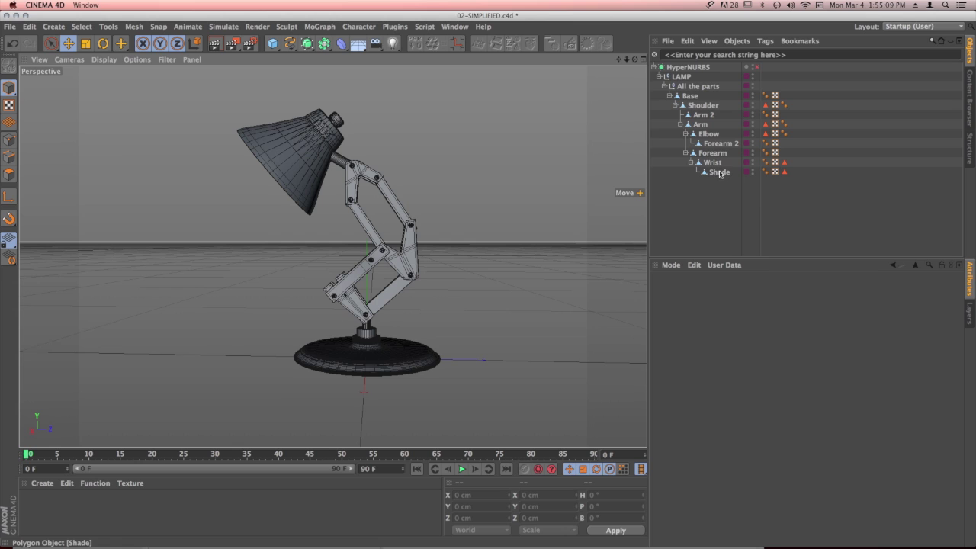
Select the Shoulder, look at the Shoulder joint setup in Arm.c4d and return to 02-SIMPLIFIED.c4d
click(703, 105)
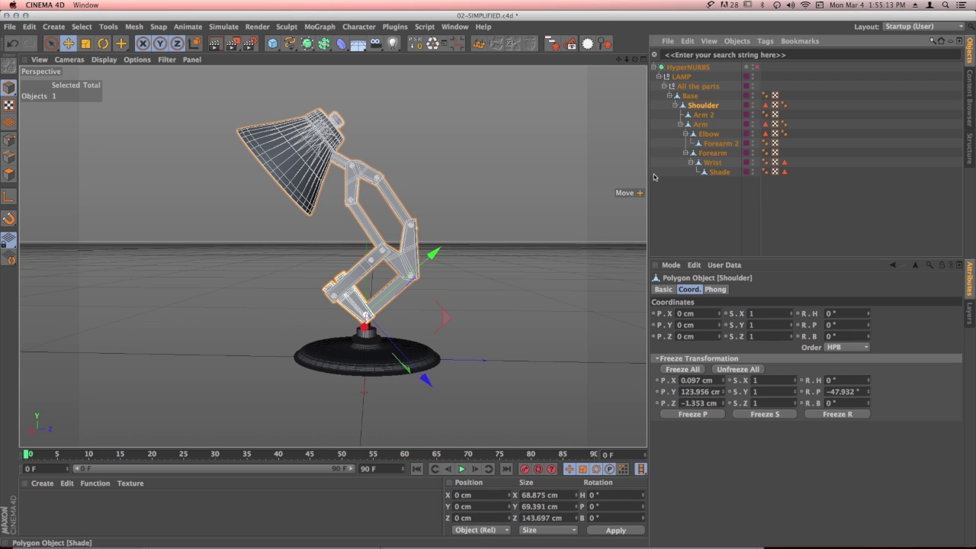
click(455, 26)
click(467, 268)
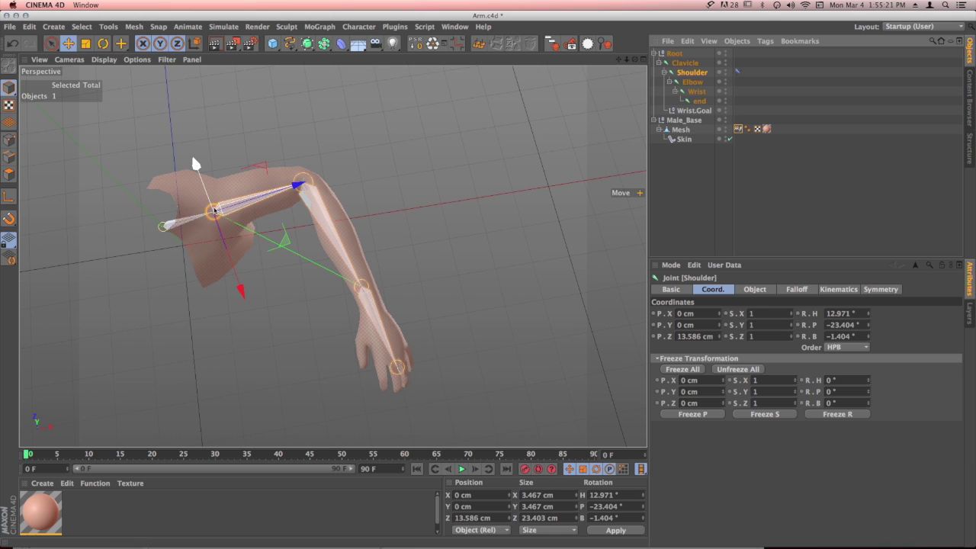
click(456, 26)
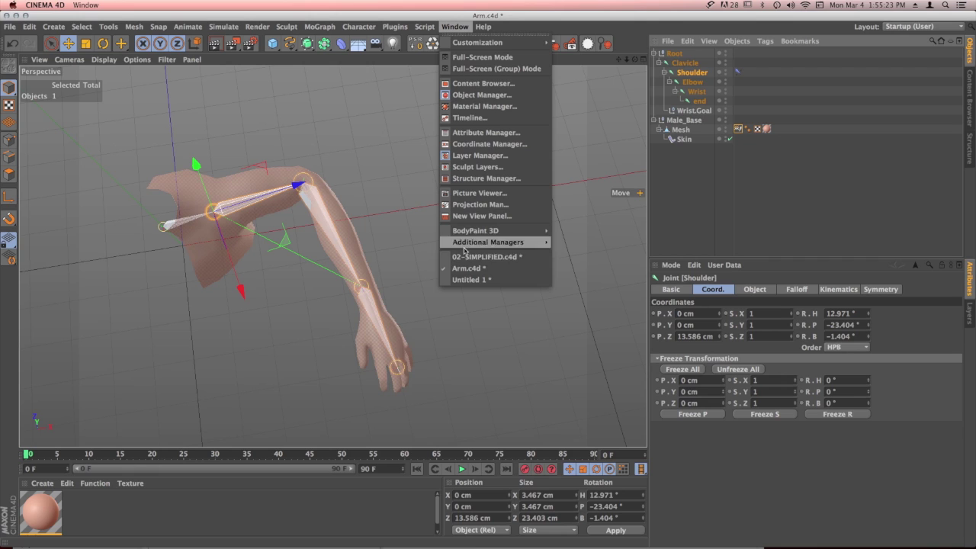
click(468, 261)
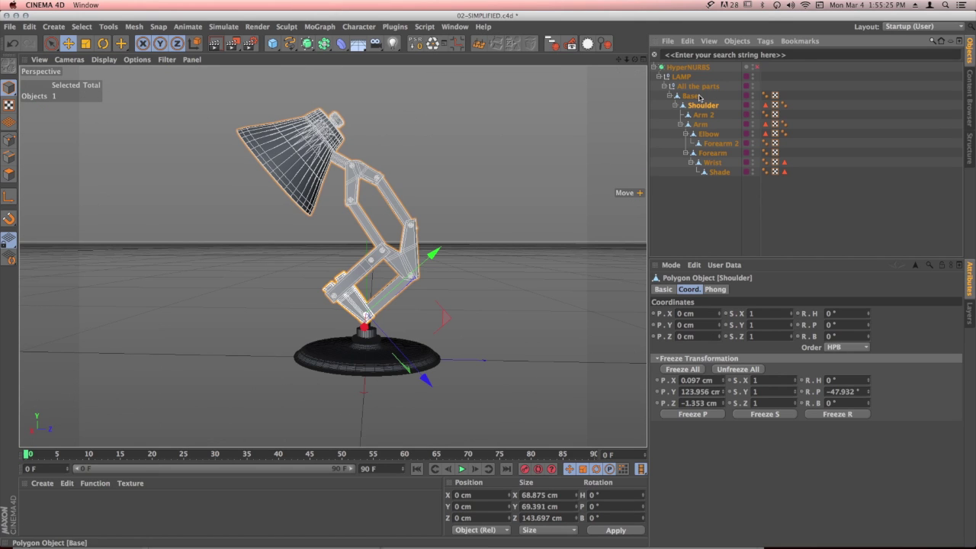
Add an IK tag to the Shoulder with the Wrist as its end object and create a goal for it
click(765, 41)
mouse_move(793, 68)
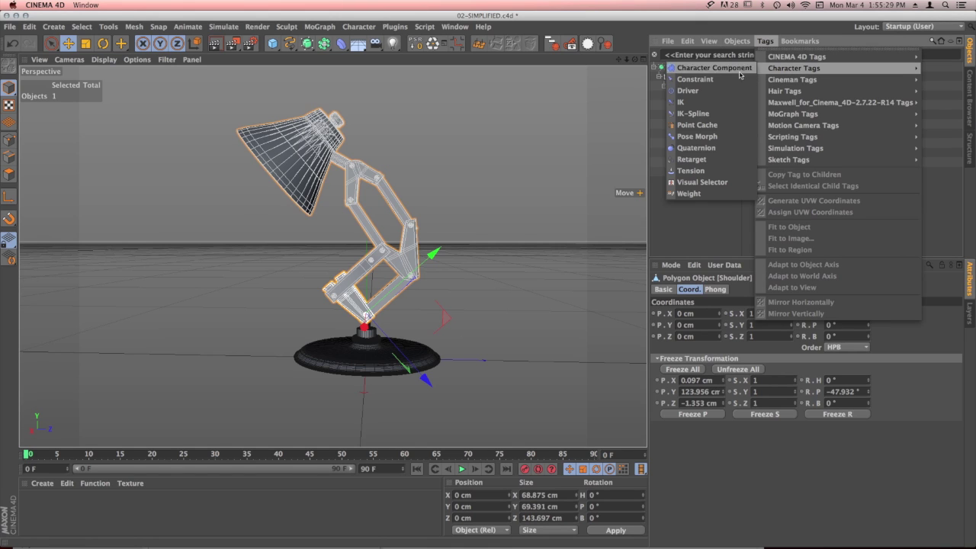
click(709, 102)
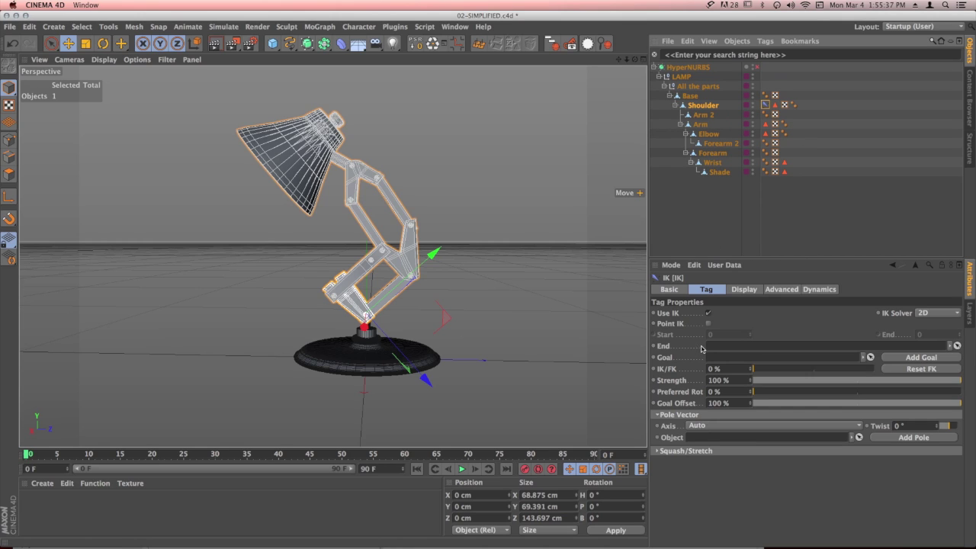
drag(716, 163, 725, 348)
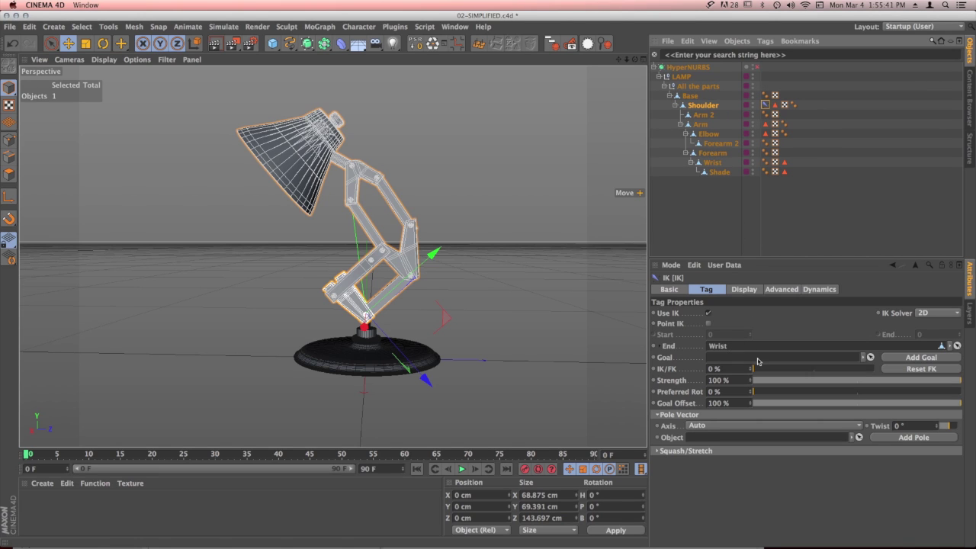
click(920, 358)
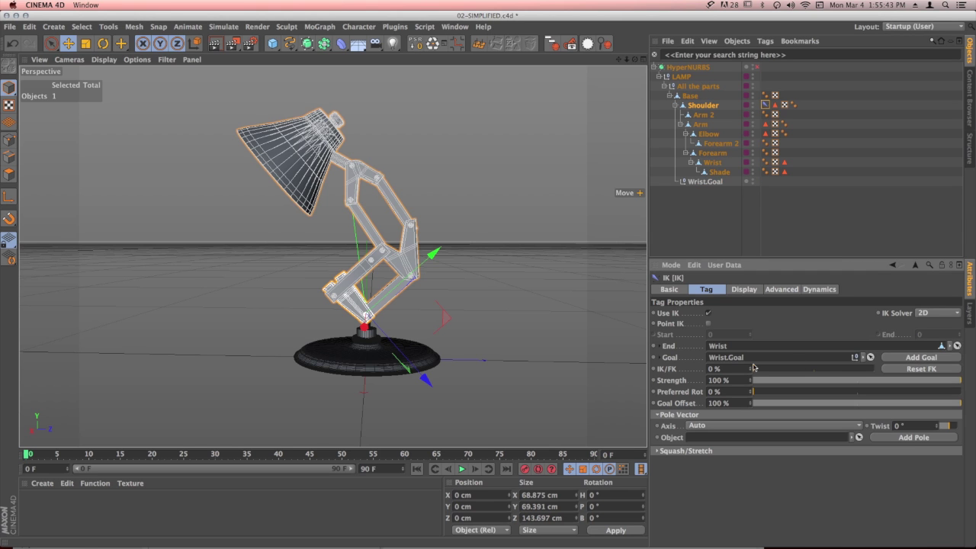
Move Wrist.Goal out of the Base so it sits directly under All the parts, at the same level as Base
click(703, 183)
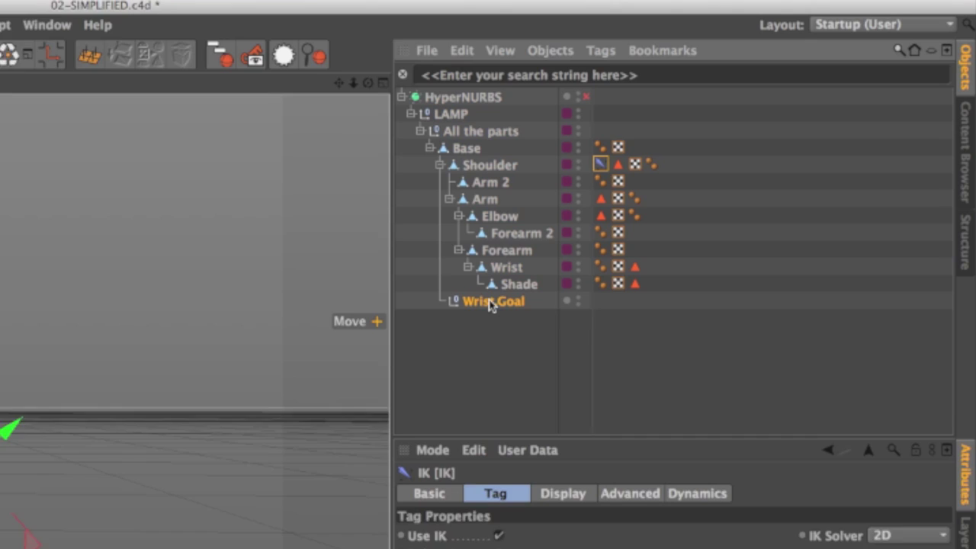
drag(490, 304, 468, 134)
drag(406, 148, 415, 148)
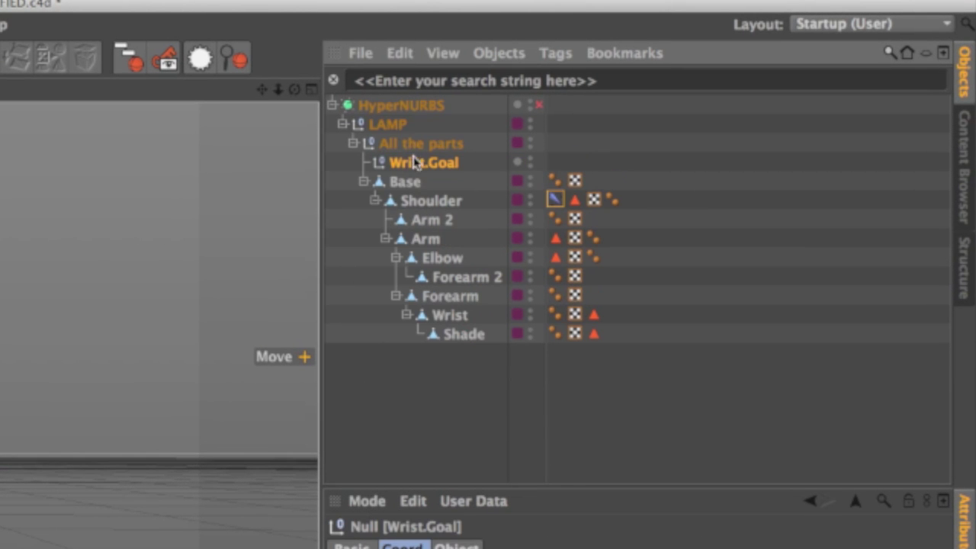
shift+click(405, 180)
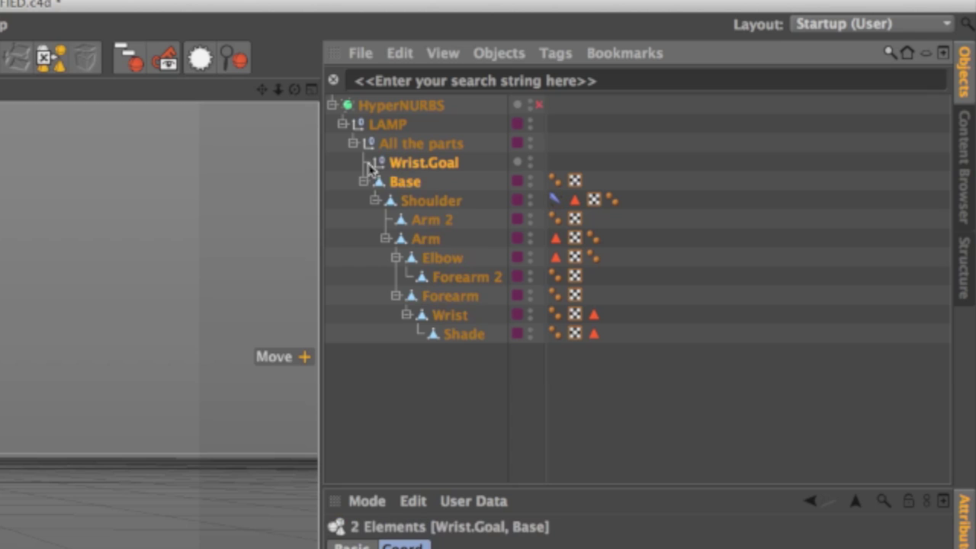
Rename the Wrist.Goal null as MAIN [ control ]
click(416, 165)
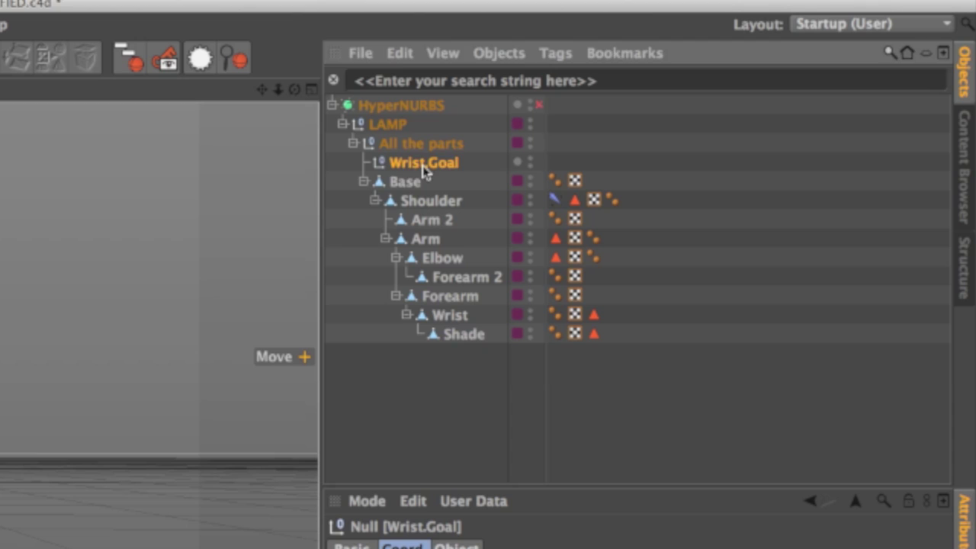
double_click(422, 164)
text(M)
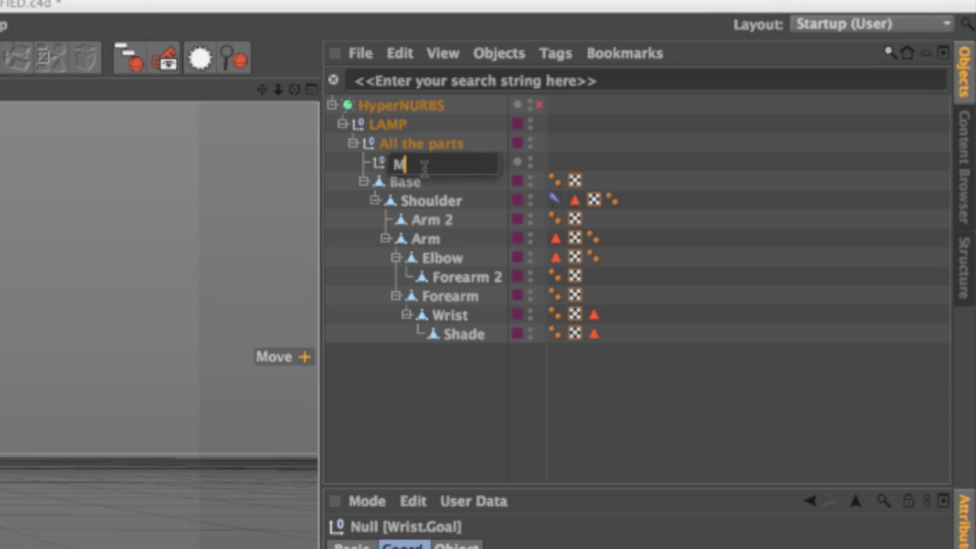
text(AIN [ control ])
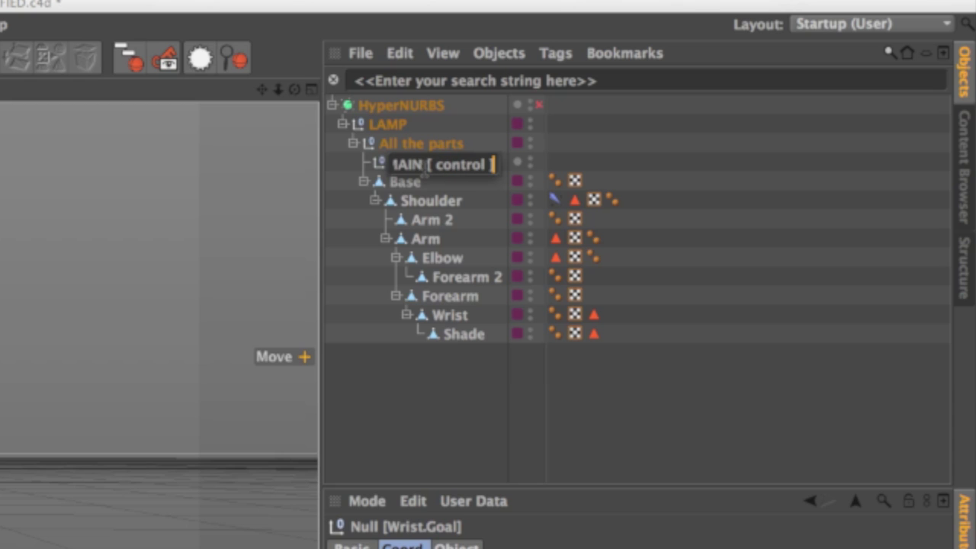
key(Return)
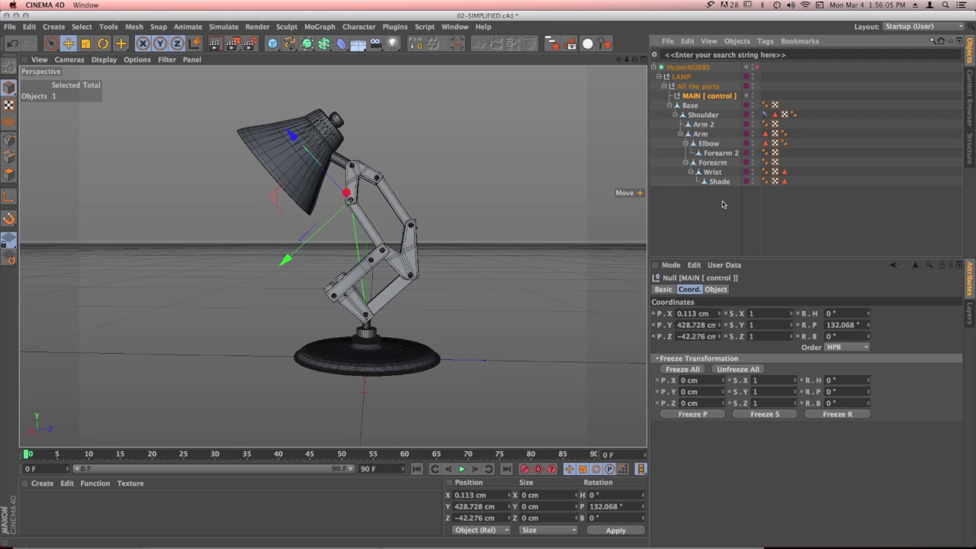
Freeze all transformations of the whole lamp hierarchy from LAMP down to Shade, including MAIN [ control ], and clear the selection
drag(723, 205, 679, 78)
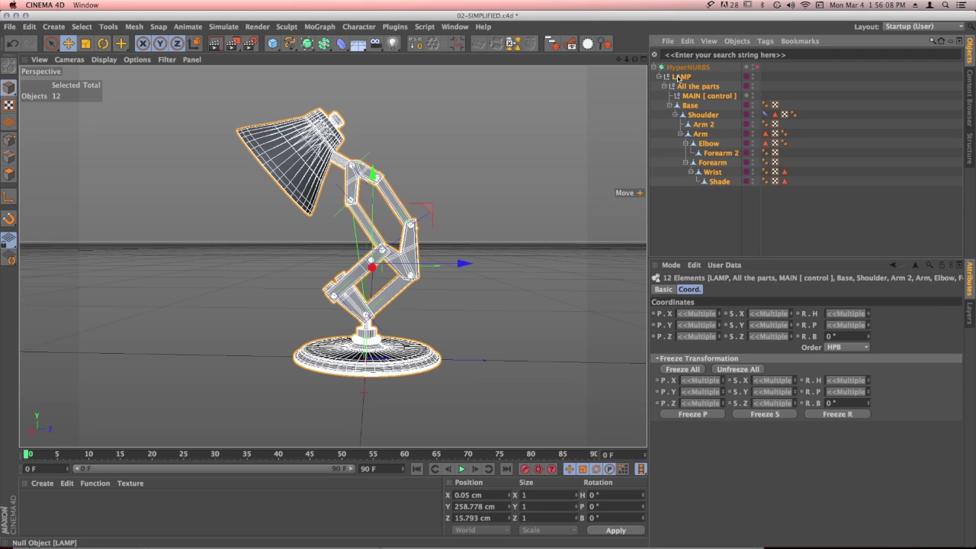
click(684, 369)
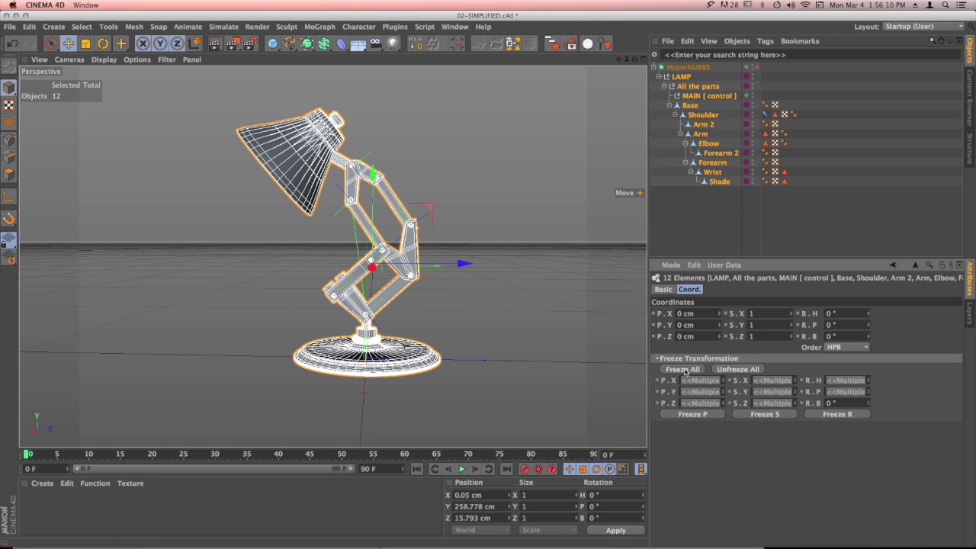
click(684, 212)
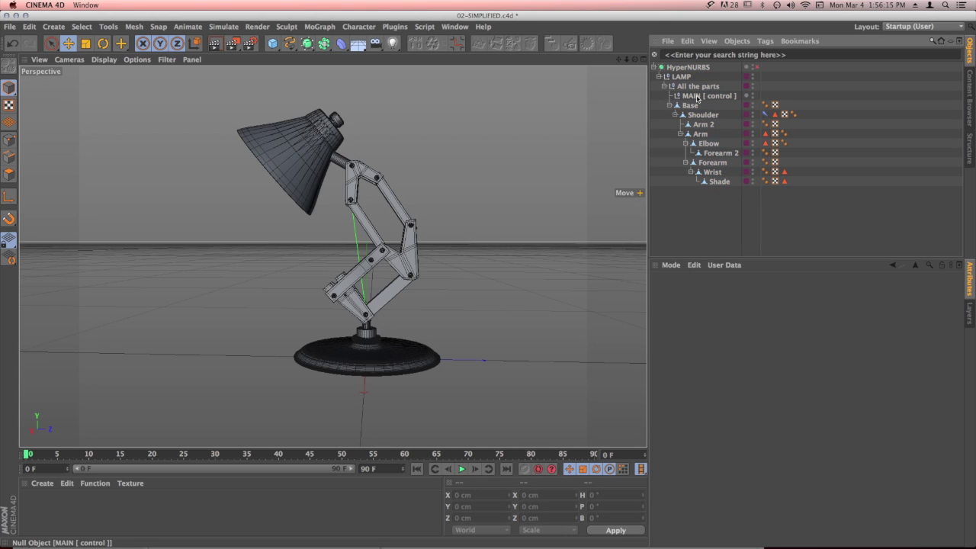
Test the IK chain by moving the MAIN [ control ] null forward and down, and restore it to its frozen position
click(696, 96)
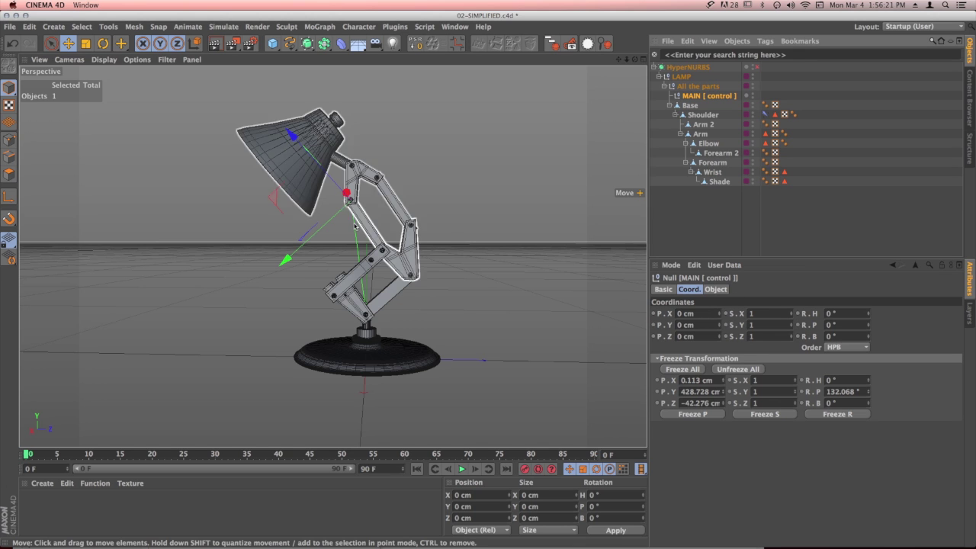
drag(289, 195, 262, 190)
key(ctrl+z)
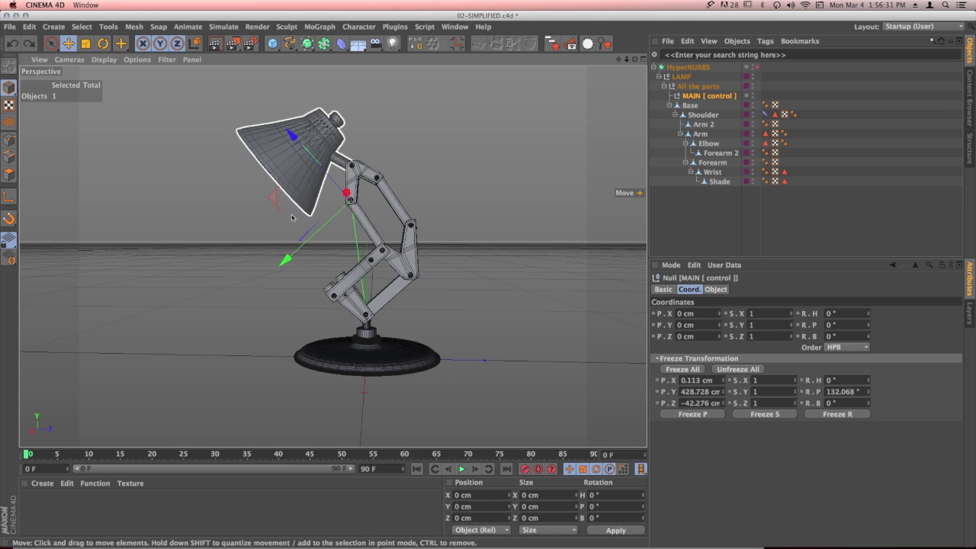
drag(276, 201, 285, 221)
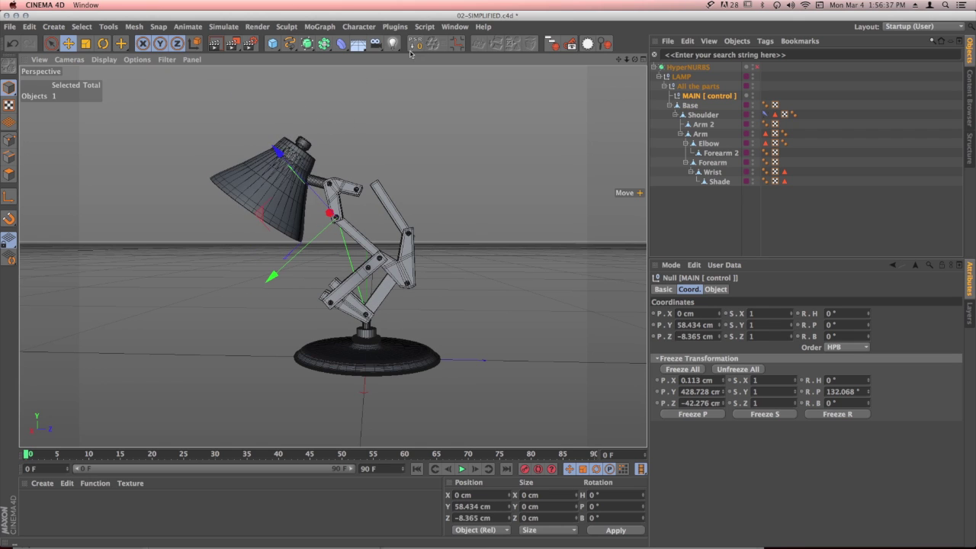
key(super+z)
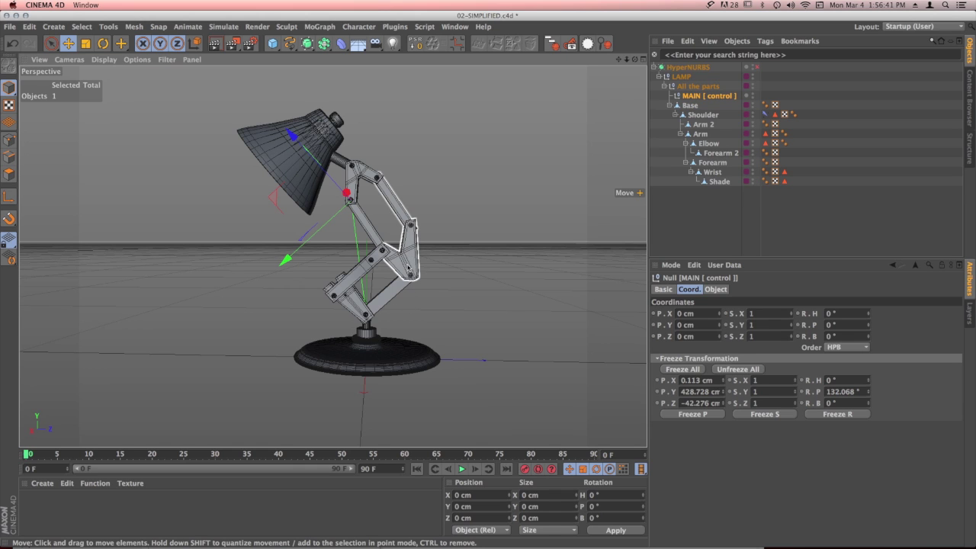
Pull MAIN [ control ] down toward the base, examine the Shoulder's and Elbow's rotation values, and reset PSR on all lamp objects
scroll(403, 277, up, 5)
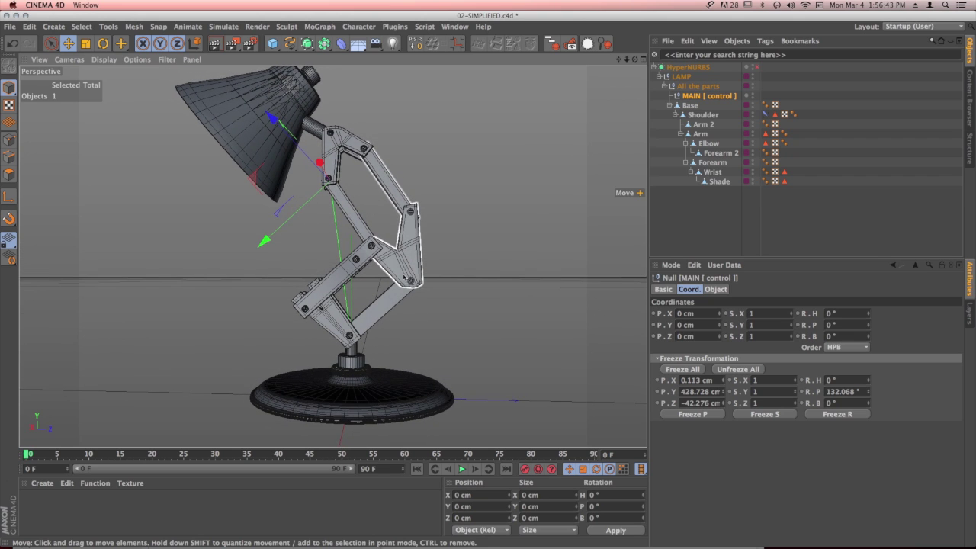
alt+middle_drag(403, 278, 419, 282)
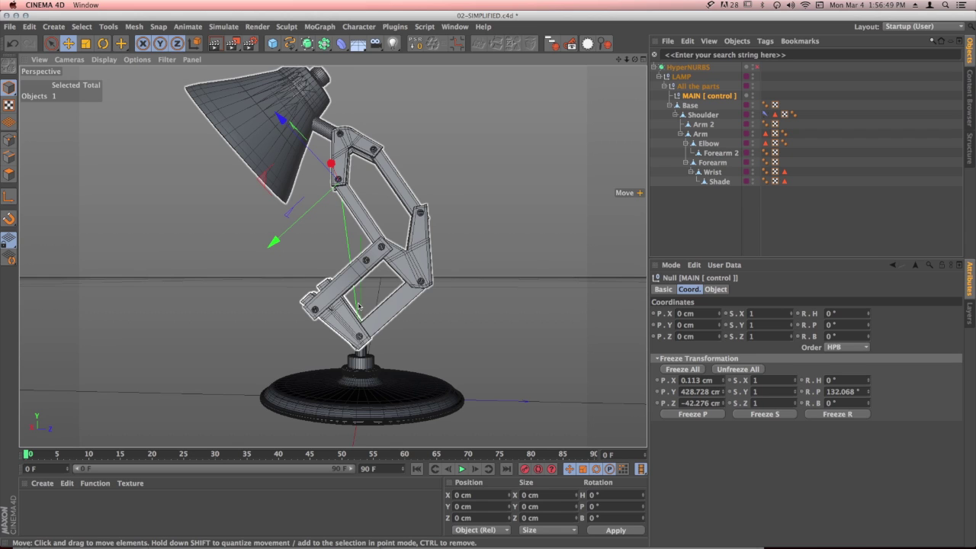
drag(263, 180, 212, 251)
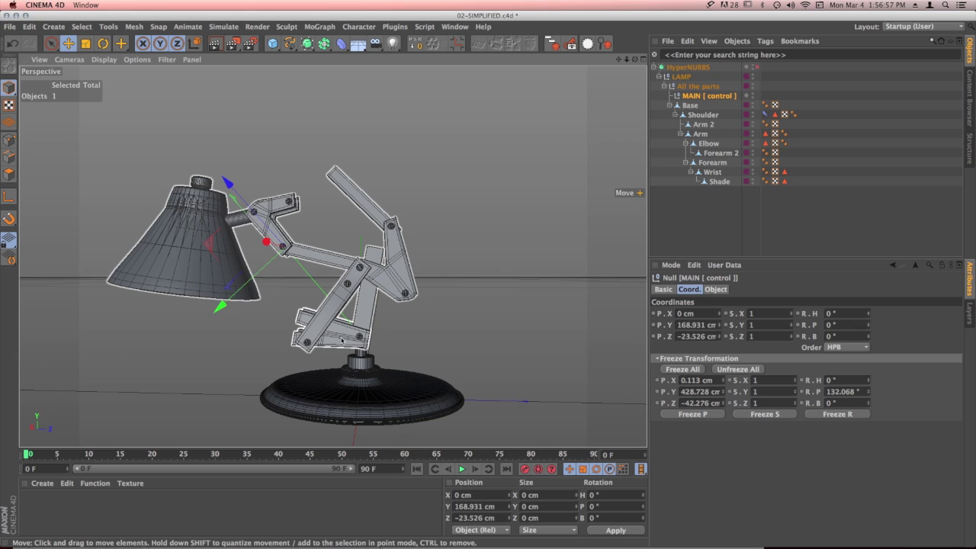
click(340, 339)
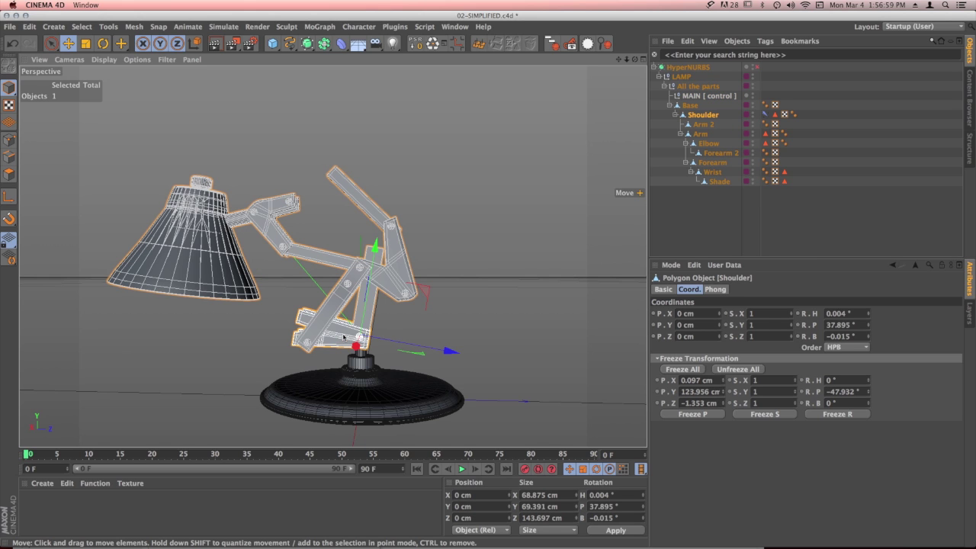
click(404, 263)
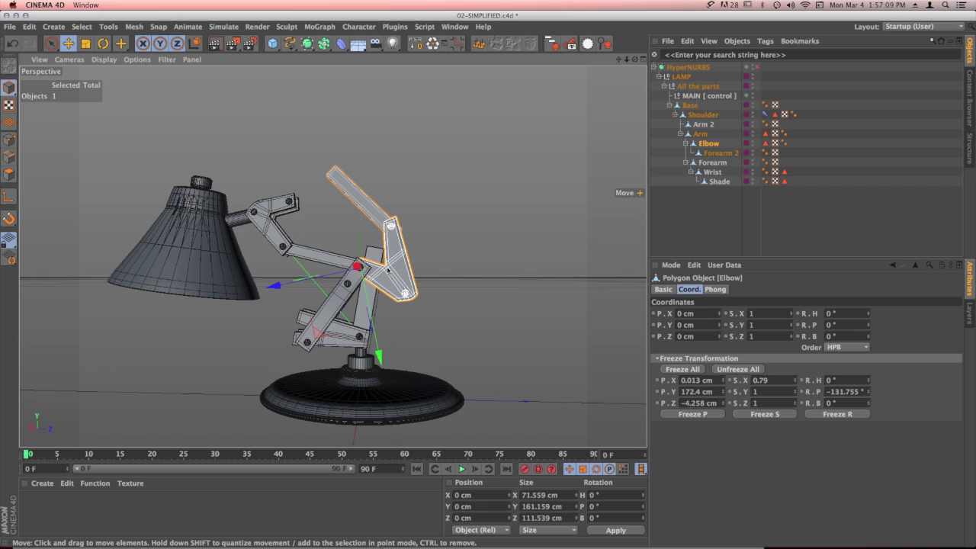
click(339, 336)
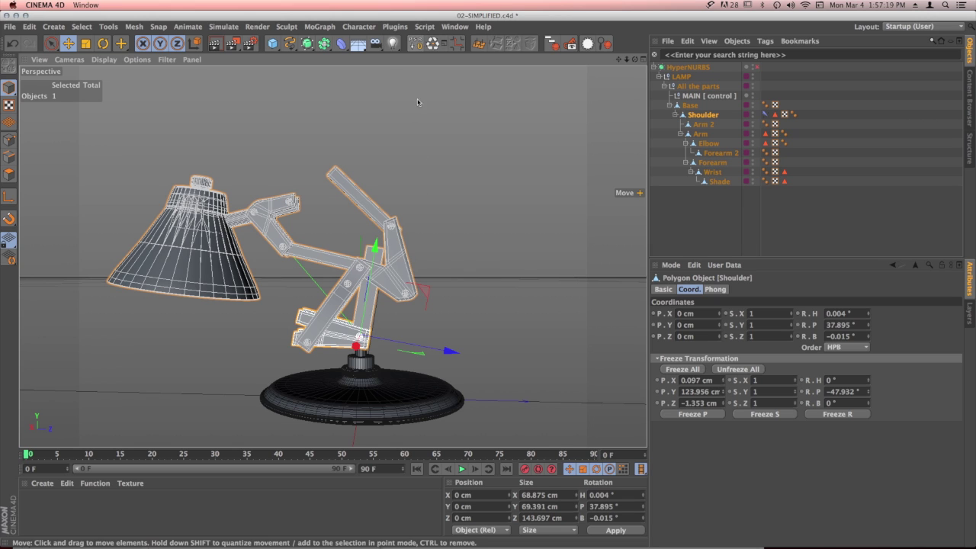
drag(734, 74, 665, 228)
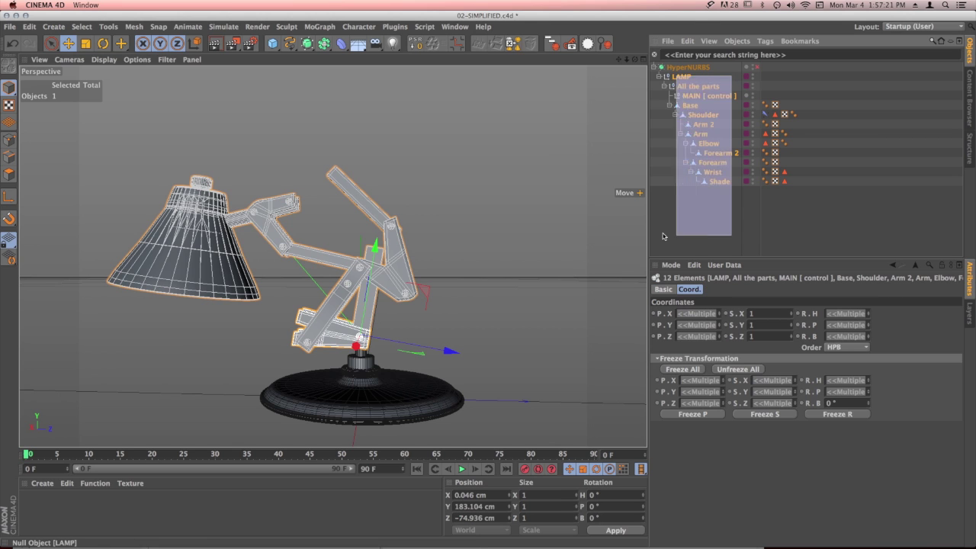
click(432, 43)
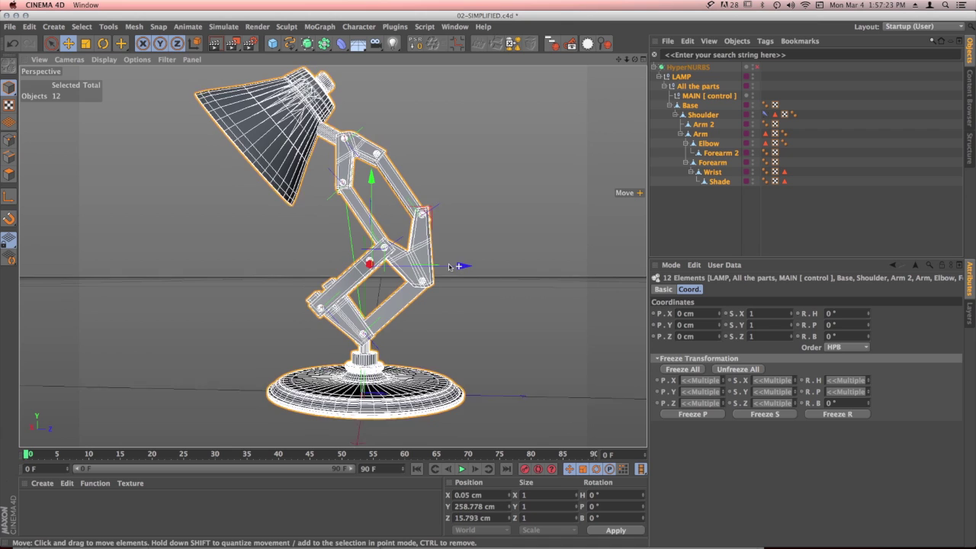
Add a Constraint tag to the Elbow and enable its PSR constraint
click(435, 244)
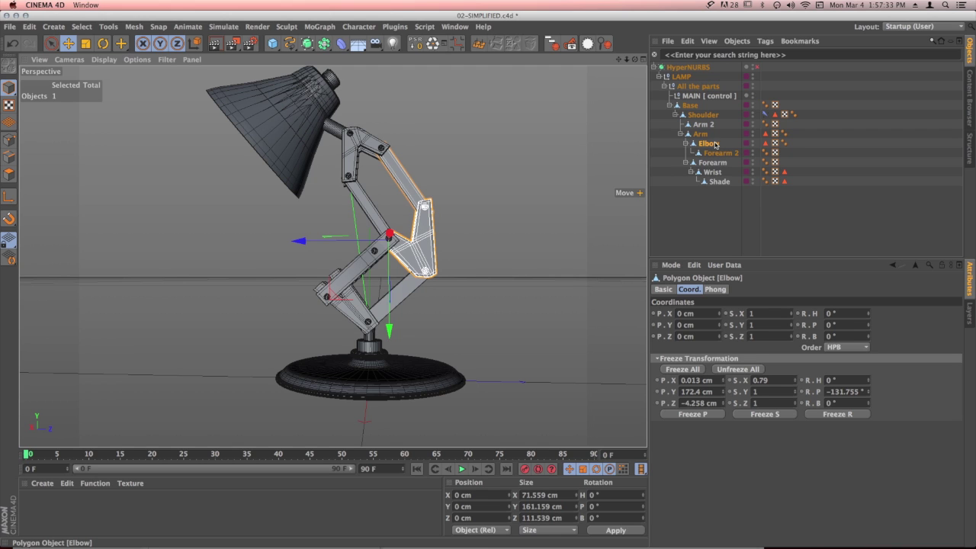
click(766, 41)
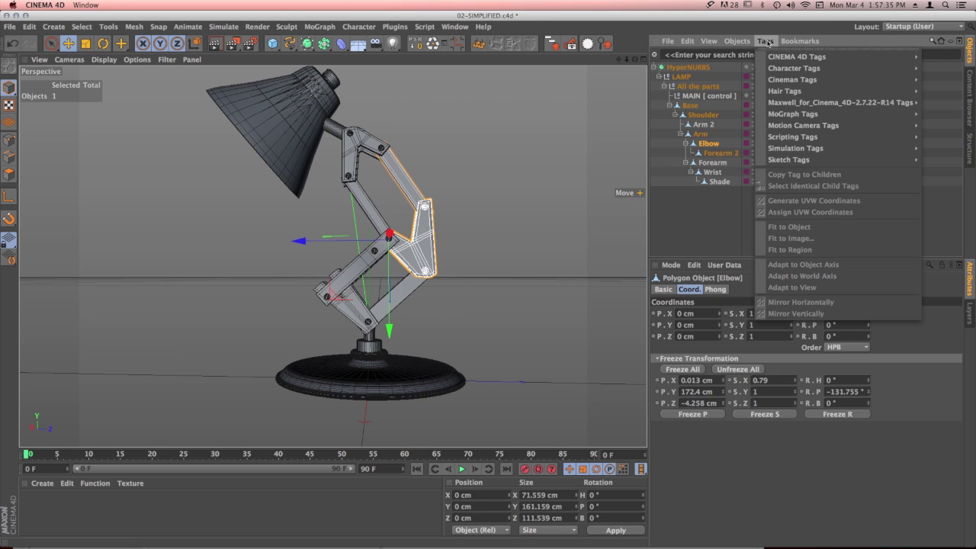
mouse_move(801, 70)
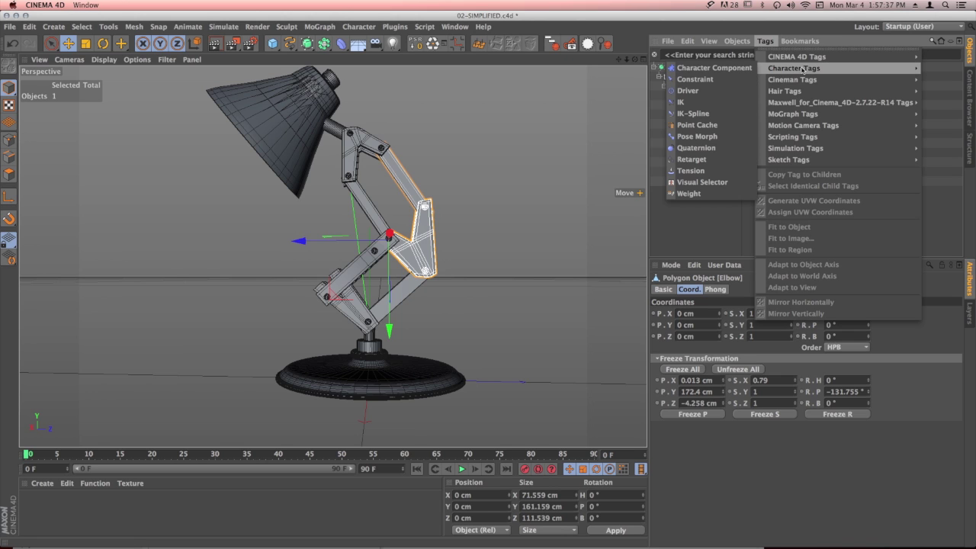
click(716, 81)
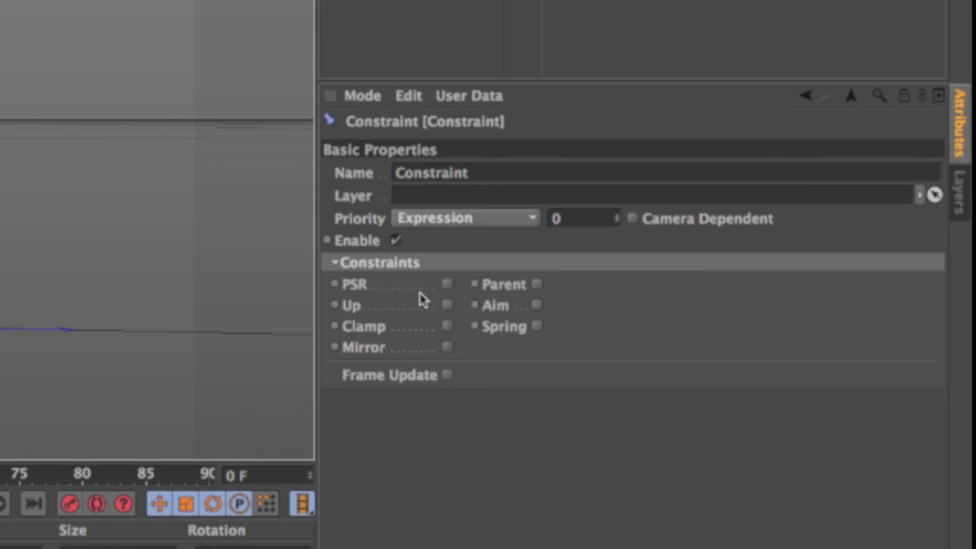
click(448, 285)
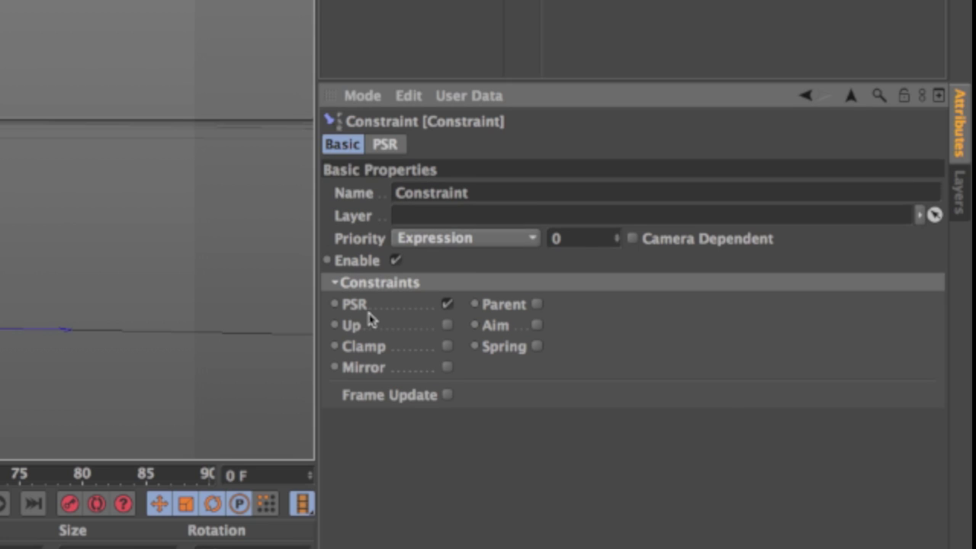
Limit the Elbow's PSR constraint to rotation by turning off its position option
click(387, 146)
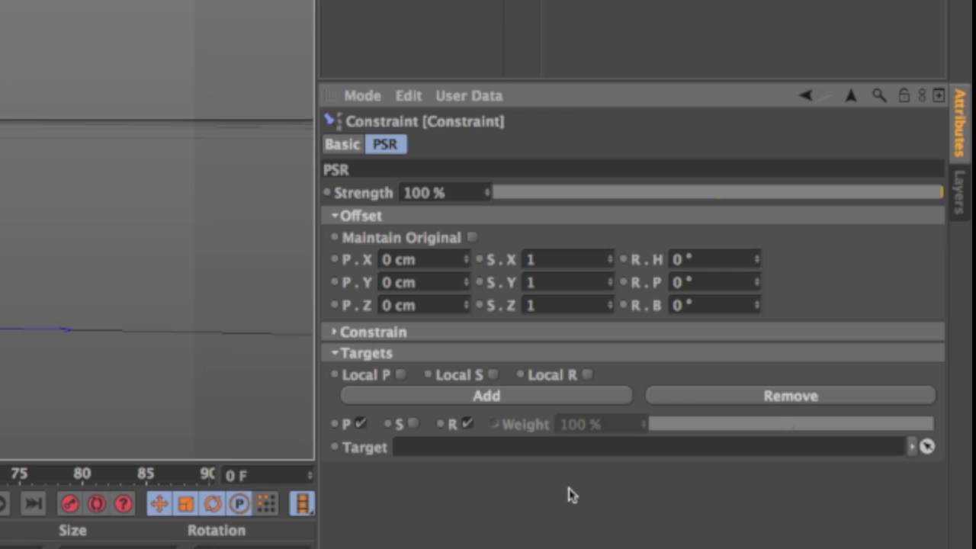
click(361, 425)
click(466, 425)
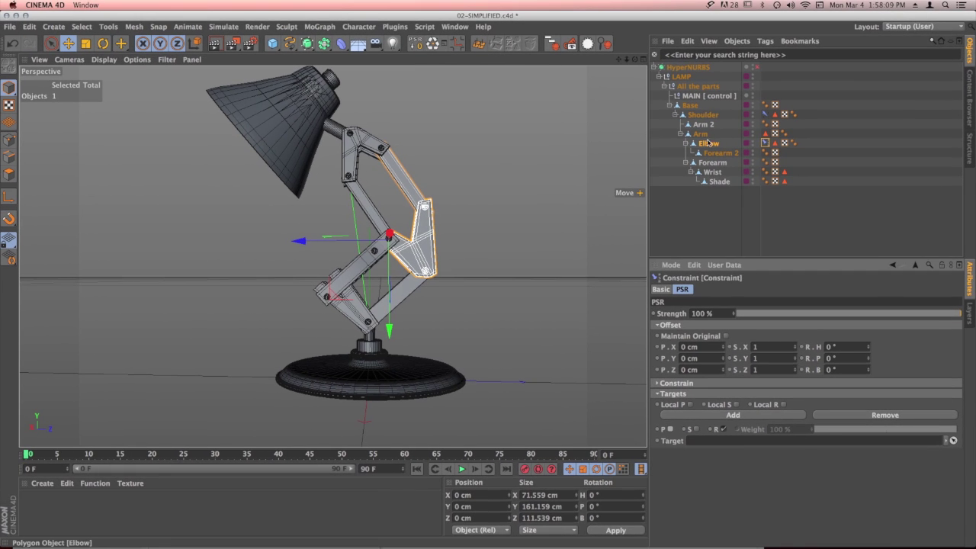
Try the Shoulder as the target of the Elbow's PSR constraint and undo the assignment
drag(701, 114, 724, 247)
drag(729, 436, 711, 442)
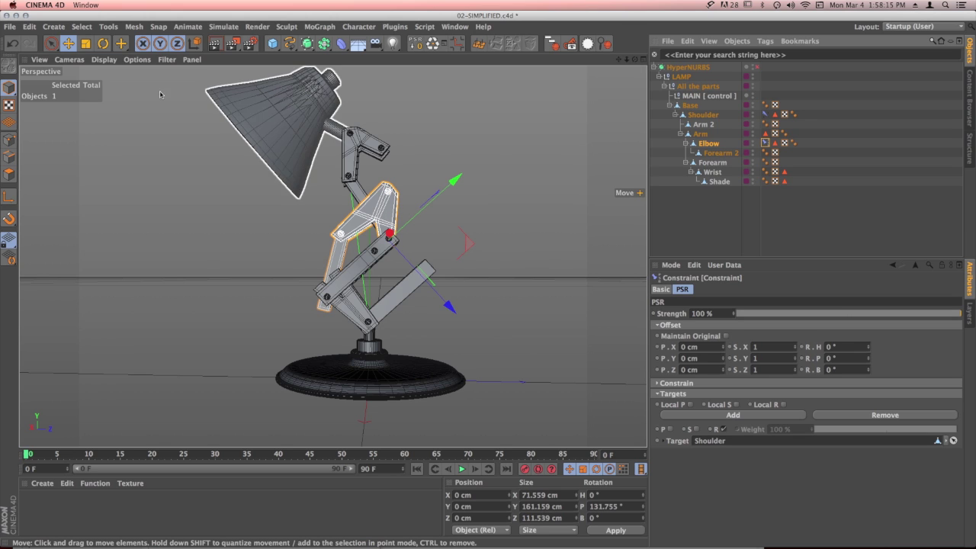
click(13, 43)
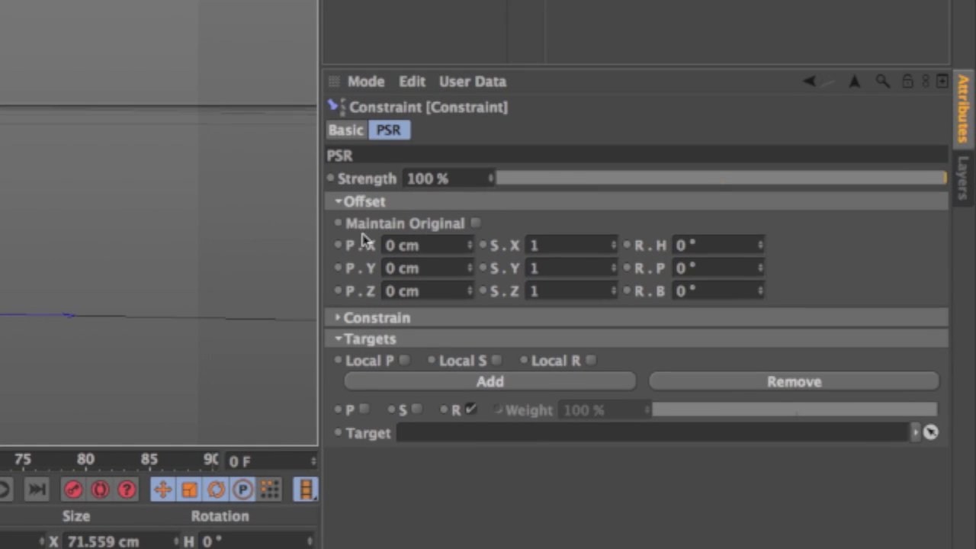
Enable Maintain Original in the Elbow constraint's offset settings and set the Shoulder as its target
click(378, 203)
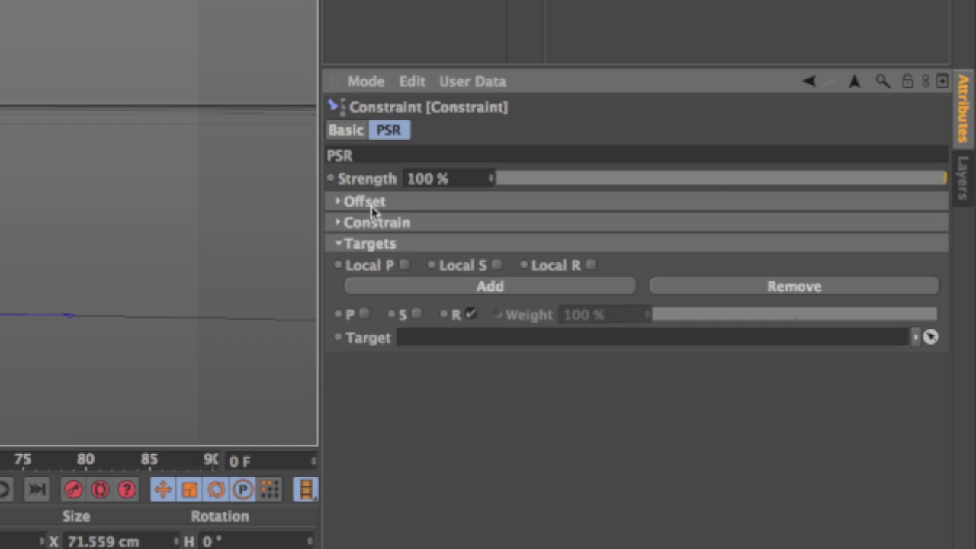
click(368, 202)
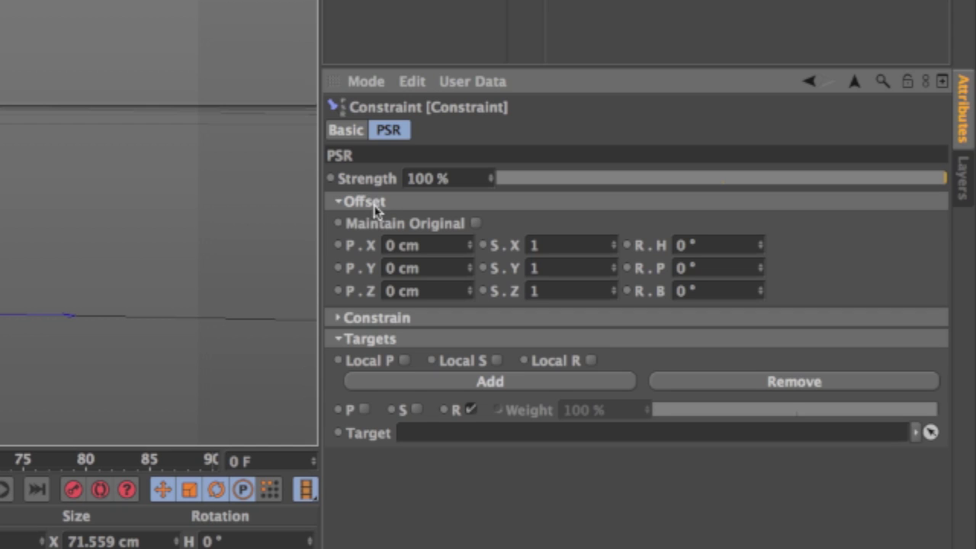
click(476, 224)
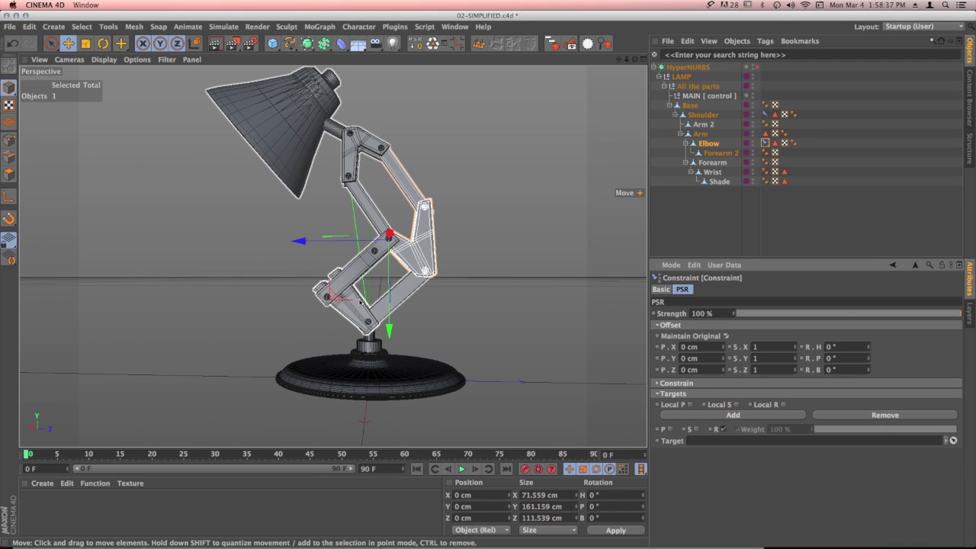
click(765, 143)
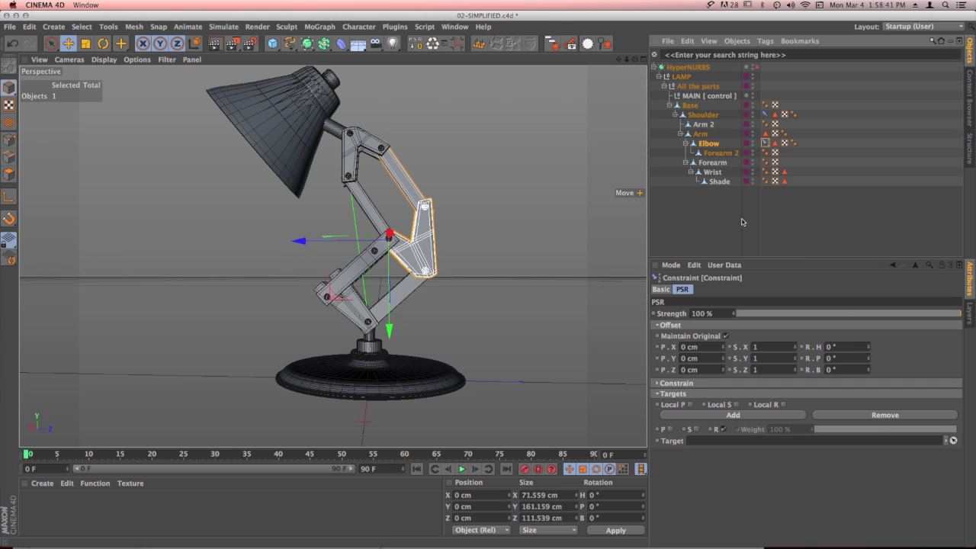
drag(707, 116, 705, 253)
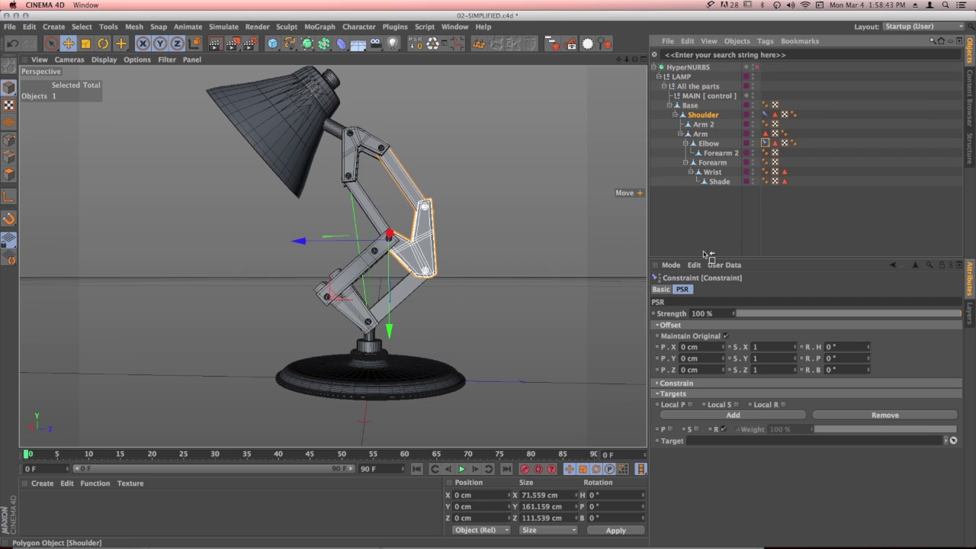
drag(719, 429, 703, 441)
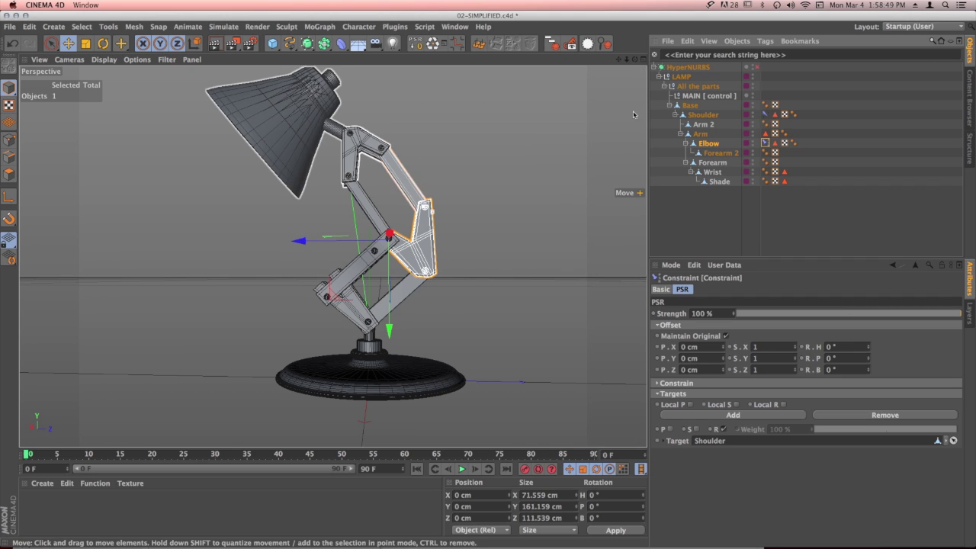
Test the constrained Elbow by moving the MAIN [ control ] null around, and reset the null's PSR
click(273, 177)
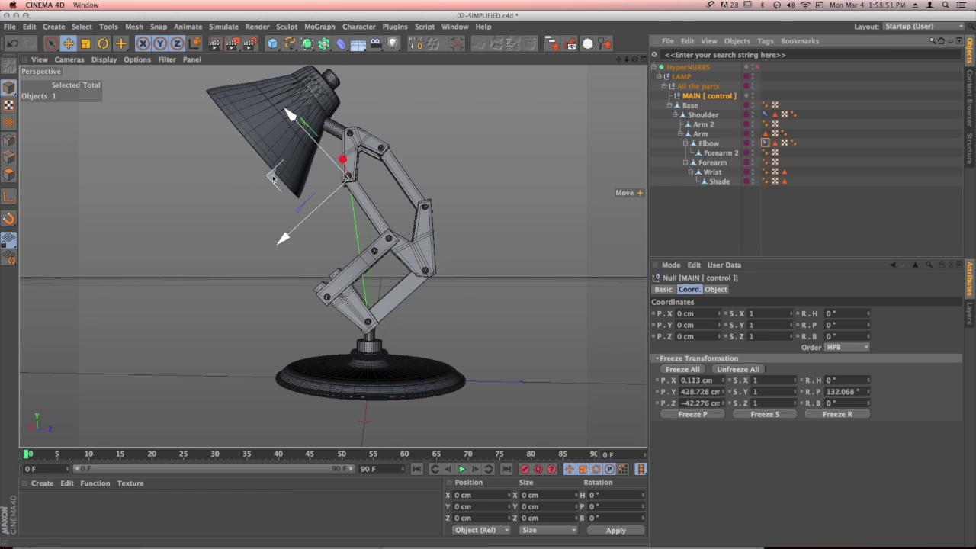
drag(273, 177, 227, 199)
drag(229, 237, 229, 190)
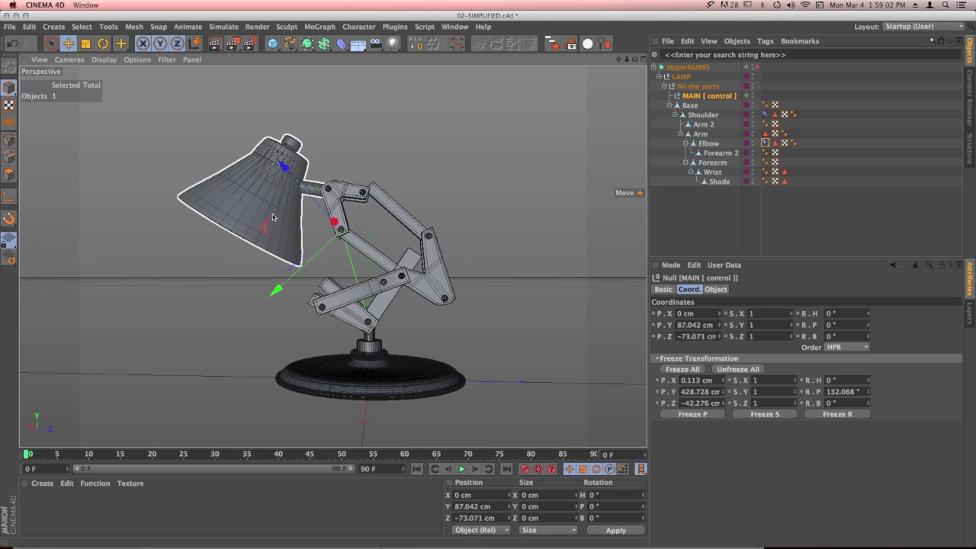
click(416, 44)
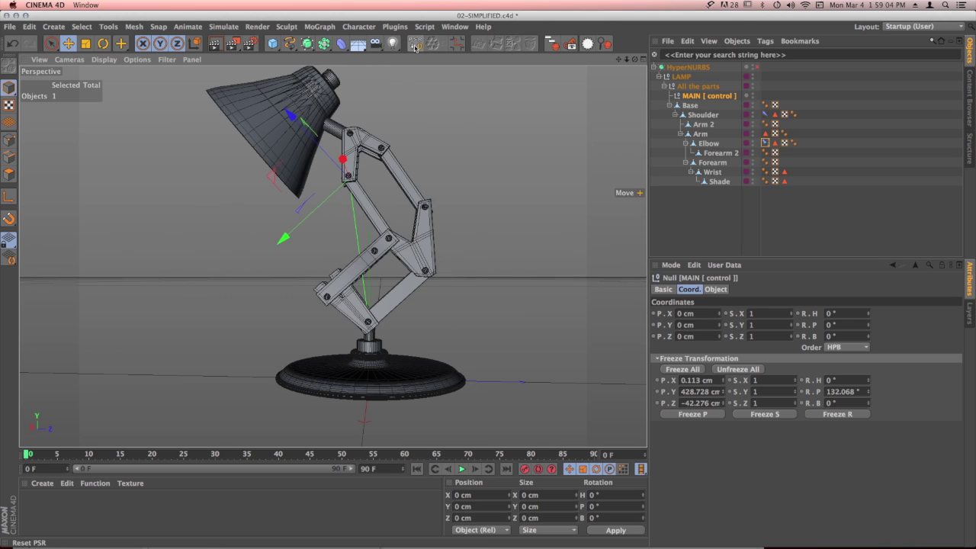
Add a Constraint tag with rotation-only PSR and Maintain Original to the Wrist, and set the Elbow as its target
click(379, 147)
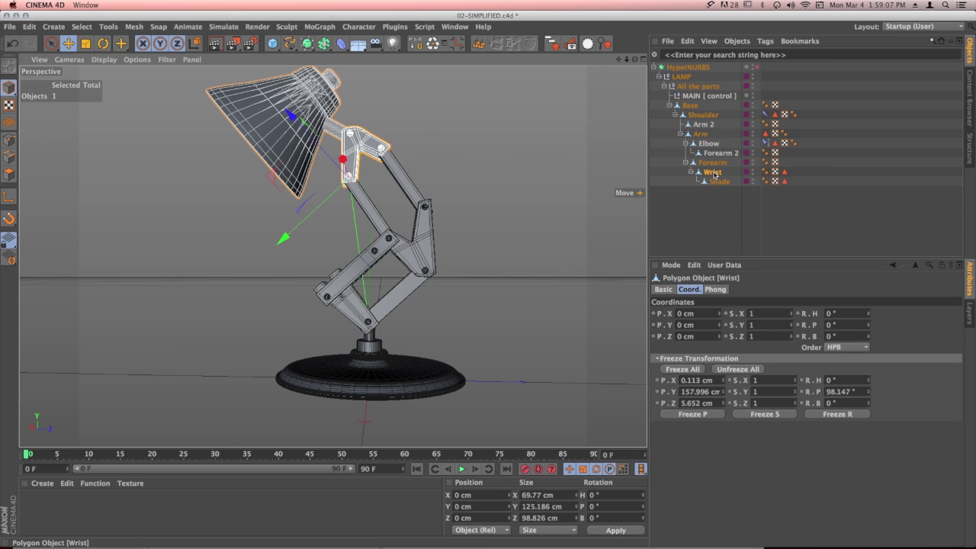
click(766, 41)
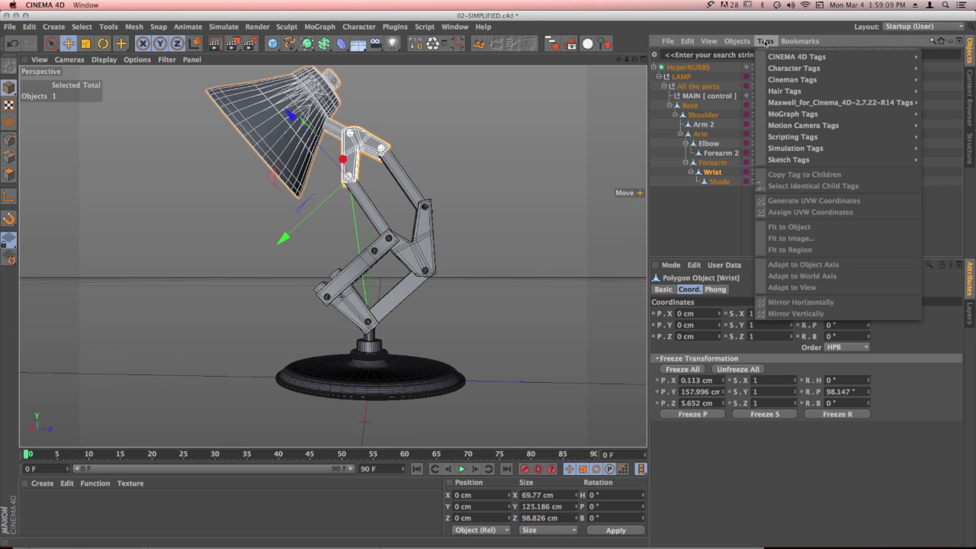
mouse_move(799, 72)
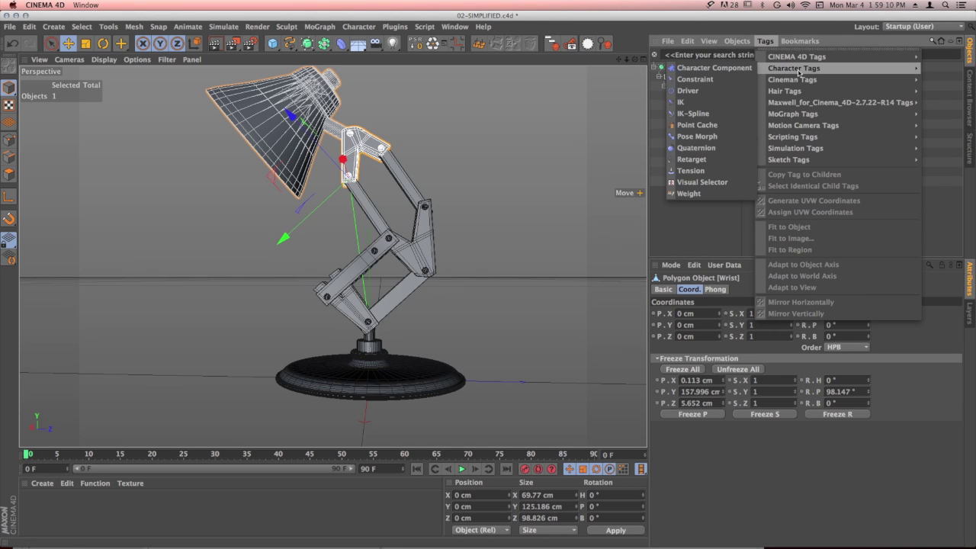
click(722, 81)
click(714, 359)
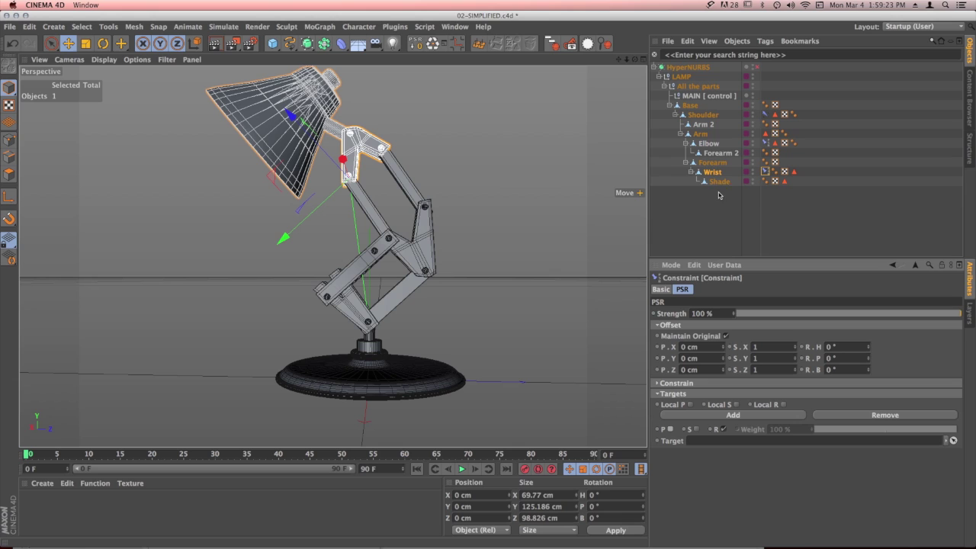
click(714, 146)
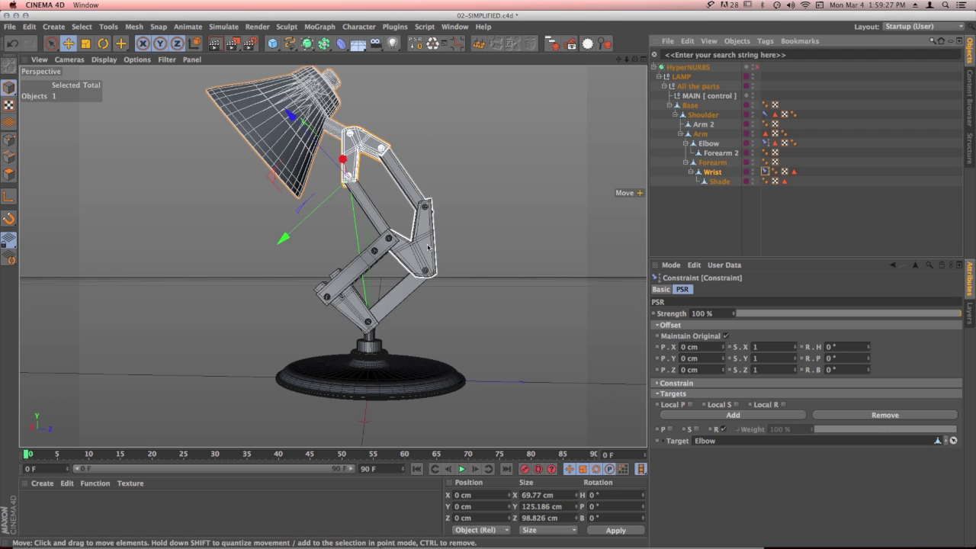
Test the constrained Wrist by moving the MAIN [ control ] null, and reset the null's PSR
click(696, 96)
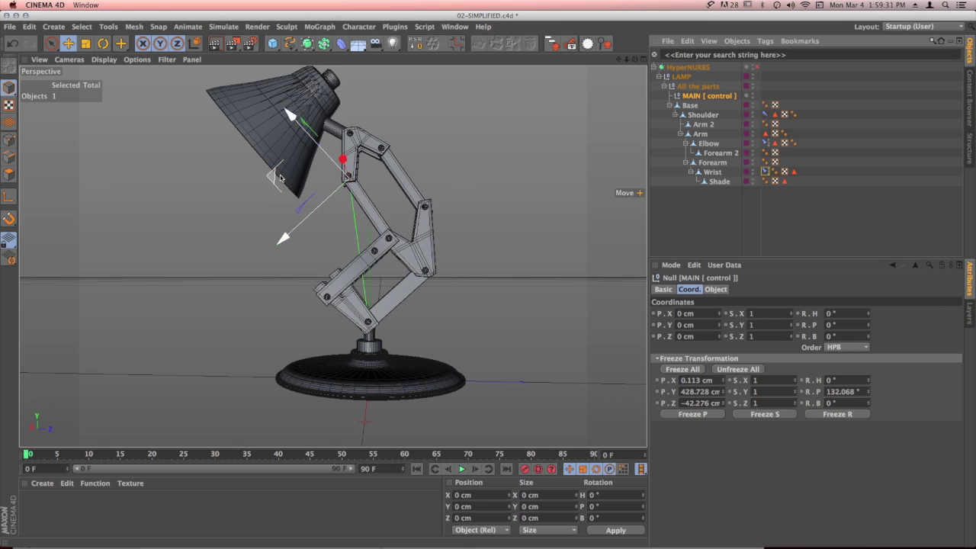
mouse_move(274, 177)
mouse_down()
mouse_move(279, 160)
mouse_move(247, 189)
mouse_move(292, 216)
mouse_move(207, 194)
mouse_move(257, 283)
mouse_move(338, 185)
mouse_move(263, 222)
mouse_move(197, 285)
mouse_move(252, 229)
mouse_move(263, 172)
mouse_move(305, 221)
mouse_move(343, 176)
mouse_move(243, 206)
mouse_move(273, 177)
mouse_up()
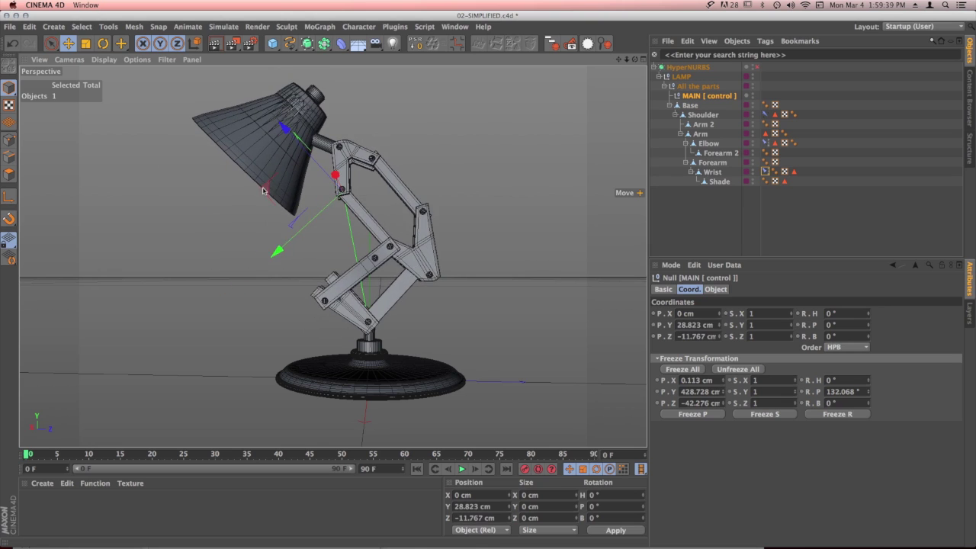
click(416, 44)
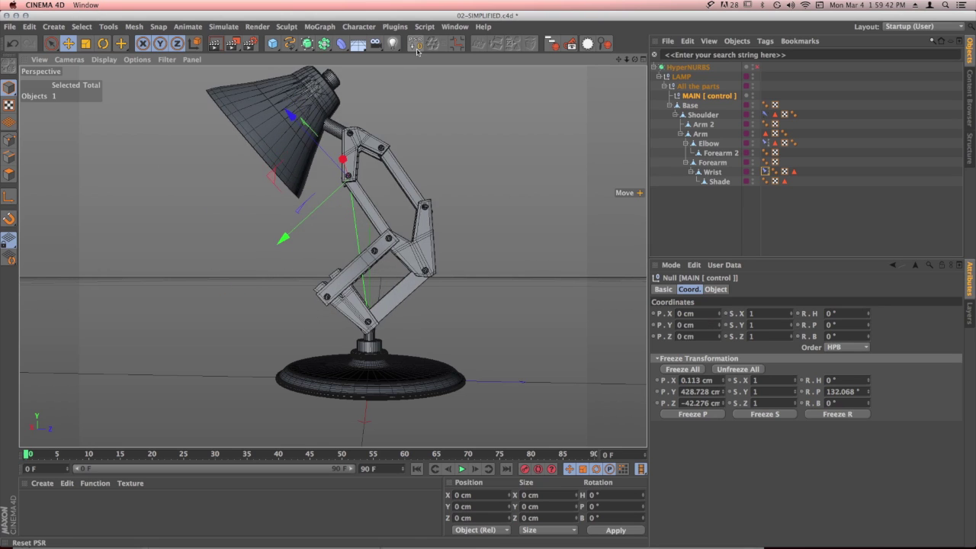
Add a Constraint tag with rotation-only PSR and Maintain Original to Arm 2, and set Arm as its target
click(406, 296)
click(411, 184)
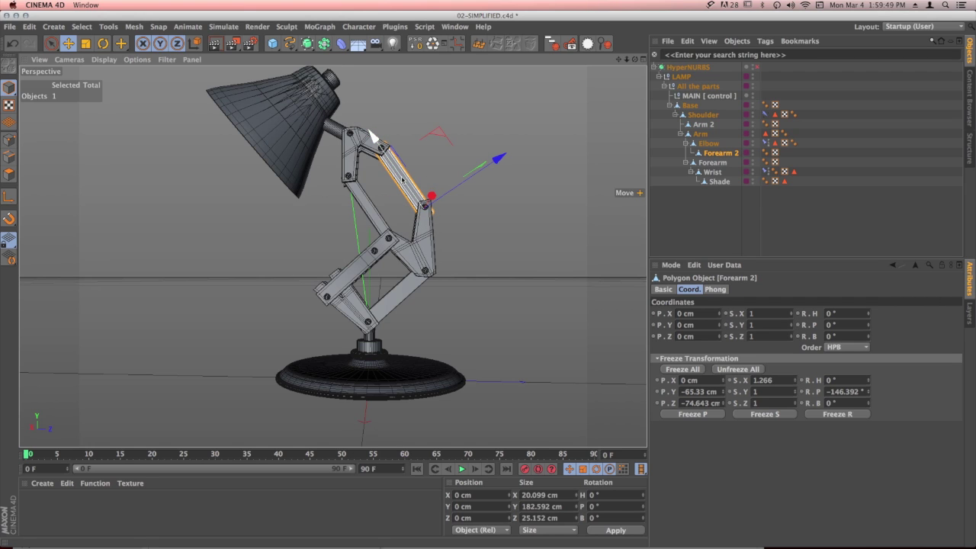
click(373, 206)
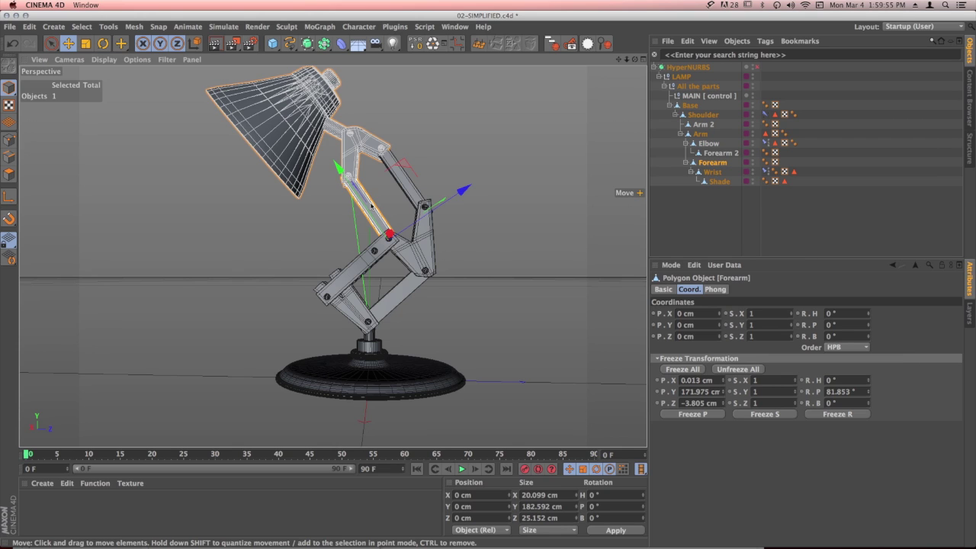
click(406, 298)
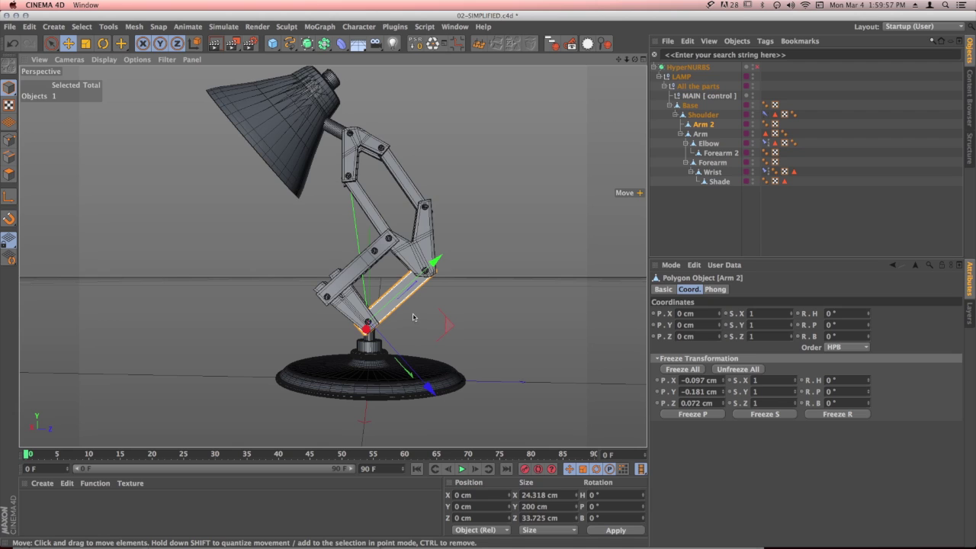
click(382, 280)
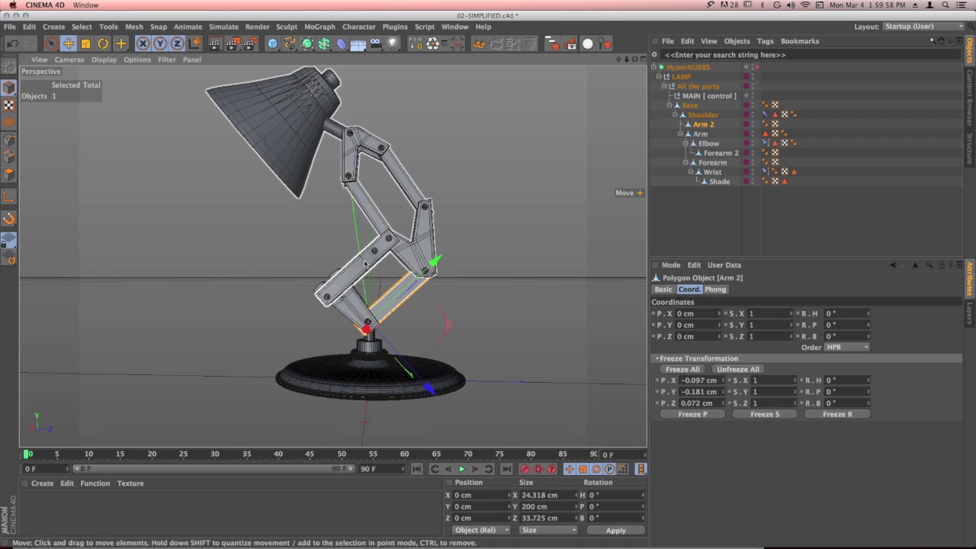
click(415, 292)
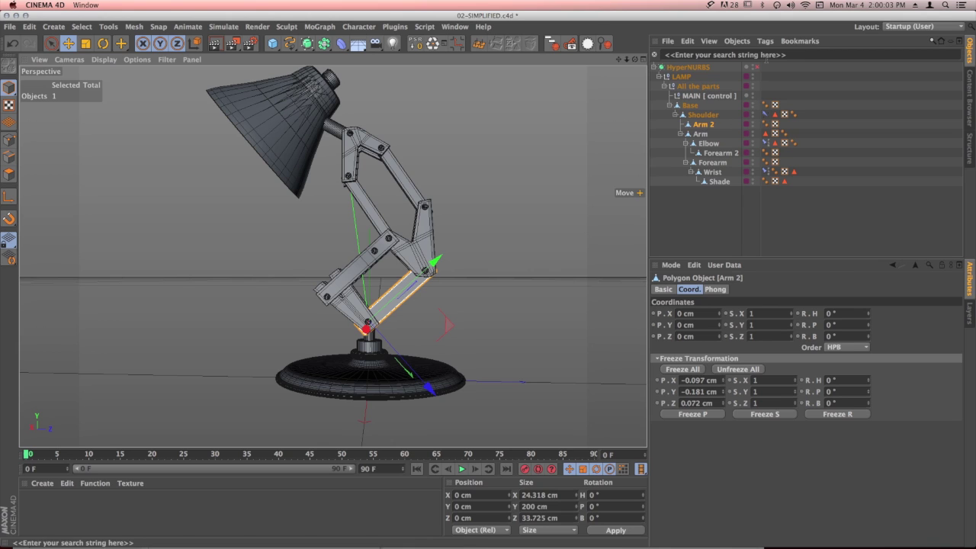
click(765, 41)
mouse_move(793, 68)
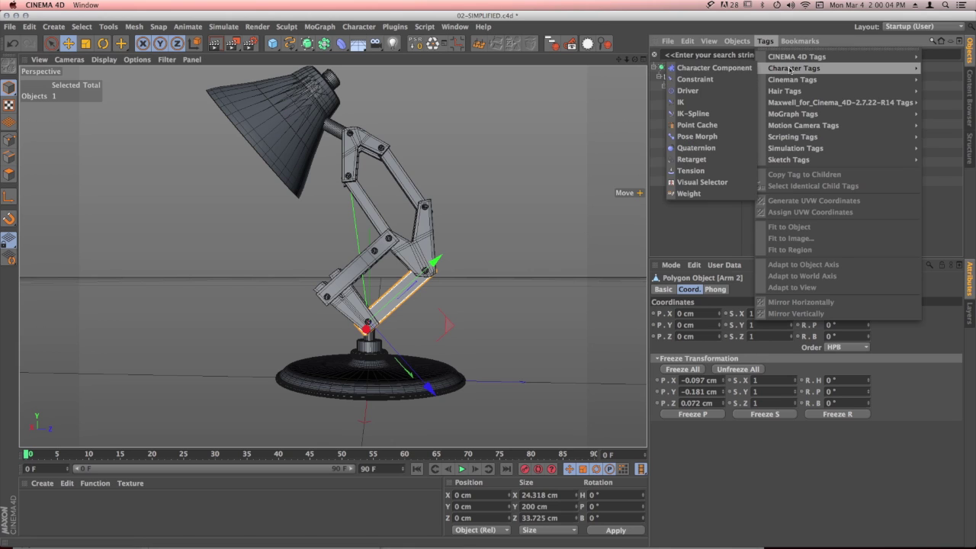
click(720, 79)
click(713, 359)
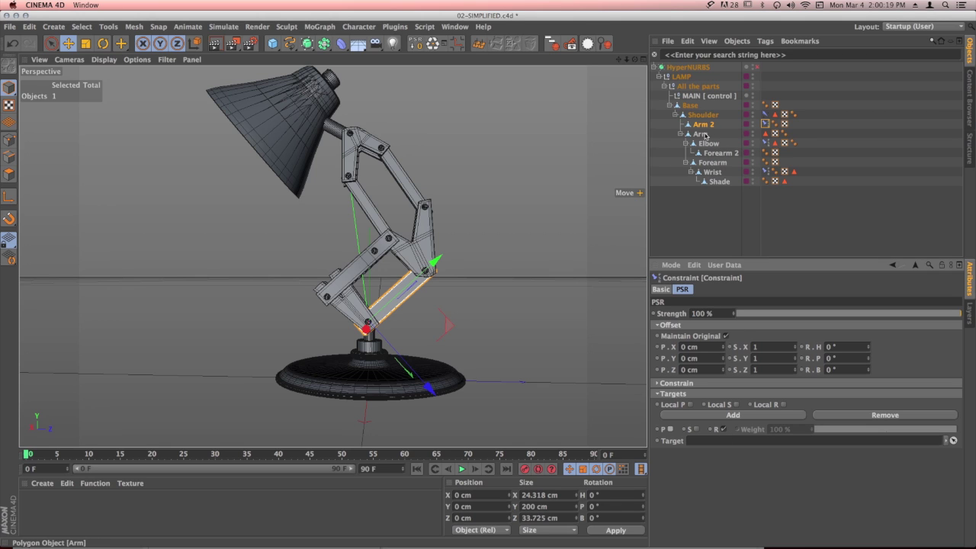
drag(705, 135, 745, 214)
drag(717, 441, 717, 442)
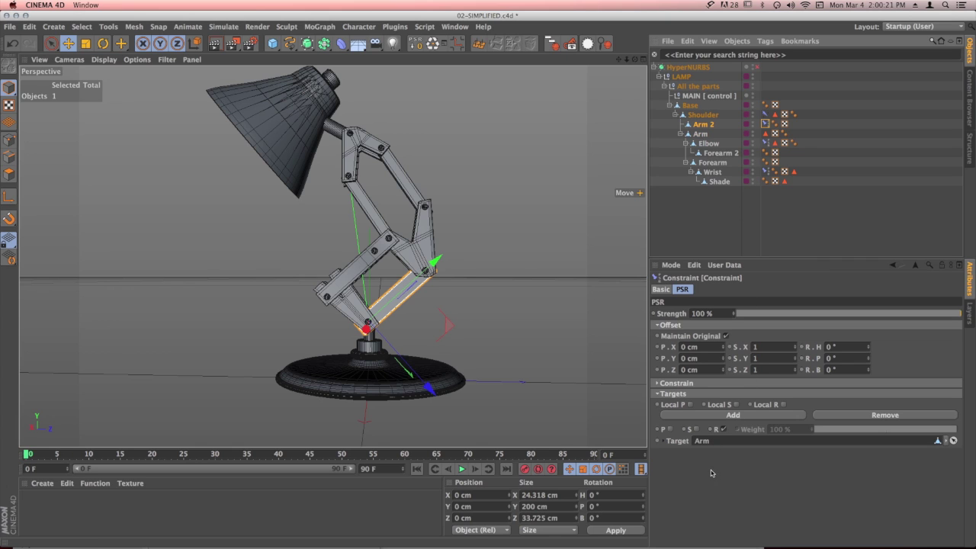
Add a Constraint tag with rotation-only PSR and Maintain Original to Forearm 2, and set Forearm as its target
click(401, 174)
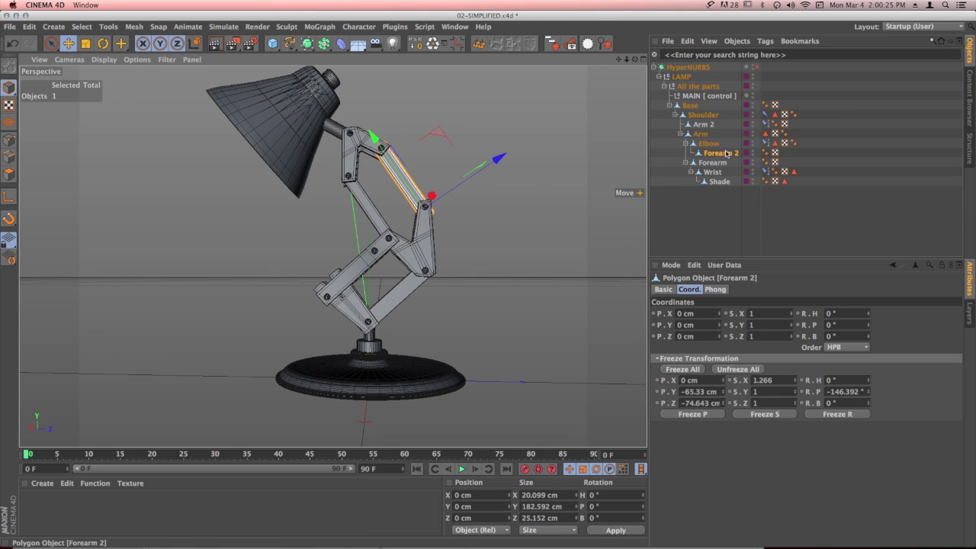
click(367, 204)
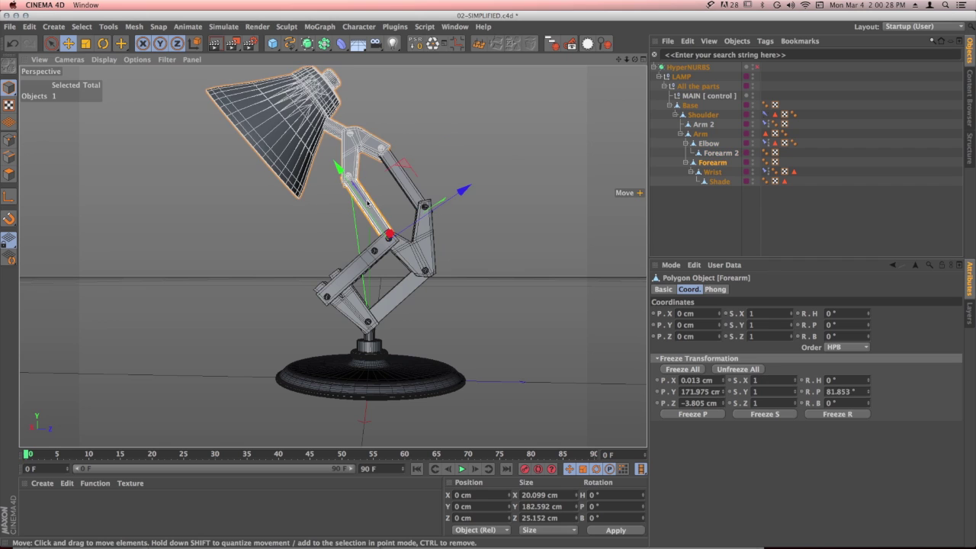
click(403, 186)
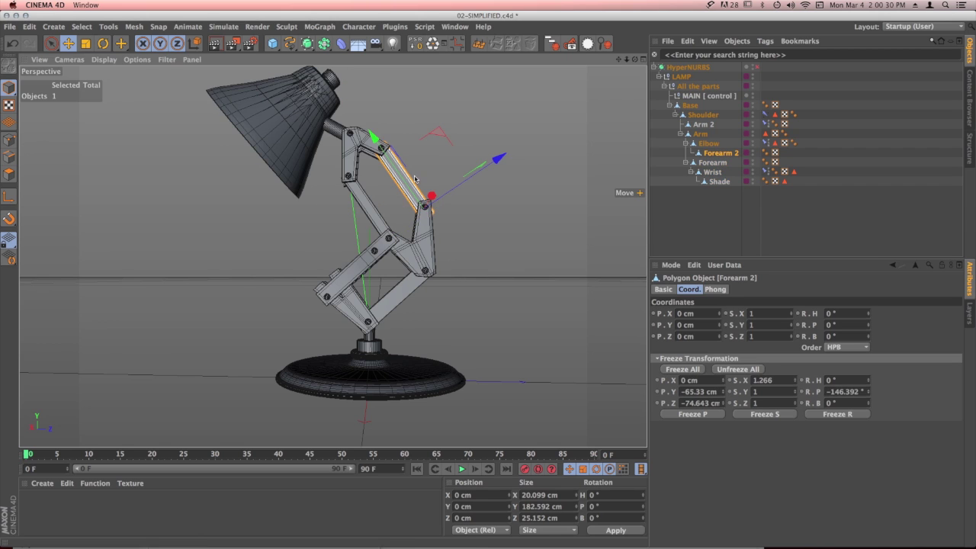
right_click(724, 156)
mouse_move(762, 145)
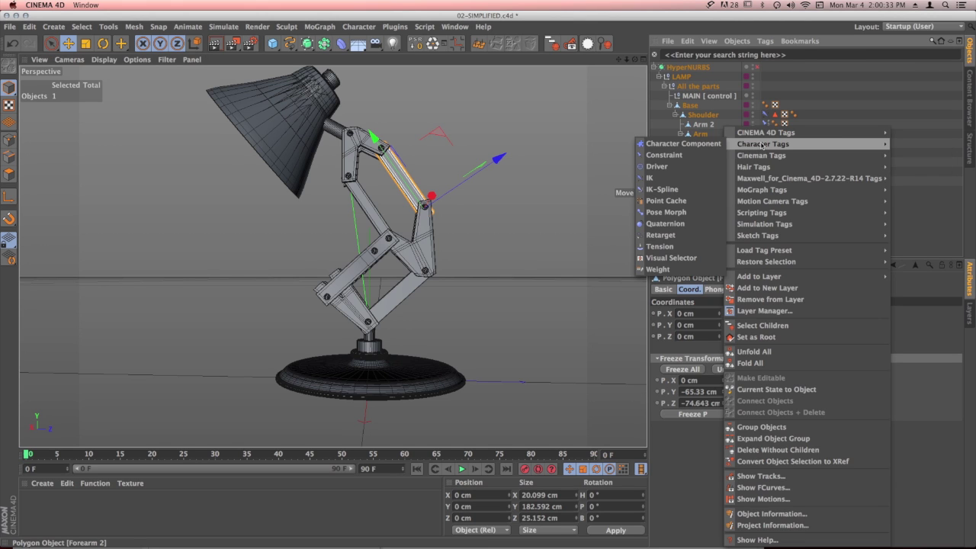
click(689, 156)
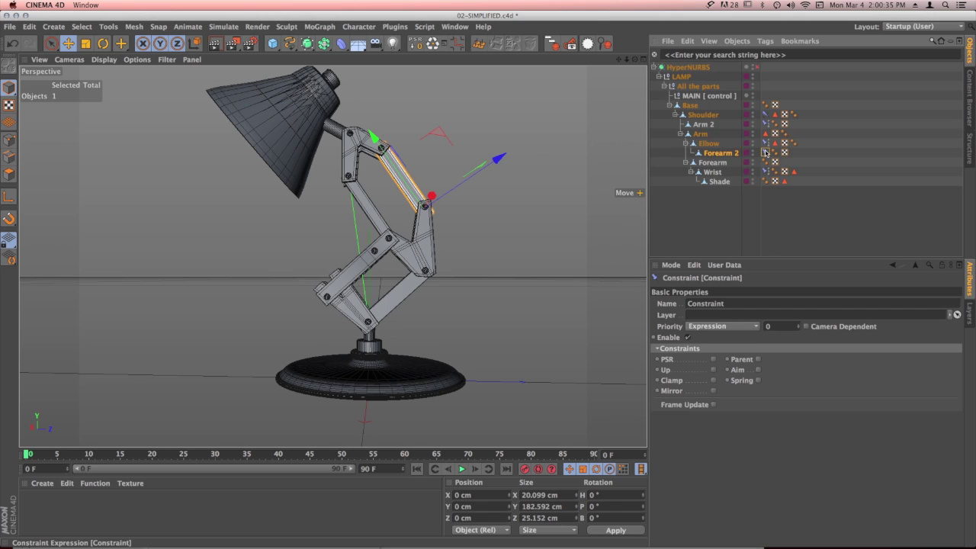
click(714, 360)
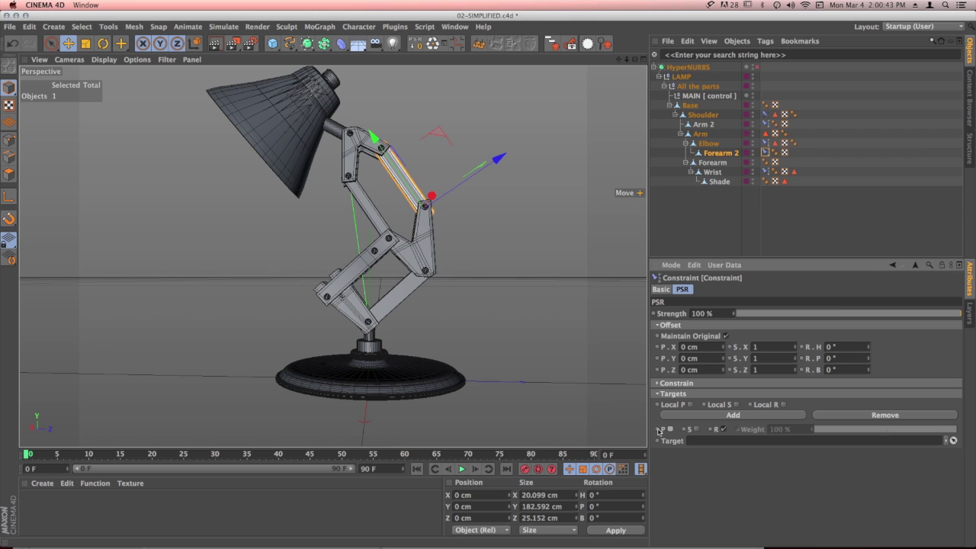
click(717, 164)
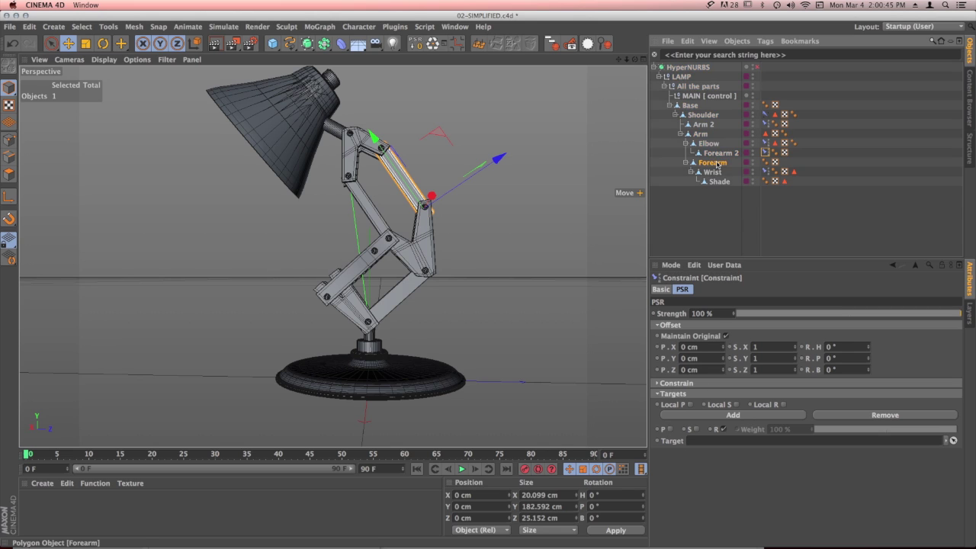
drag(715, 437, 706, 445)
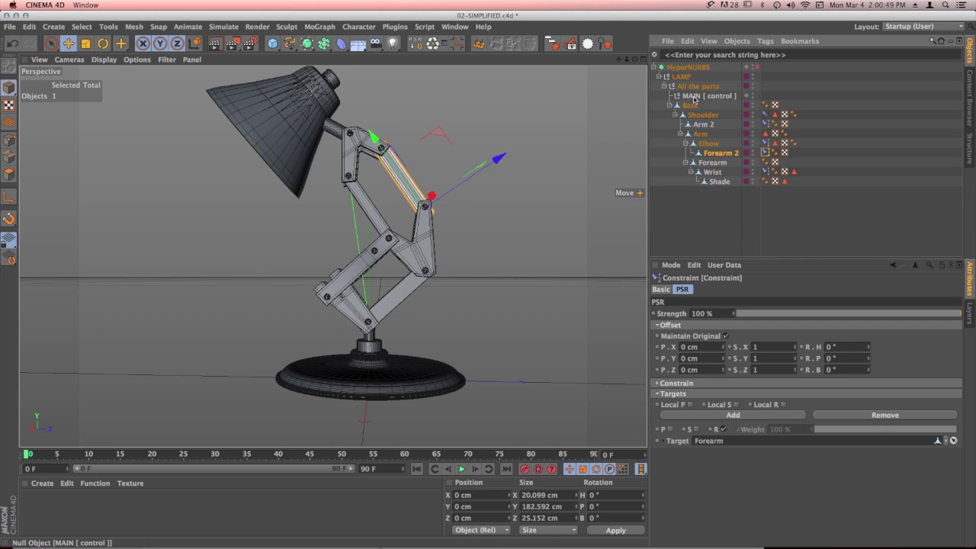
Test the whole constrained arm by moving the MAIN [ control ] null around, and restore its original position
click(695, 96)
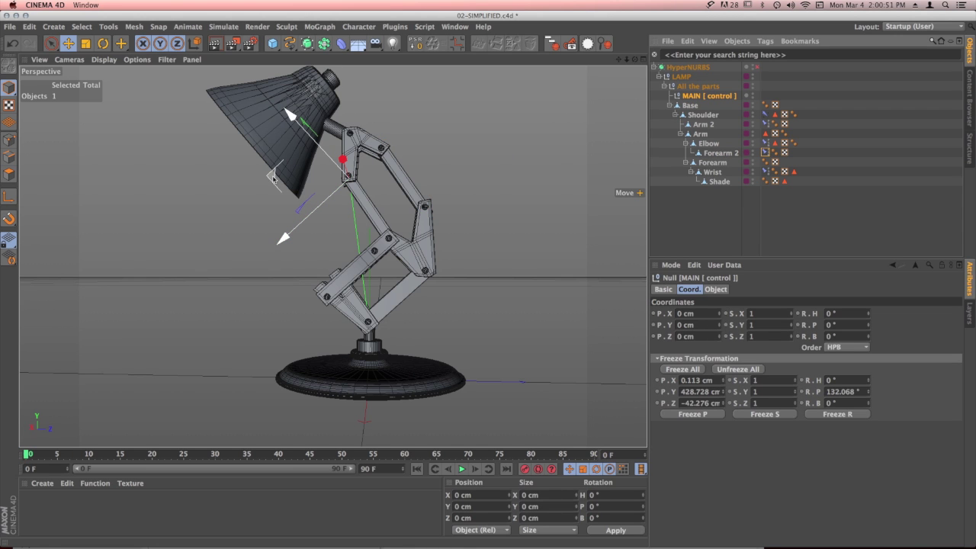
drag(275, 177, 229, 222)
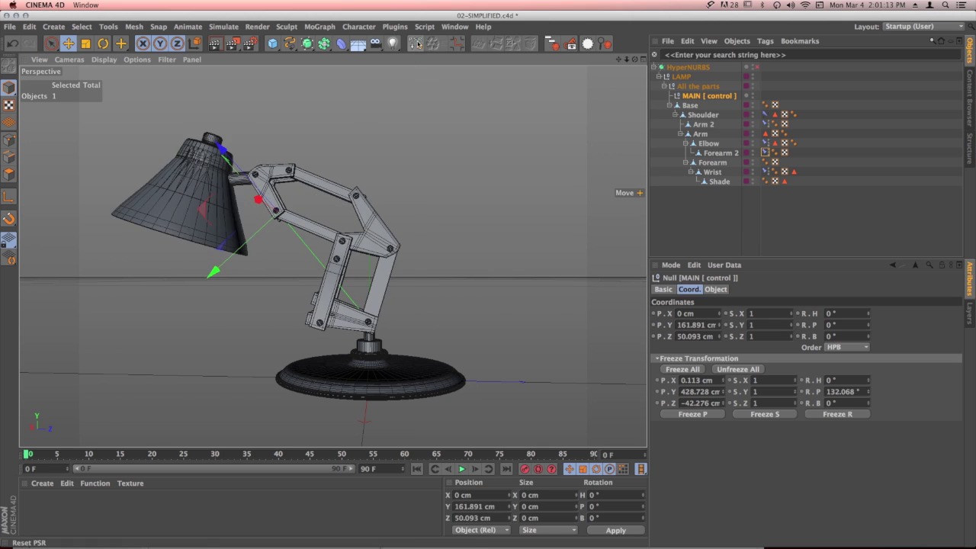
key(super+z)
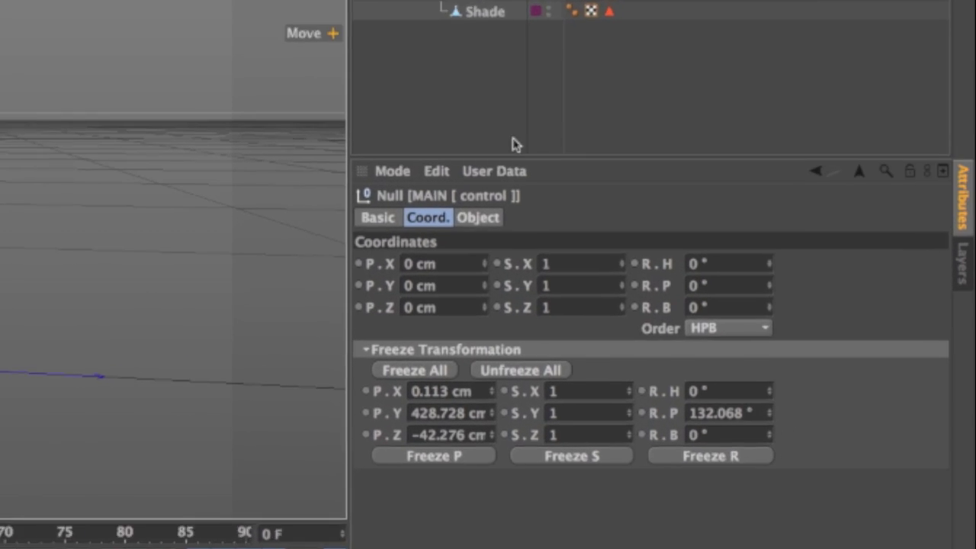
Display the MAIN [ control ] null as a circle with a radius of 51 cm, and deselect it
click(715, 290)
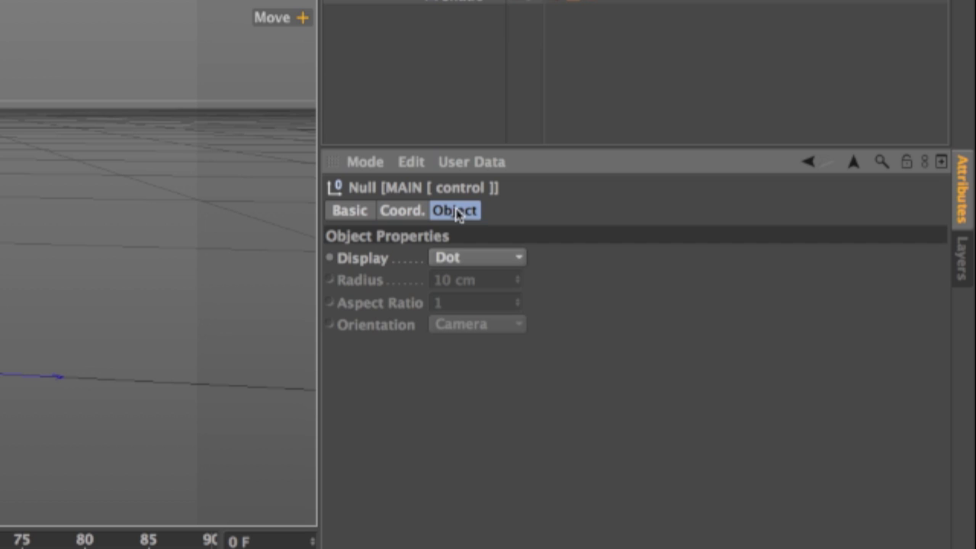
click(480, 259)
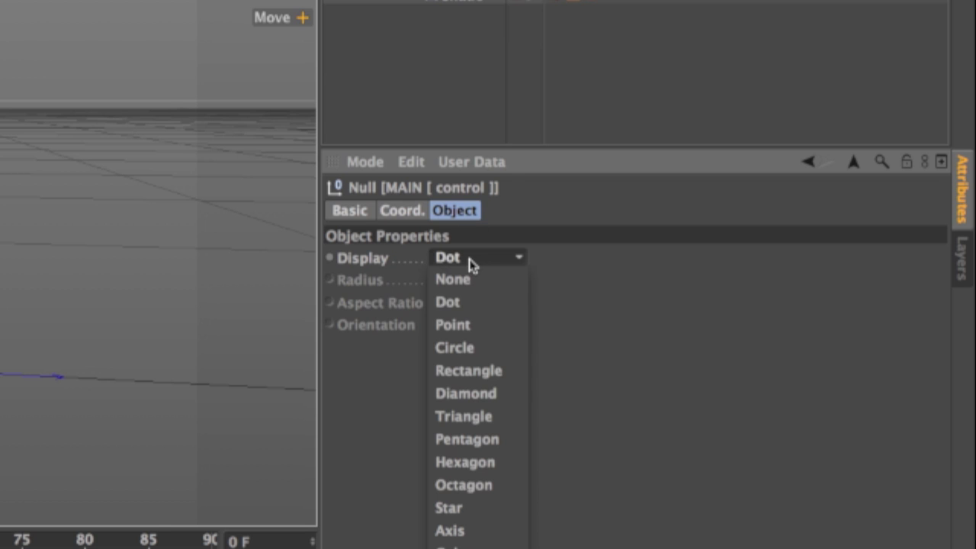
click(482, 347)
drag(518, 281, 532, 246)
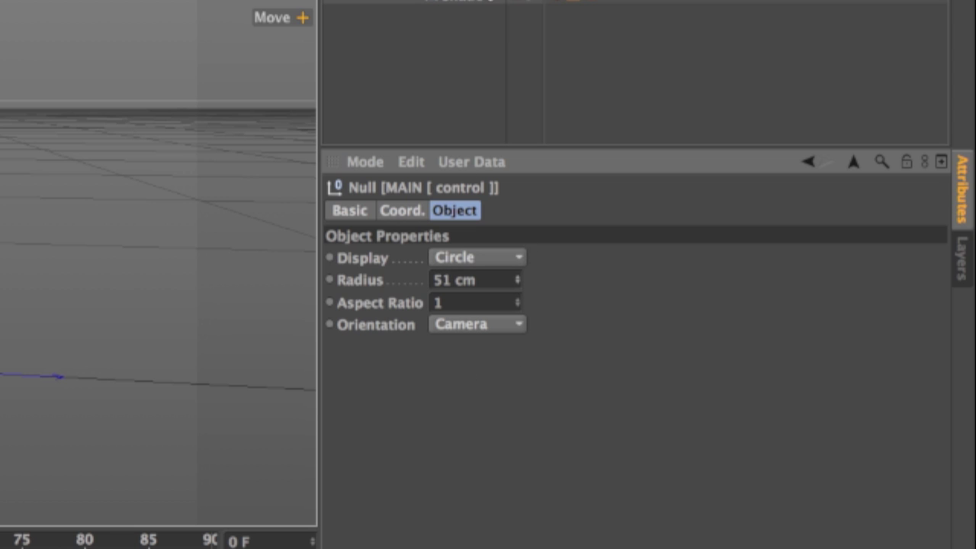
click(435, 53)
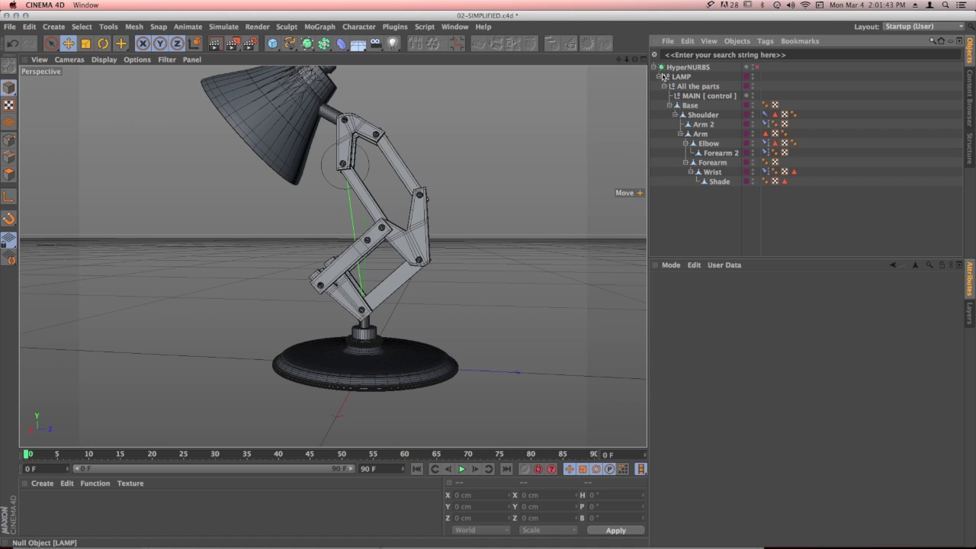
Collapse the HyperNURBS hierarchy, then test-move the circular control picked in the viewport with Live Selection and undo the move
click(652, 67)
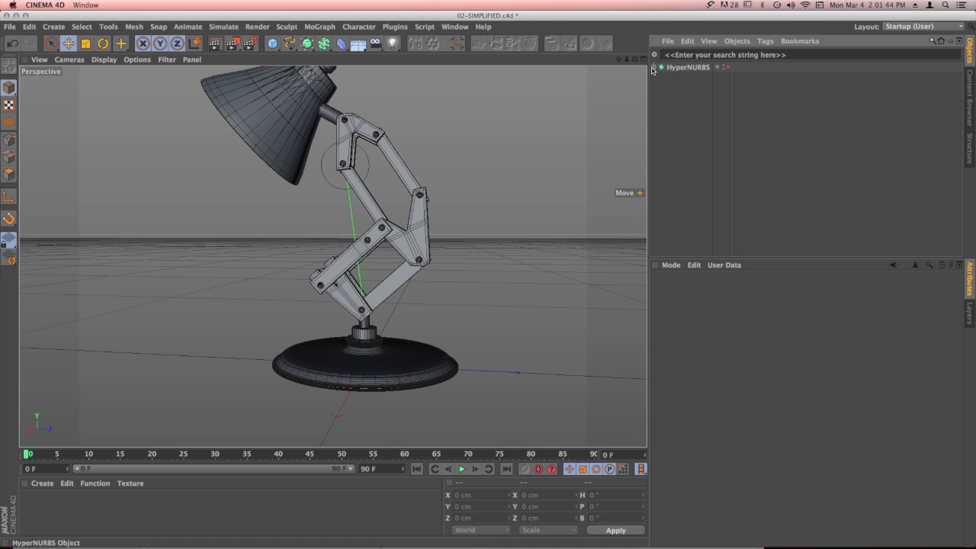
click(51, 43)
click(328, 161)
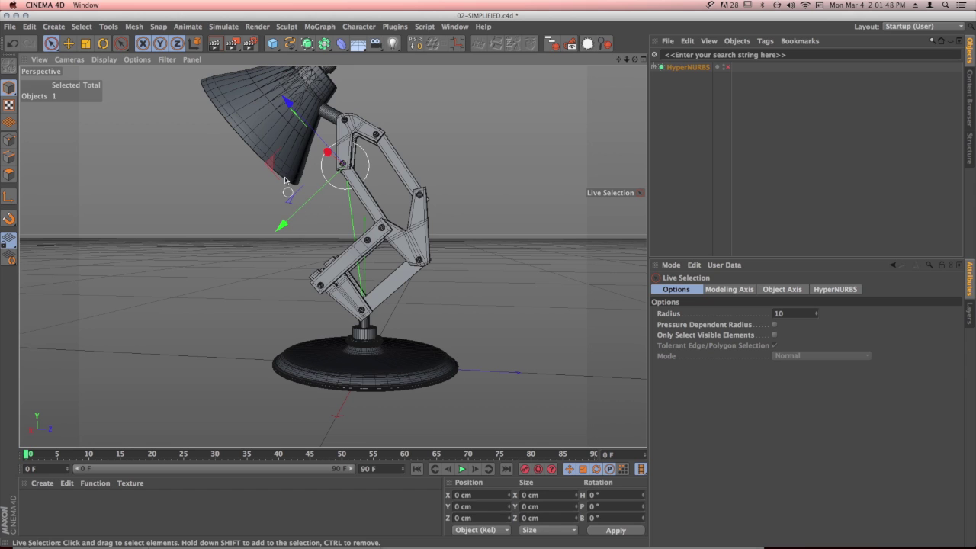
drag(285, 180, 257, 176)
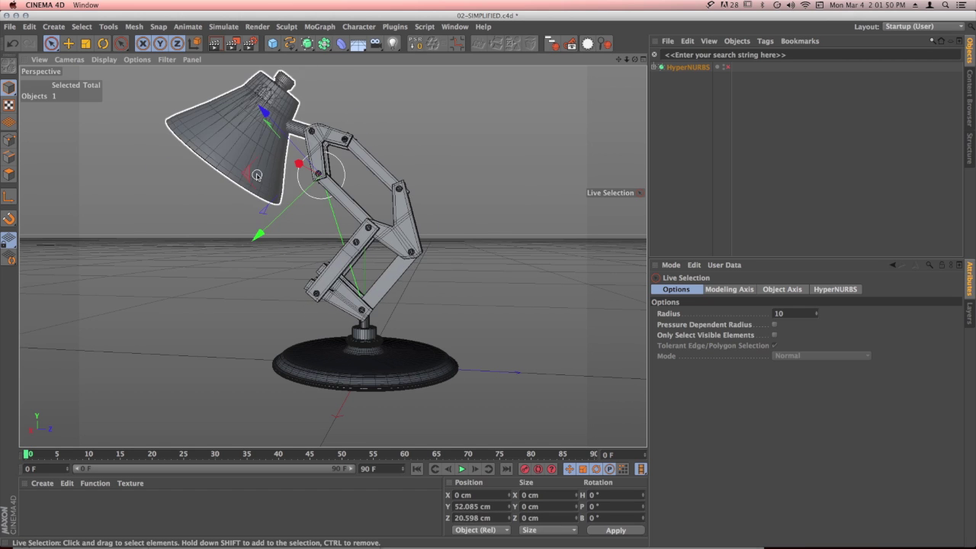
key(super+z)
Expand the HyperNURBS hierarchy and select the MAIN [ control ] null
alt+drag(482, 263, 424, 327)
click(653, 67)
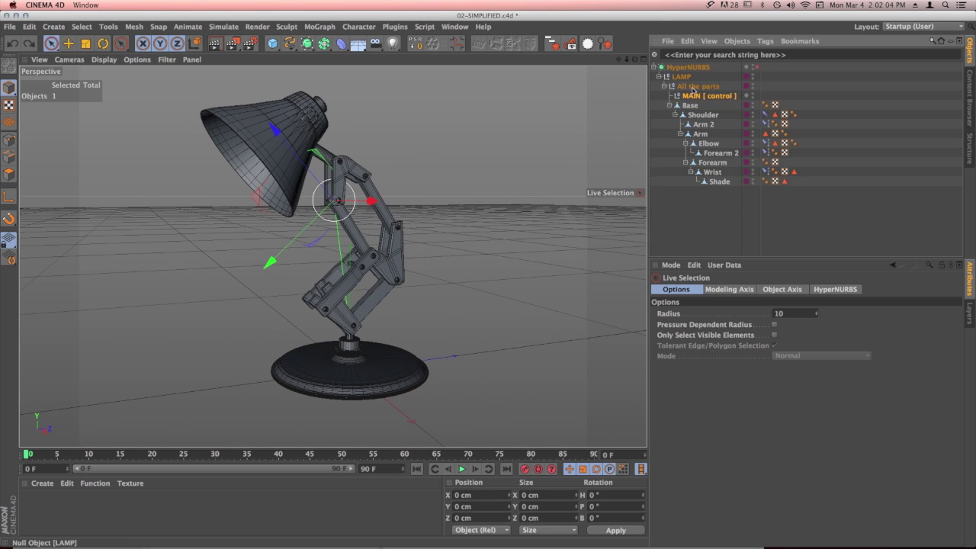
click(699, 97)
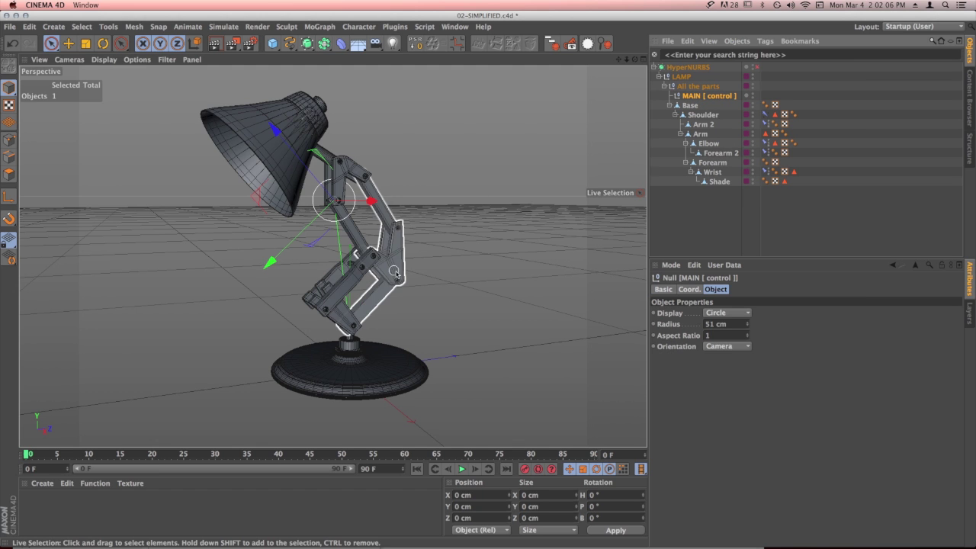
mouse_move(408, 287)
alt+mouse_down()
mouse_move(526, 298)
mouse_move(413, 294)
mouse_move(397, 282)
alt+mouse_up()
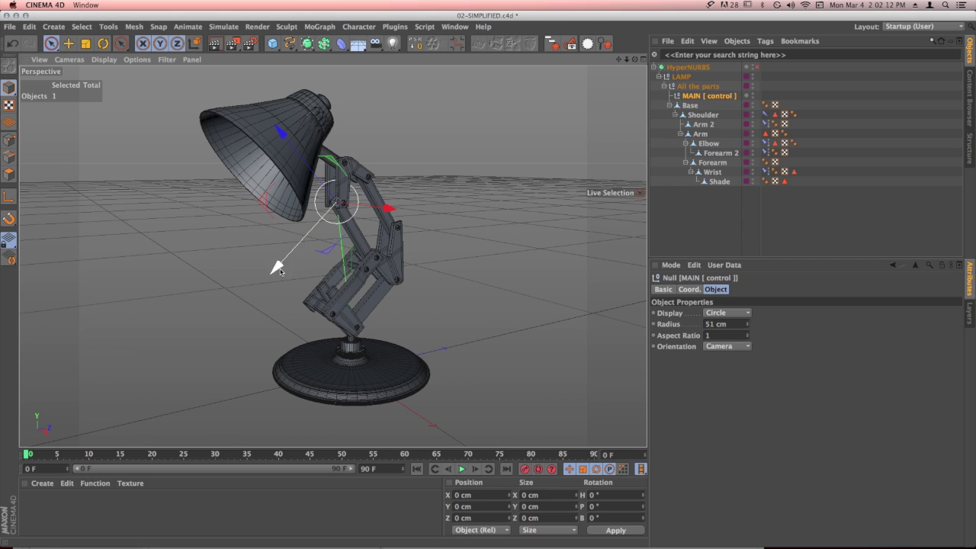
Test-move the MAIN [ control ] null along its axes, including sideways on X, and return it to zero with Reset PSR
drag(278, 268, 262, 284)
drag(267, 147, 252, 122)
alt+drag(450, 229, 447, 286)
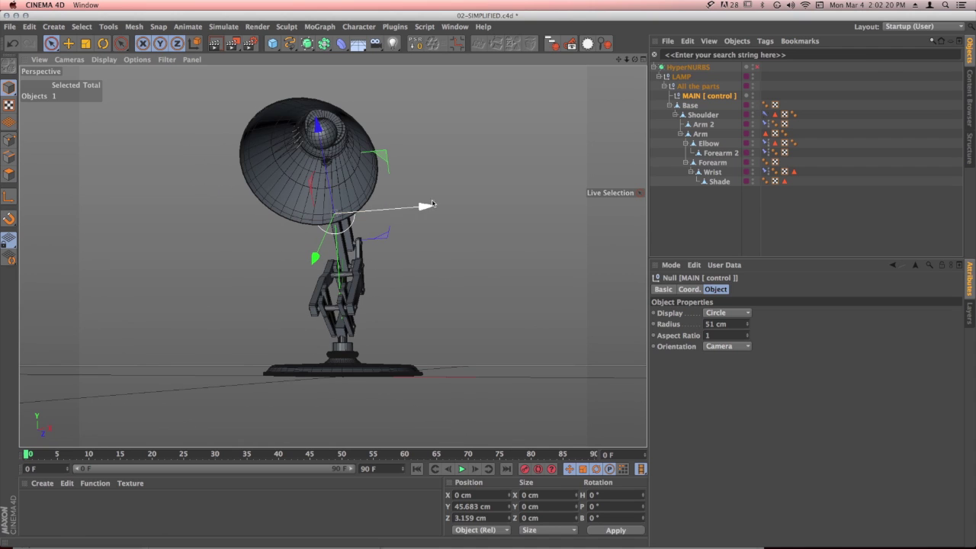
mouse_move(424, 207)
mouse_down()
mouse_move(460, 207)
mouse_move(366, 215)
mouse_move(493, 224)
mouse_move(431, 210)
mouse_up()
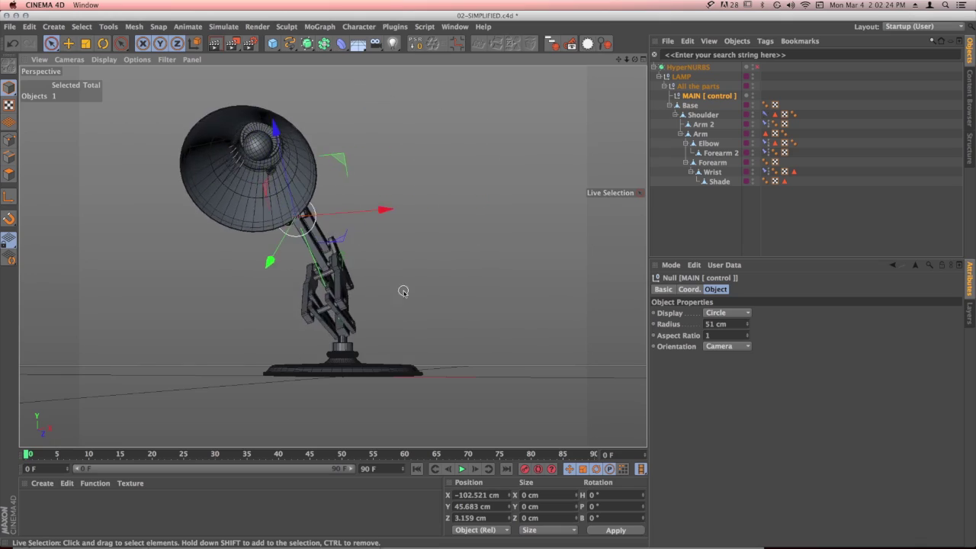
alt+drag(403, 290, 394, 177)
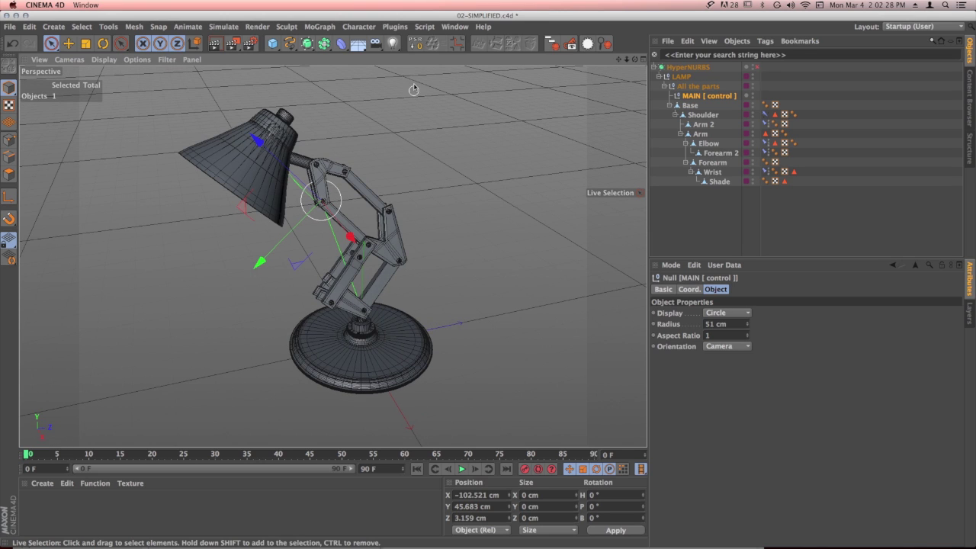
click(416, 44)
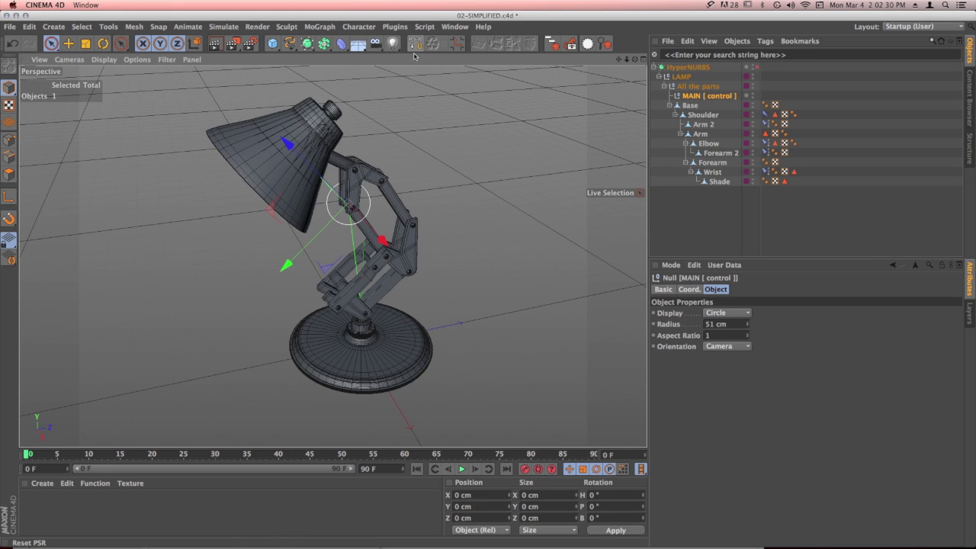
Add a Protection tag to the MAIN [ control ] null
alt+drag(397, 349, 382, 248)
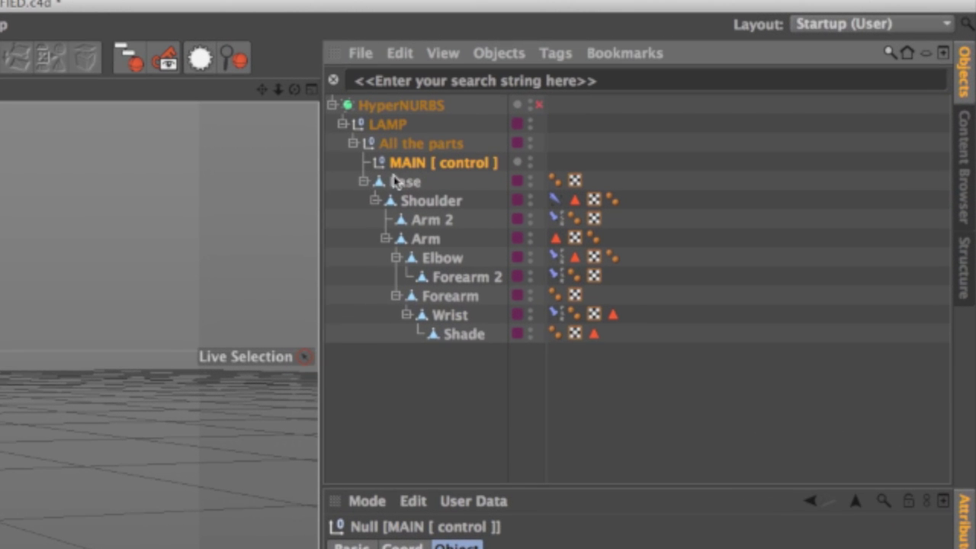
click(556, 55)
mouse_move(621, 88)
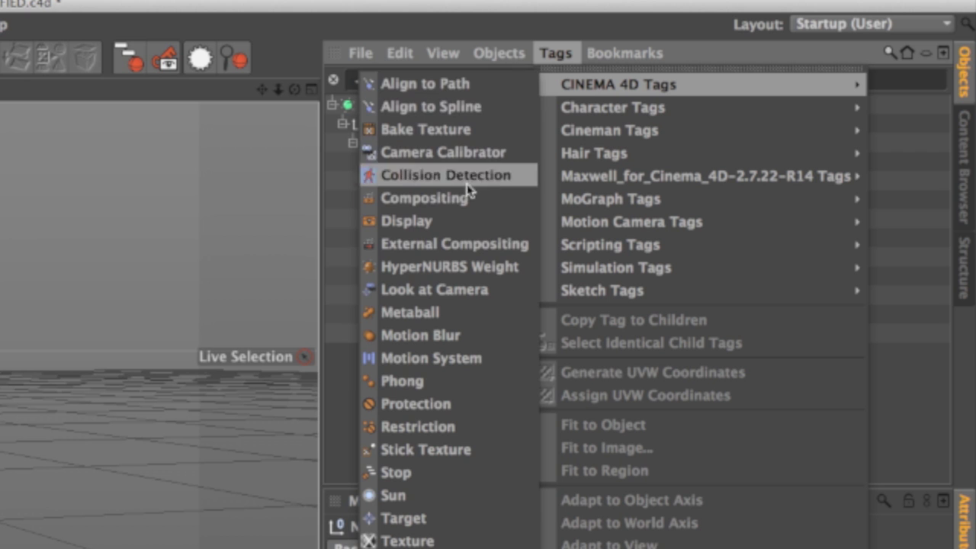
click(449, 407)
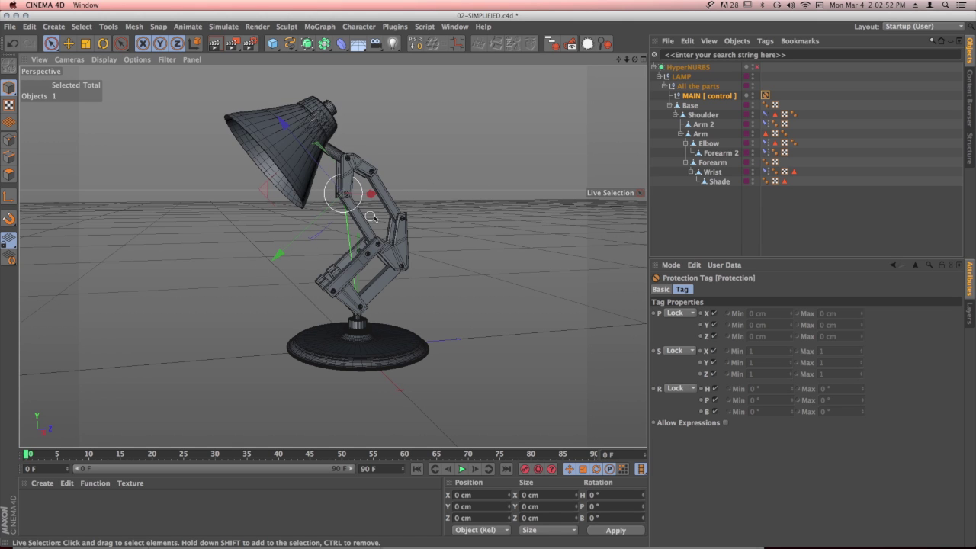
Set the Protection tag's position mode to Limit and disable its Y and Z axes, leaving only X restricted
alt+middle_drag(373, 218, 403, 256)
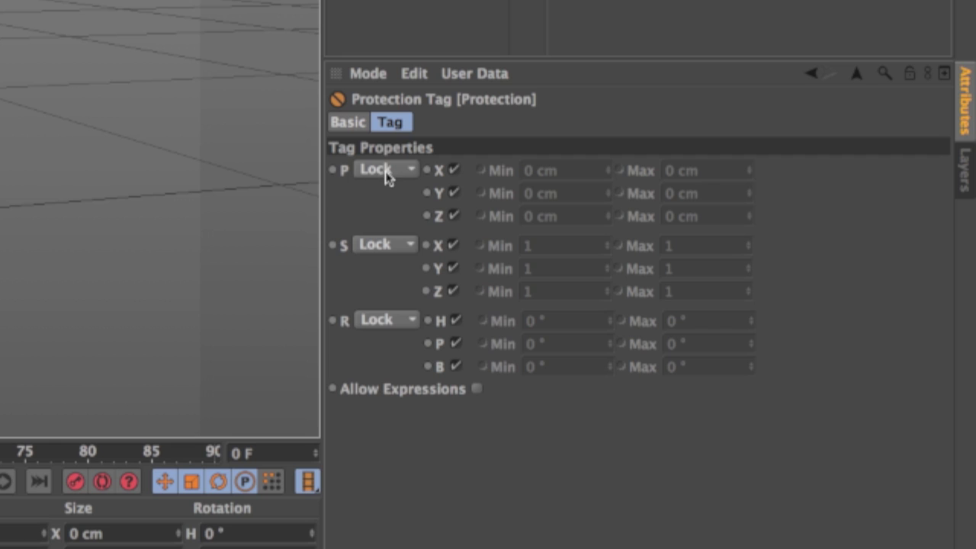
click(386, 169)
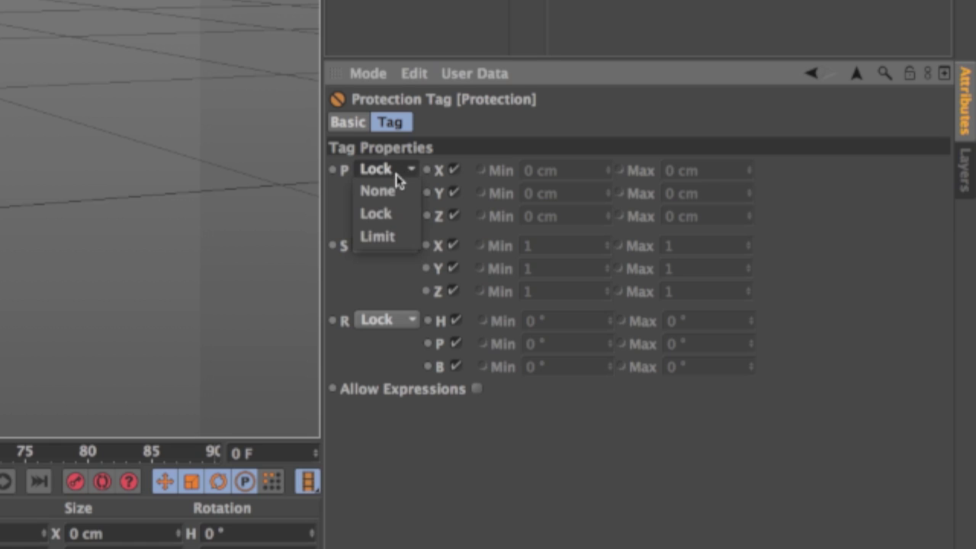
click(393, 239)
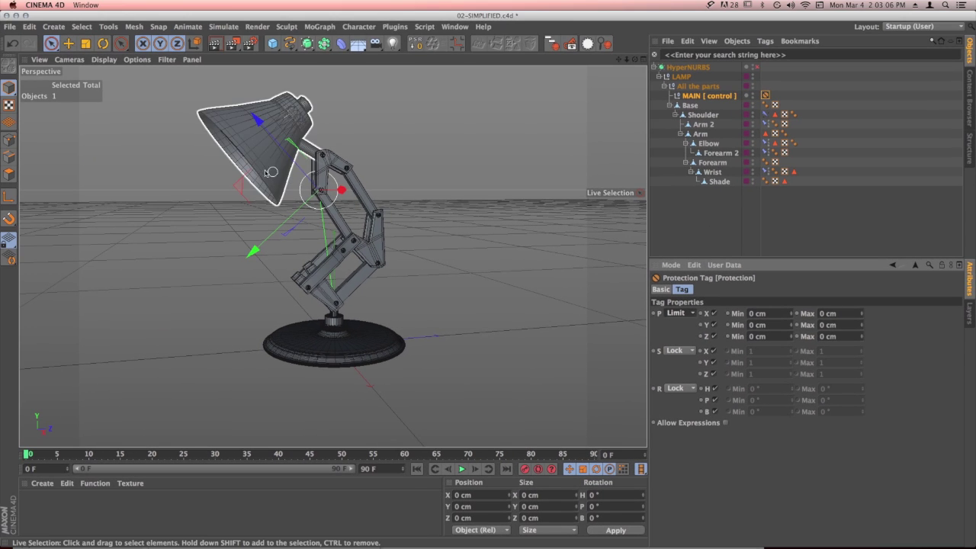
click(353, 269)
alt+drag(353, 270, 424, 291)
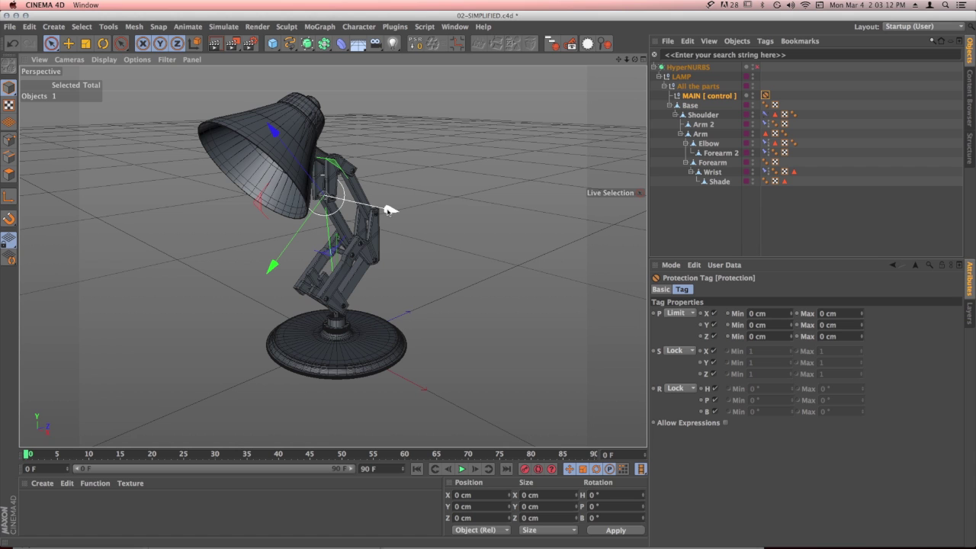
alt+drag(385, 236, 290, 214)
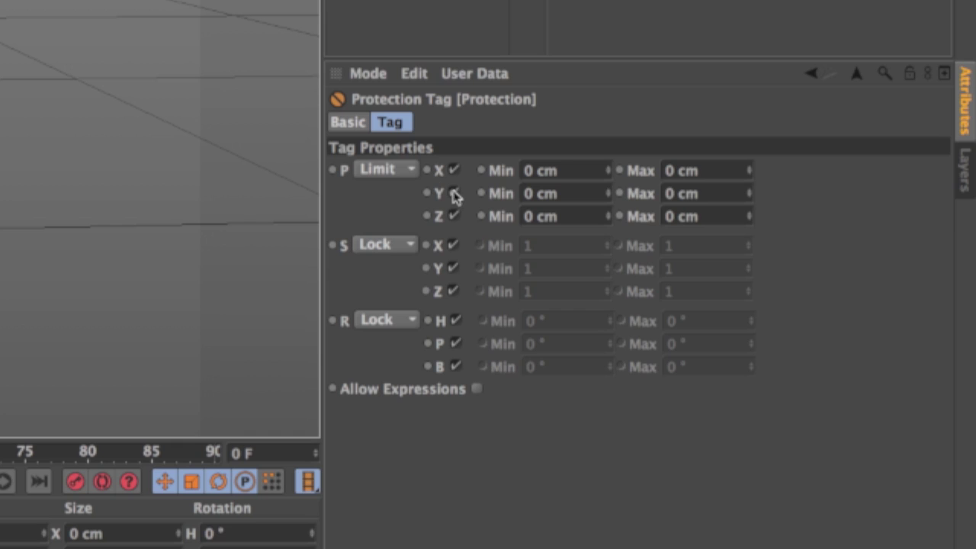
click(454, 193)
click(454, 217)
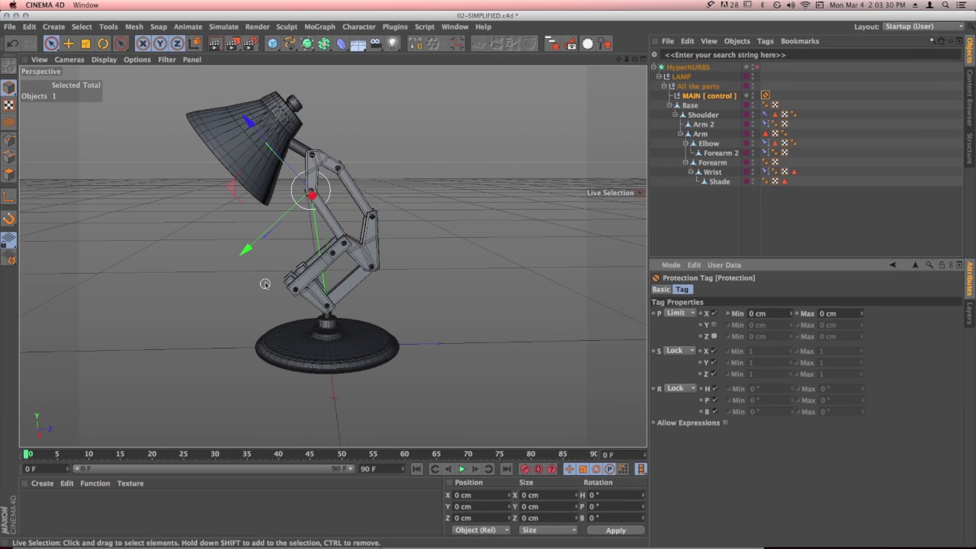
Reselect the MAIN [ control ] null and test the position limit by moving it around freely with the Move tool
click(371, 185)
shift+click(324, 168)
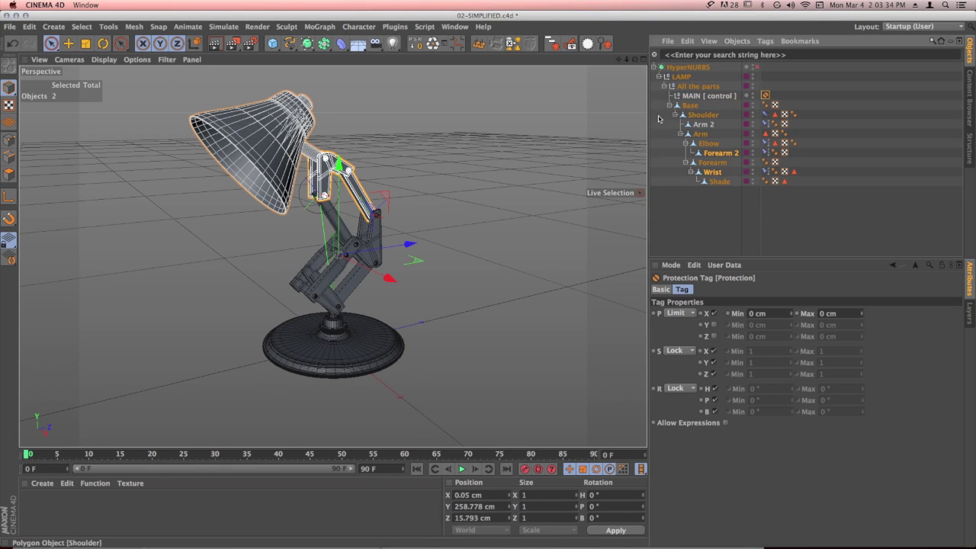
click(694, 97)
key(e)
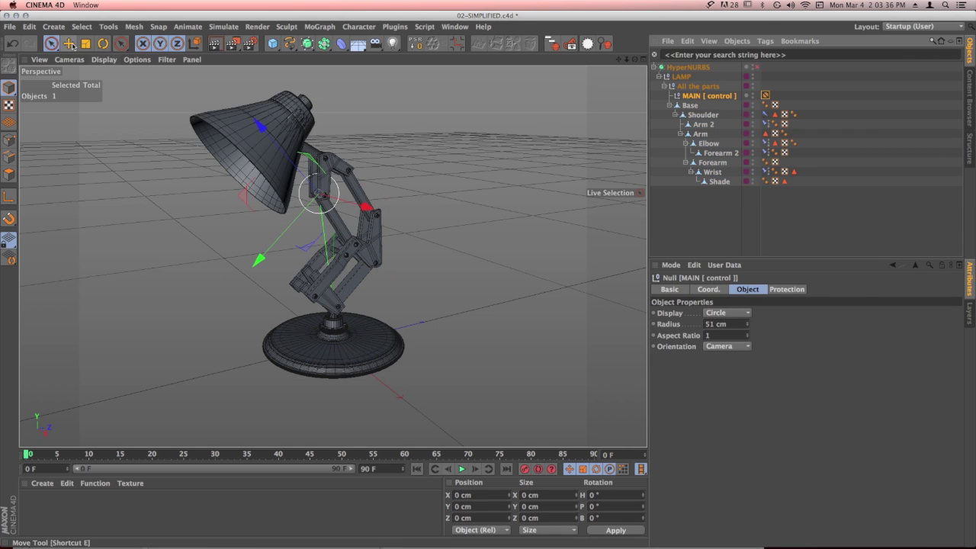
drag(316, 199, 487, 312)
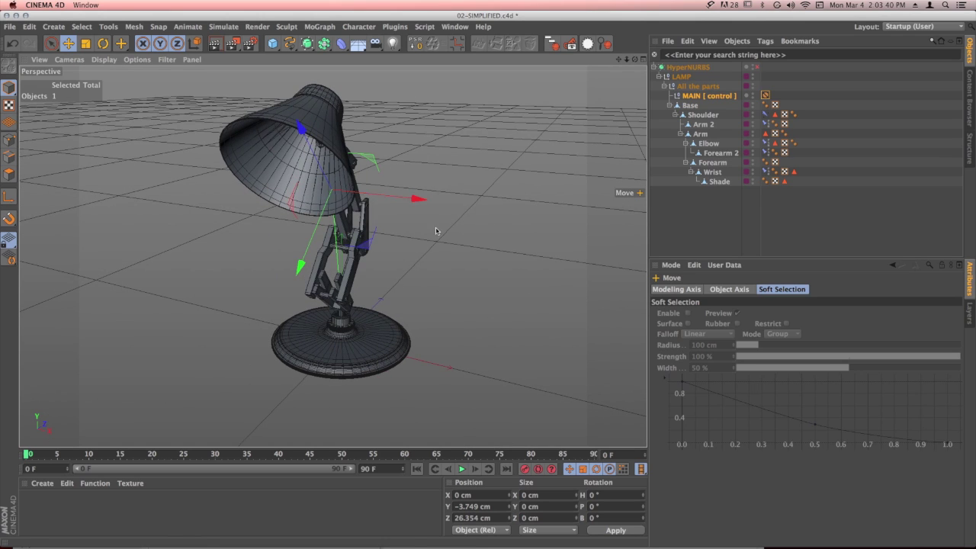
drag(436, 231, 361, 147)
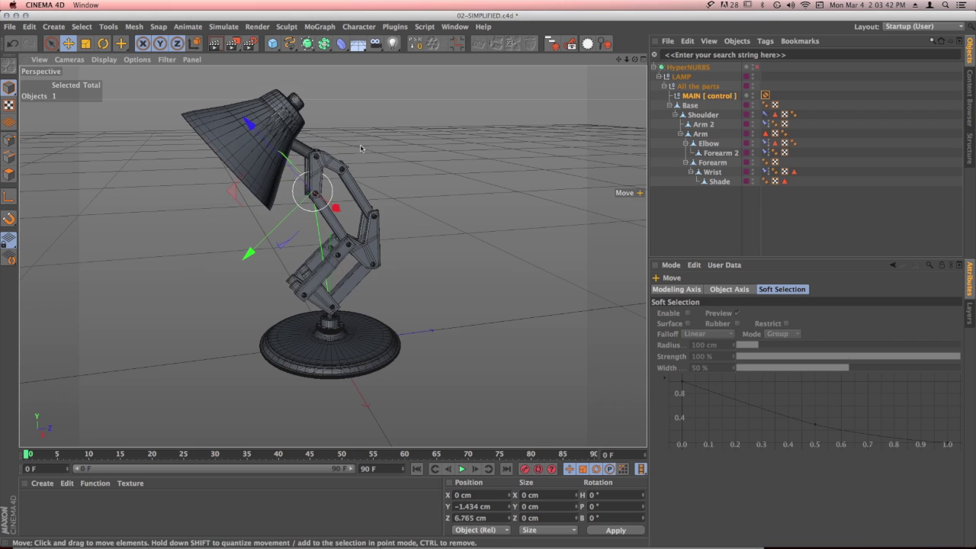
drag(258, 128, 384, 279)
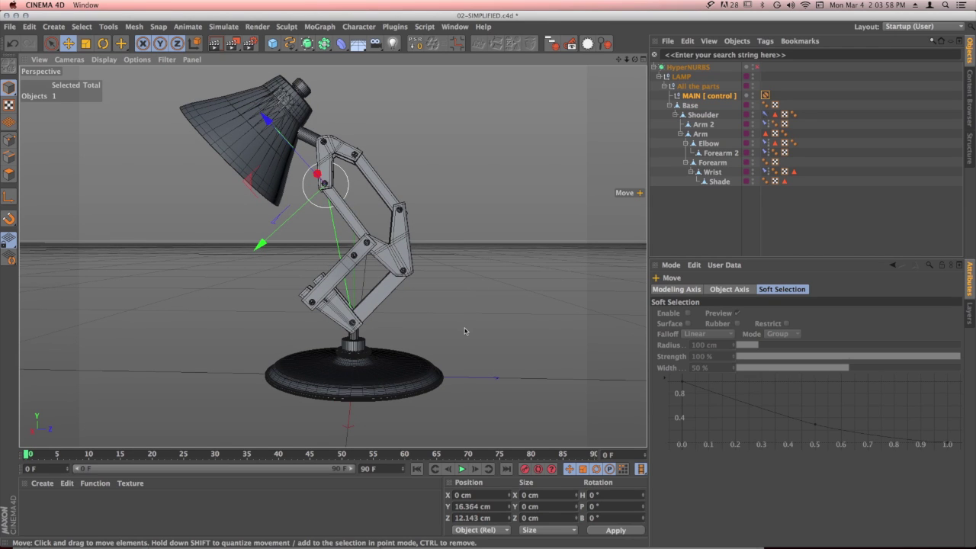